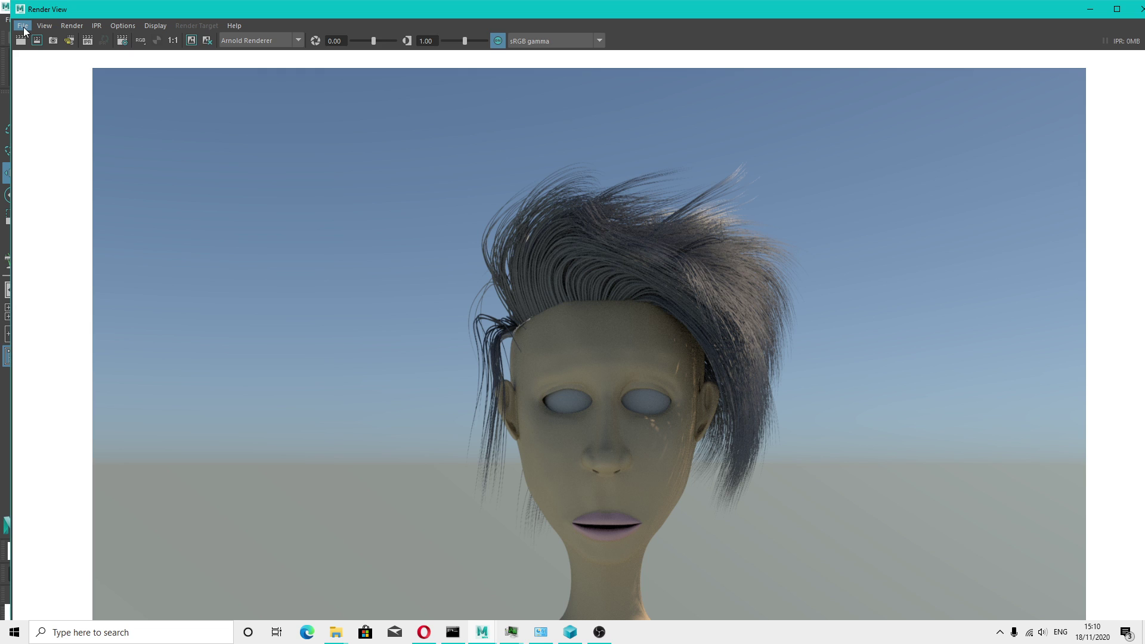
Review the save mode options for the rendered image
click(23, 27)
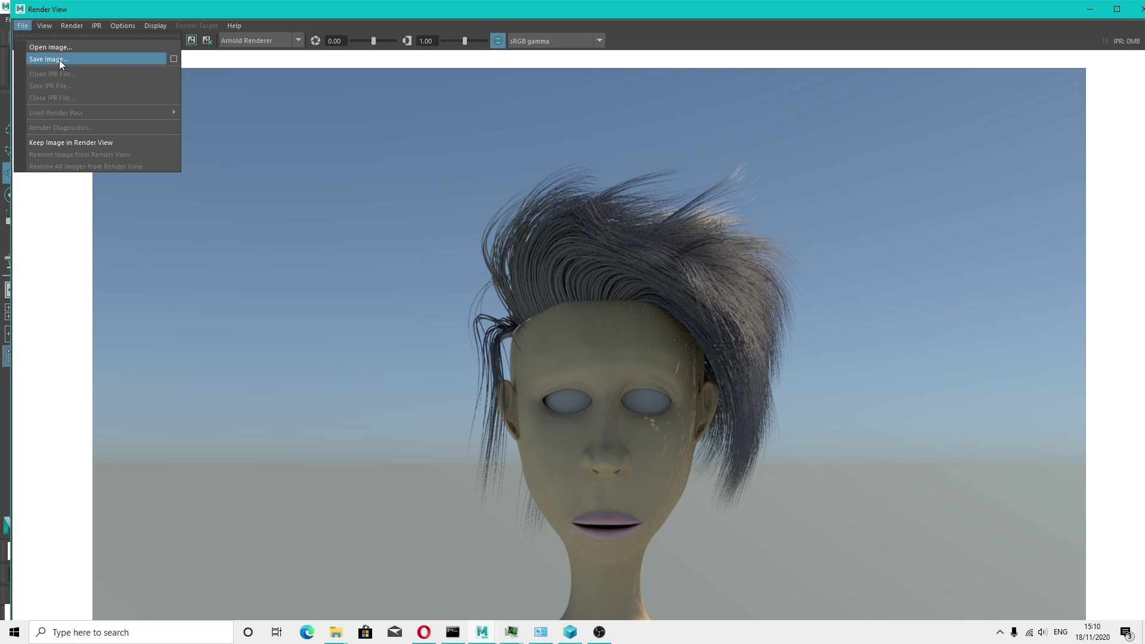
click(173, 59)
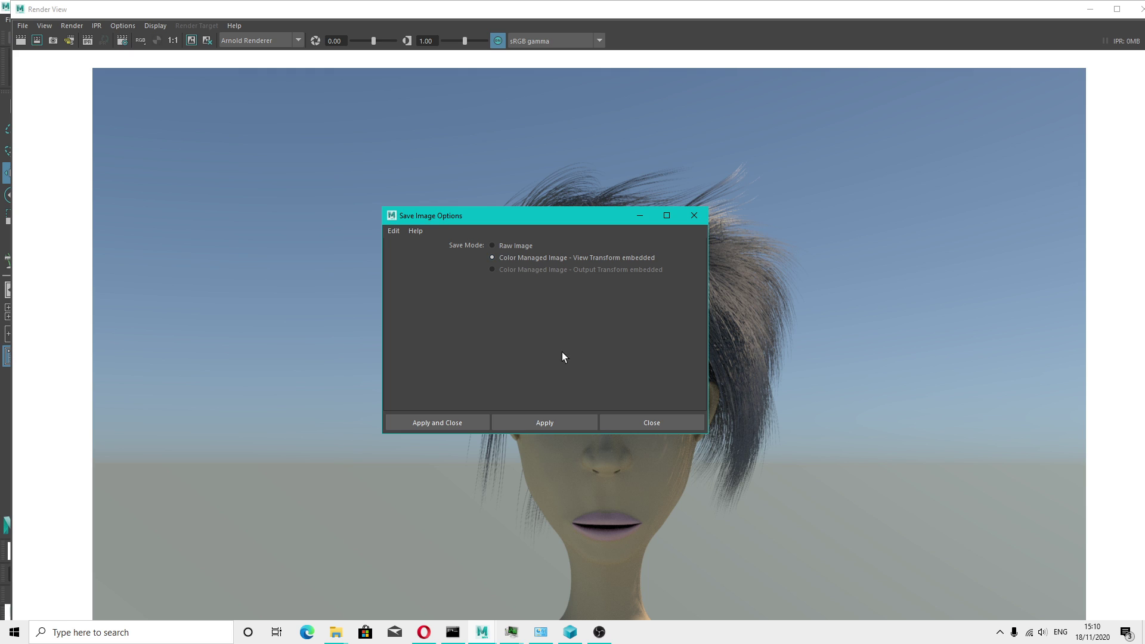
click(678, 424)
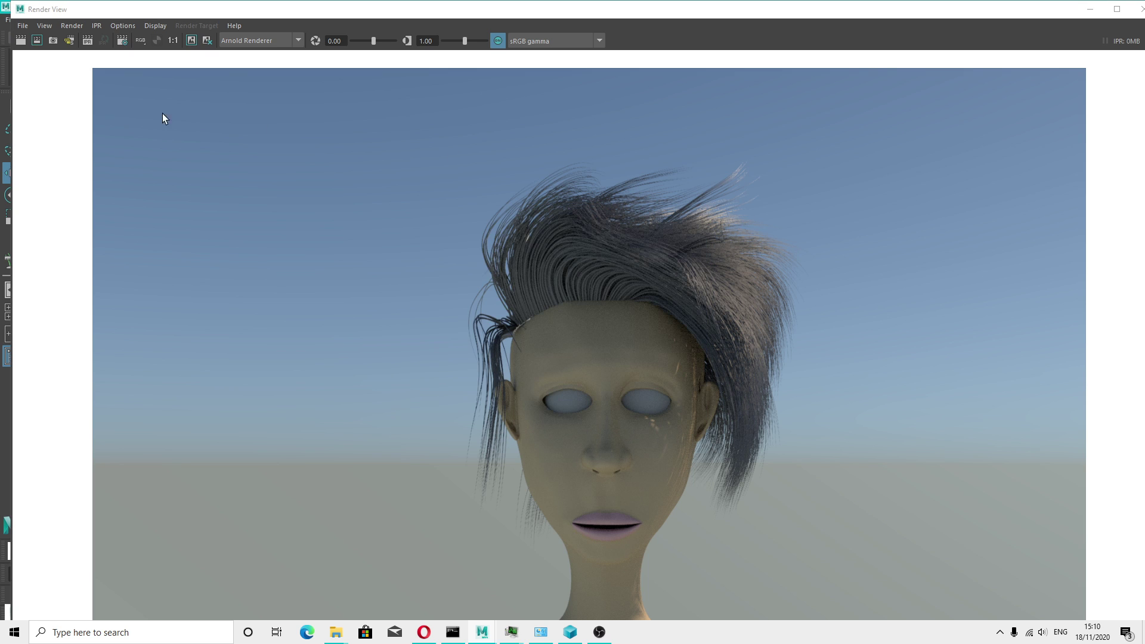
Switch to the maya 2020 projects folder and view the earlier renders Maya 2020 hair shader.jpg and hair shader in maya 2020.jpg
mouse_move(356, 642)
click(545, 540)
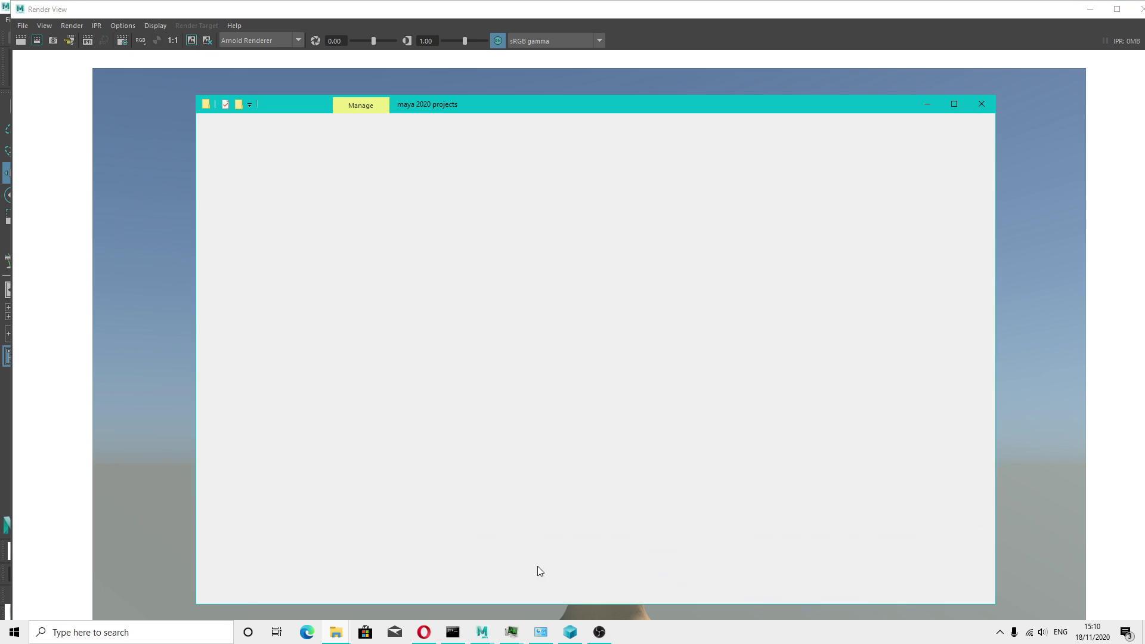
click(693, 331)
double_click(637, 256)
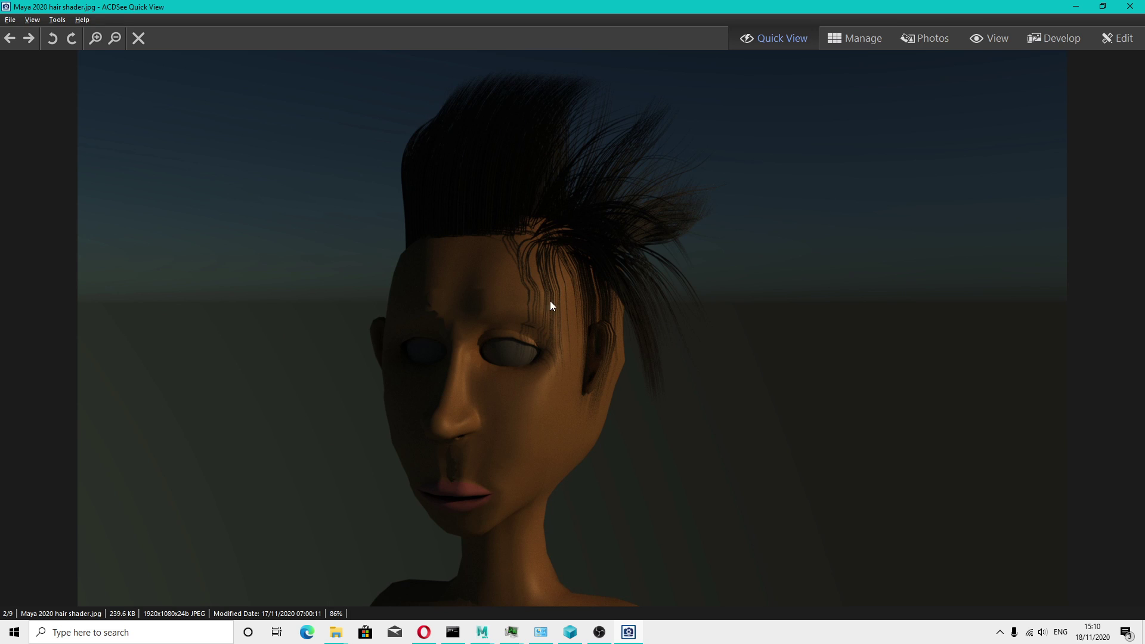
click(1131, 9)
double_click(569, 268)
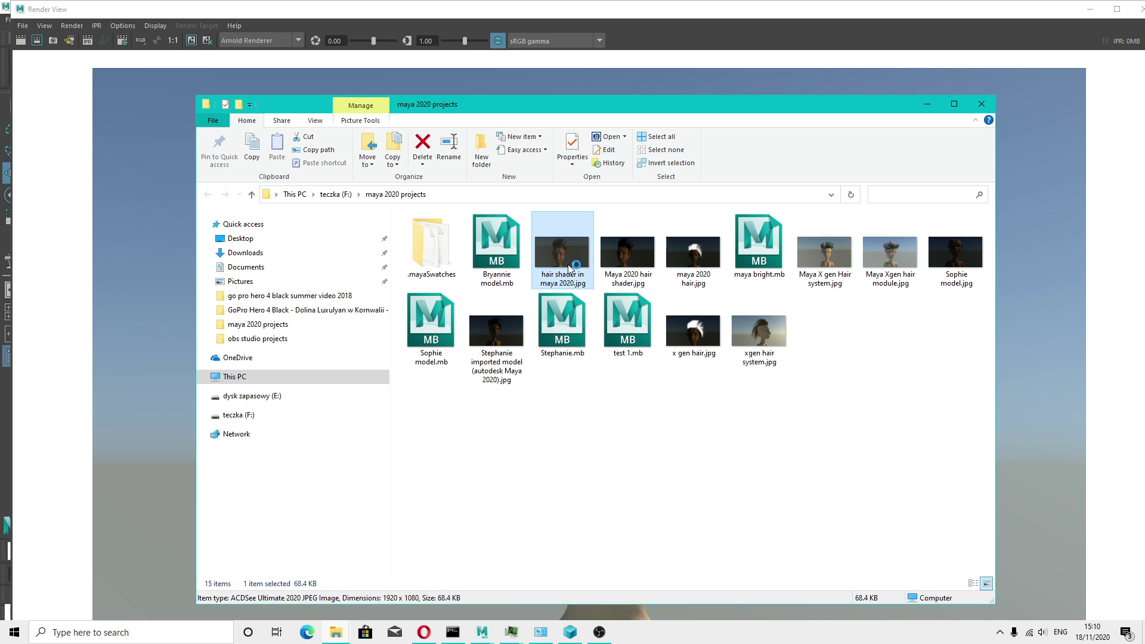
click(1131, 6)
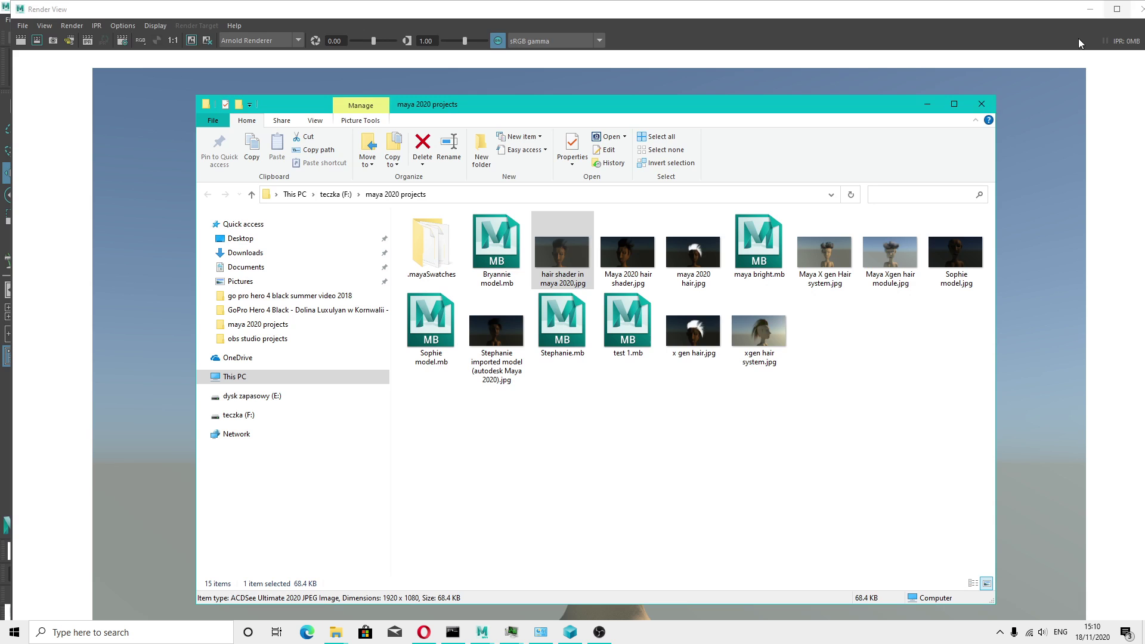
View the earlier renders xgen hair system.jpg and Maya Xgen hair module.jpg
click(761, 334)
double_click(762, 334)
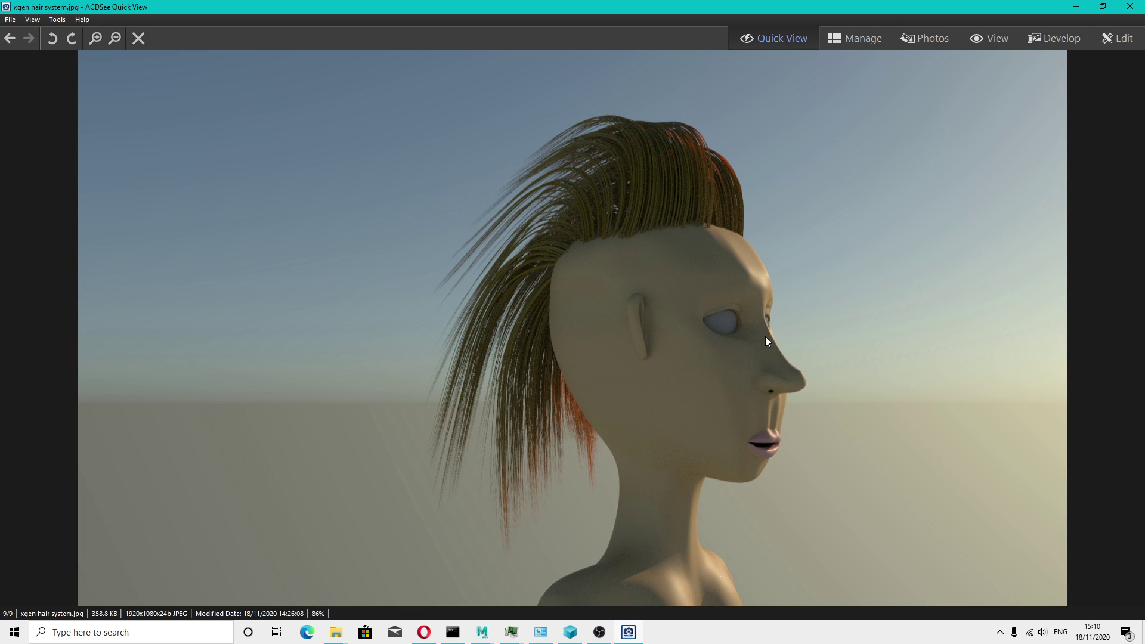
click(1129, 6)
click(893, 256)
double_click(891, 258)
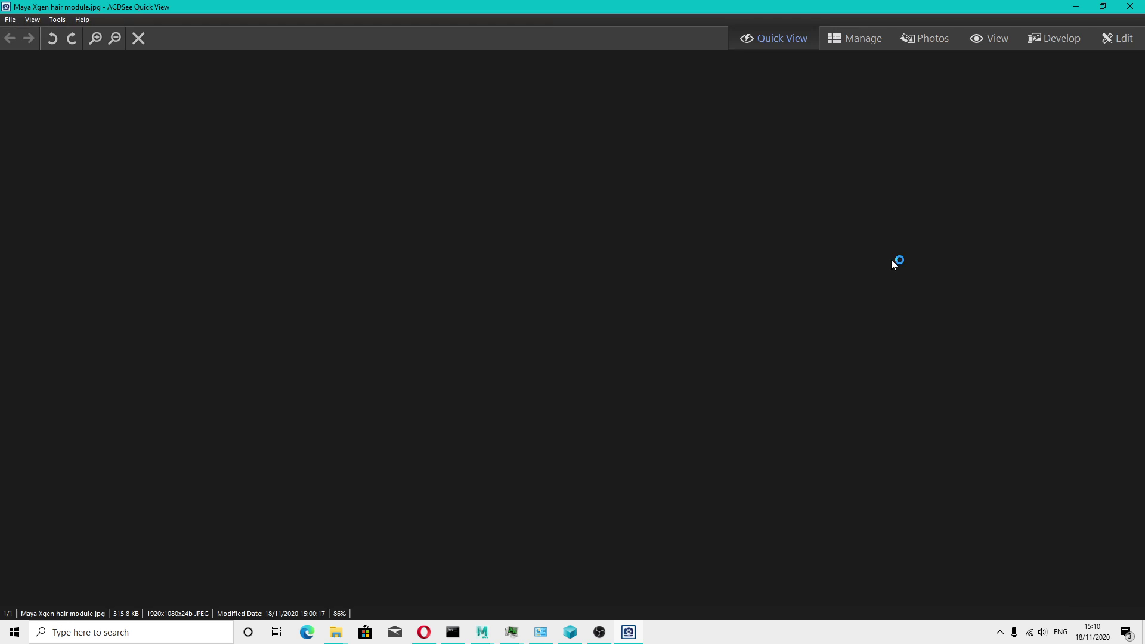
click(1130, 6)
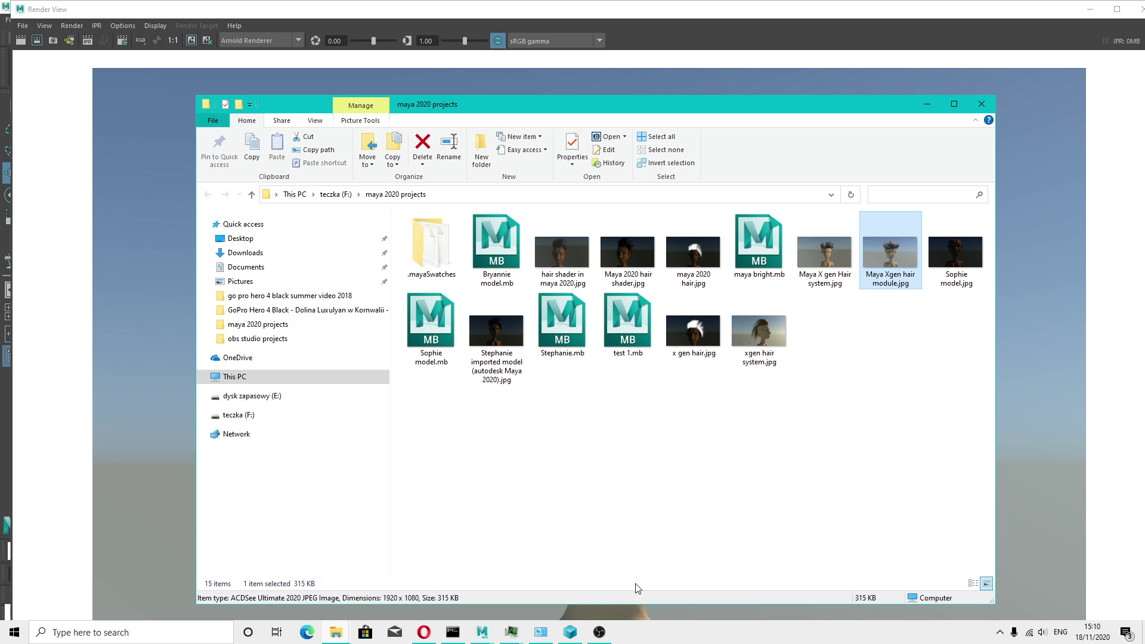
Return to Maya's Render View and save the render as a JPEG named "hair render" in the maya 2020 projects folder
mouse_move(488, 636)
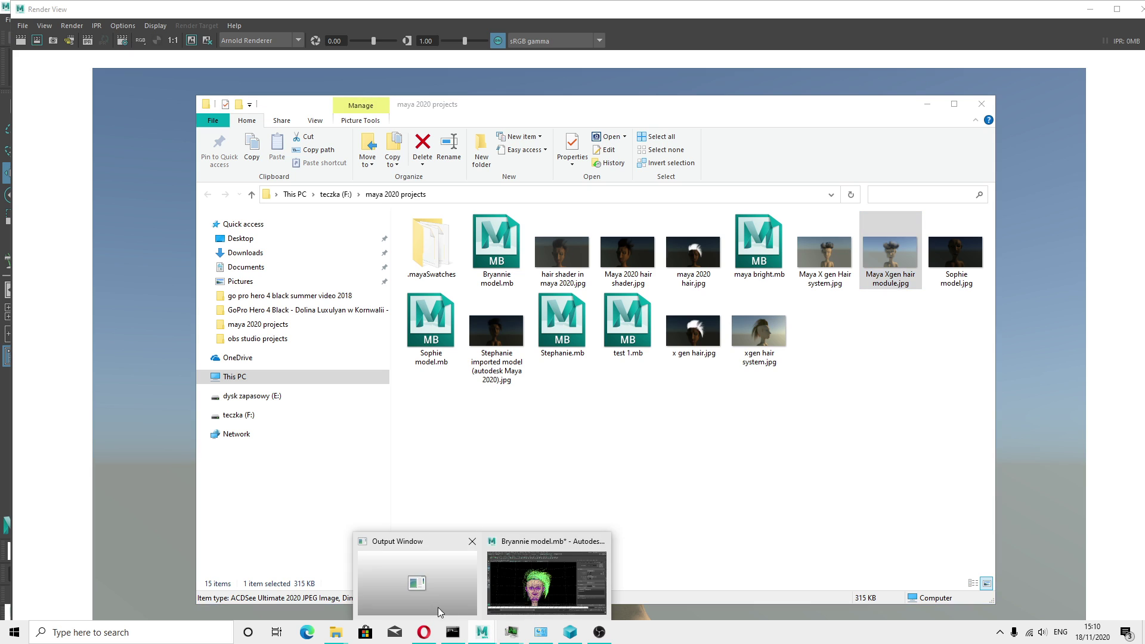
click(436, 589)
click(500, 9)
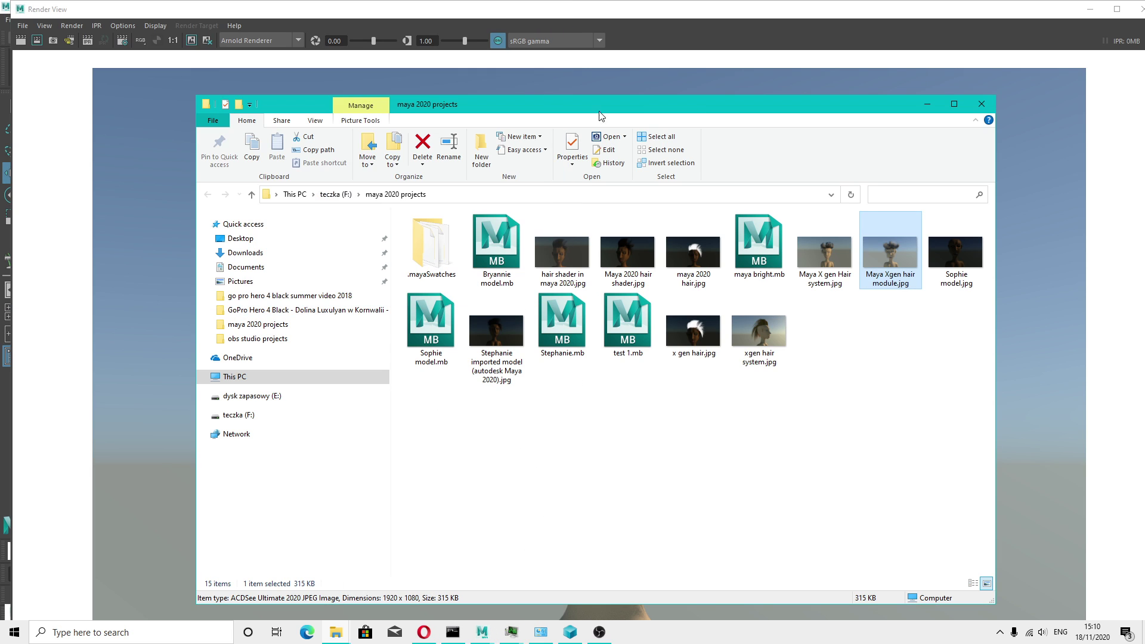
click(685, 75)
click(21, 25)
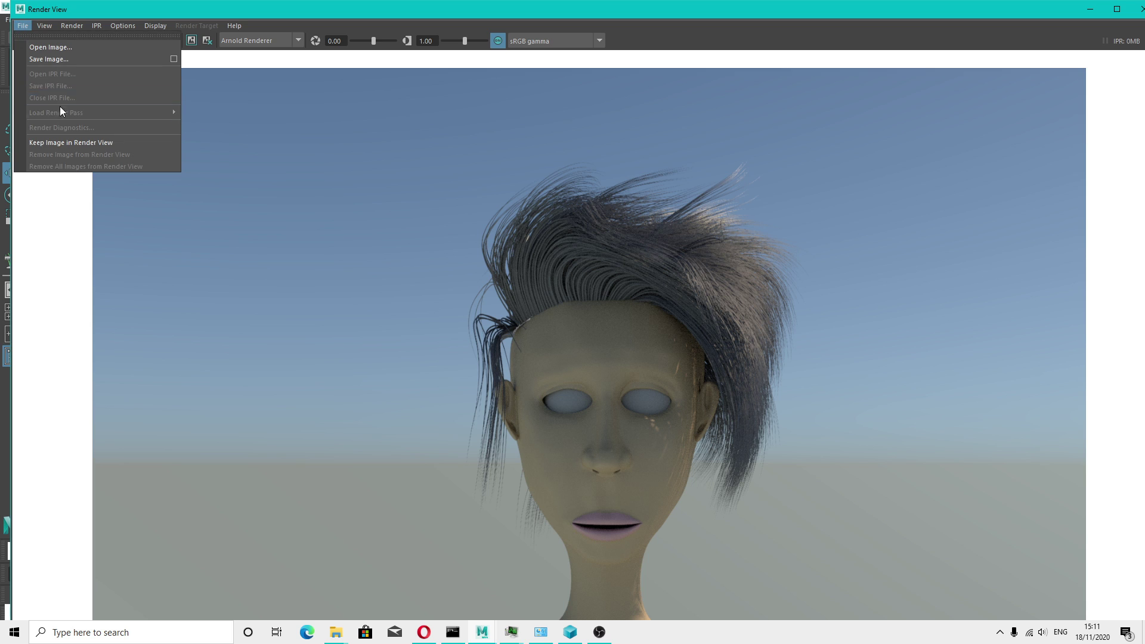
click(53, 62)
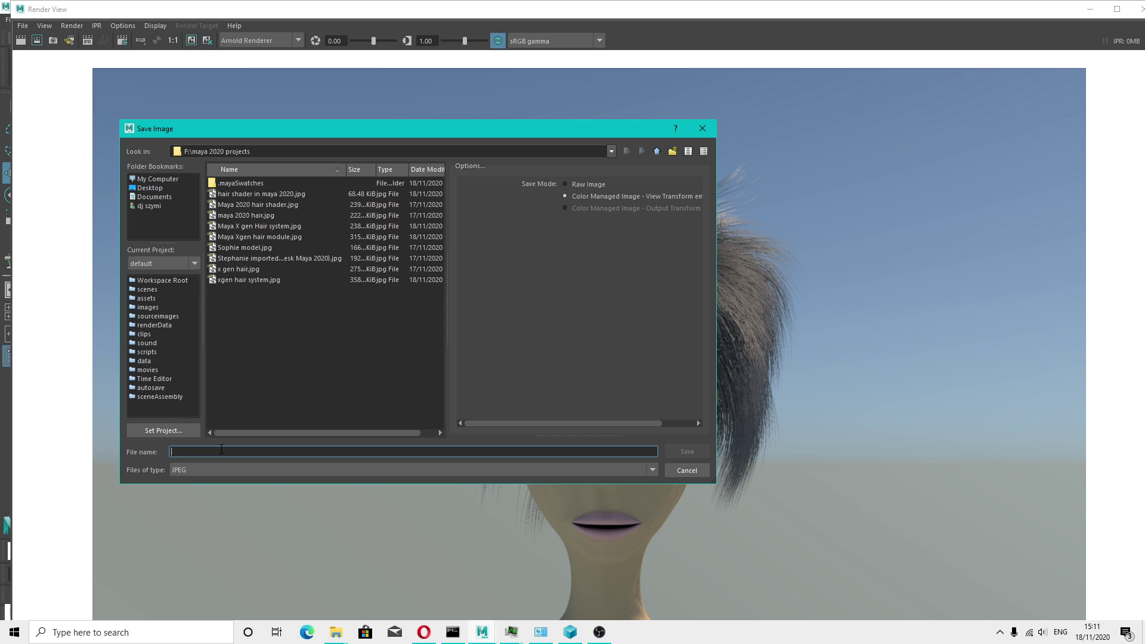
text(hair render)
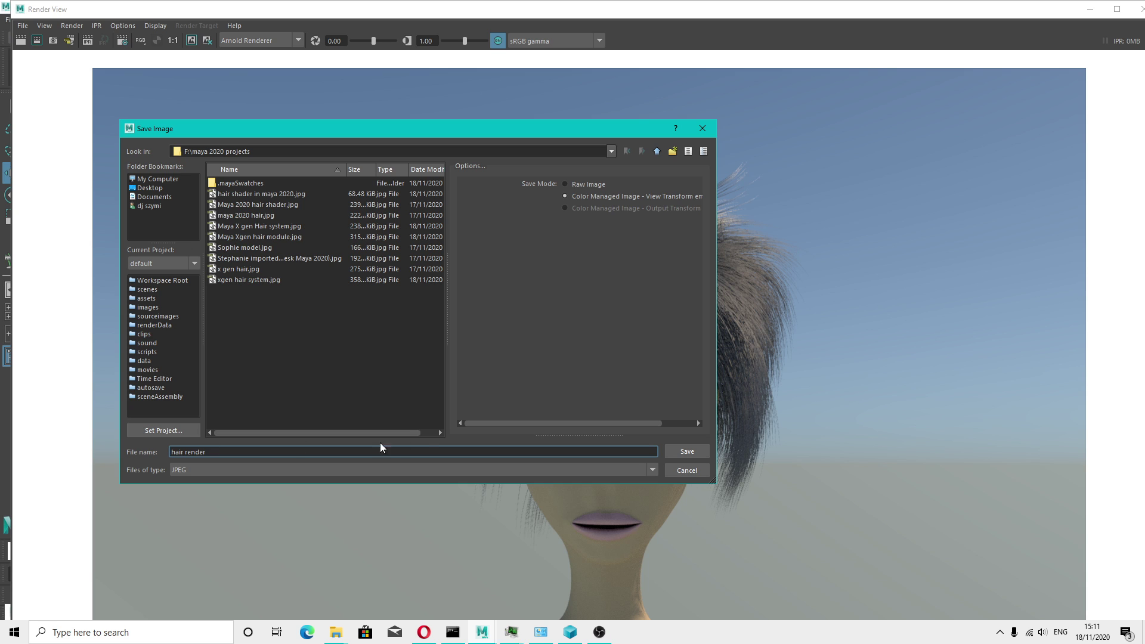
click(686, 452)
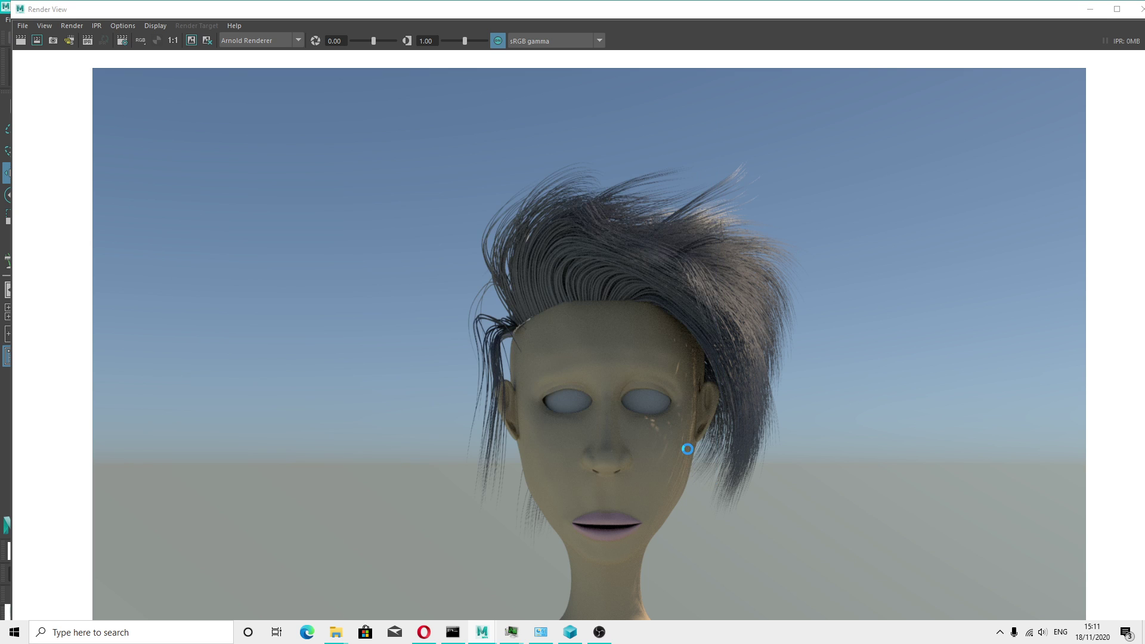
Minimize the Render View and close the Move tool's settings window to clear the viewport
drag(1051, 11, 972, 34)
click(1061, 34)
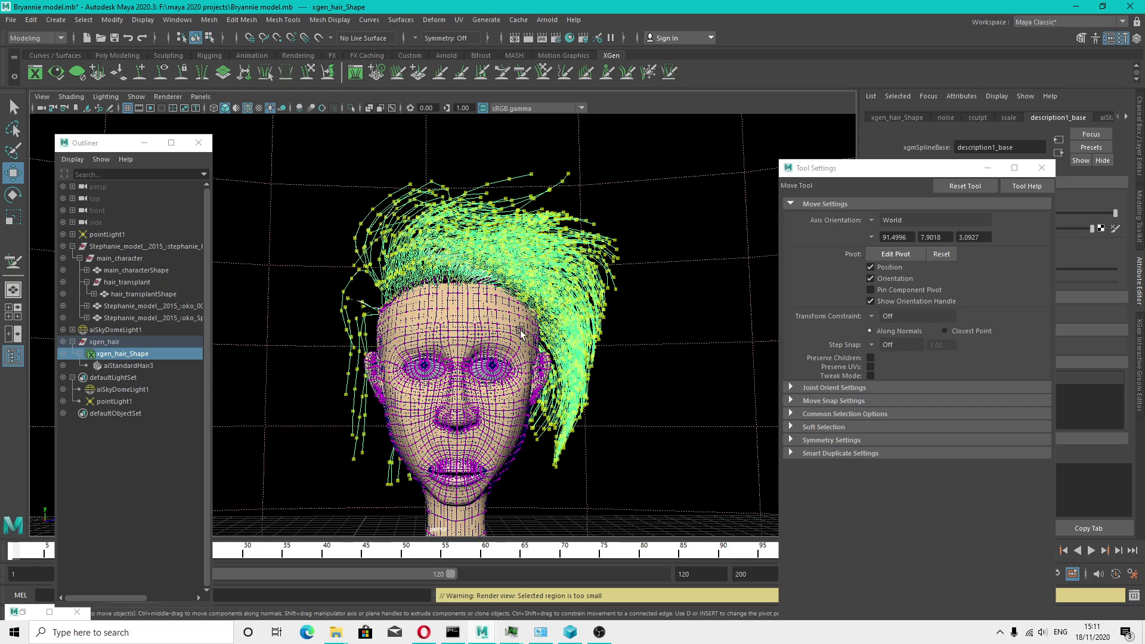
click(1043, 168)
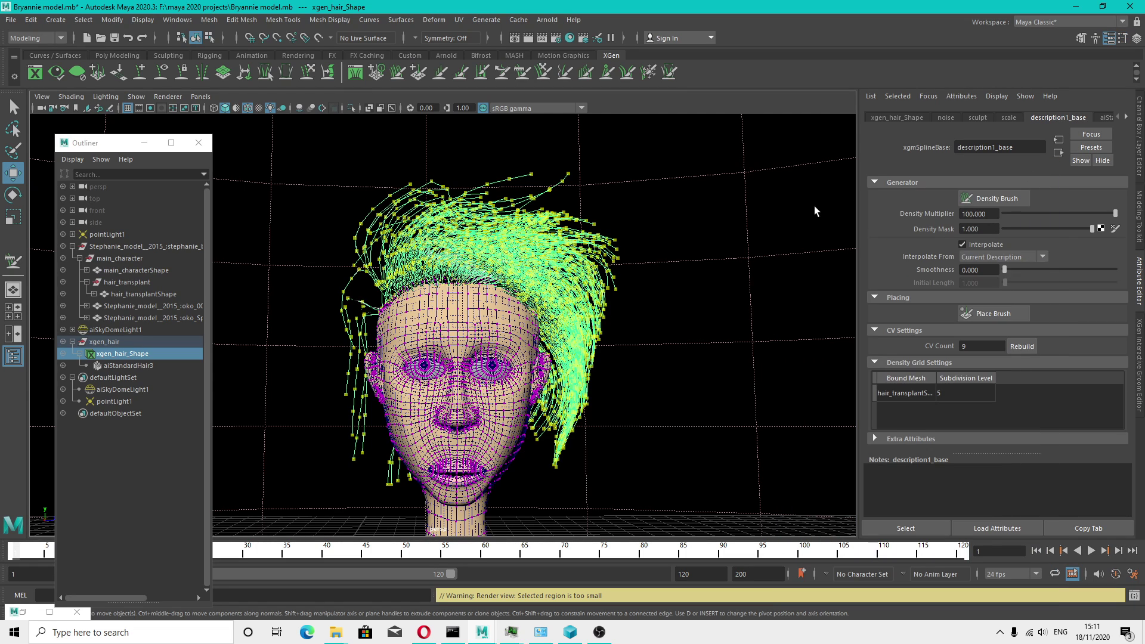
Examine the hair_transplant and main_character meshes by selecting each one in the Outliner
click(121, 348)
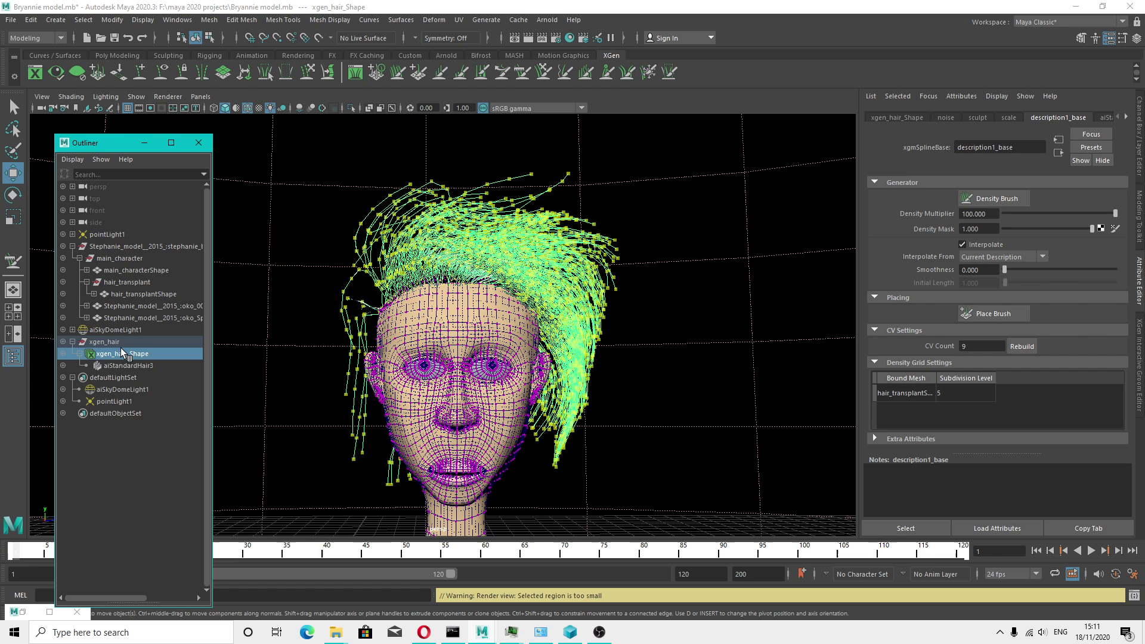
click(130, 281)
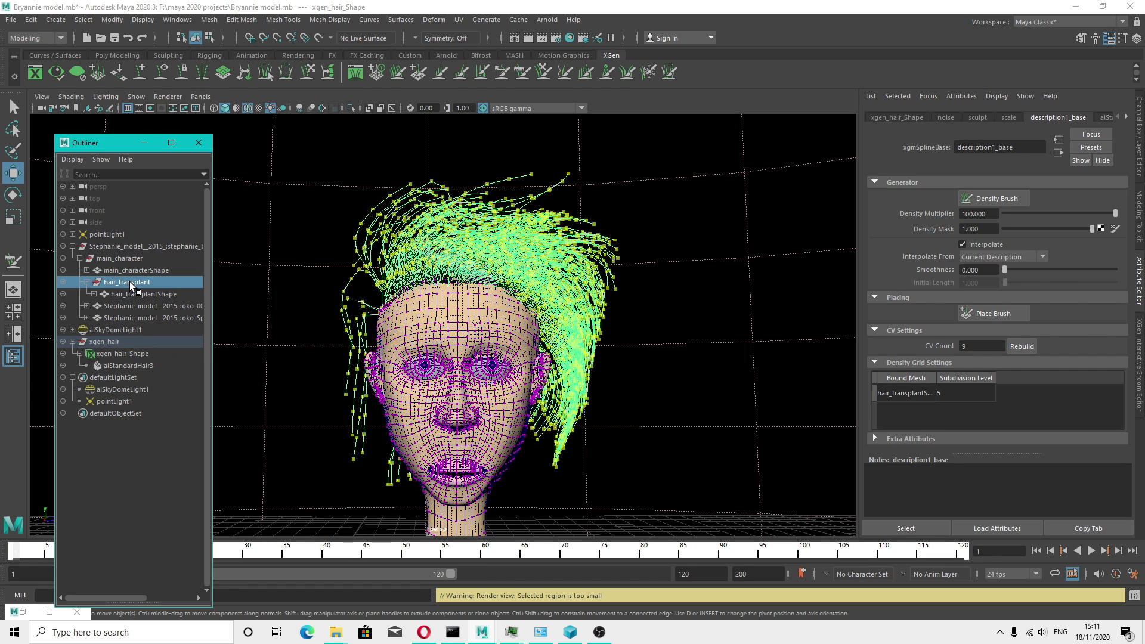
mouse_move(467, 242)
mouse_down()
mouse_move(468, 218)
mouse_move(471, 250)
mouse_up()
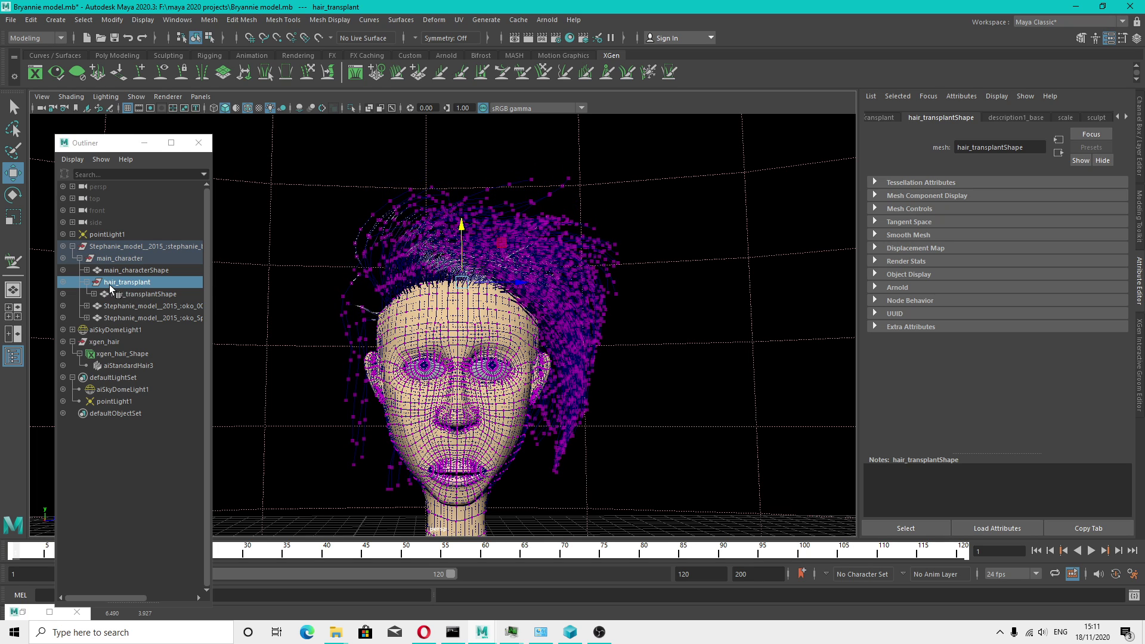
click(115, 260)
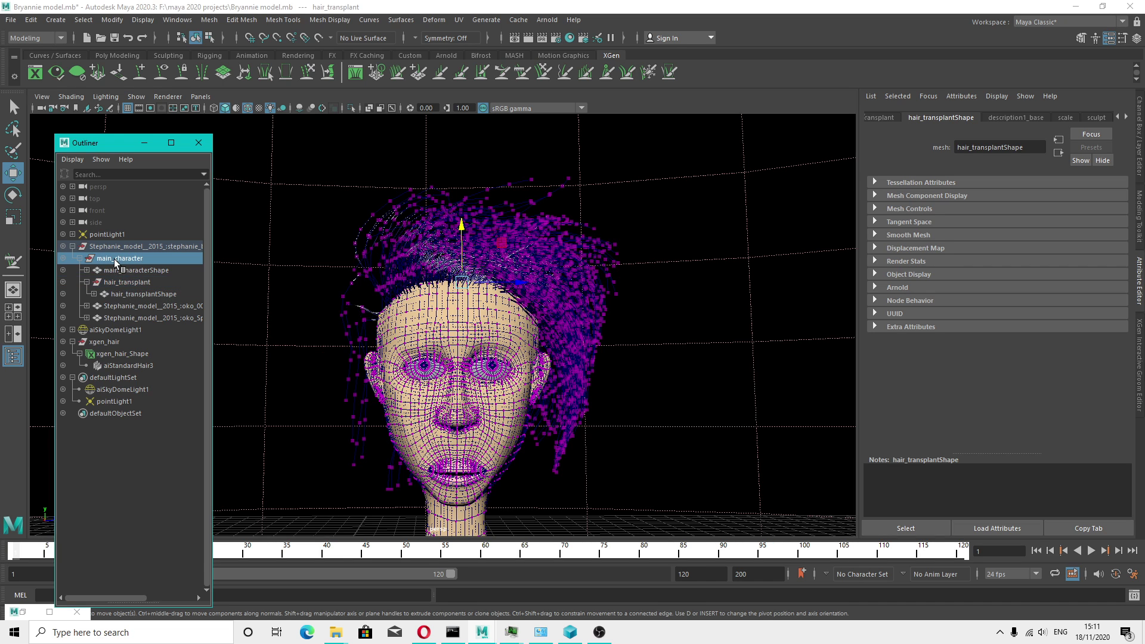
drag(464, 296, 464, 290)
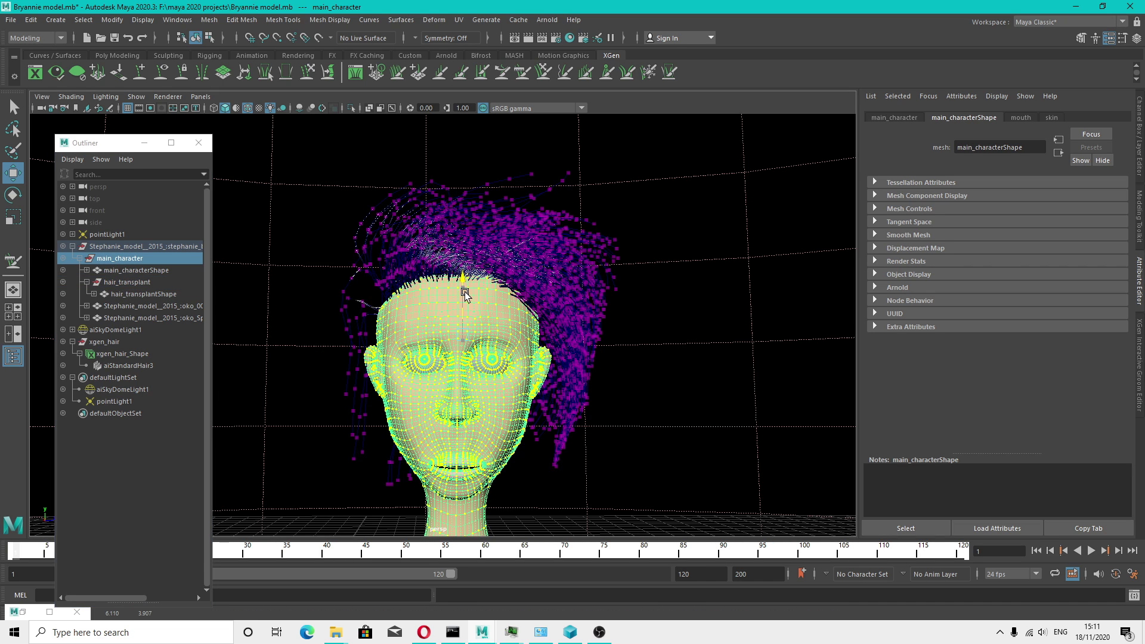
drag(102, 142, 111, 136)
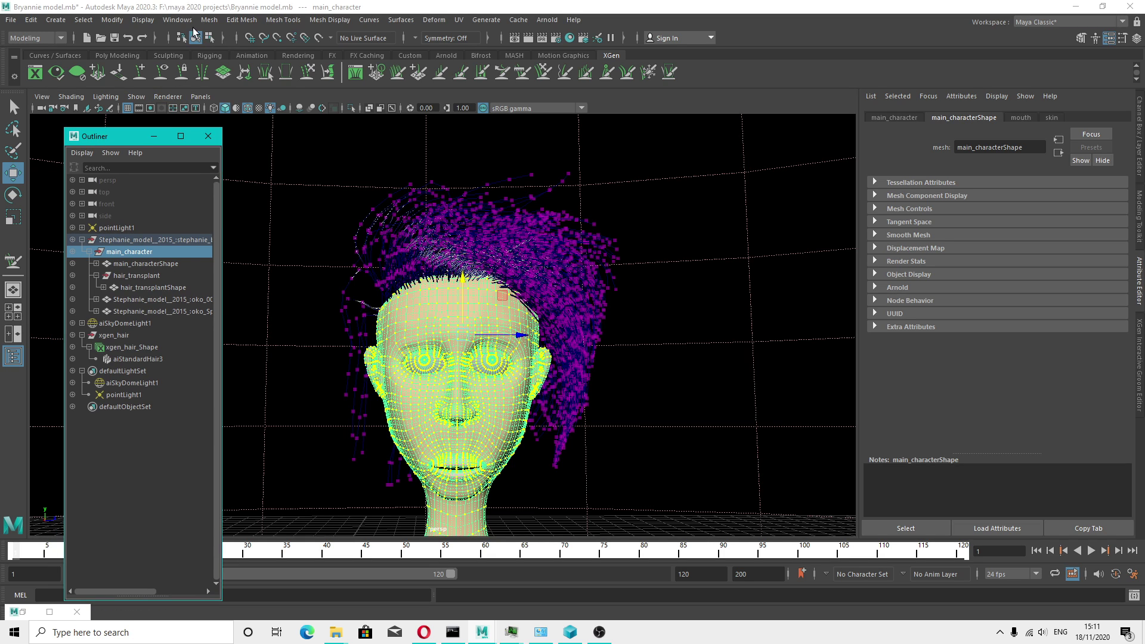
click(177, 20)
click(216, 163)
click(157, 137)
click(132, 141)
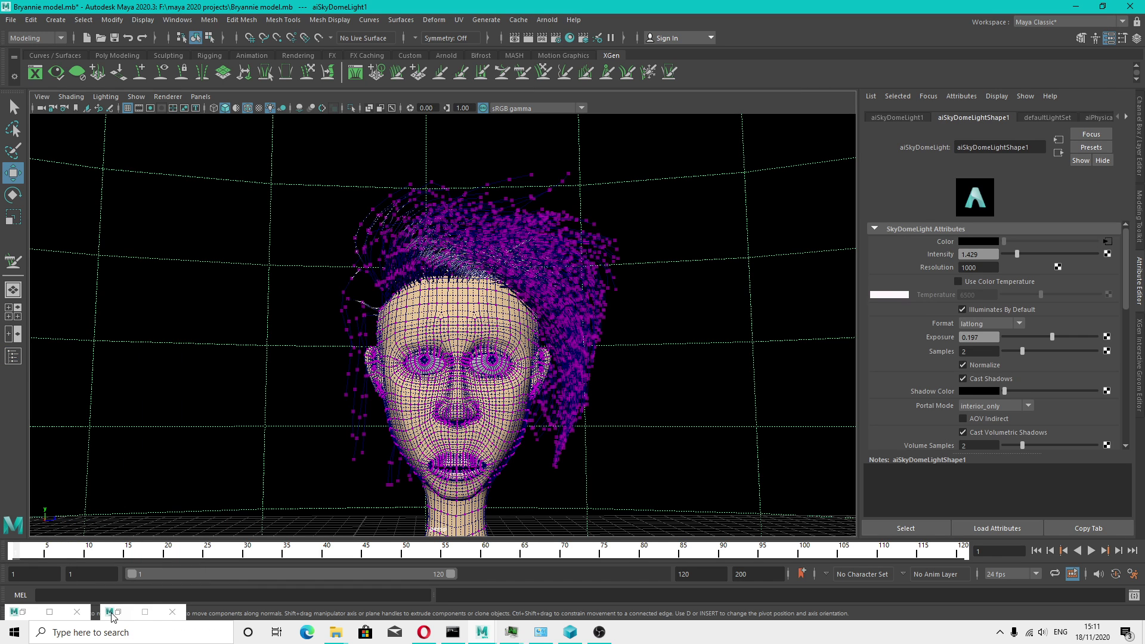
click(112, 615)
drag(463, 8, 382, 109)
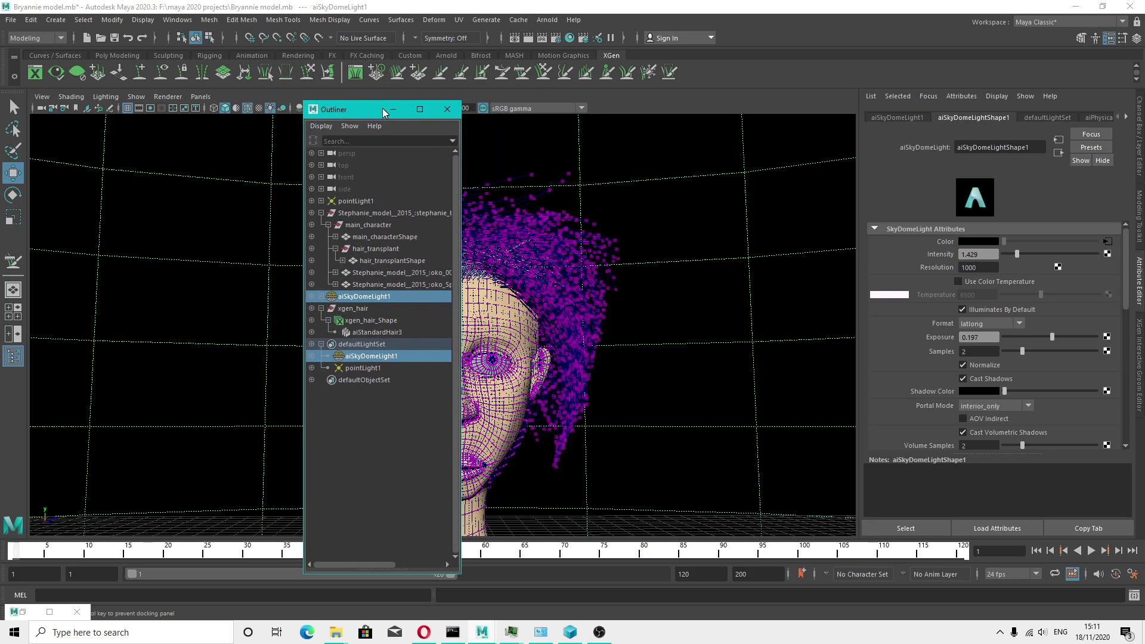
click(448, 109)
Close the minimized Render View and reopen the Outliner beside the head model
click(48, 614)
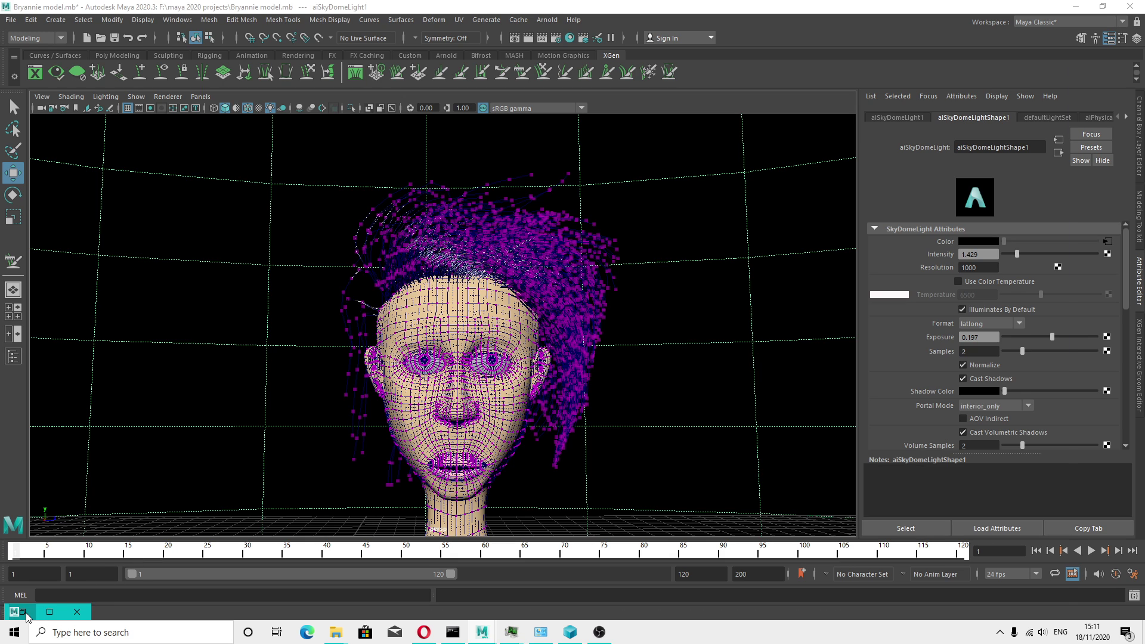
click(1054, 56)
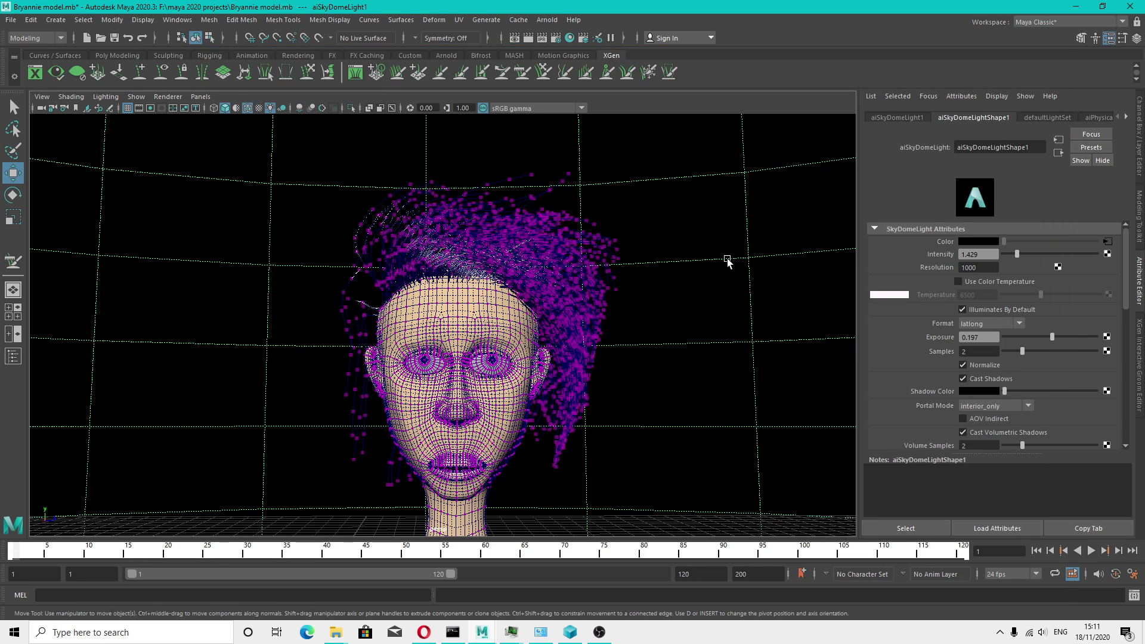
click(104, 24)
mouse_move(175, 20)
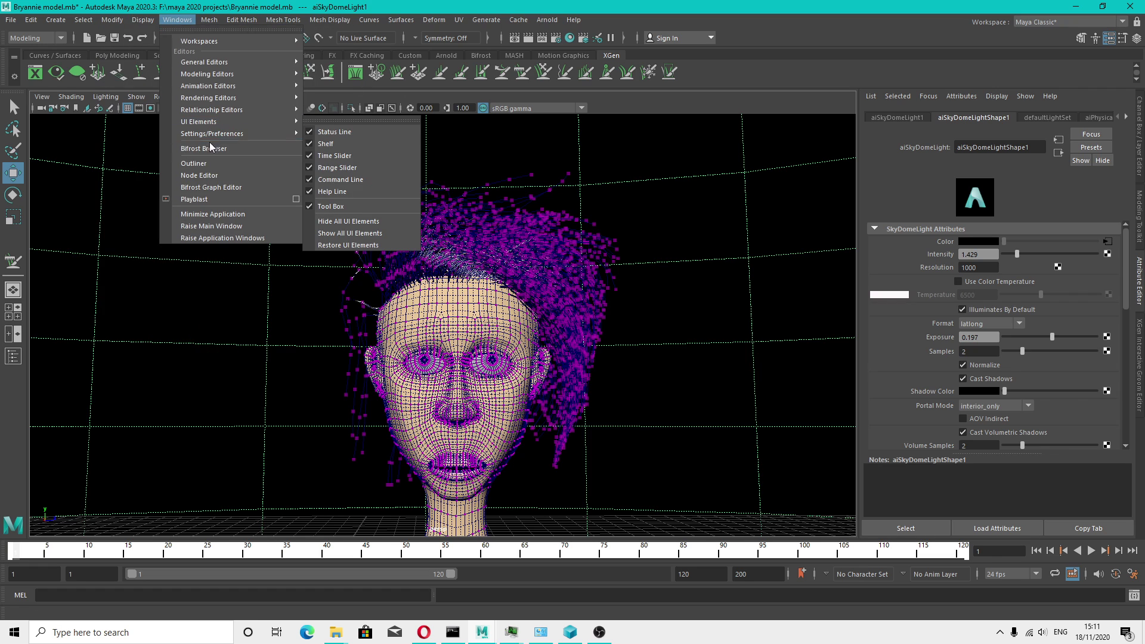
click(194, 163)
drag(374, 108, 137, 134)
Delete the existing hair groom xgen_hair_Shape from the scene
click(124, 348)
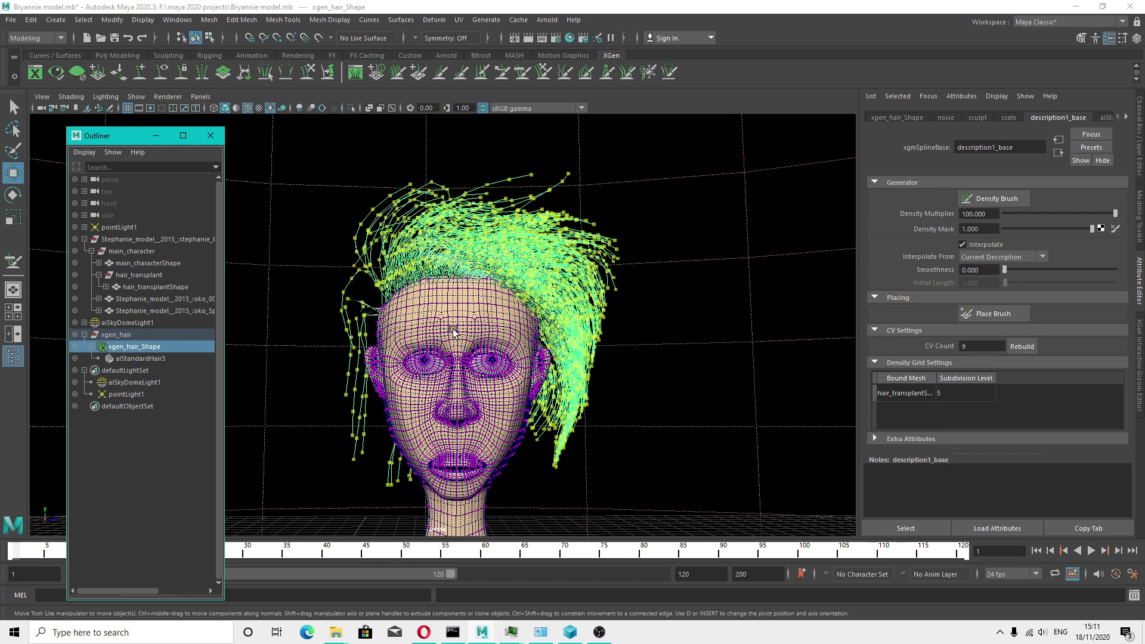
key(Delete)
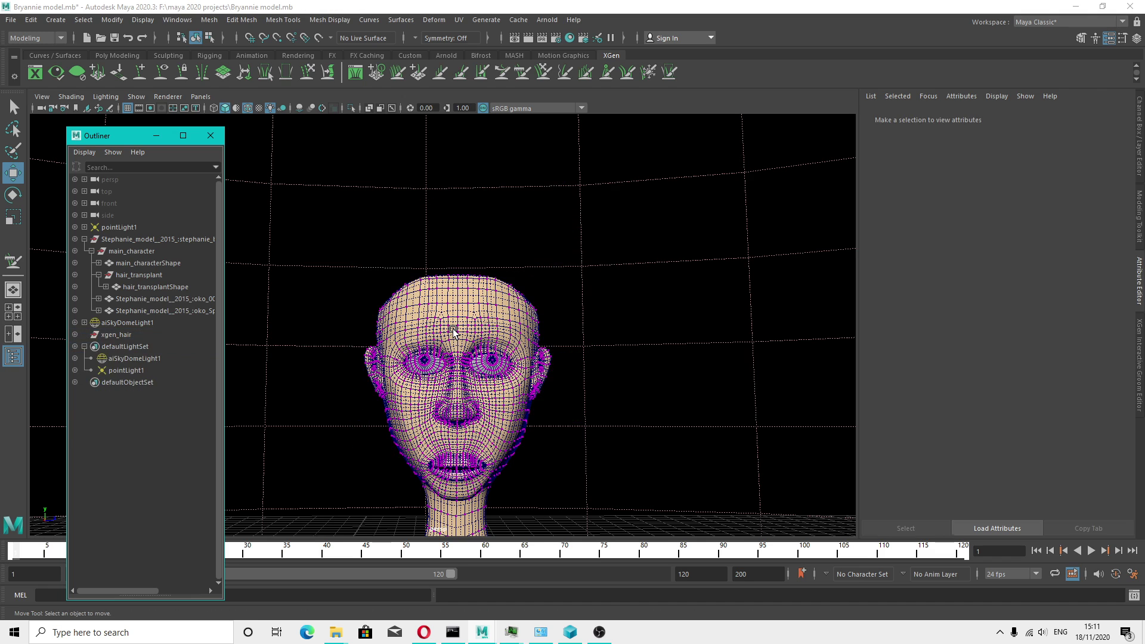
mouse_move(478, 303)
alt+mouse_down()
mouse_move(521, 388)
mouse_move(542, 398)
mouse_move(495, 311)
alt+mouse_up()
Create interactive groom splines on the hair_transplant mesh
click(150, 275)
drag(479, 230, 463, 319)
key(f)
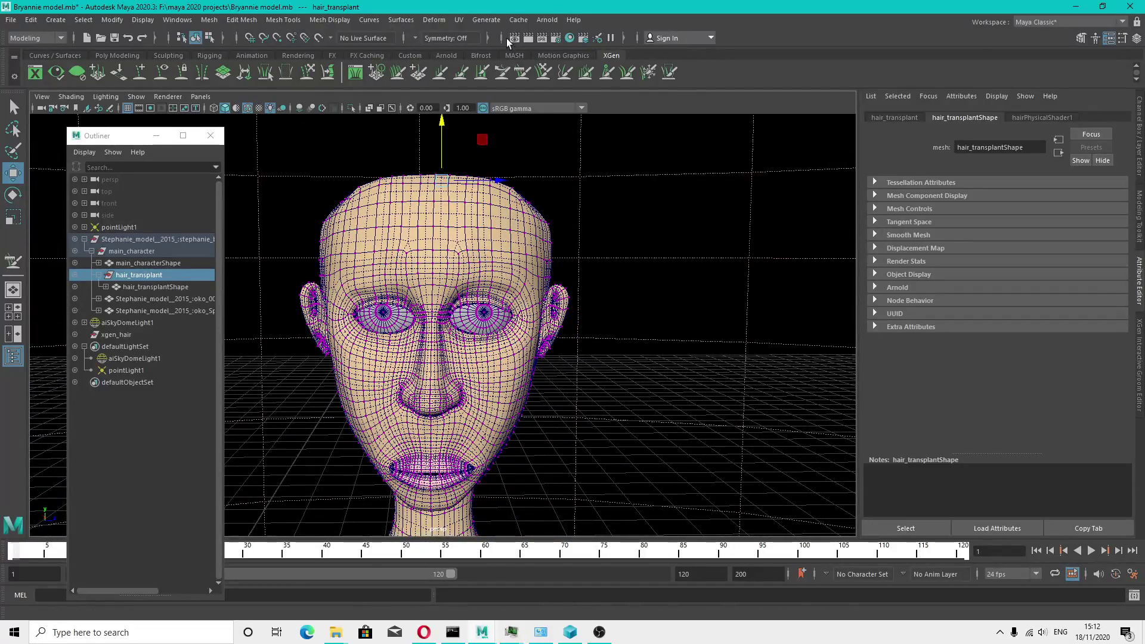
click(495, 23)
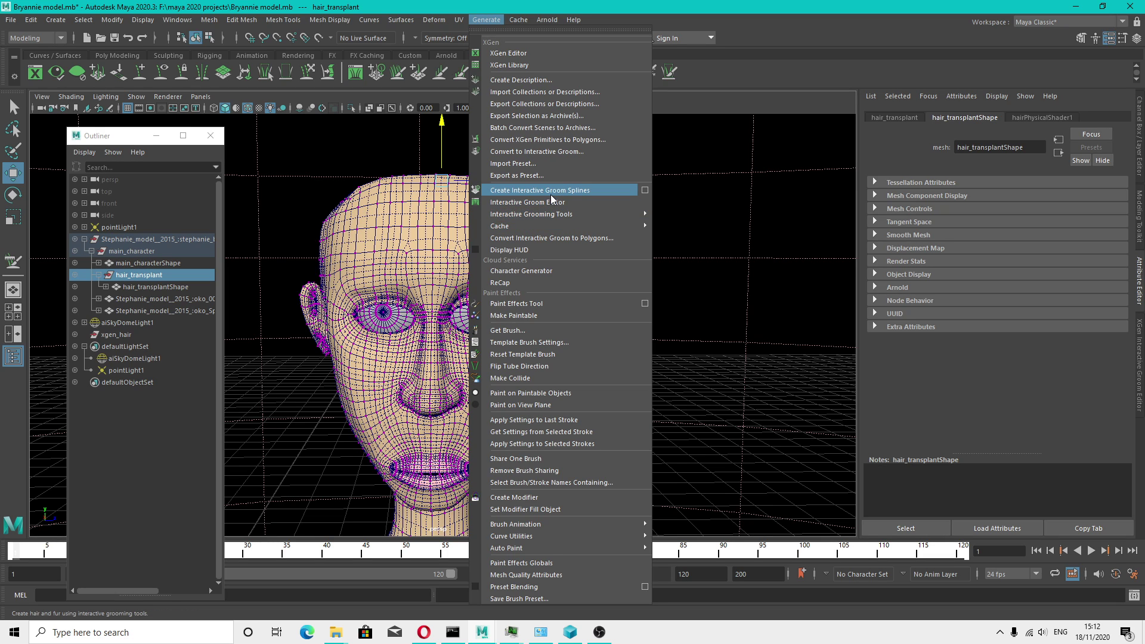
click(539, 190)
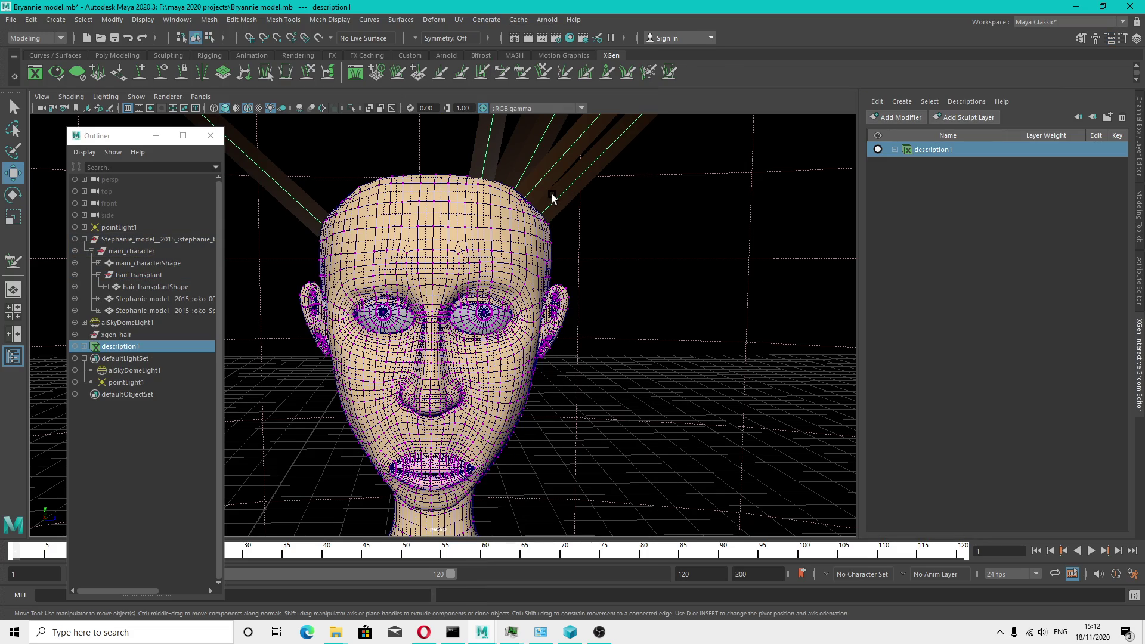
key(f)
scroll(565, 335, down, 4)
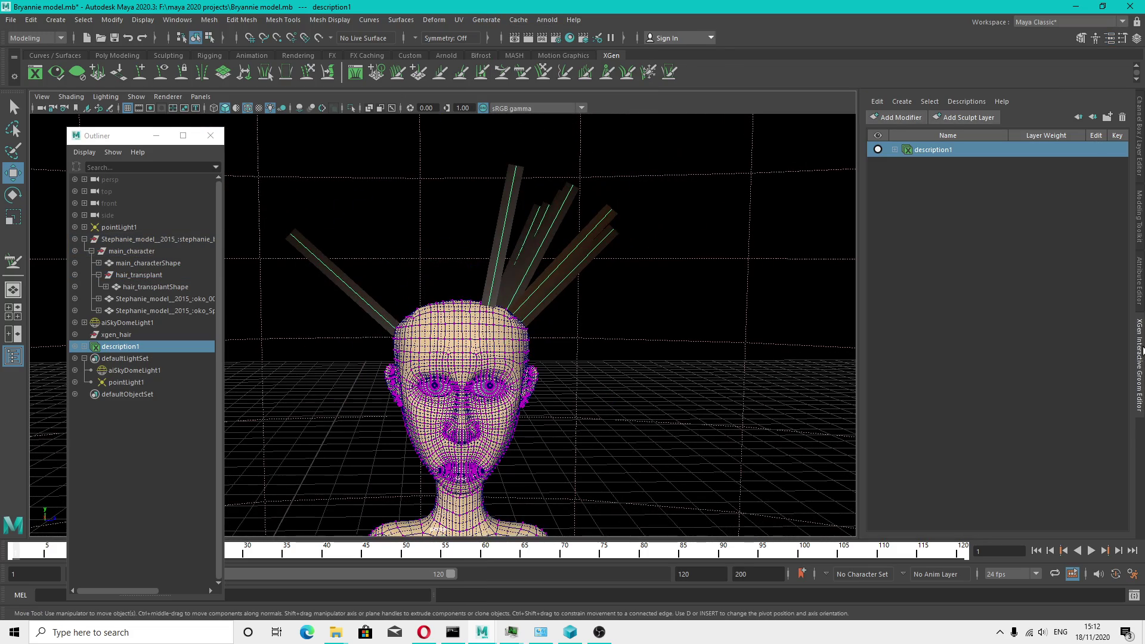
Expand the groom description's layers in the XGen Interactive Groom Editor and rename description1 as hair_Xgen
click(896, 150)
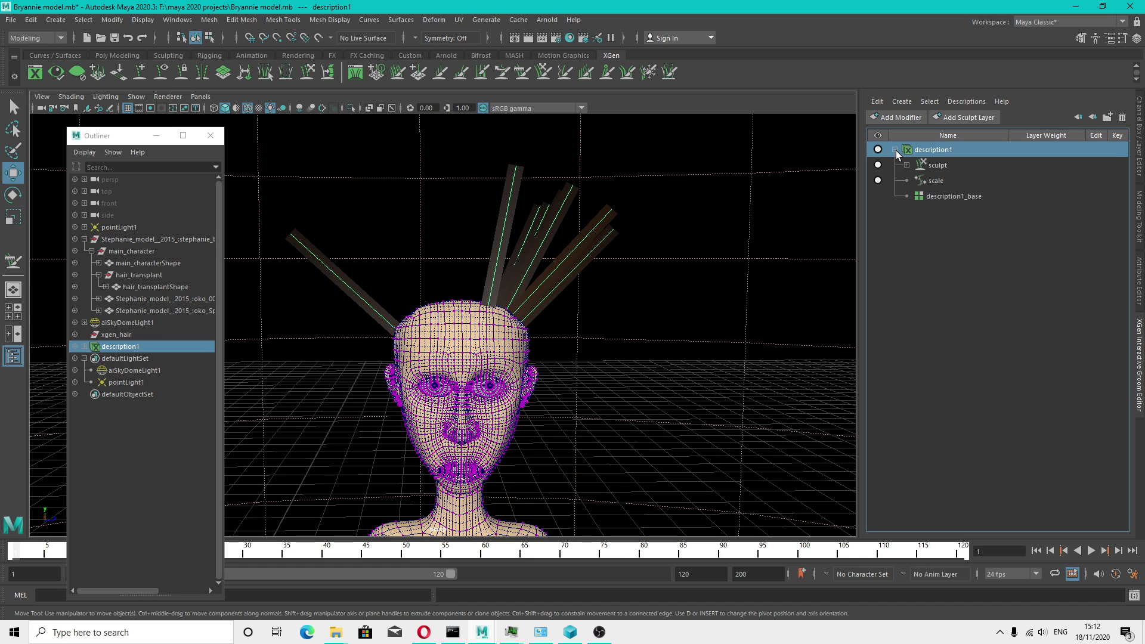
click(896, 150)
click(895, 150)
double_click(928, 152)
text(hair)
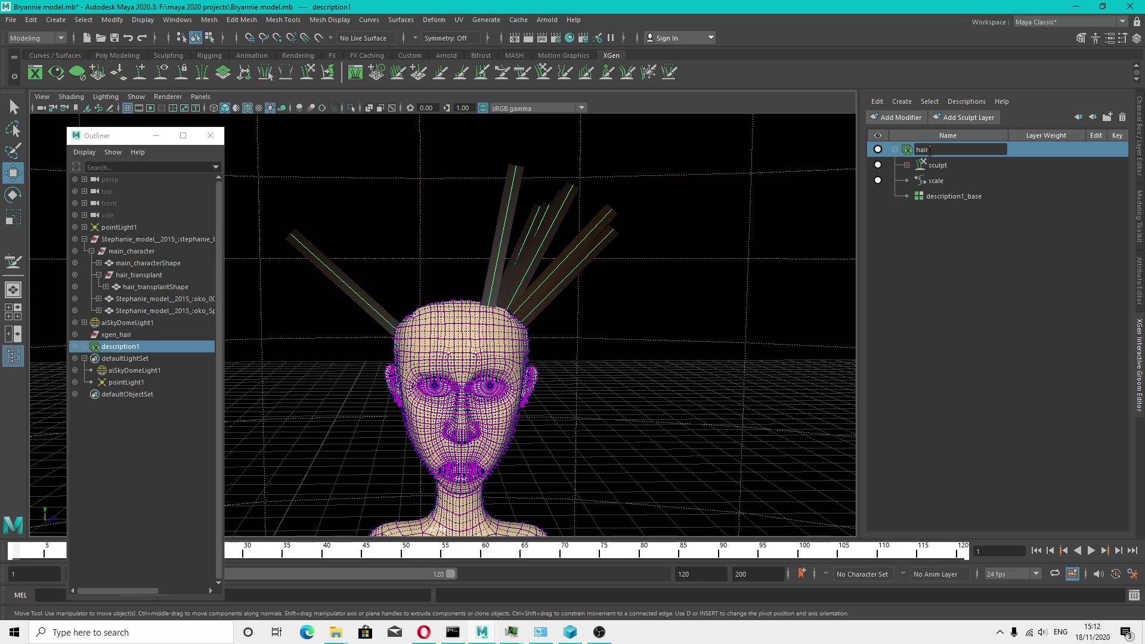
text( Xgen)
key(Return)
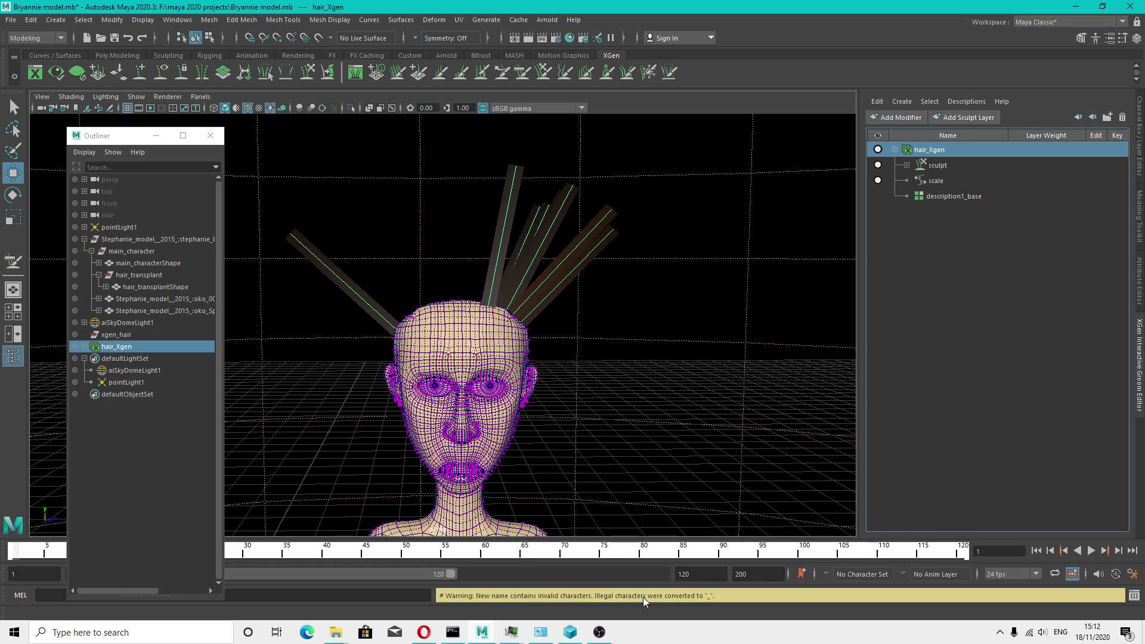
double_click(948, 152)
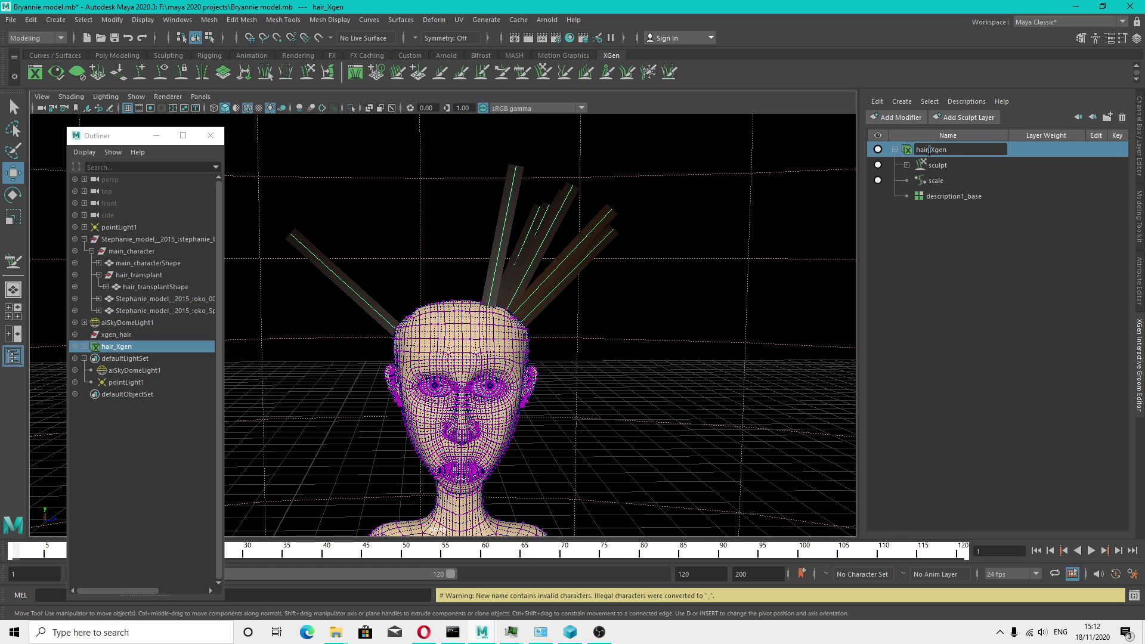
key(Return)
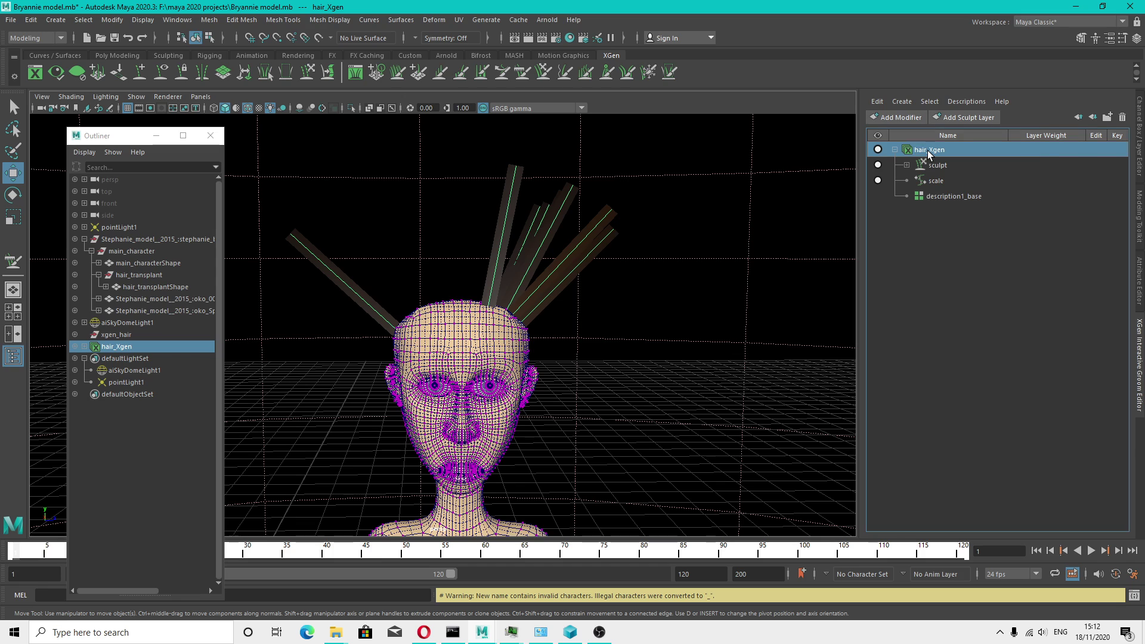
Save the scene and check the command history in the Script Editor
key(ctrl+s)
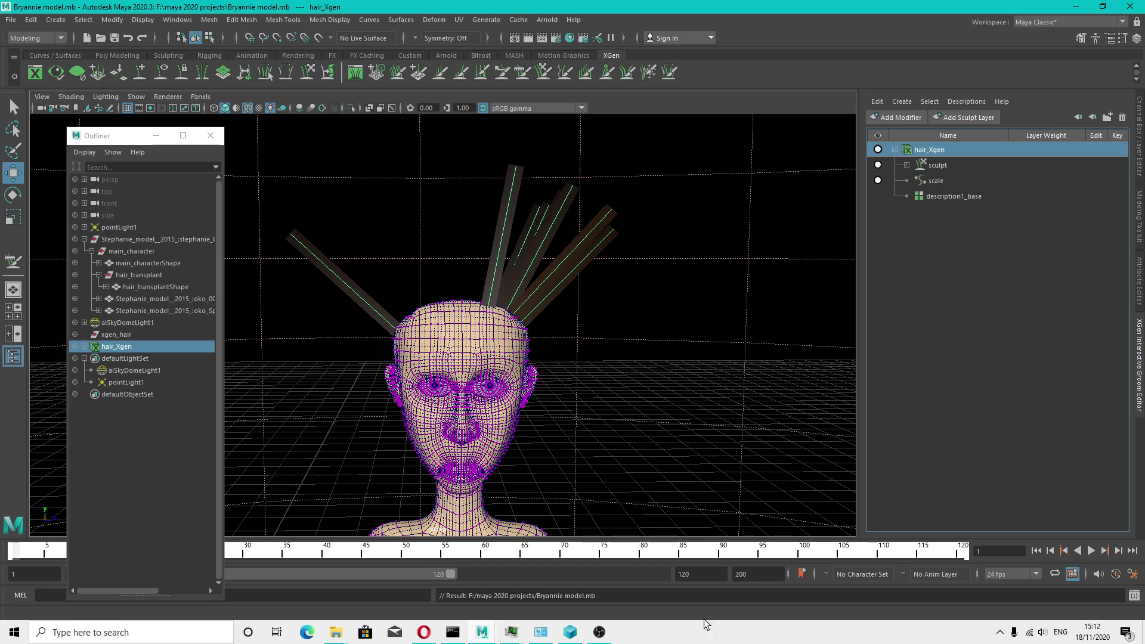
click(1134, 596)
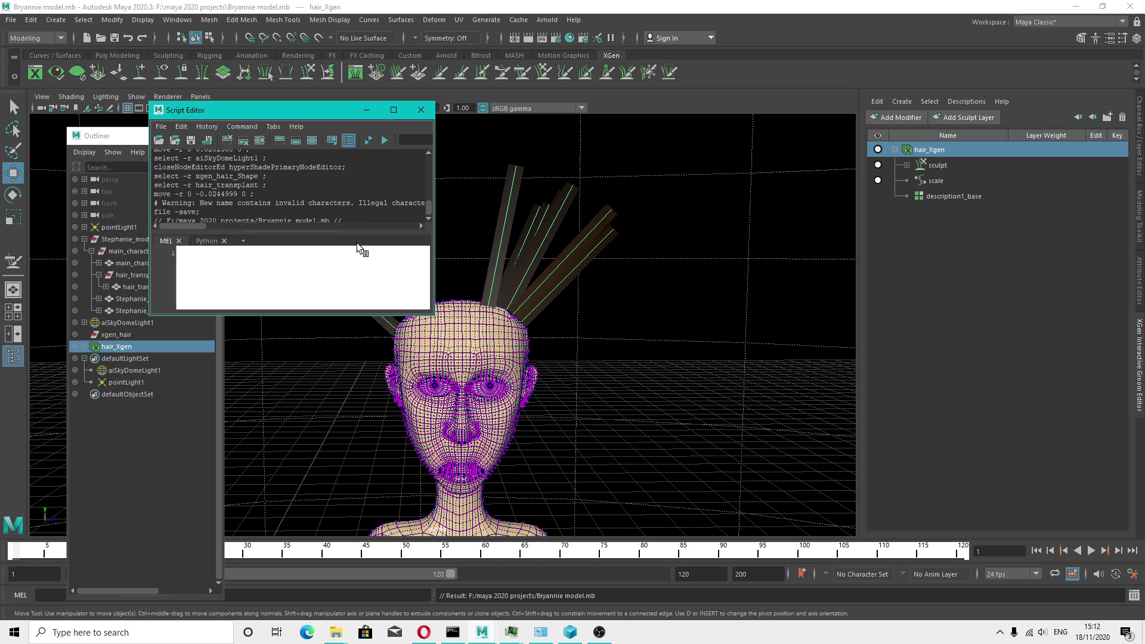
click(421, 110)
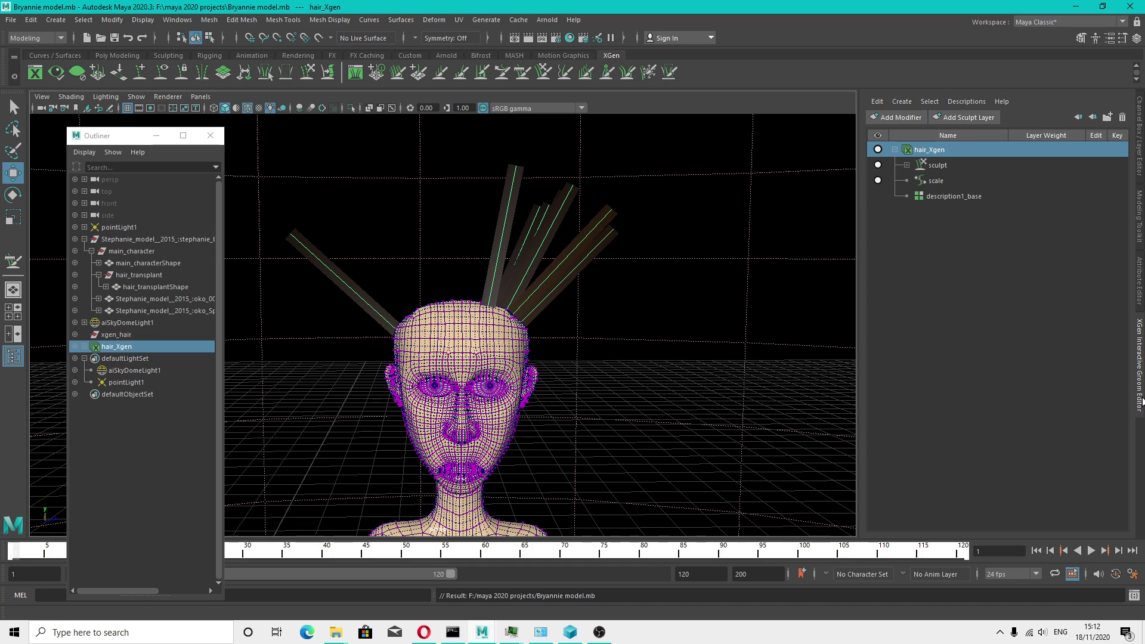
Set the hair_Xgen_Shape preview color intensity to 1.000 and its width ramp interpolation to Smooth
click(1141, 279)
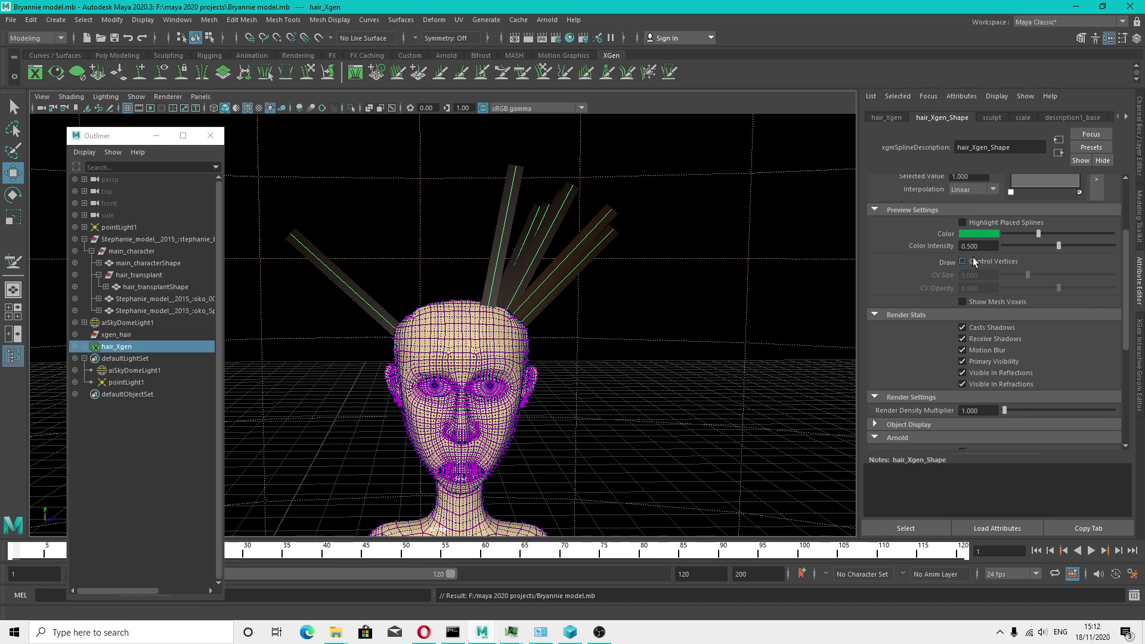
drag(1063, 247, 1139, 248)
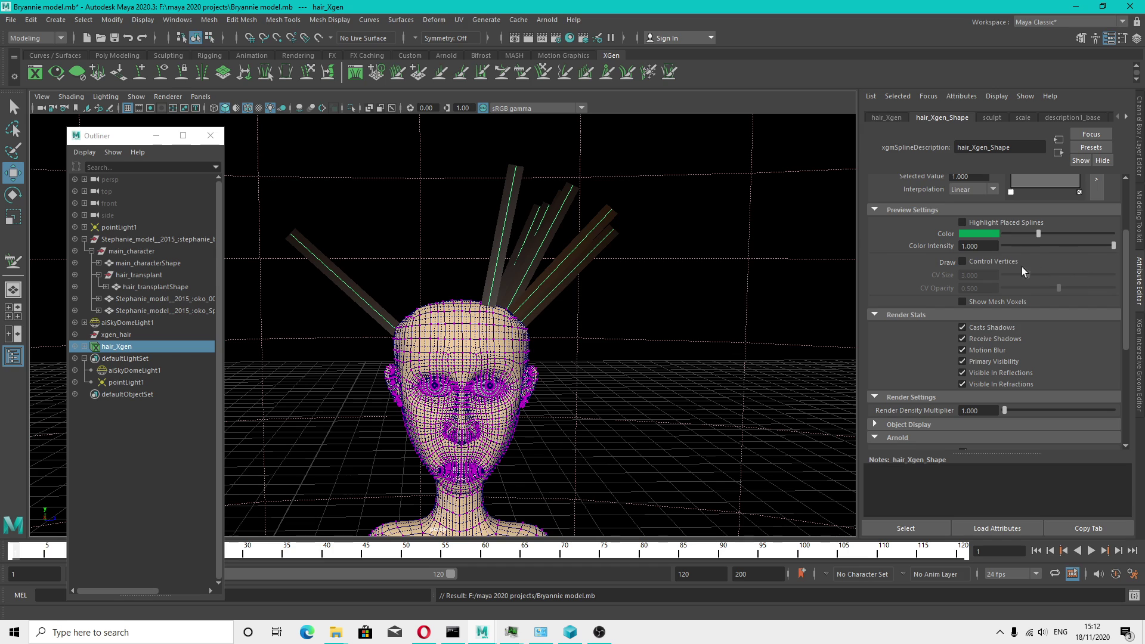
scroll(969, 229, up, 3)
click(994, 260)
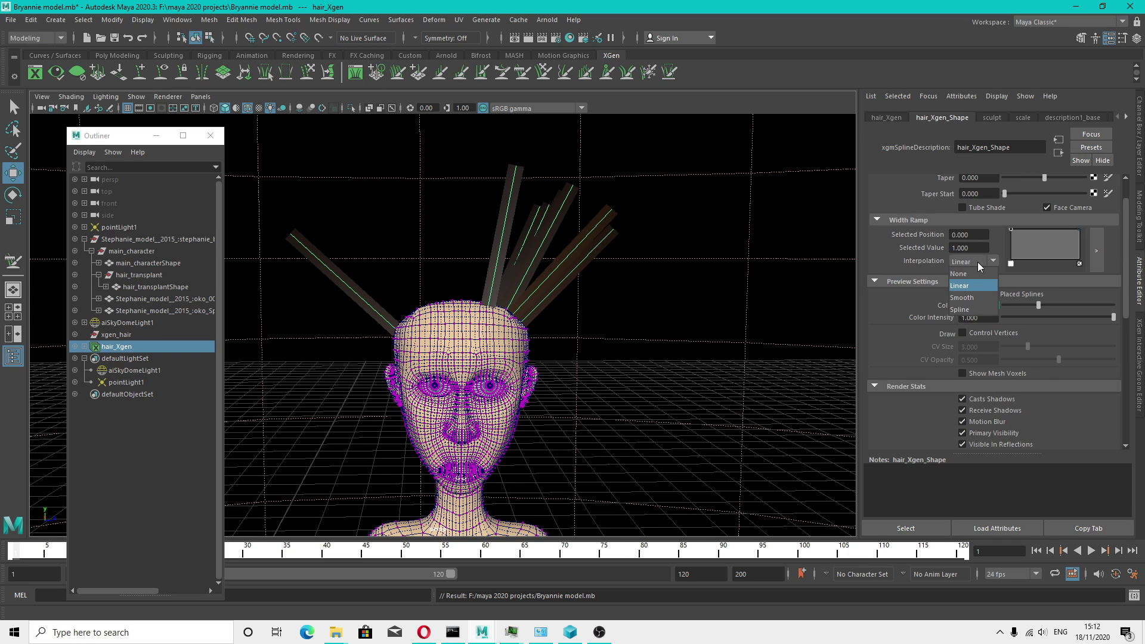
click(978, 297)
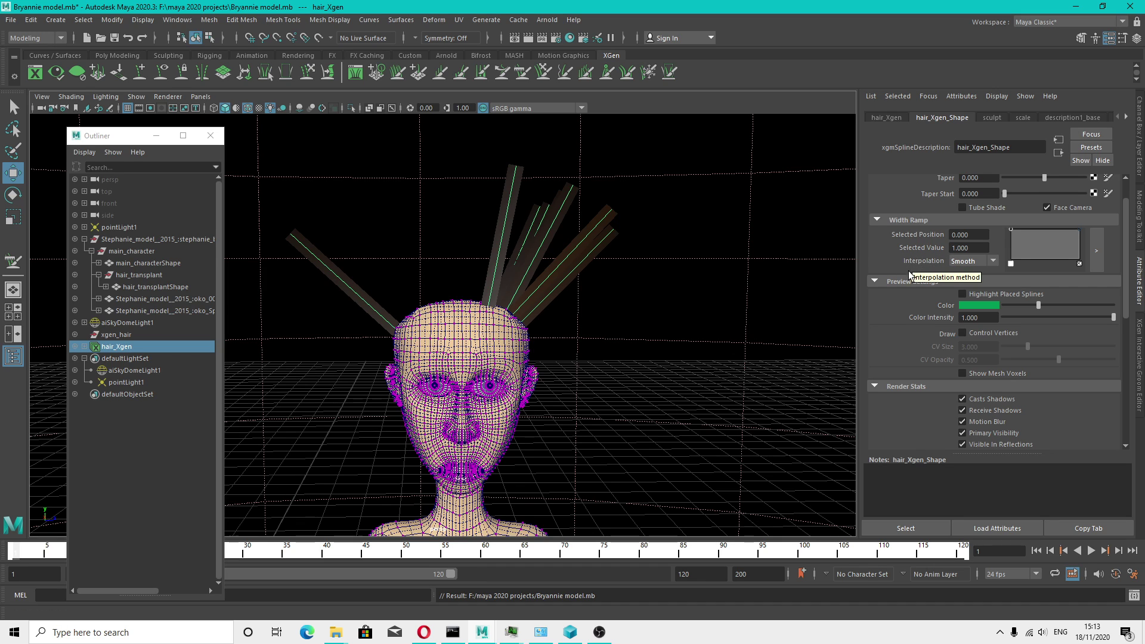
Display the hair splines' control vertices with a CV size of about 5.65 and CV opacity of 0.357
click(962, 333)
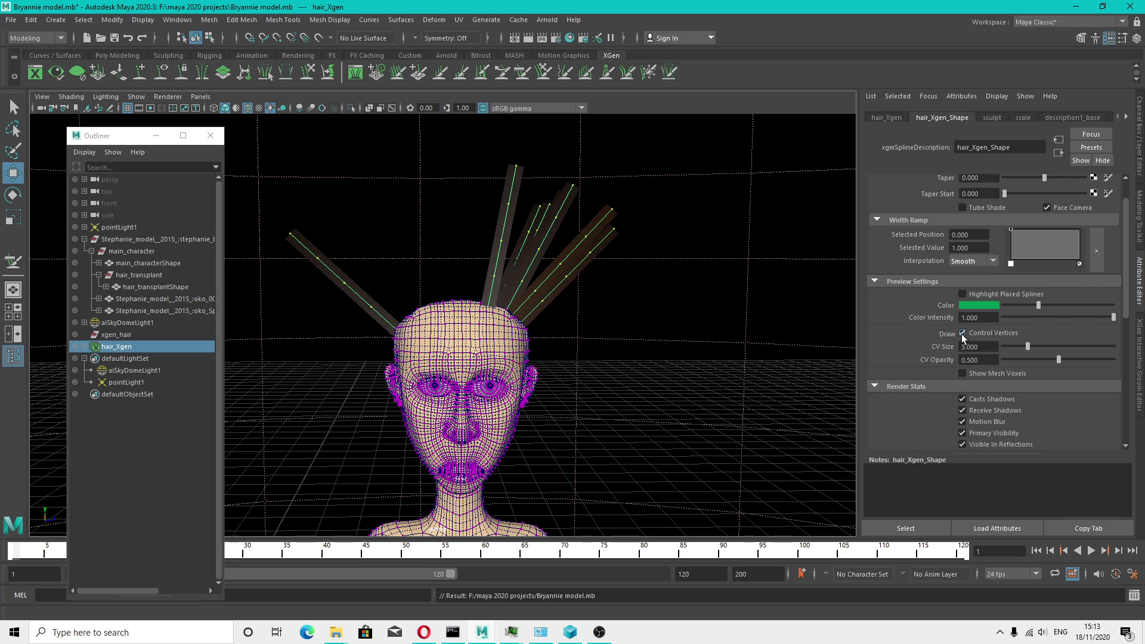
mouse_move(1027, 346)
mouse_down()
mouse_move(1061, 346)
mouse_move(1044, 362)
mouse_up()
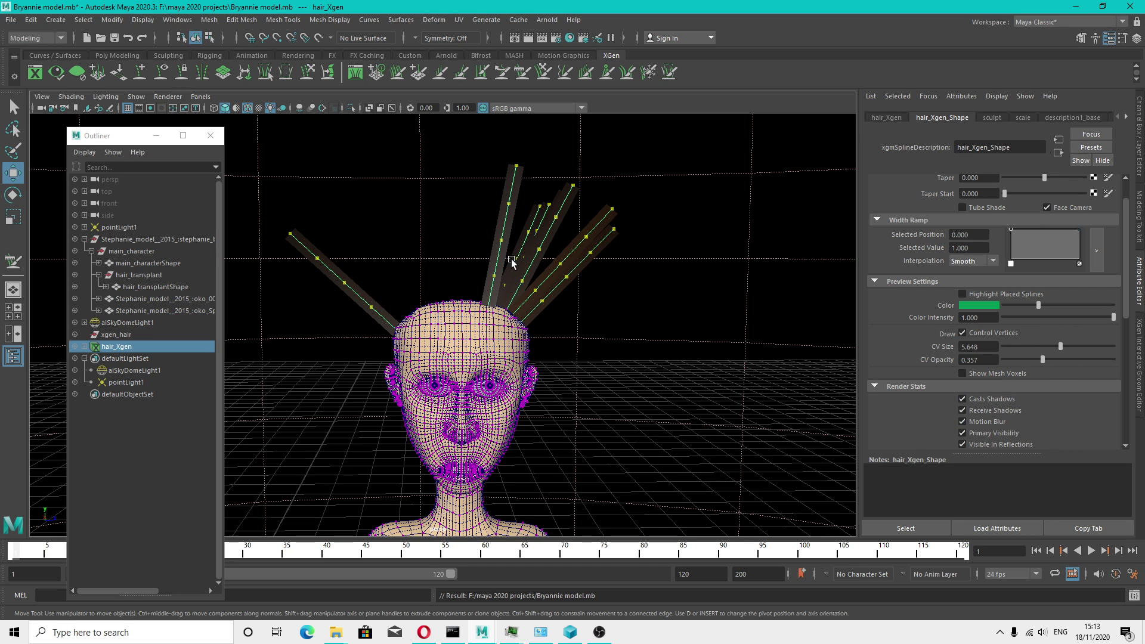
Set the hair's width scale to 0.090 and its taper to 0.985
scroll(1029, 194, up, 2)
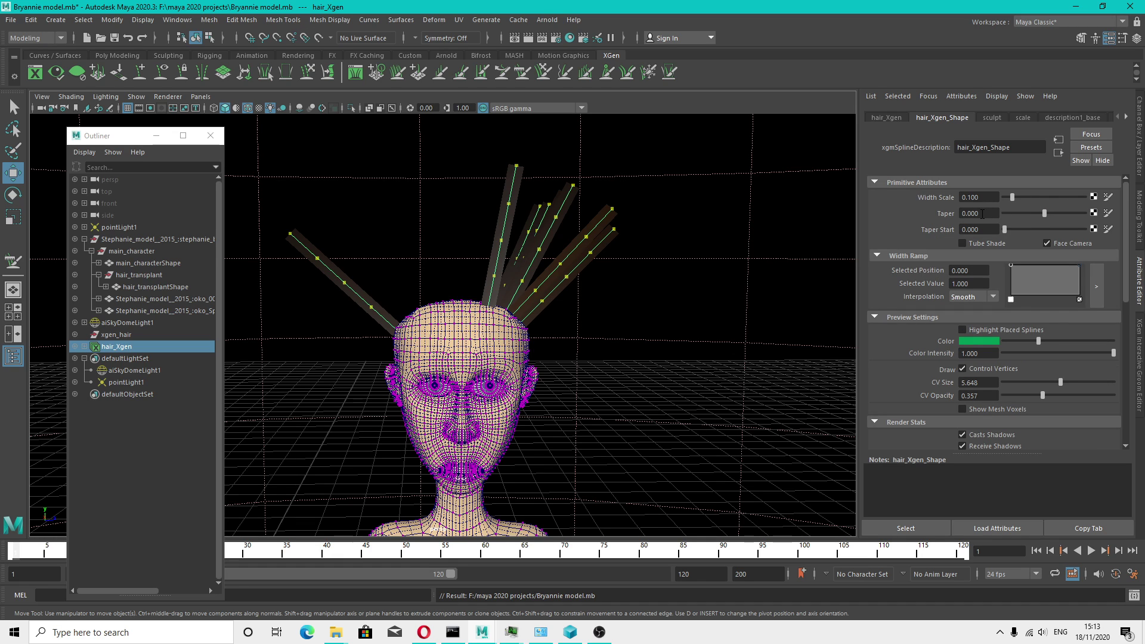
drag(1013, 197, 1007, 201)
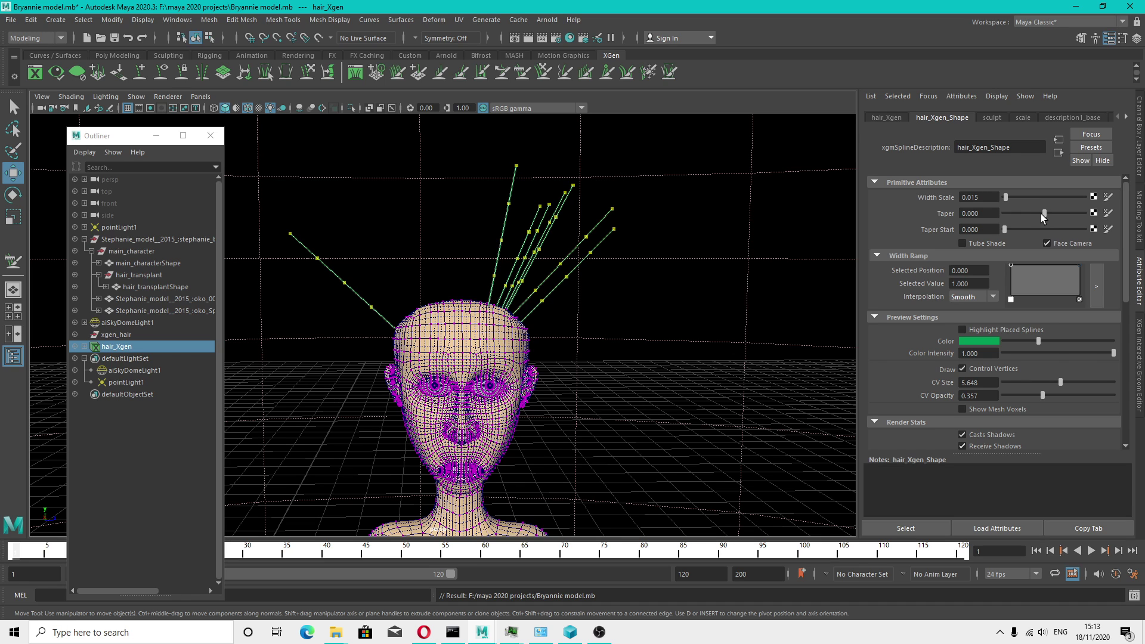
drag(1007, 203, 1109, 217)
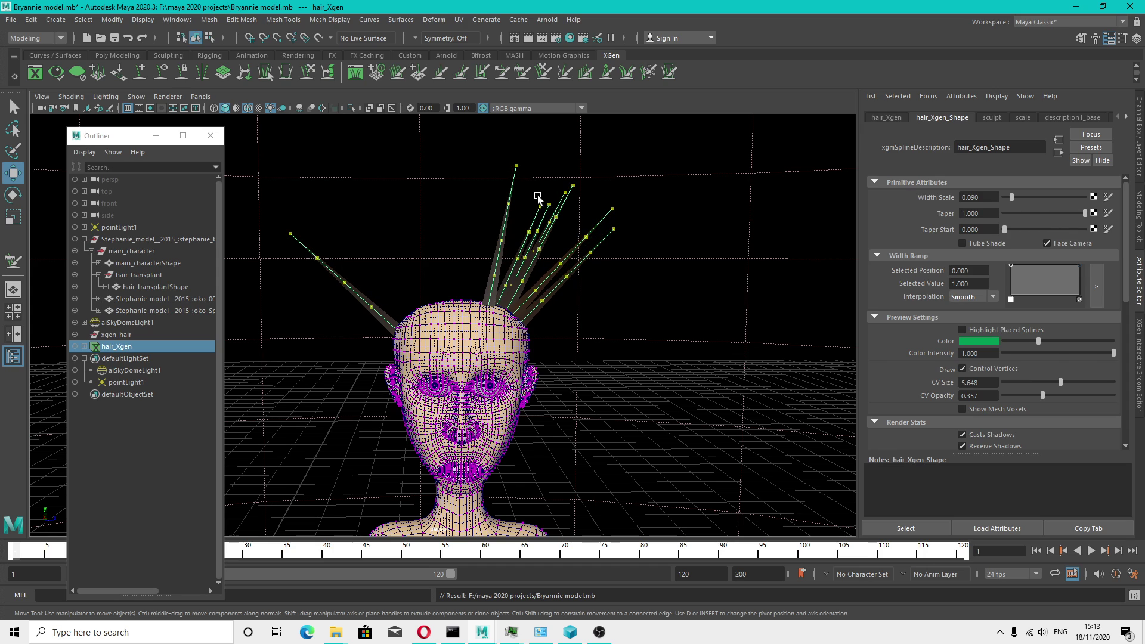
click(1084, 214)
Try Tube Shade on the hair splines, compare the look on the head, and switch it back off
click(963, 244)
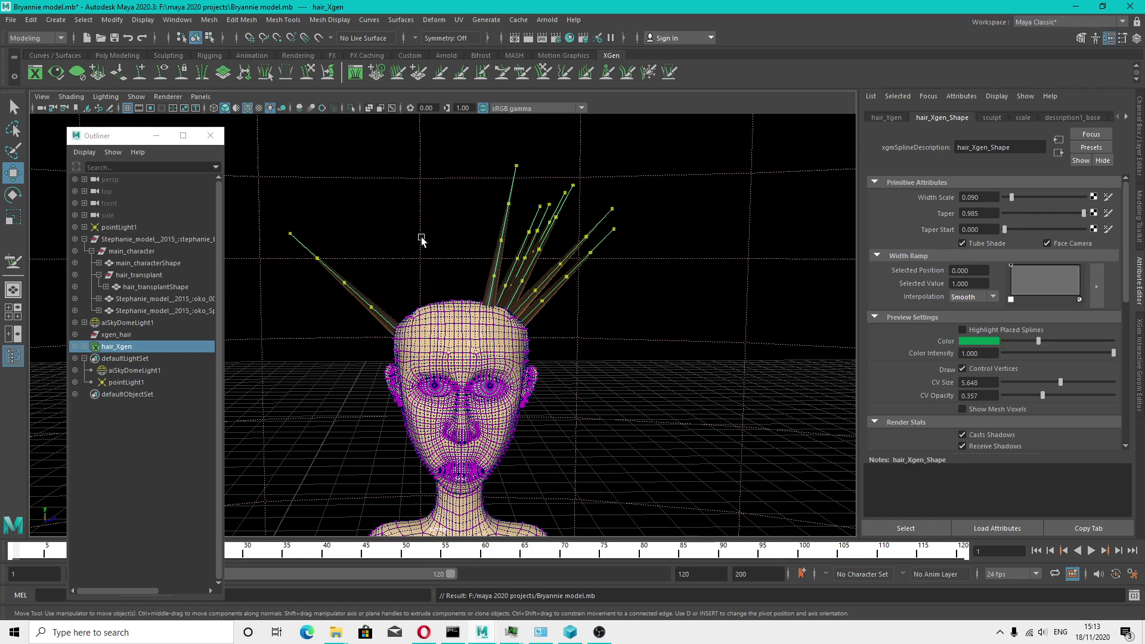
alt+right_drag(422, 242, 625, 279)
scroll(632, 262, up, 2)
scroll(691, 268, down, 5)
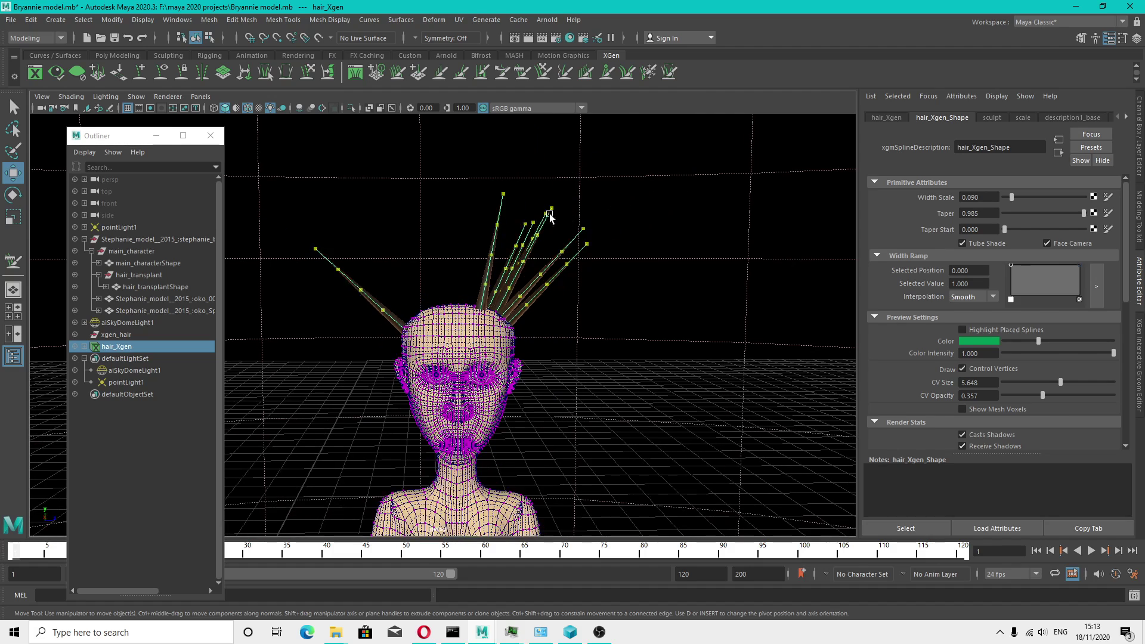
scroll(572, 233, up, 2)
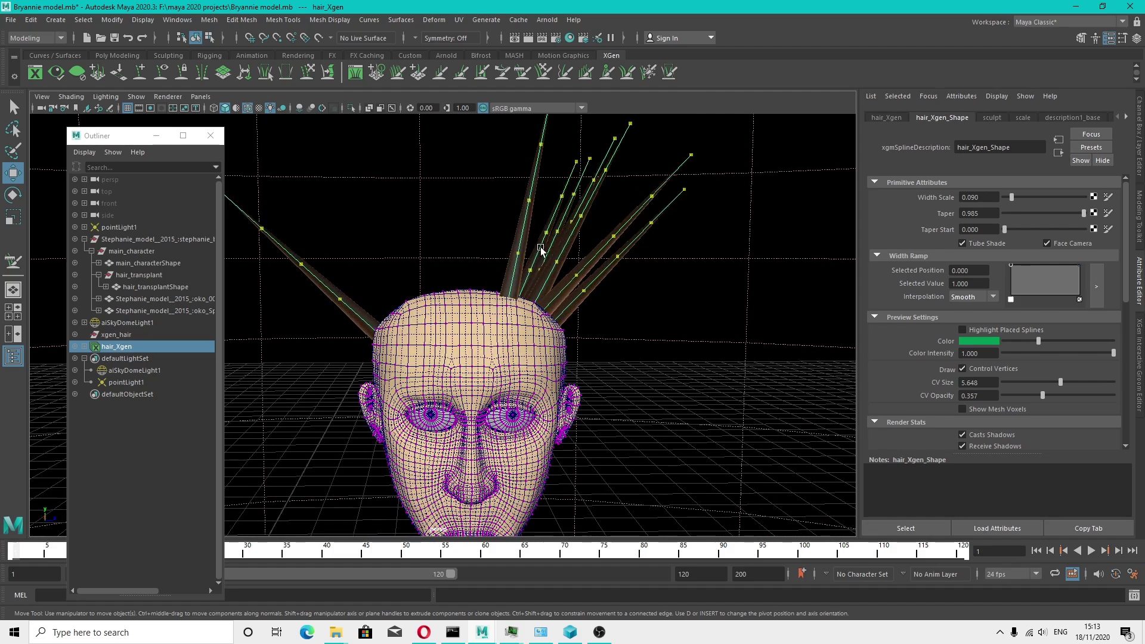
click(963, 243)
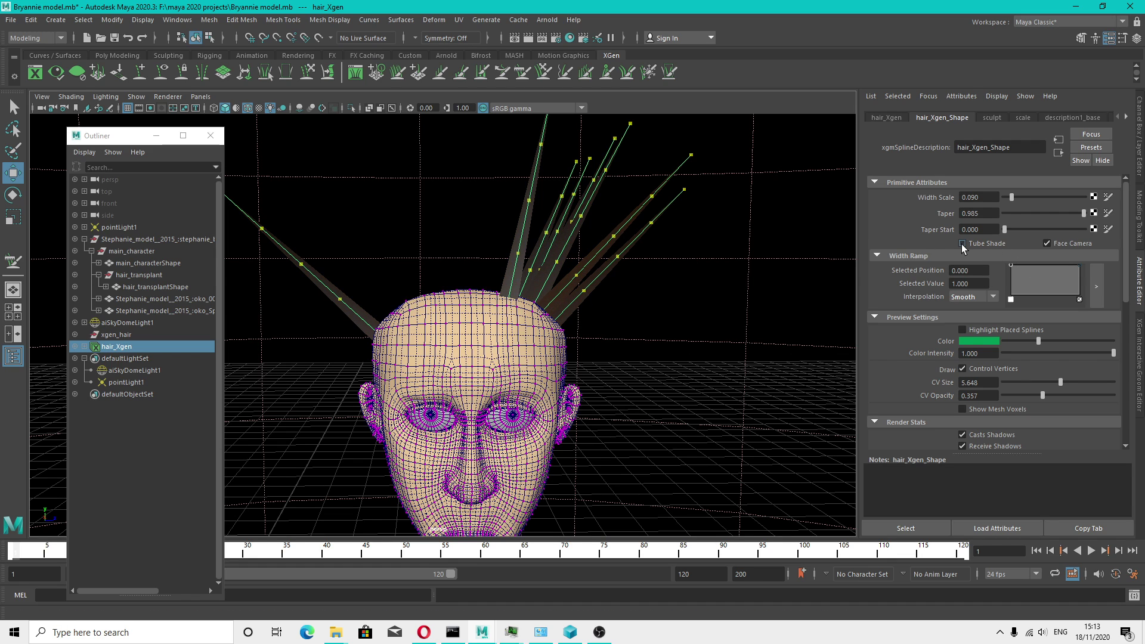
Set the hair's width scale to 0.030 and render density multiplier to 4.397, and save the scene
drag(1012, 197, 1007, 197)
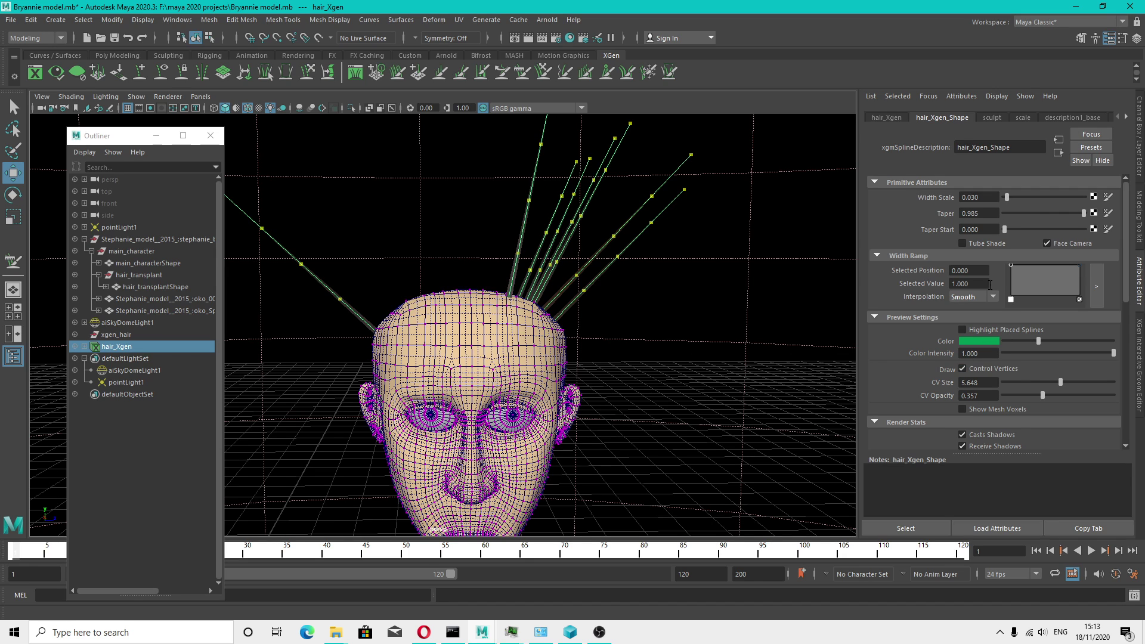
scroll(1017, 306, down, 3)
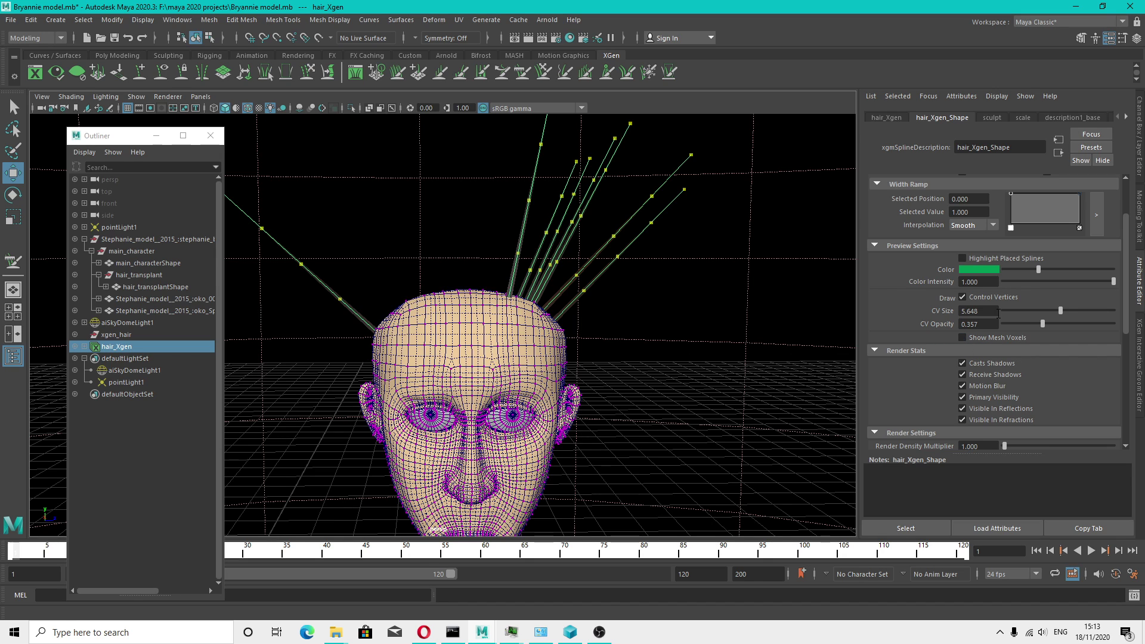
scroll(1000, 321, down, 3)
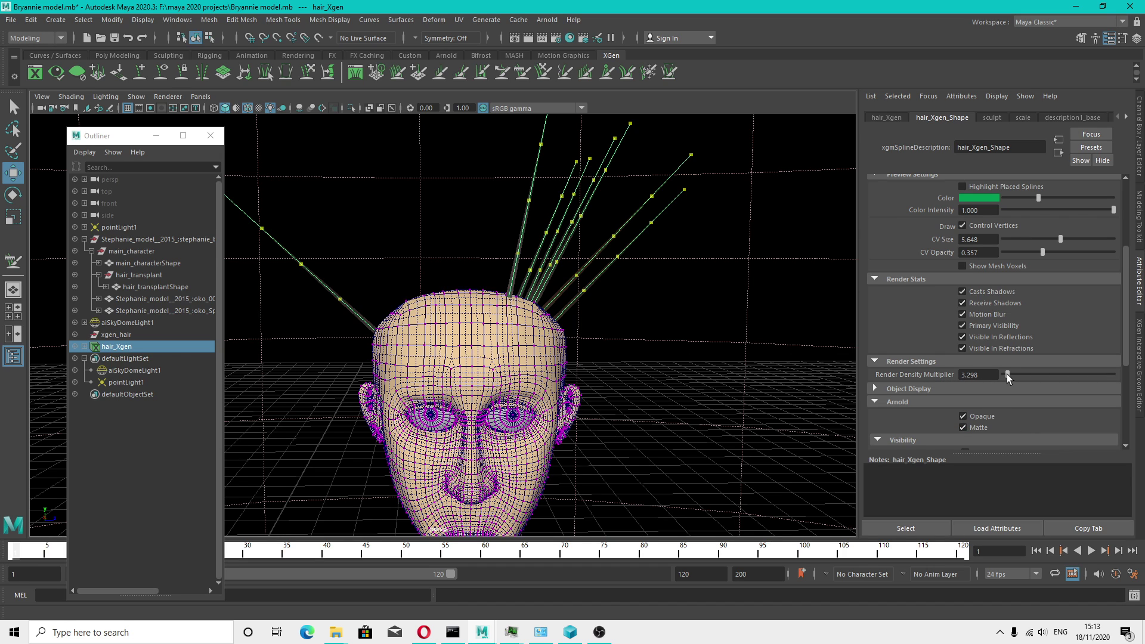
drag(1007, 374, 1009, 374)
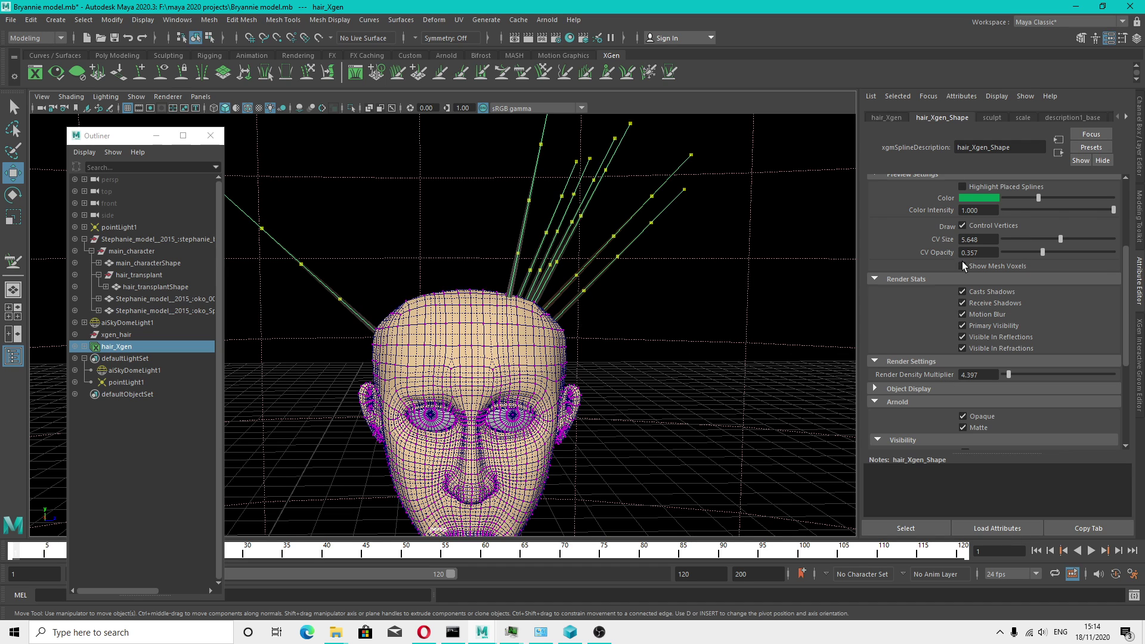
click(113, 37)
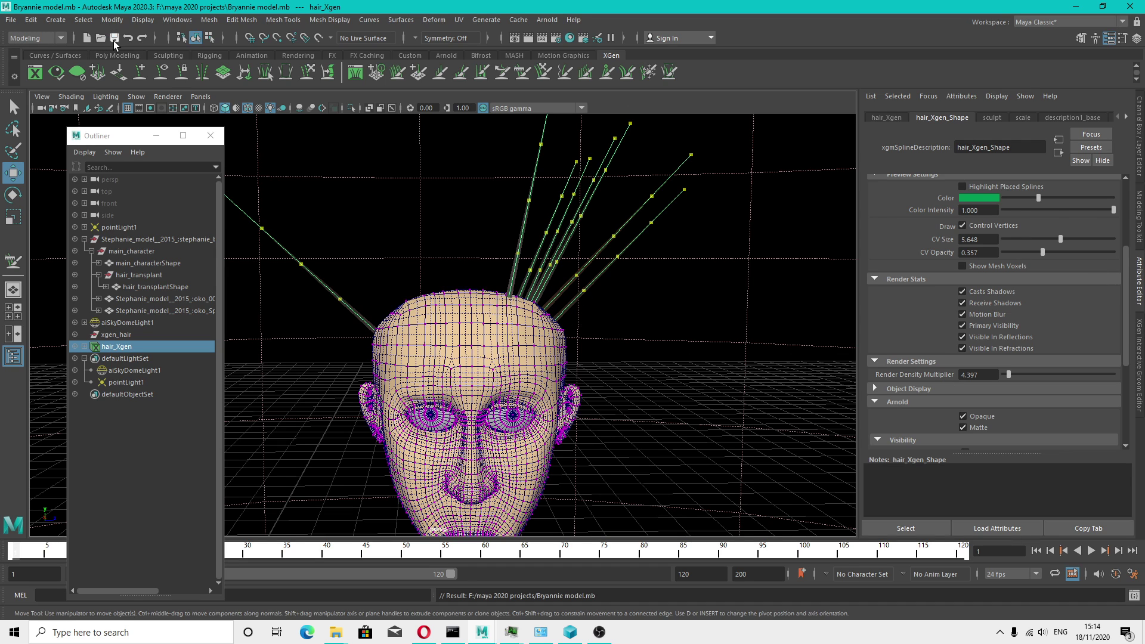
Raise the density multiplier of the groom's description1_base node to 100
scroll(567, 290, down, 2)
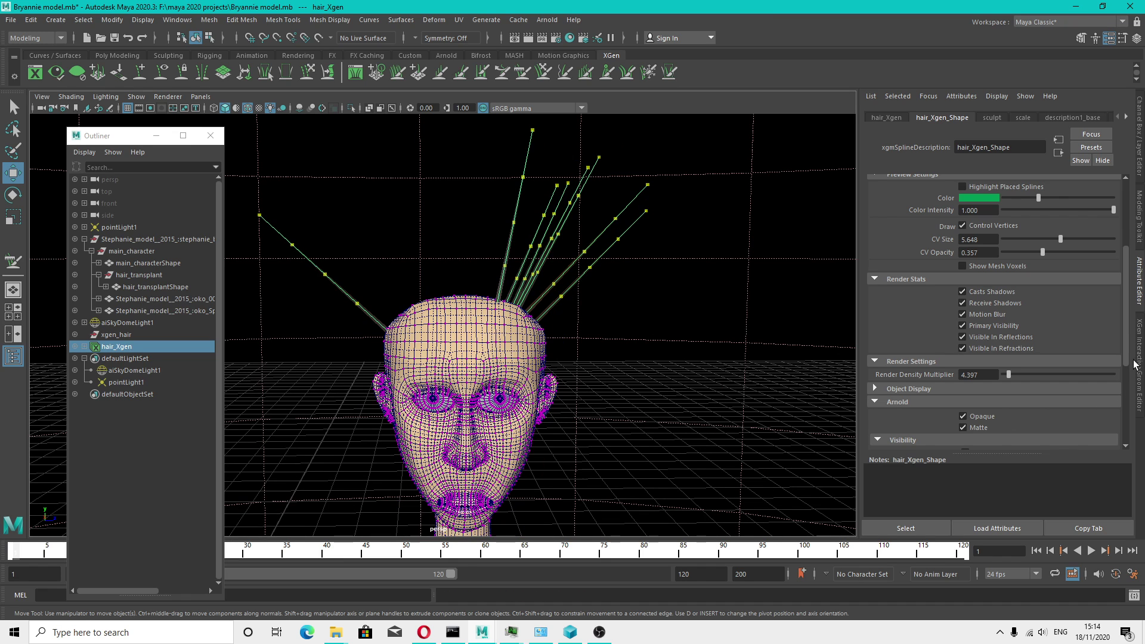
click(1141, 340)
click(938, 198)
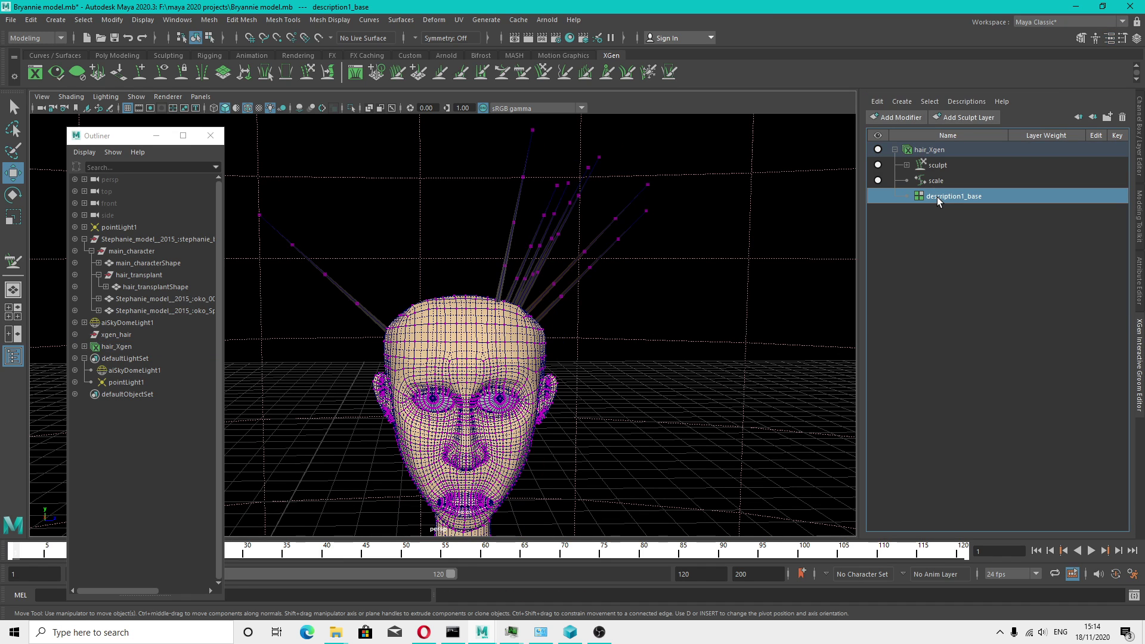
click(1139, 284)
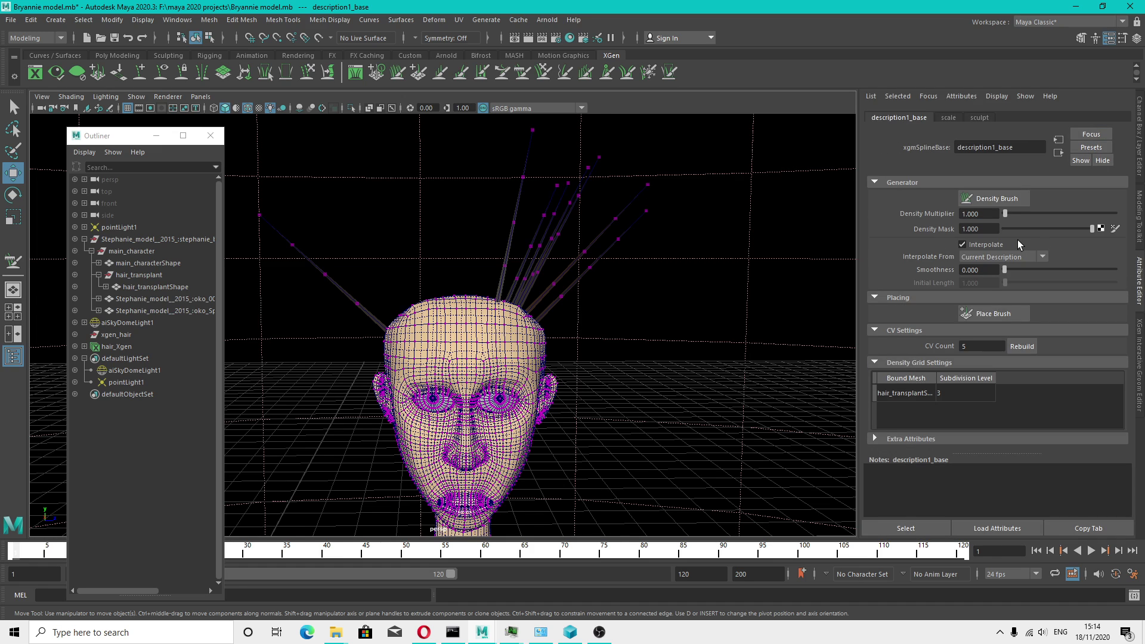
drag(1007, 213, 1131, 216)
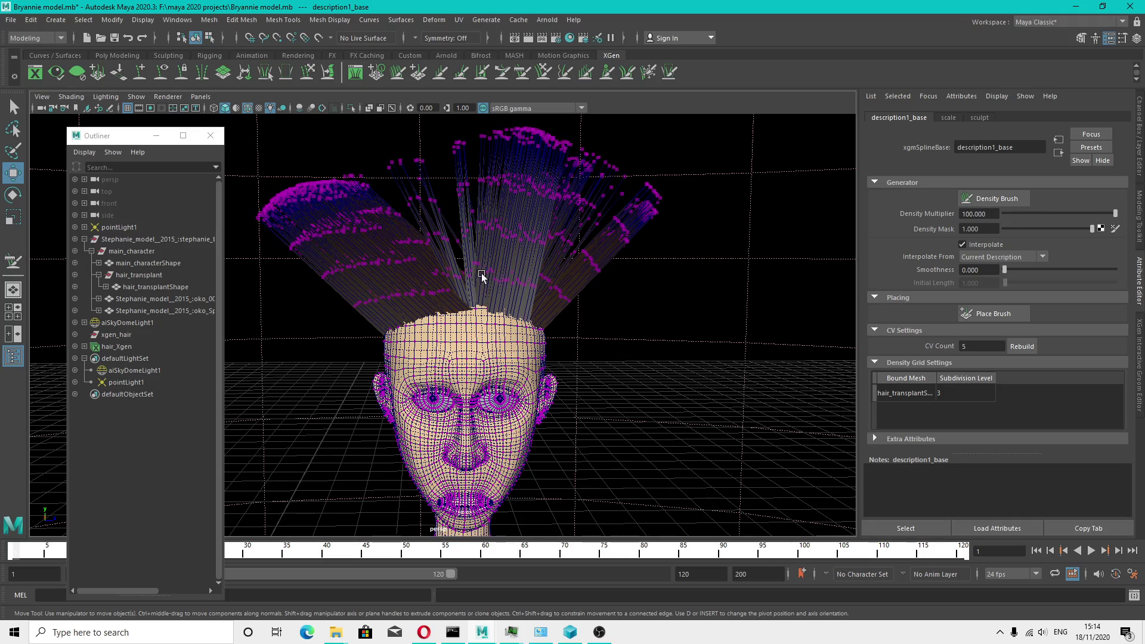
Inspect the denser hair and check the bound mesh and subdivision level in the Density Grid Settings
alt+drag(481, 276, 686, 322)
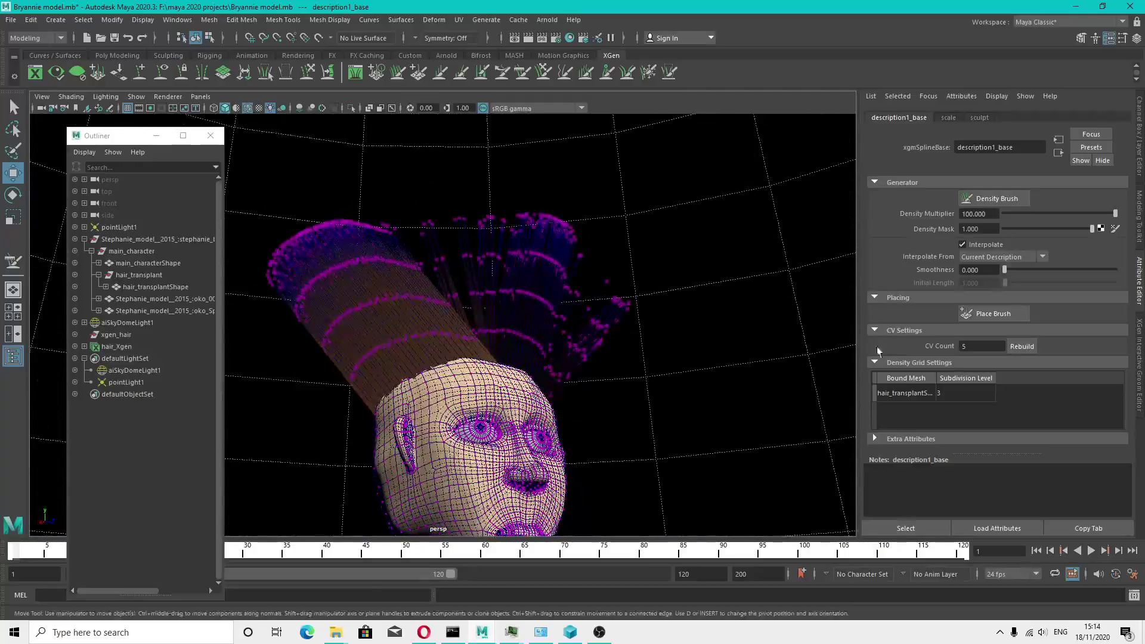
double_click(939, 395)
drag(935, 378, 972, 376)
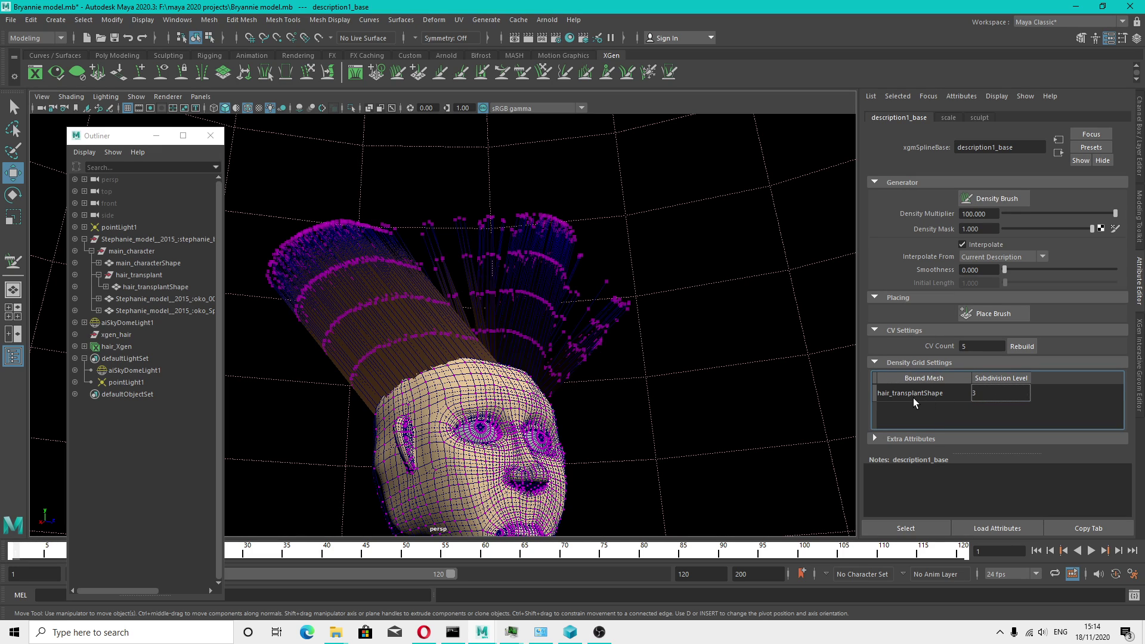
double_click(979, 395)
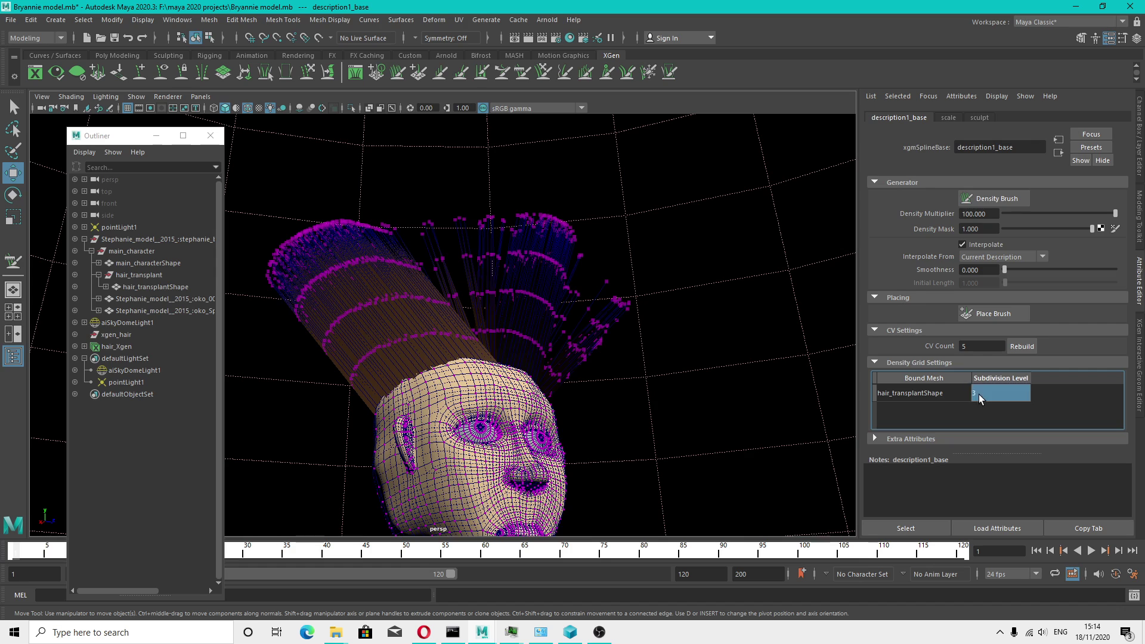
click(968, 415)
click(982, 394)
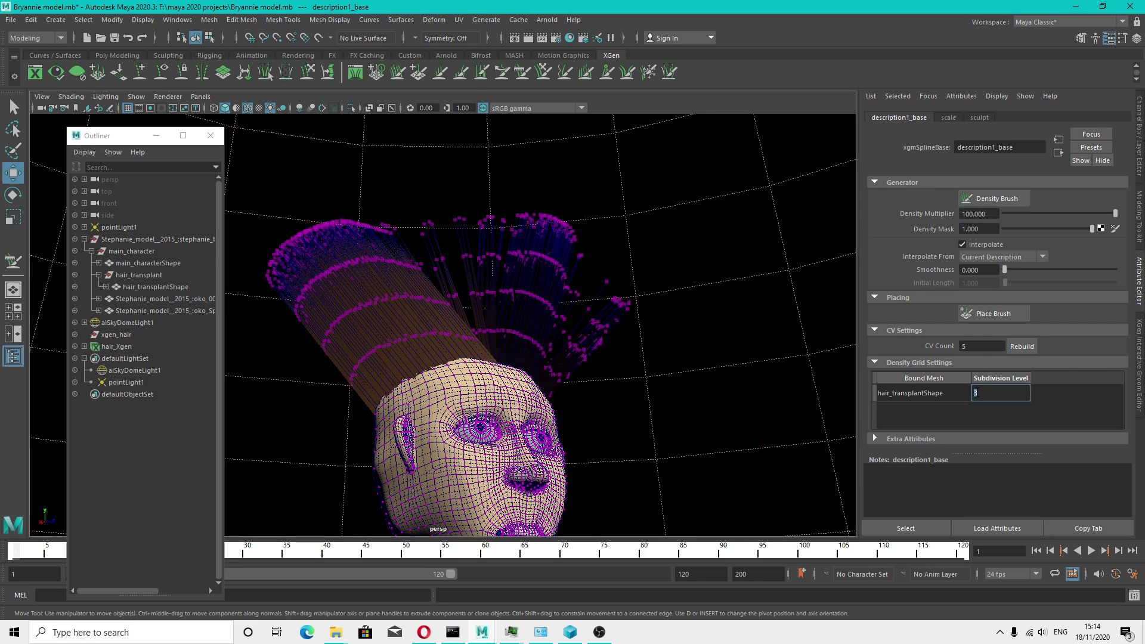
click(959, 410)
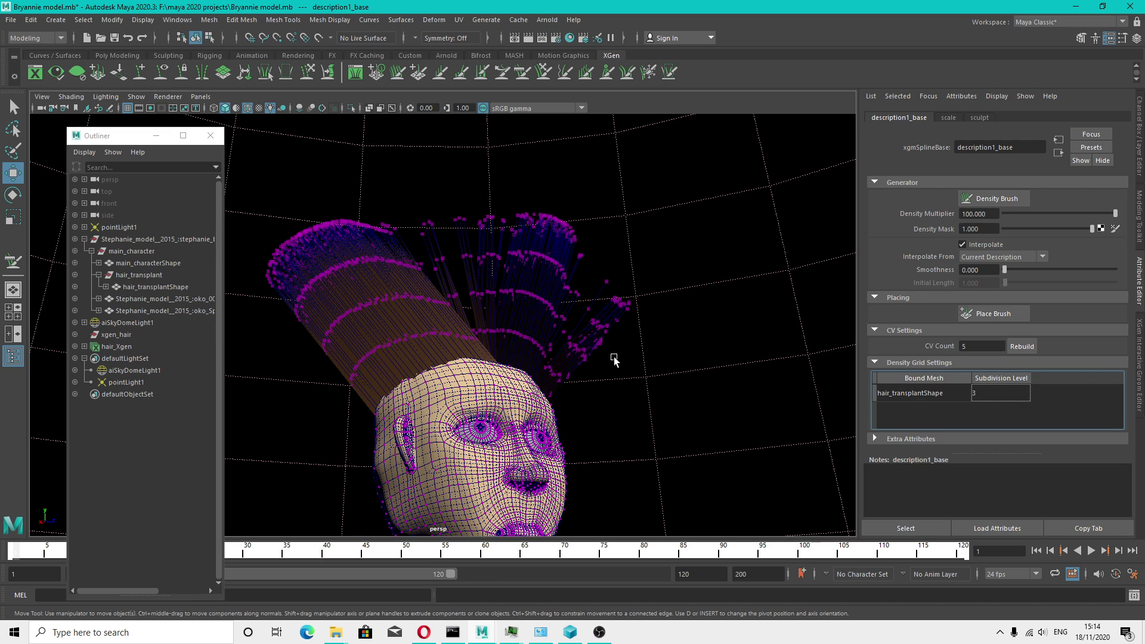
Rebuild the splines of description1_base, trying a higher CV count and ending with a CV Count of 11
click(991, 346)
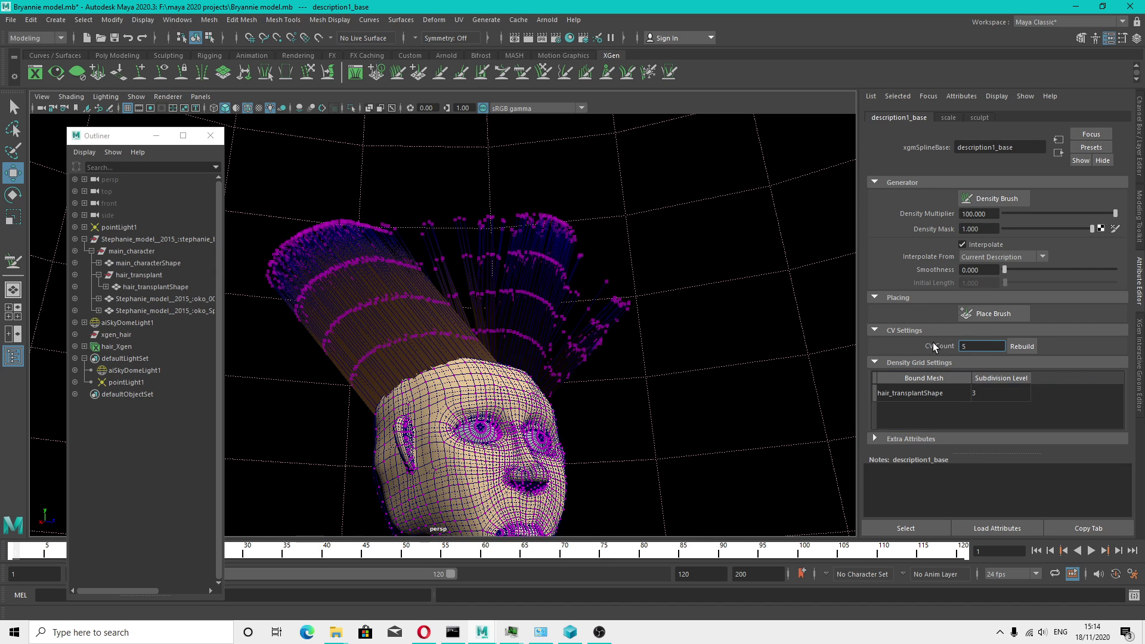
drag(971, 347, 960, 348)
text(9)
click(1009, 348)
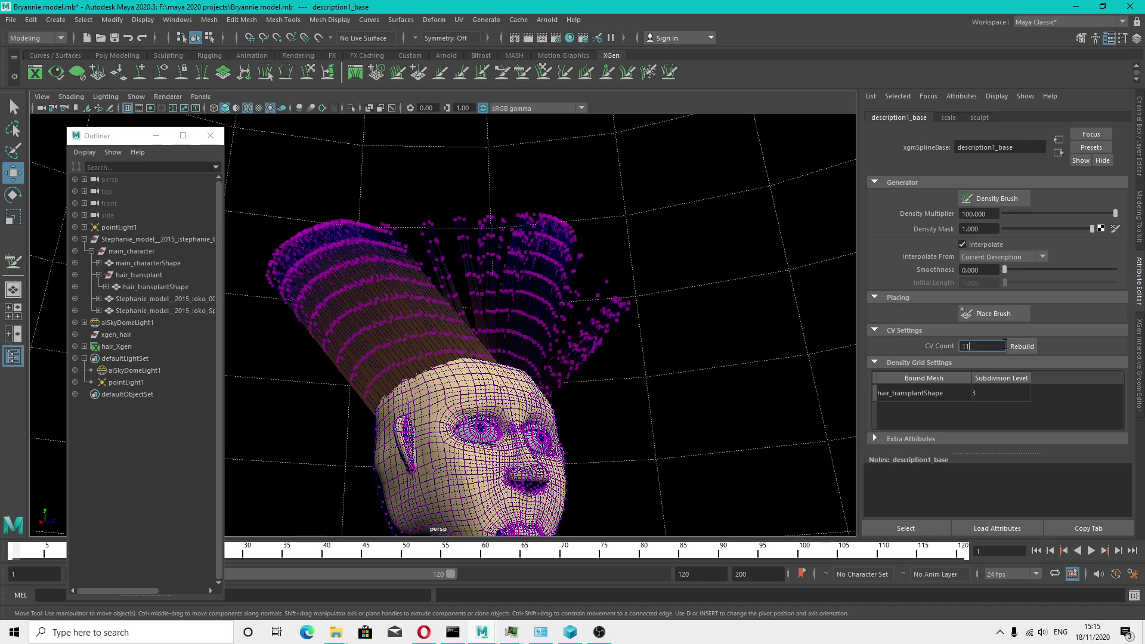
click(1020, 346)
mouse_move(546, 280)
alt+mouse_down()
mouse_move(572, 341)
mouse_move(568, 309)
mouse_move(593, 299)
alt+mouse_up()
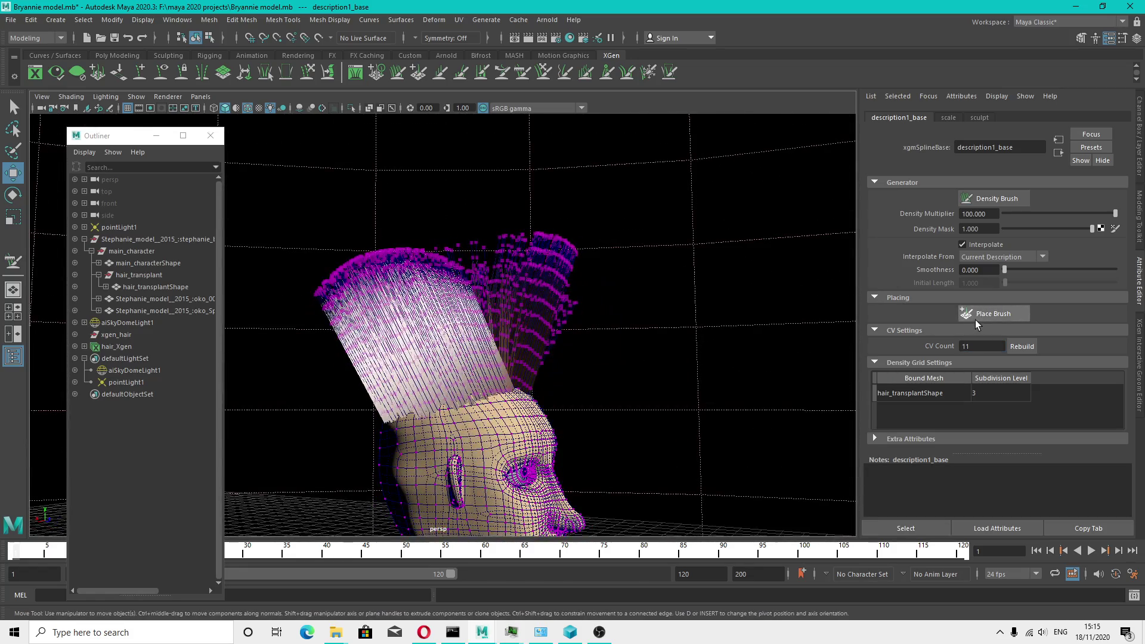
Select the hair_Xgen groom and check the scene's existing materials in the Hypershade
click(108, 346)
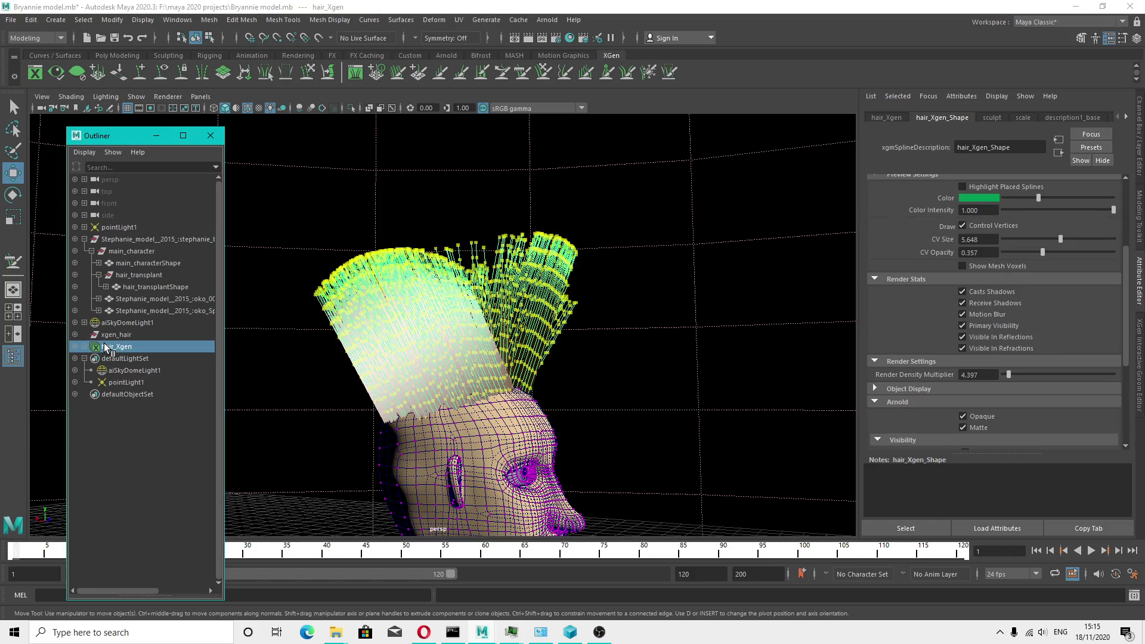
alt+drag(443, 317, 610, 263)
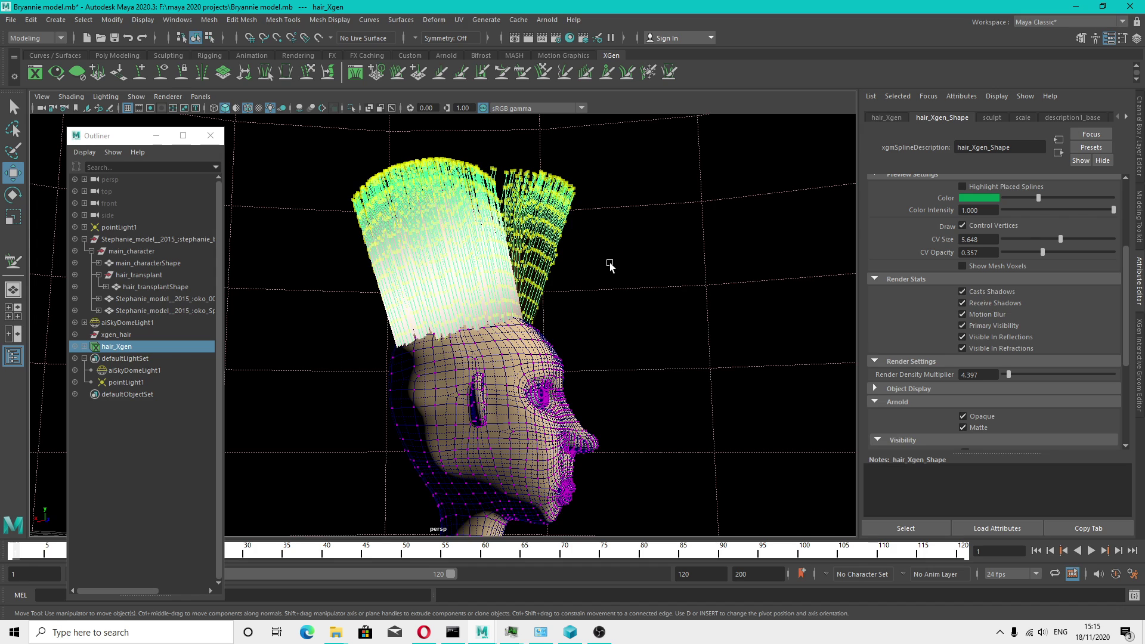
right_click(477, 259)
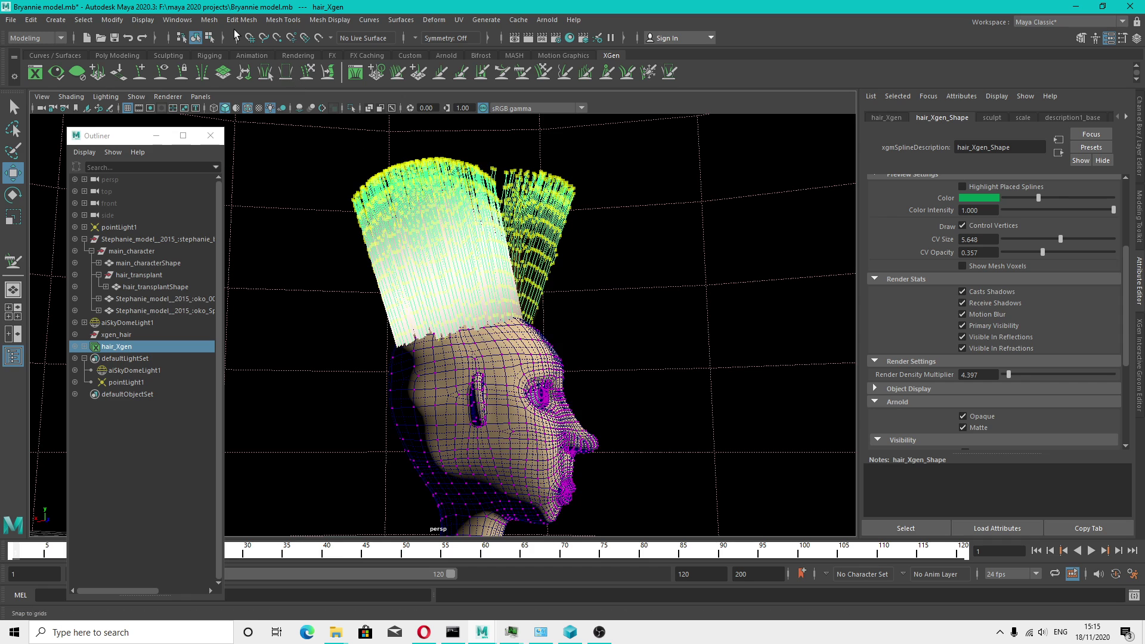
click(169, 20)
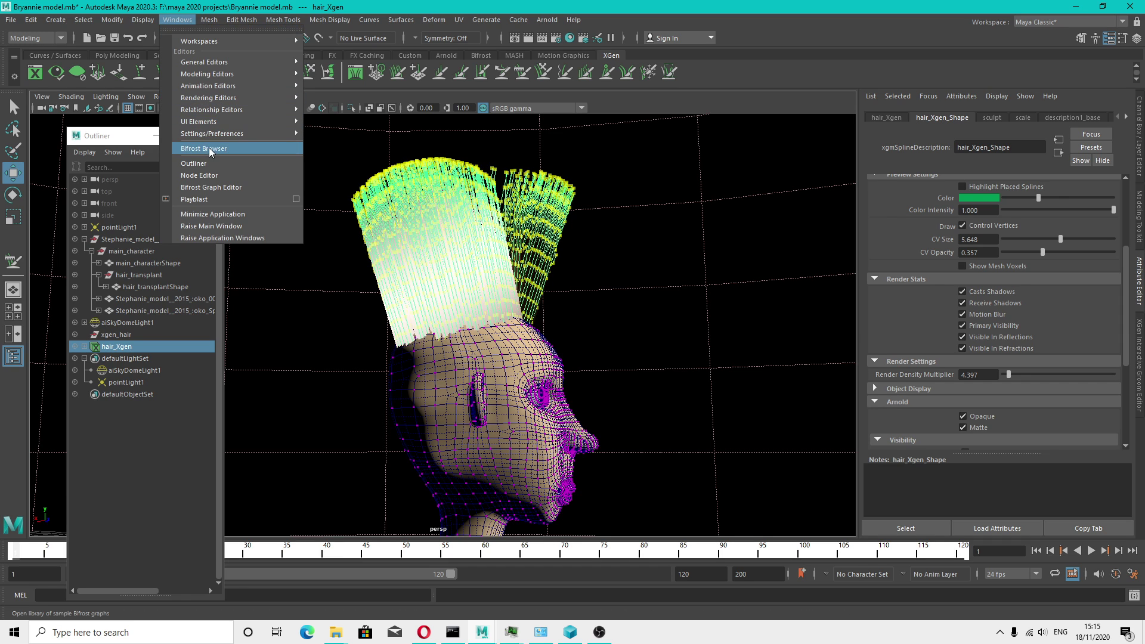
mouse_move(228, 100)
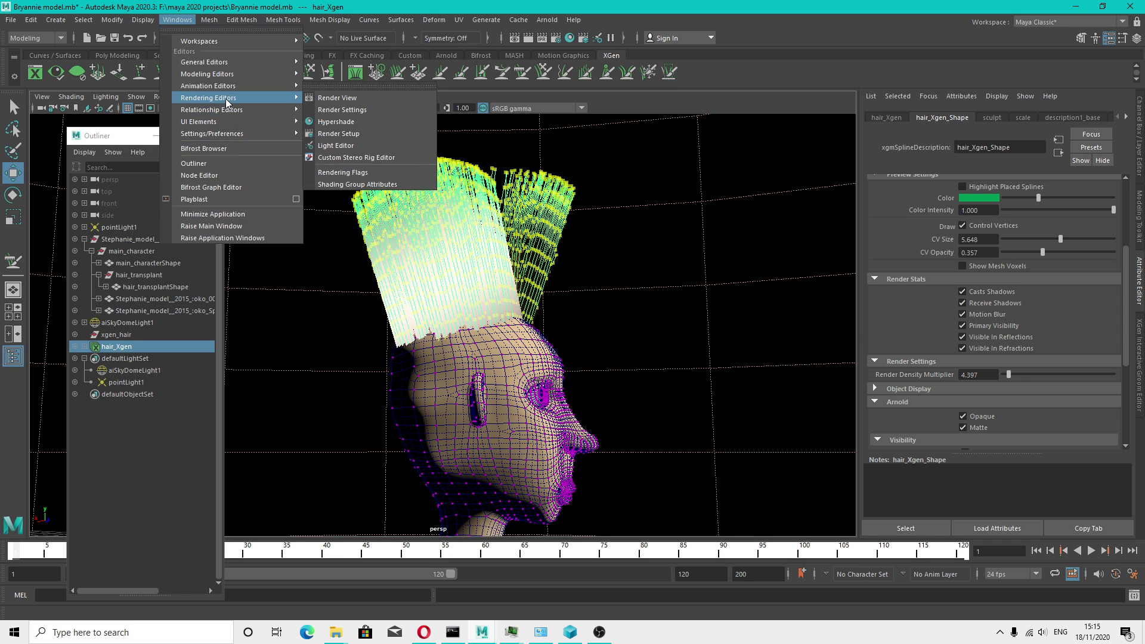
click(335, 121)
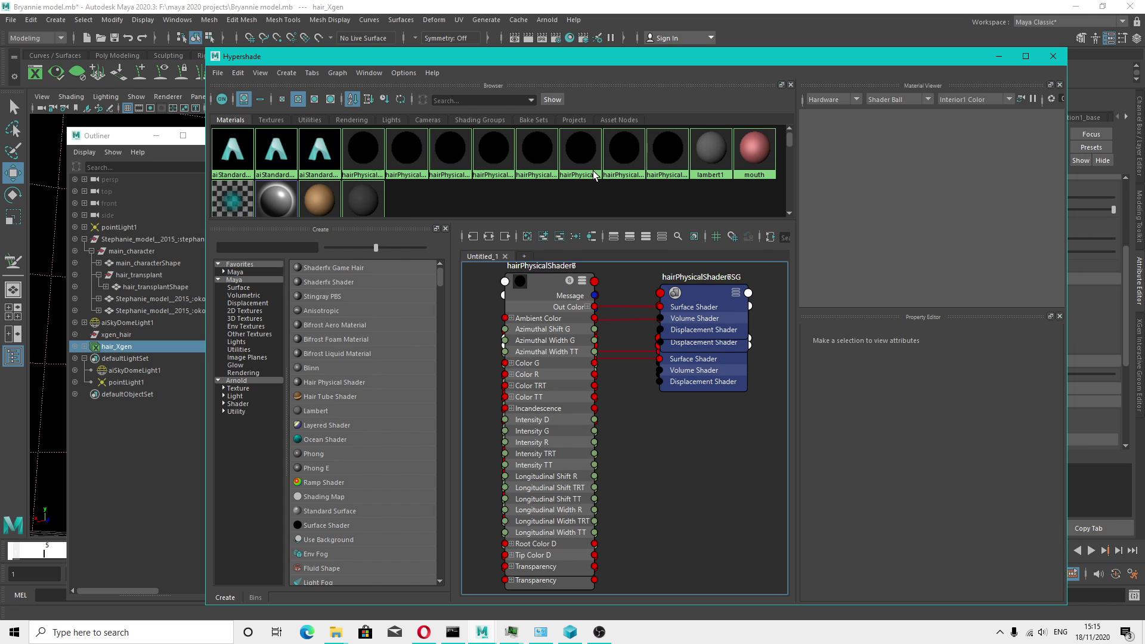
click(1053, 56)
Assign a new Arnold aiStandardHair material to the selected hair_Xgen groom
right_click(470, 271)
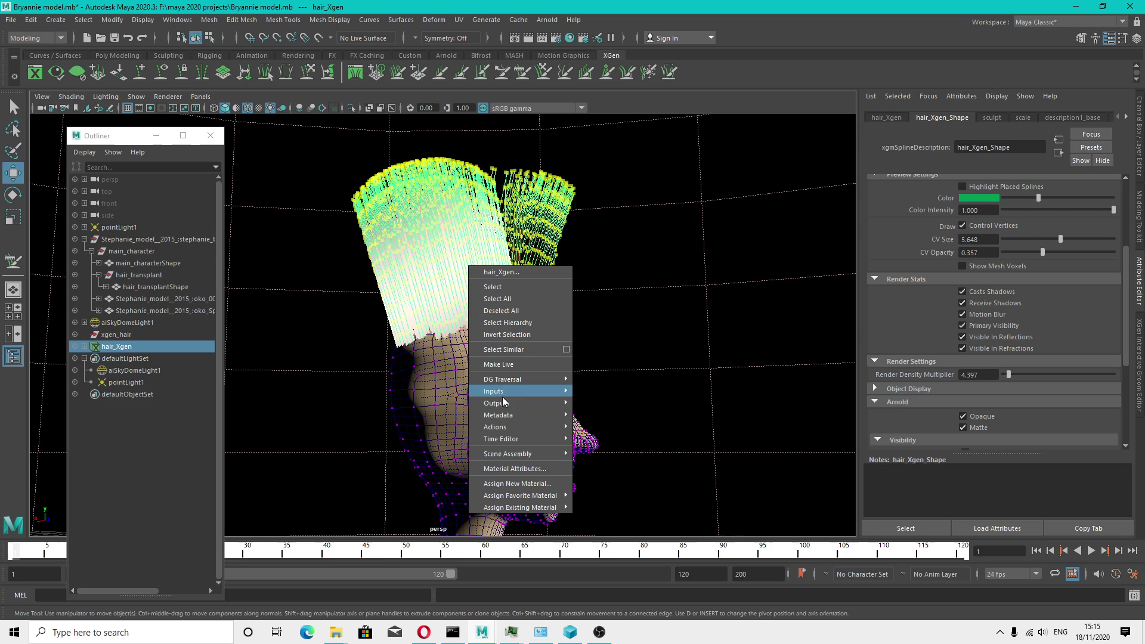
mouse_move(518, 459)
mouse_move(535, 496)
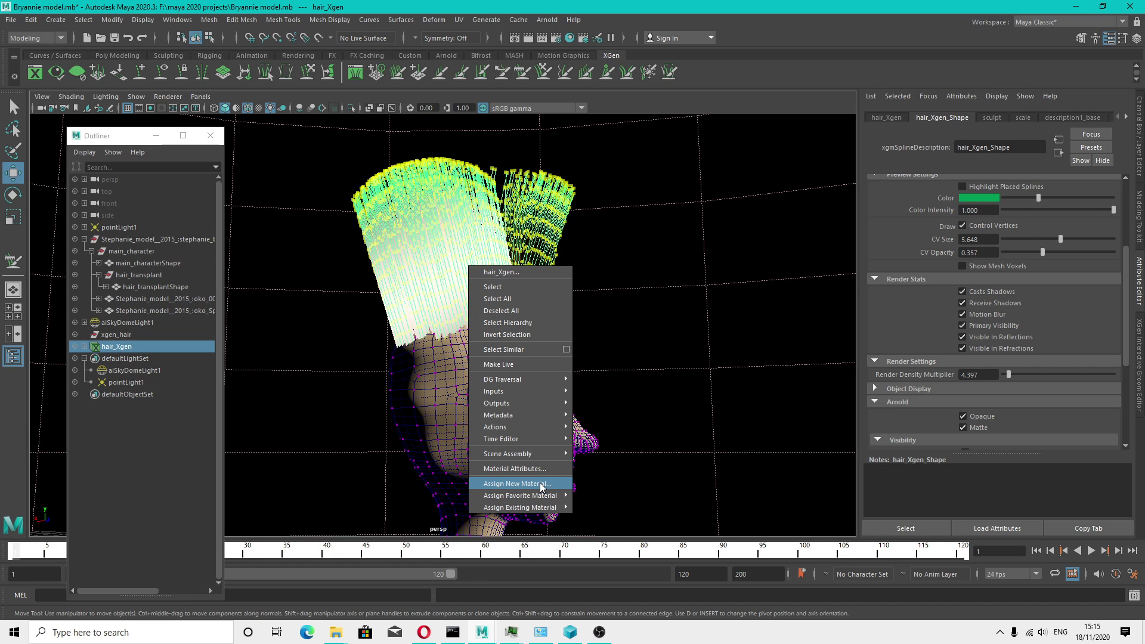
click(541, 485)
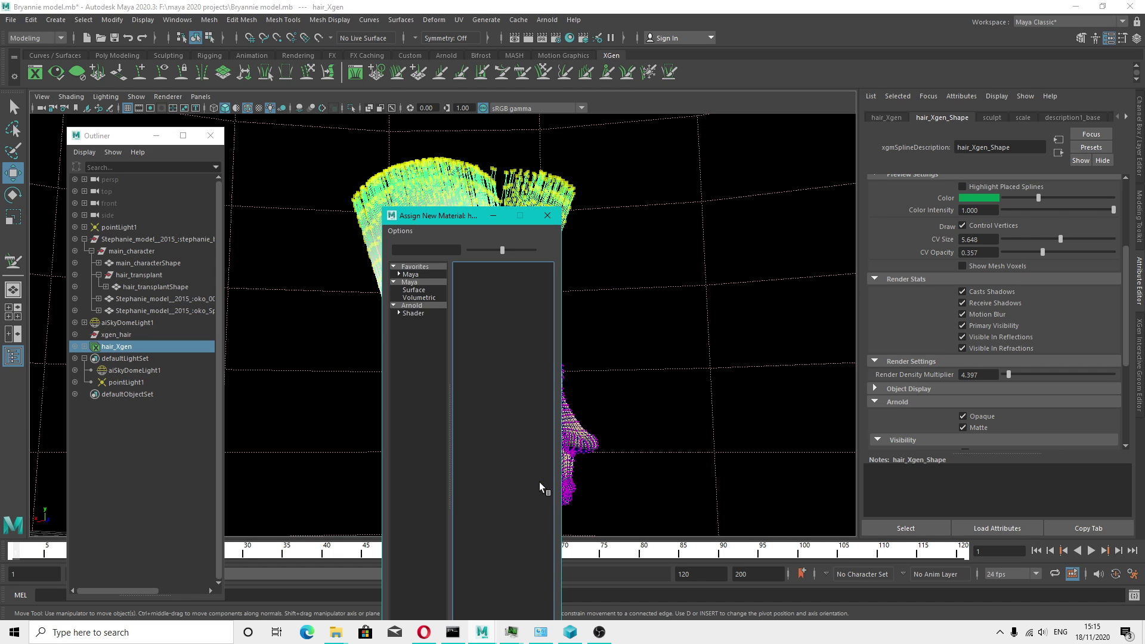
click(414, 314)
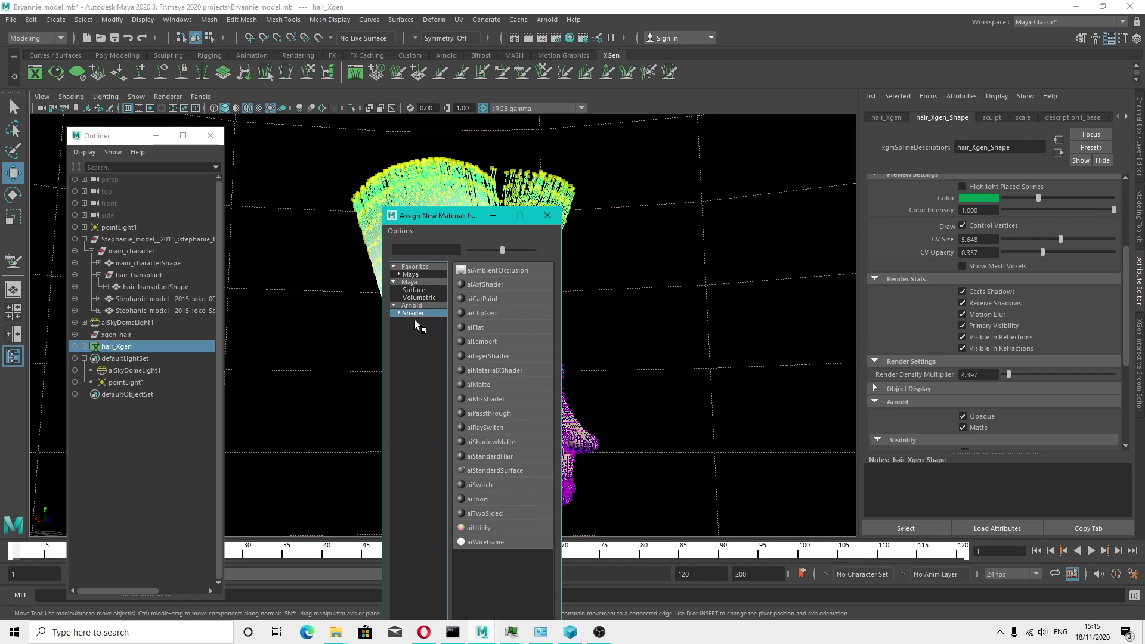
click(511, 457)
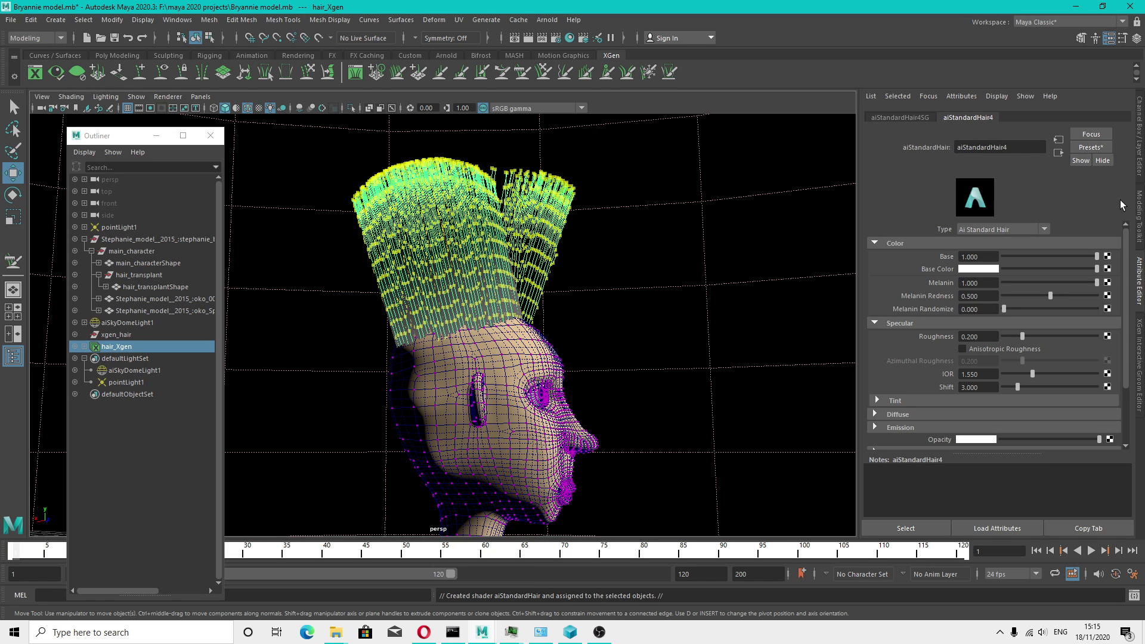
Open the aiStandardHair4 shader under hair_Xgen_Shape and set its IOR to 2.305 and Shift to 0, leaving Anisotropic Roughness off
click(530, 351)
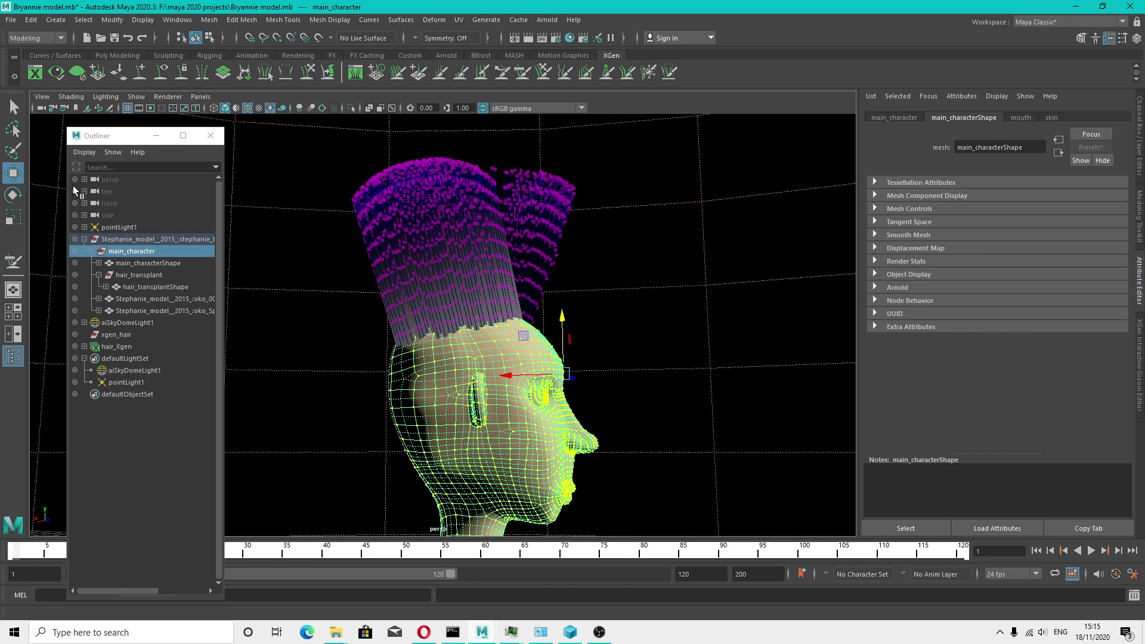
click(84, 346)
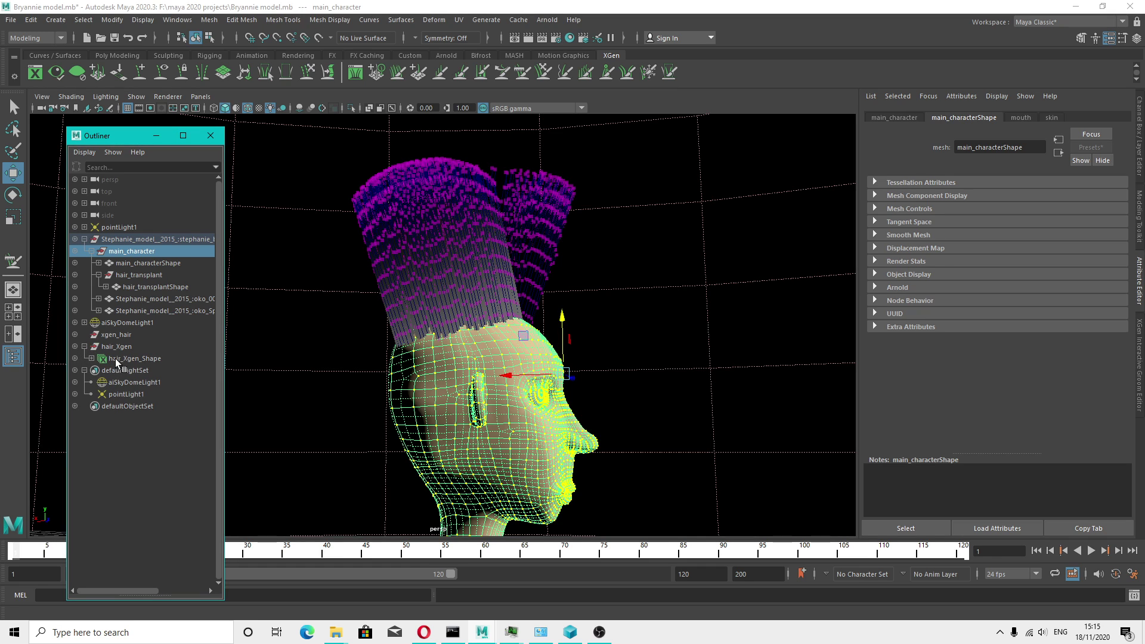
click(92, 358)
click(132, 371)
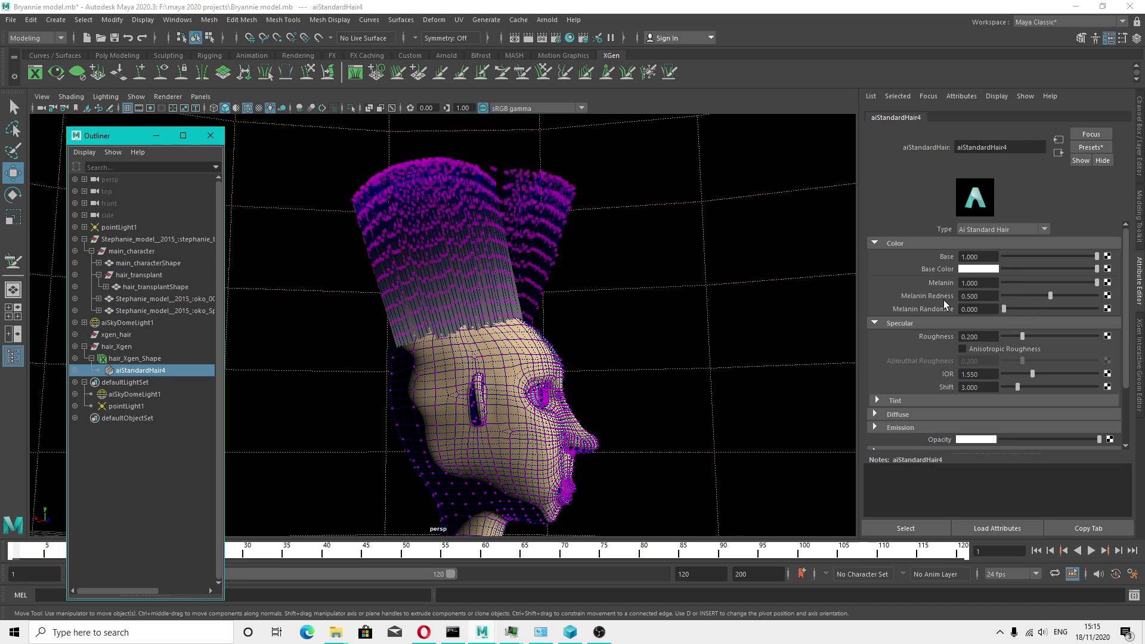
click(962, 349)
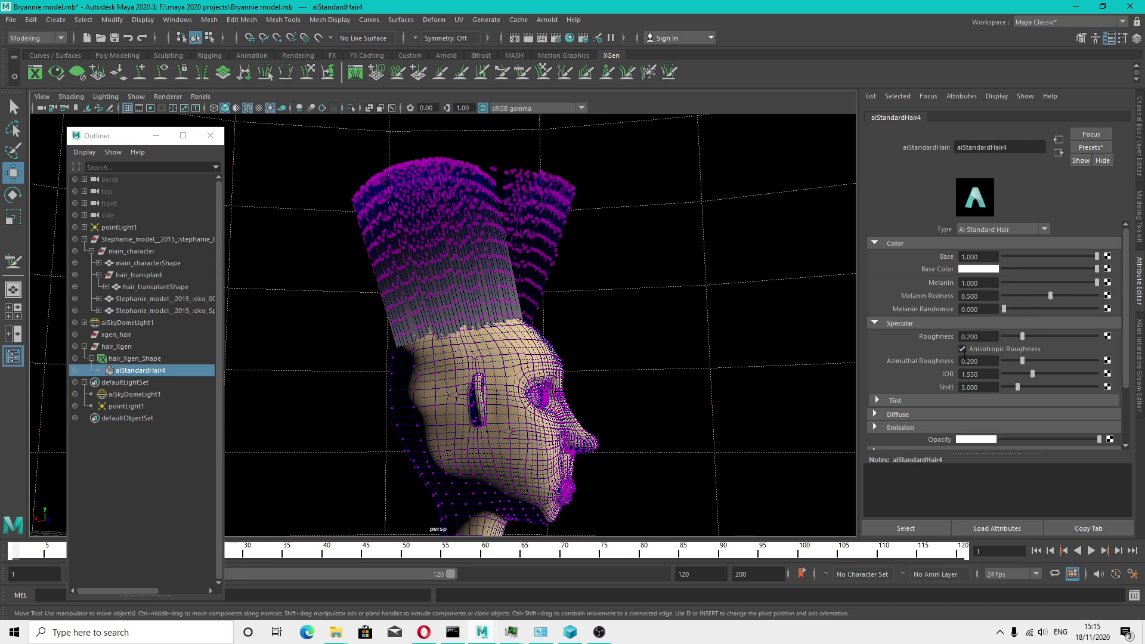
click(961, 348)
mouse_move(1030, 375)
mouse_down()
mouse_move(1052, 374)
mouse_move(1003, 387)
mouse_up()
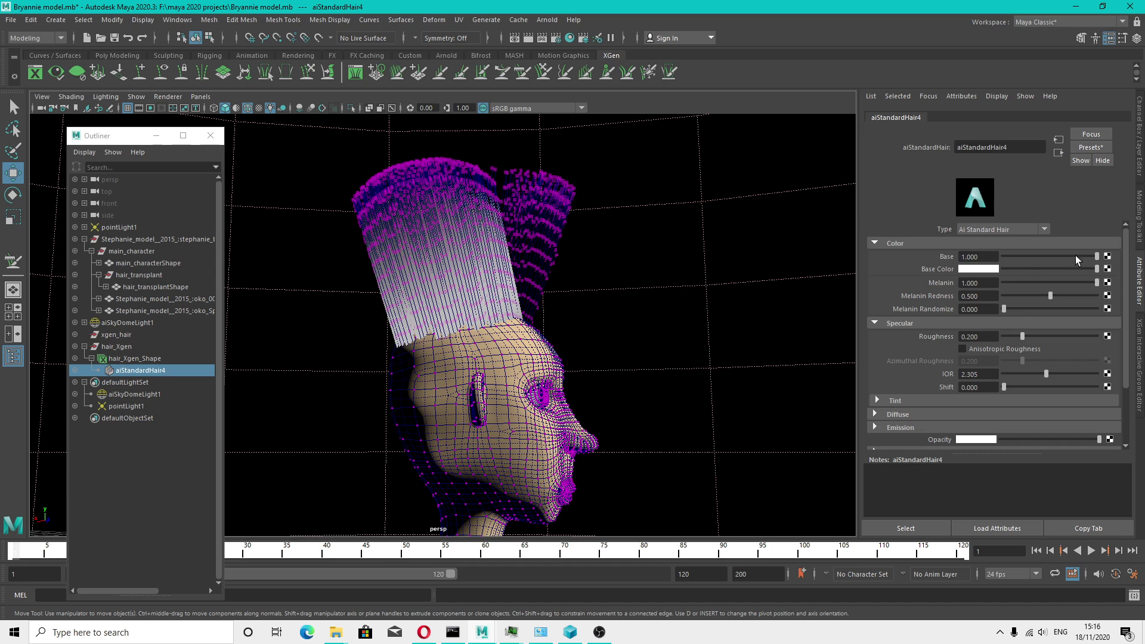
Give the hair shader a dark brown base color, Melanin Redness 0.740, Melanin Randomize 0.019 and IOR 2.143, and save the scene
click(980, 270)
mouse_move(1069, 278)
mouse_down()
mouse_move(1083, 276)
mouse_move(1064, 271)
mouse_up()
drag(961, 315, 934, 330)
drag(1046, 374, 1044, 377)
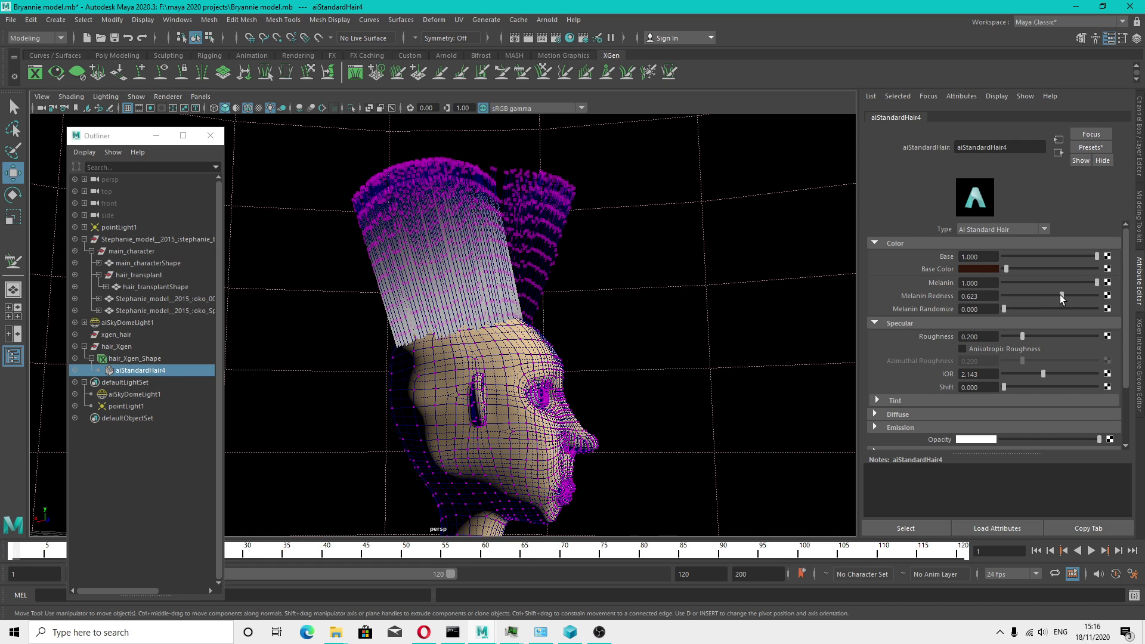
drag(1061, 295, 1071, 295)
key(ctrl+s)
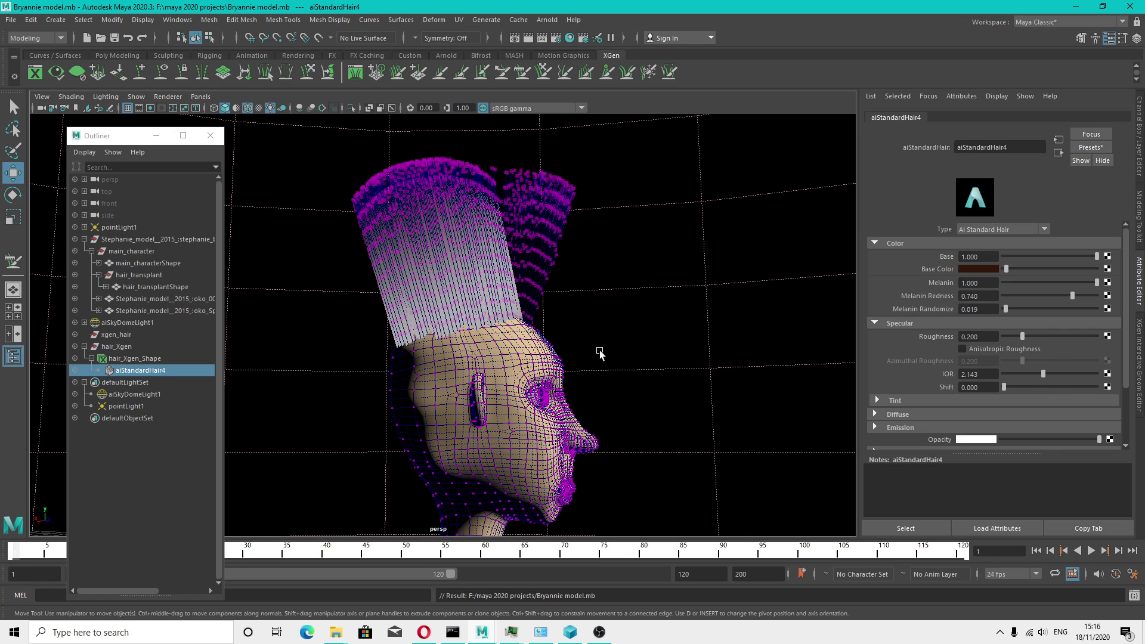
Select hair_Xgen_Shape, open the Comb Brush tool settings, and comb the upright hair toward the back of the head
alt+drag(601, 353, 251, 376)
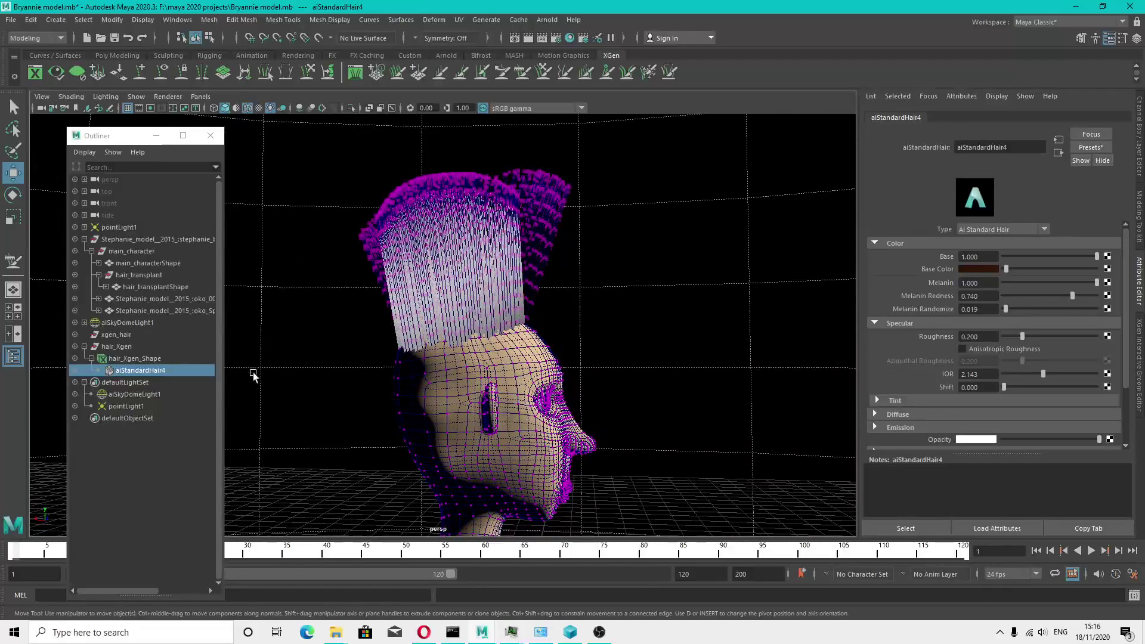
click(170, 359)
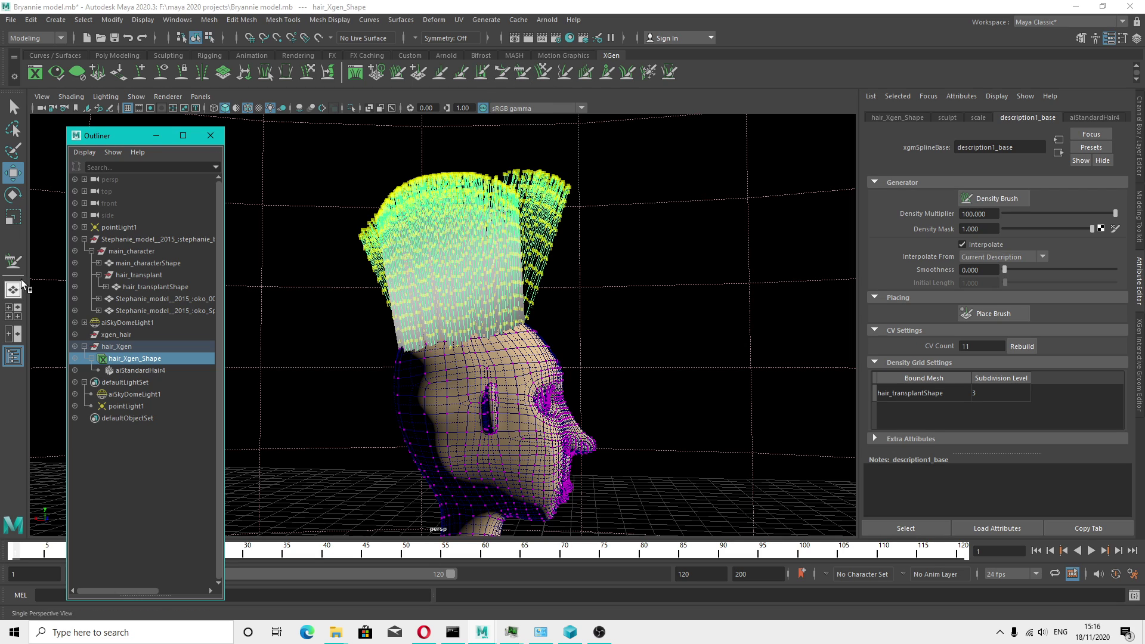
click(522, 74)
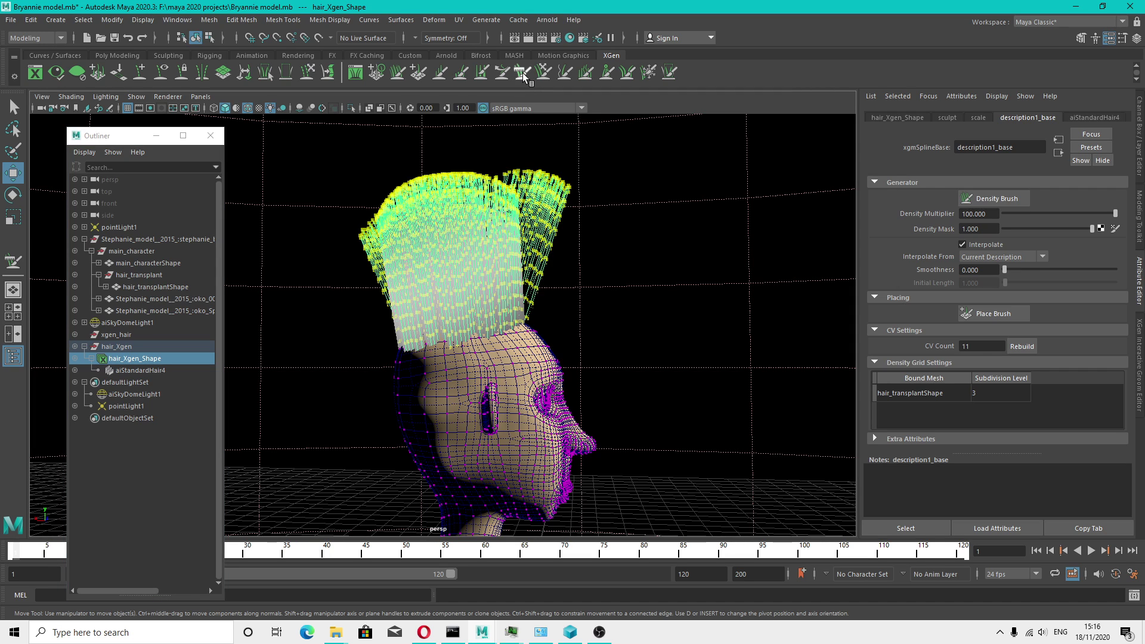
double_click(17, 266)
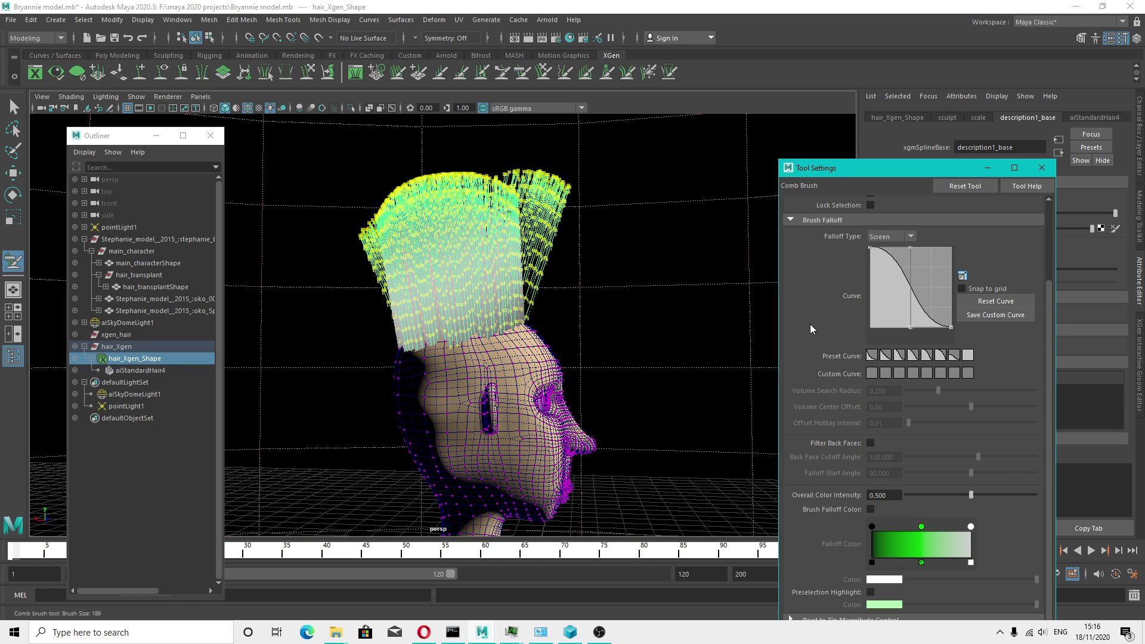
alt+drag(460, 267, 549, 269)
drag(571, 213, 352, 230)
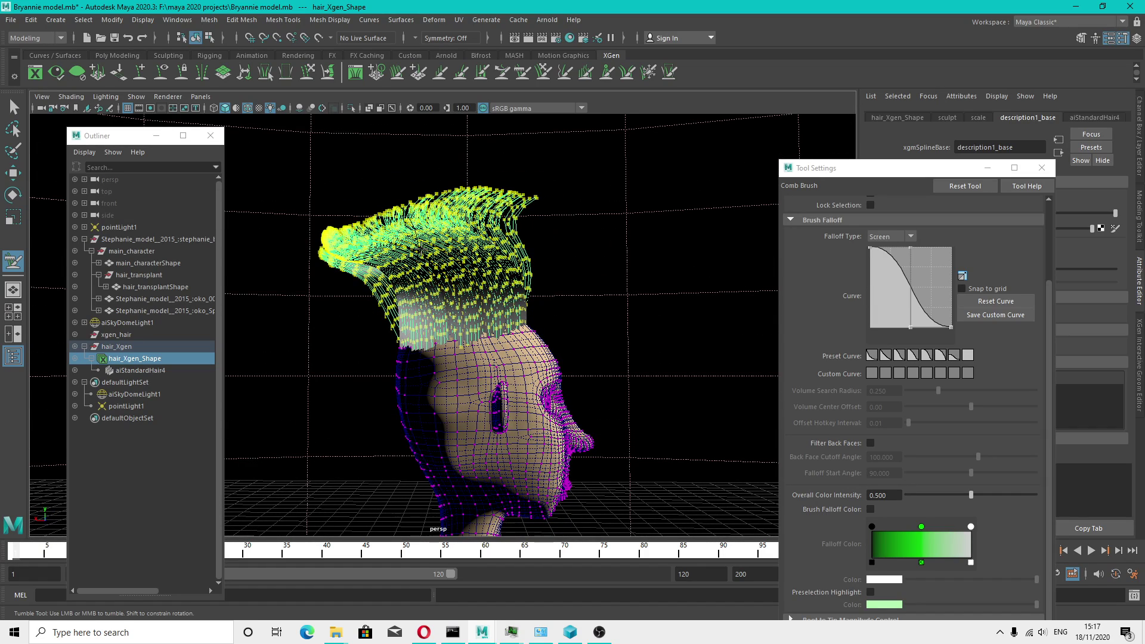
Reshape the Comb Brush falloff curve so the strength stays high longer before dropping off toward the brush edge
scroll(926, 292, up, 3)
click(911, 358)
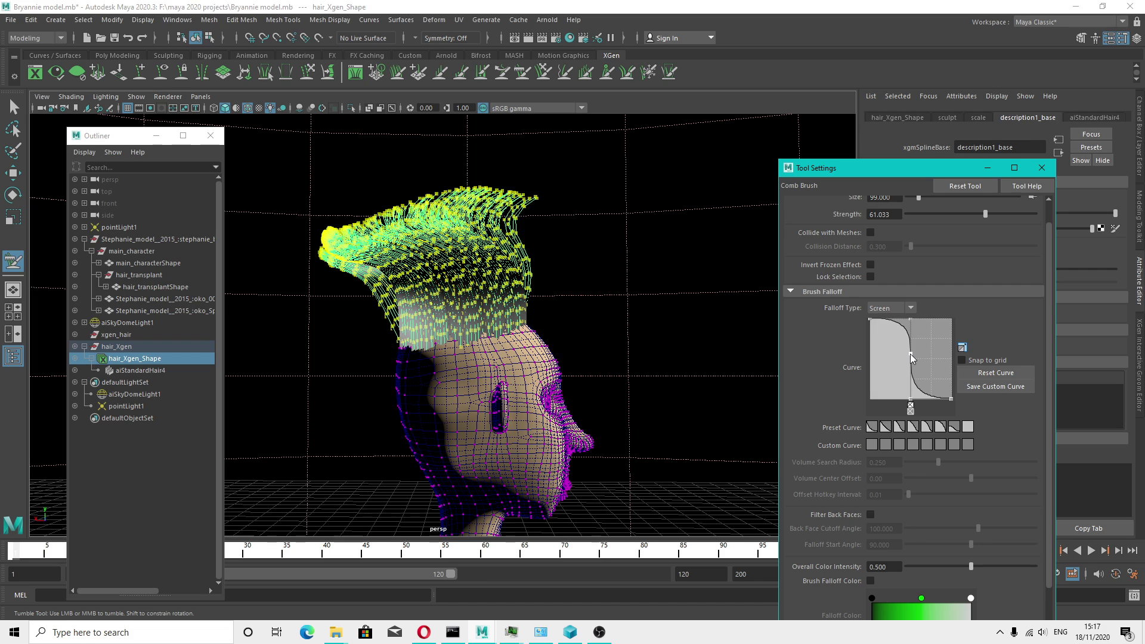
mouse_move(911, 323)
mouse_down()
mouse_move(897, 322)
mouse_move(920, 356)
mouse_move(901, 326)
mouse_up()
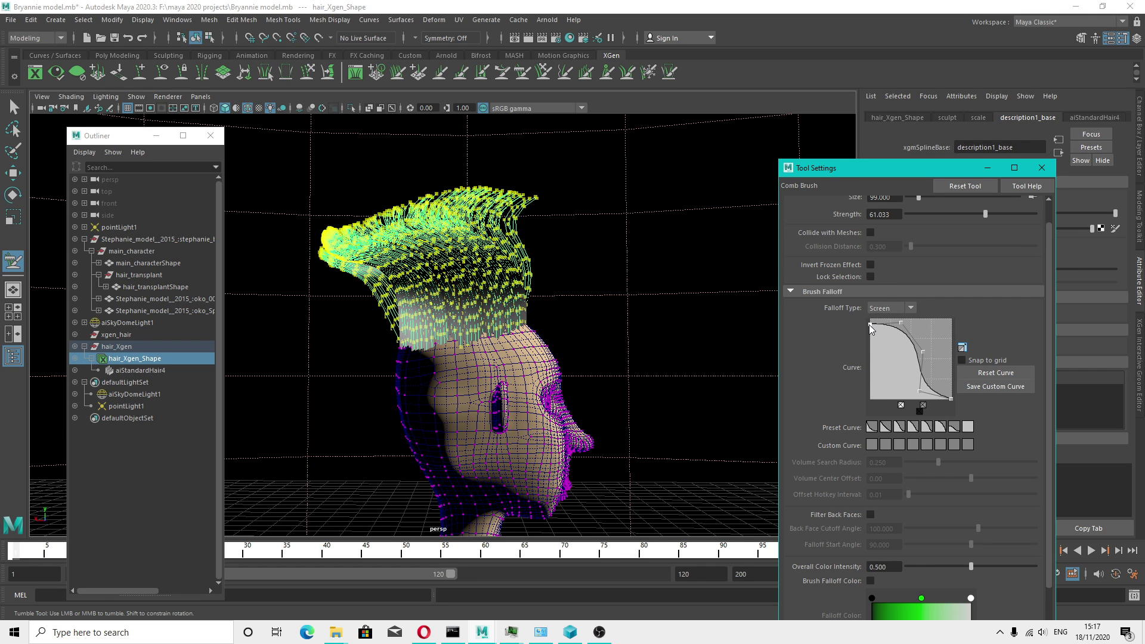
Comb the rear hair down behind the head and shape a raised front over the forehead, undoing unwanted strokes
mouse_move(519, 251)
mouse_down()
mouse_move(539, 205)
mouse_move(478, 195)
mouse_move(345, 214)
mouse_move(298, 281)
mouse_move(294, 378)
mouse_move(324, 401)
mouse_move(298, 440)
mouse_up()
key(ctrl+z)
key(ctrl+z)
key(ctrl+z)
key(ctrl+z)
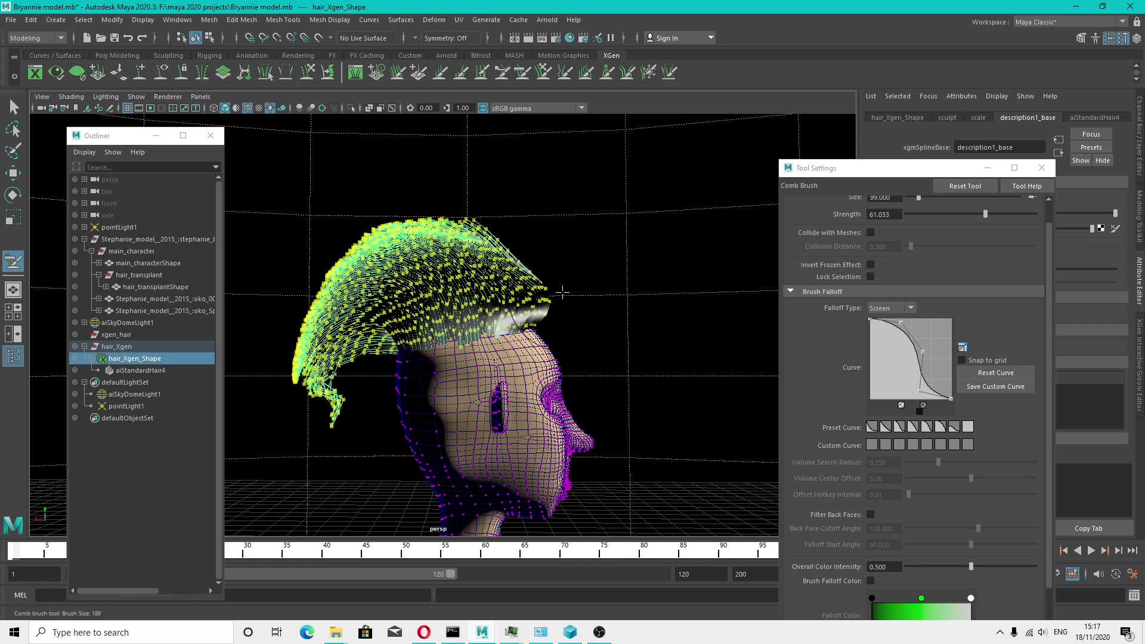
key(ctrl+z)
key(ctrl+z)
key(ctrl+z)
key(ctrl+z)
key(ctrl+z)
key(ctrl+z)
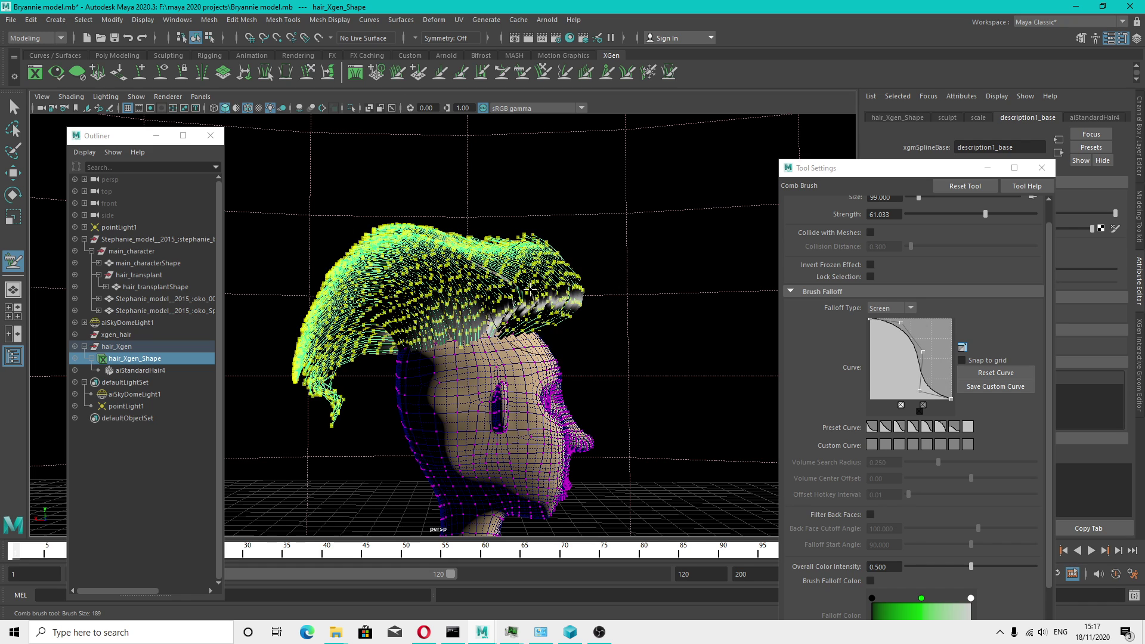
key(ctrl+z)
key(ctrl+z)
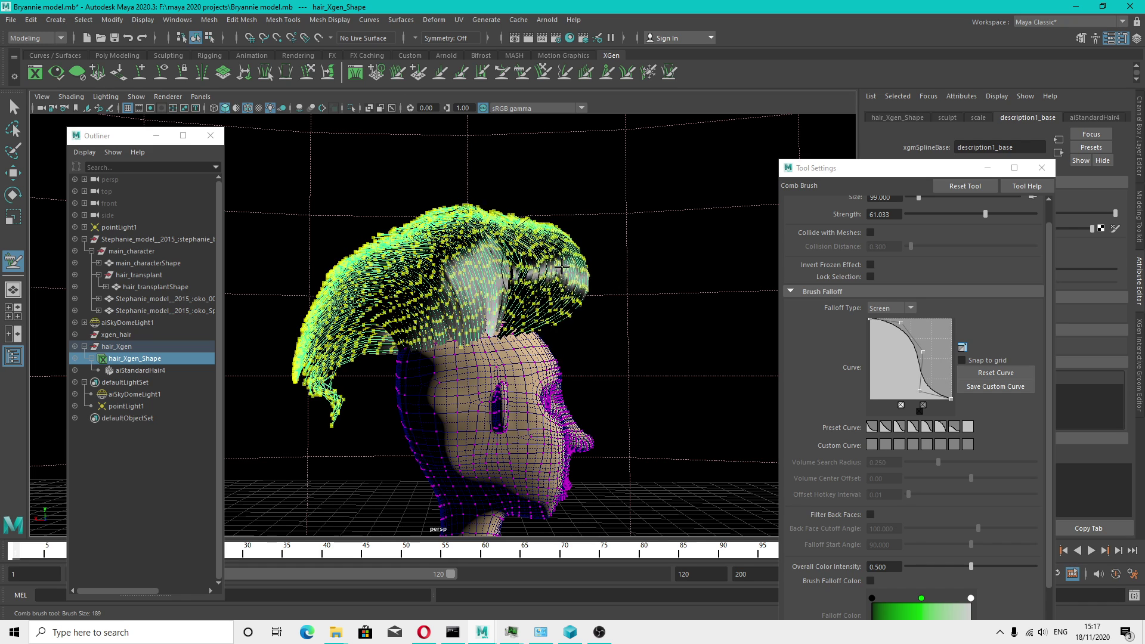
Comb the stray front strands on the other side of the head backward and the rear hair down toward the neck
alt+drag(537, 369, 371, 370)
scroll(371, 370, down, 2)
alt+middle_drag(371, 370, 398, 392)
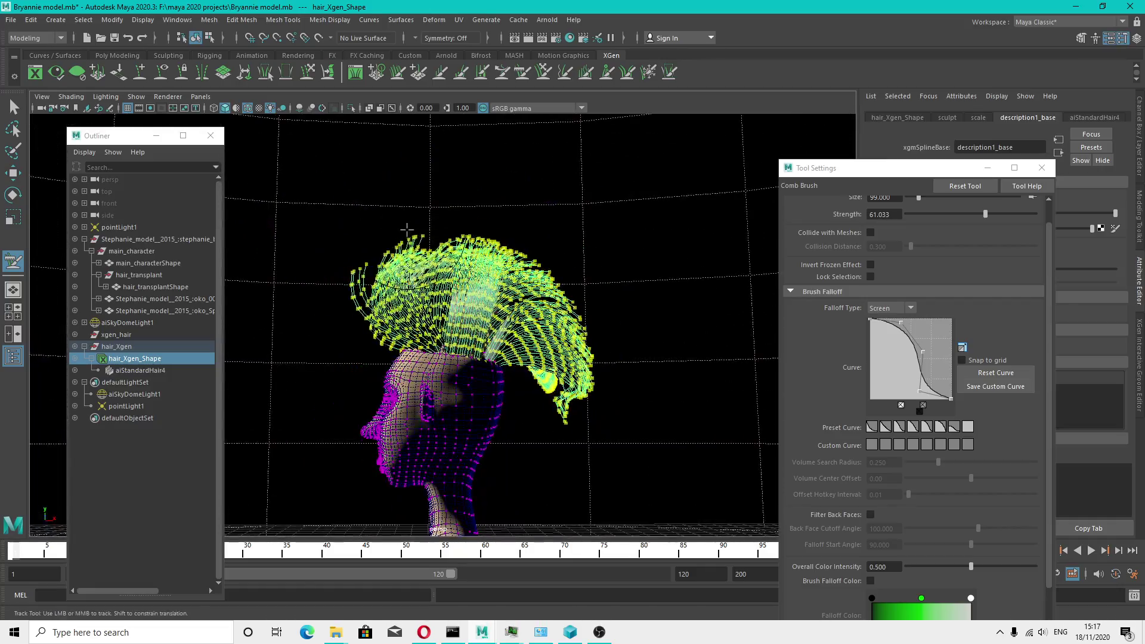
drag(381, 232, 481, 217)
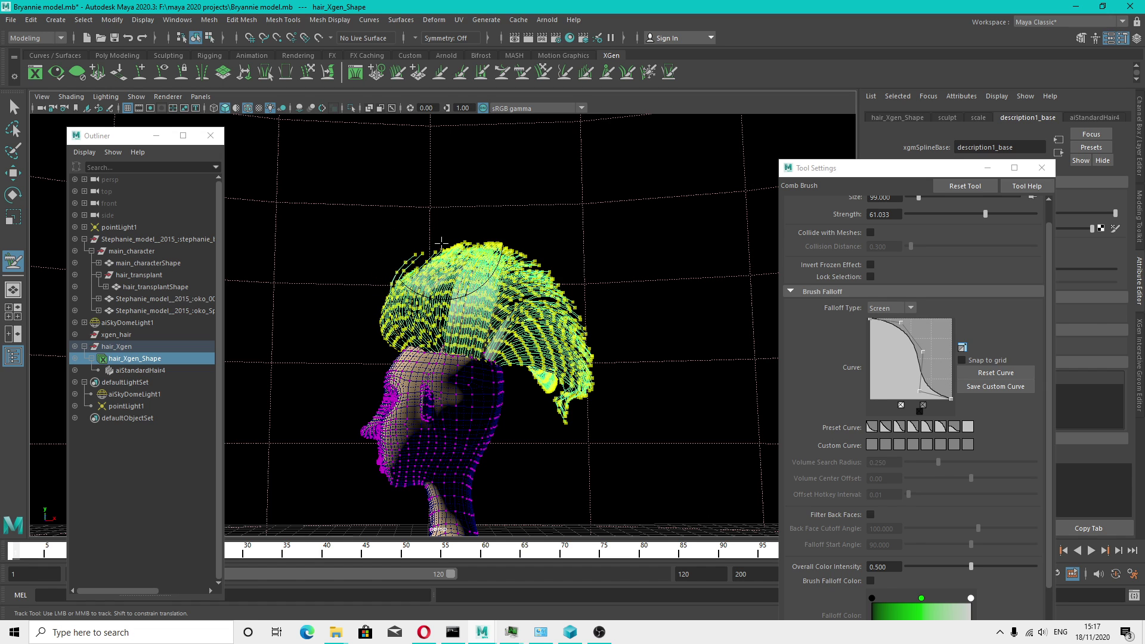
mouse_move(460, 261)
mouse_down()
mouse_move(564, 441)
mouse_move(567, 502)
mouse_move(581, 493)
mouse_move(345, 475)
mouse_move(379, 526)
mouse_move(448, 456)
mouse_up()
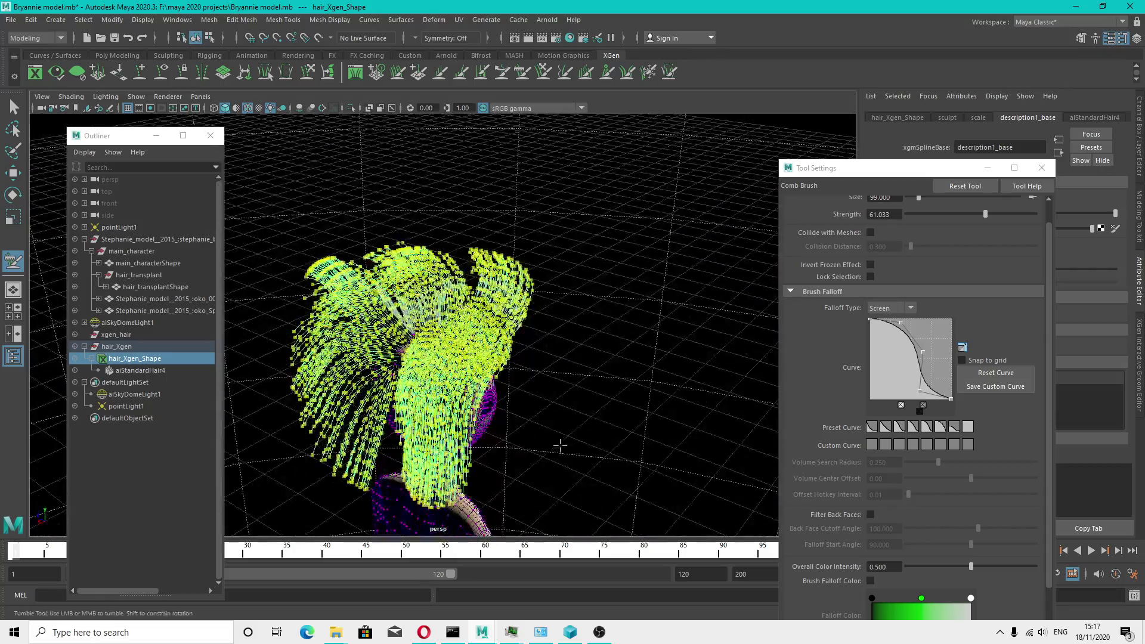
alt+drag(563, 445, 499, 413)
mouse_move(317, 447)
mouse_down()
mouse_move(397, 531)
mouse_move(370, 496)
mouse_move(385, 507)
mouse_up()
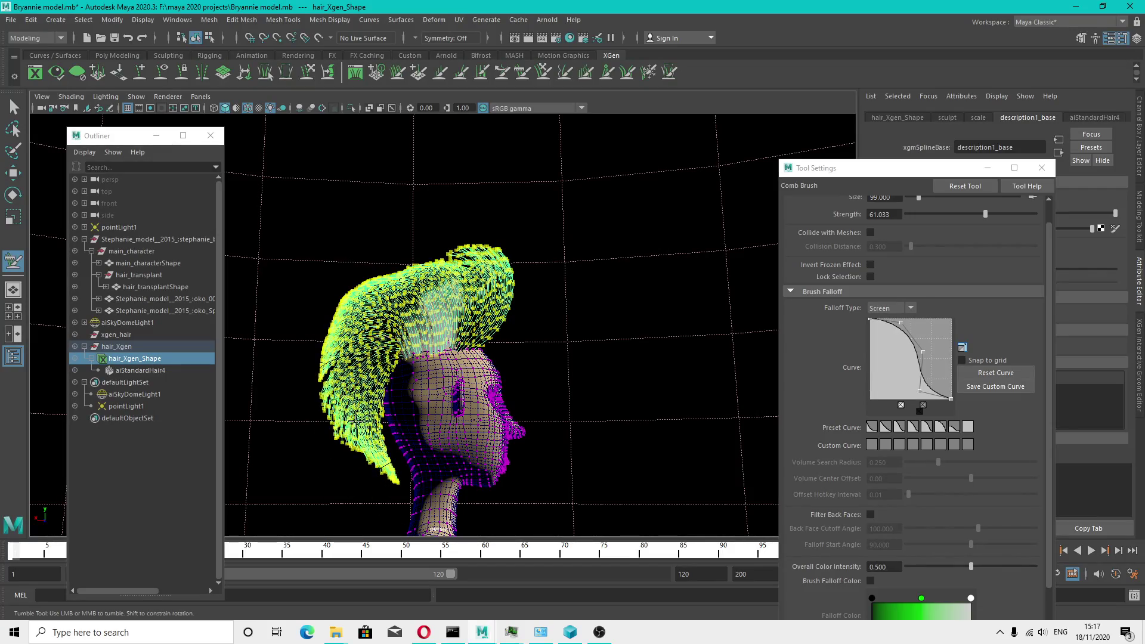
Comb the hair on the side of the head upward and back, away from the face
alt+drag(357, 459, 519, 273)
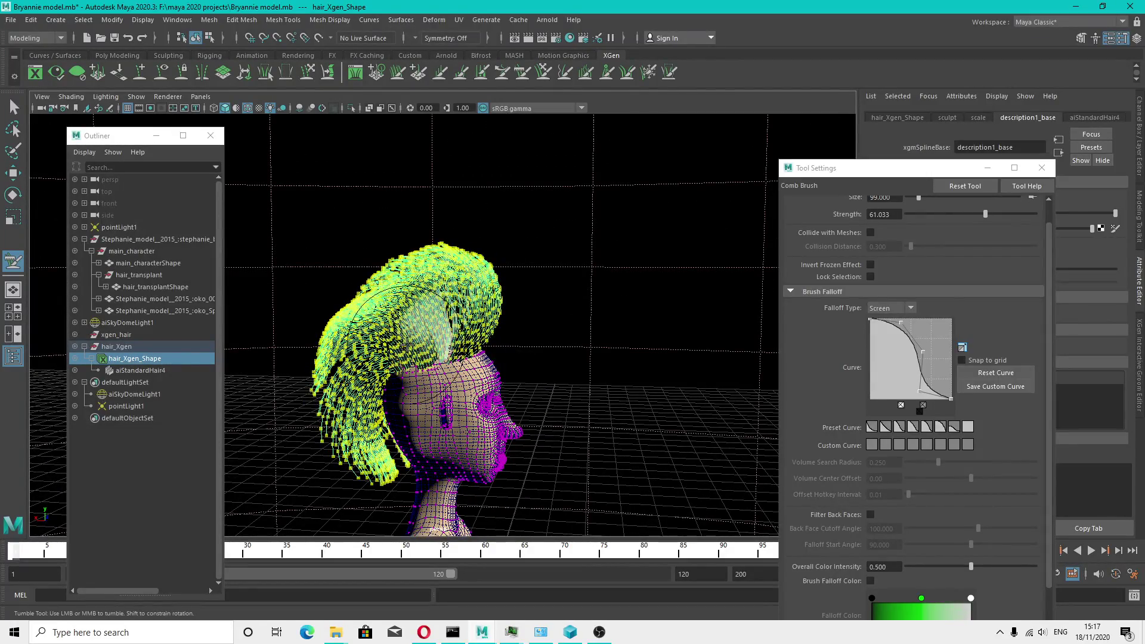
mouse_move(407, 345)
alt+mouse_down()
mouse_move(446, 310)
mouse_move(457, 316)
alt+mouse_up()
mouse_move(475, 310)
mouse_down()
mouse_move(455, 286)
mouse_move(431, 293)
mouse_up()
drag(390, 334, 371, 274)
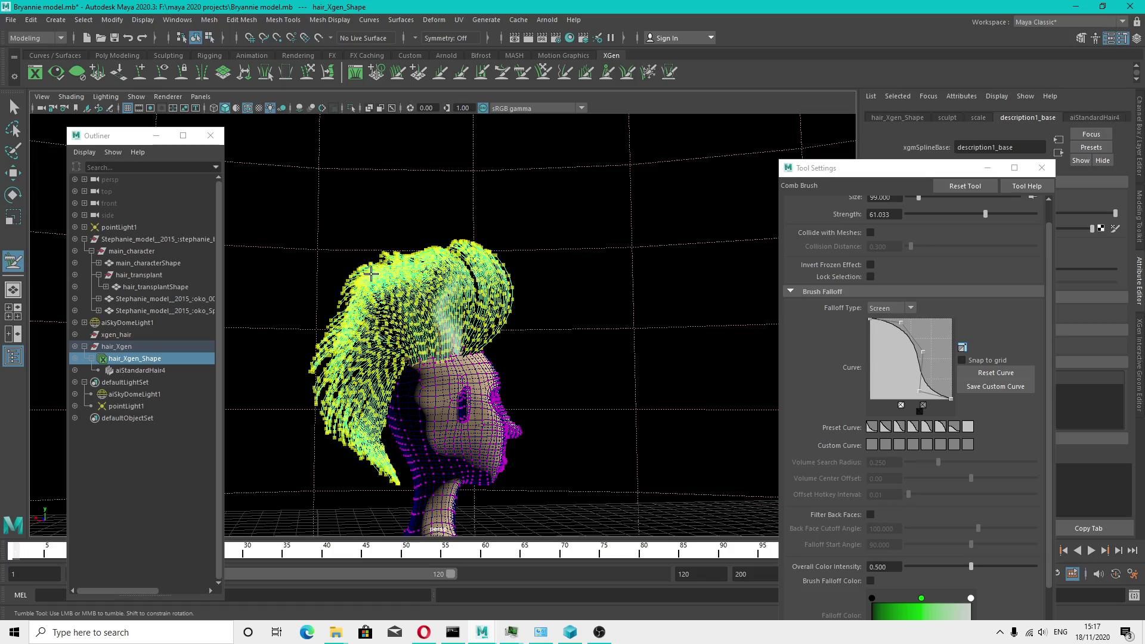
mouse_move(400, 352)
mouse_down()
mouse_move(352, 305)
mouse_move(346, 316)
mouse_up()
Leave the Comb Brush for the Move tool and close the tool settings, with the head seen from the front
alt+drag(698, 353, 563, 358)
scroll(563, 358, down, 3)
scroll(564, 359, up, 5)
alt+middle_drag(564, 359, 572, 317)
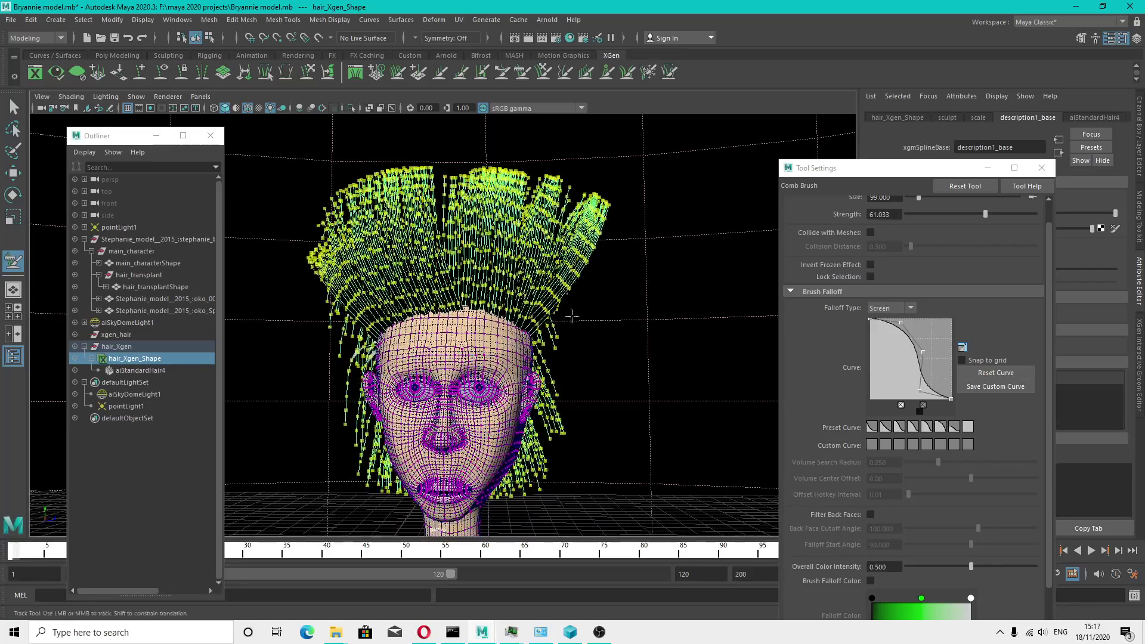
key(w)
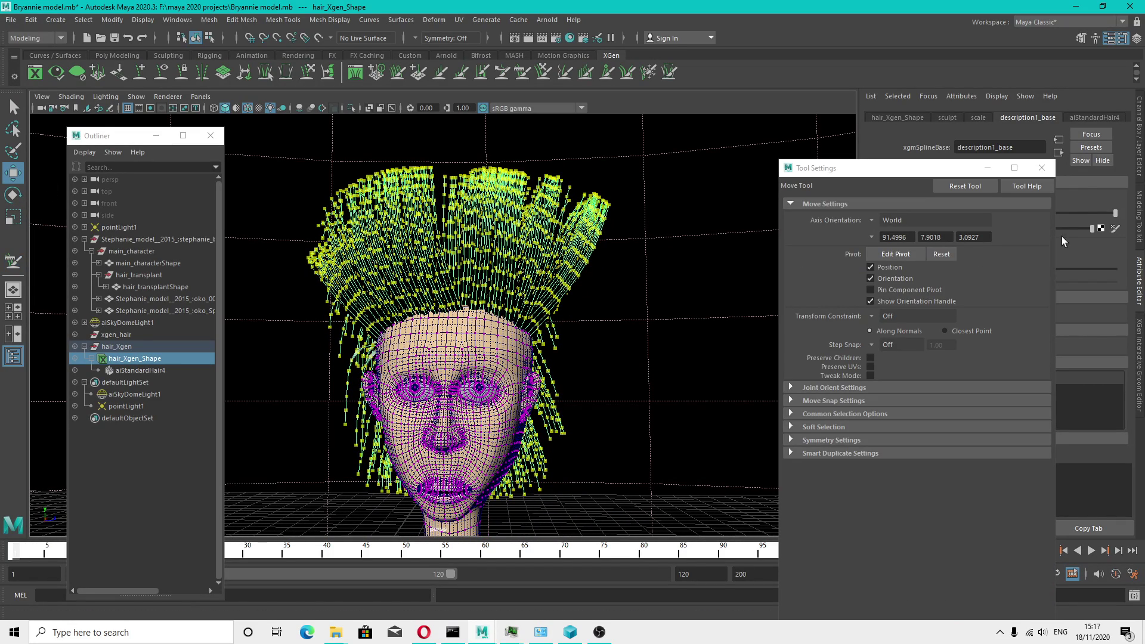
click(1043, 168)
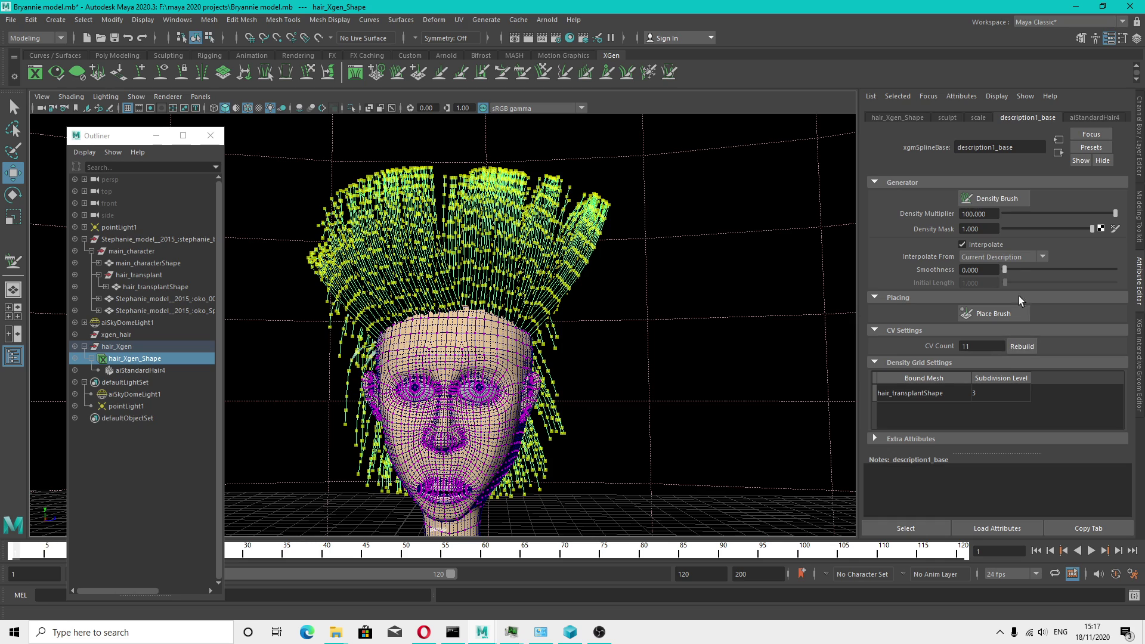
Select description1_base in the XGen Interactive Groom Editor and set its generator Smoothness to 0.005
click(1143, 359)
click(940, 151)
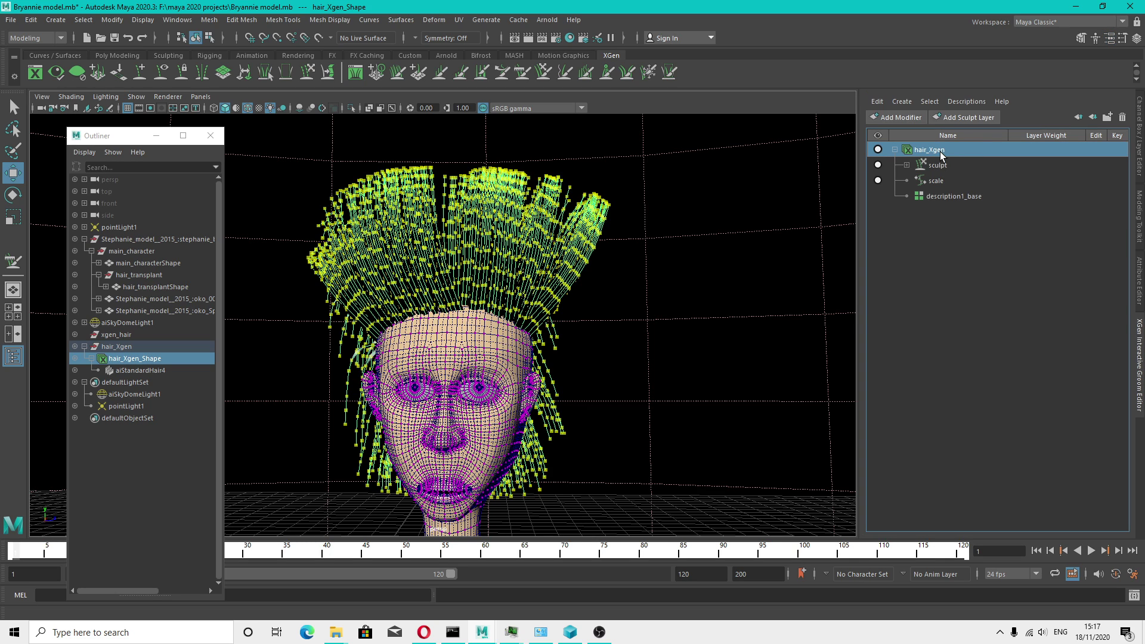
click(1140, 293)
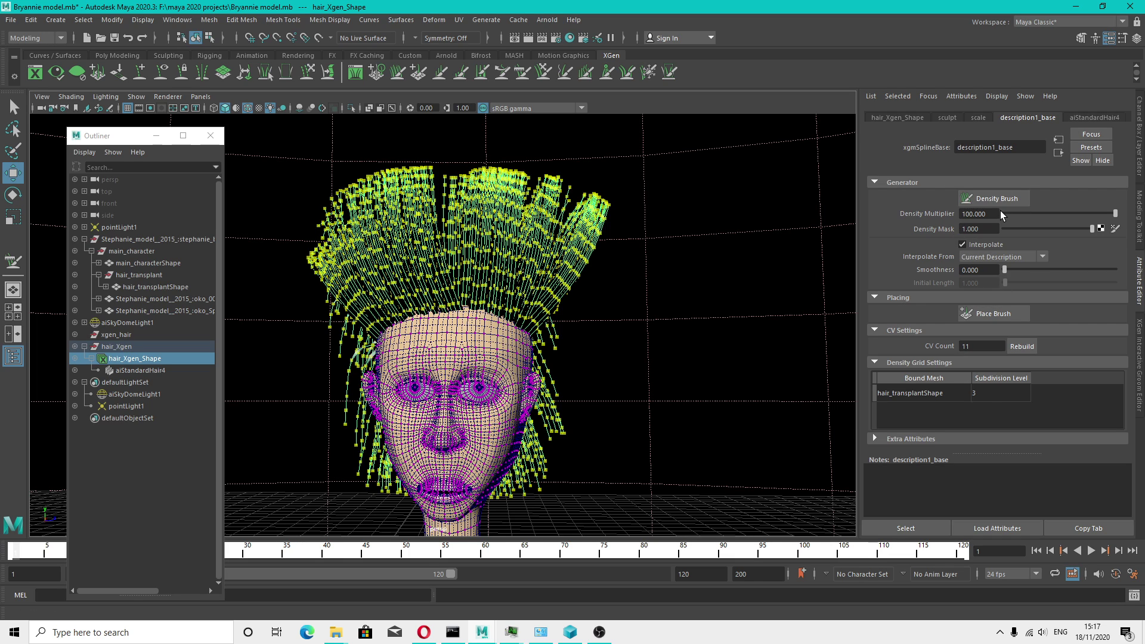
click(1142, 346)
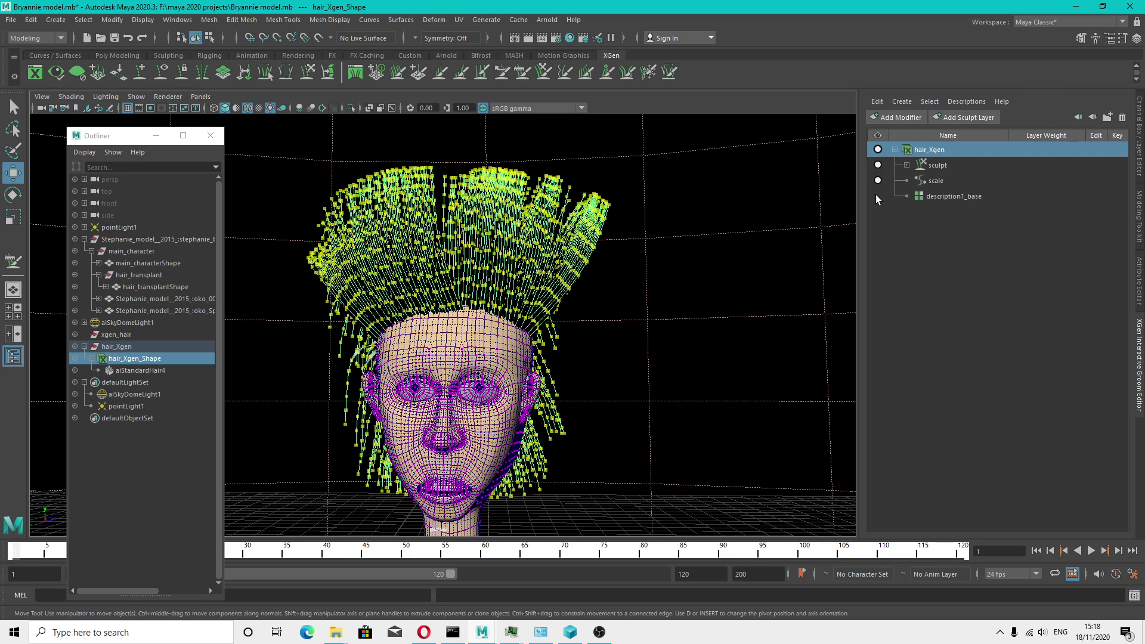
click(949, 199)
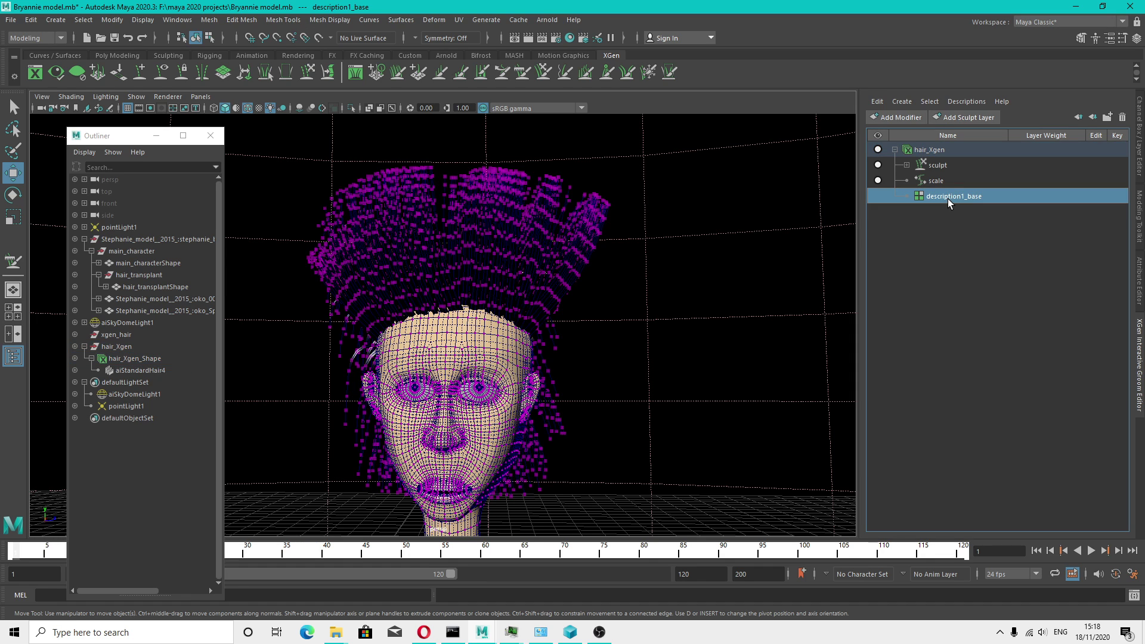
click(1141, 298)
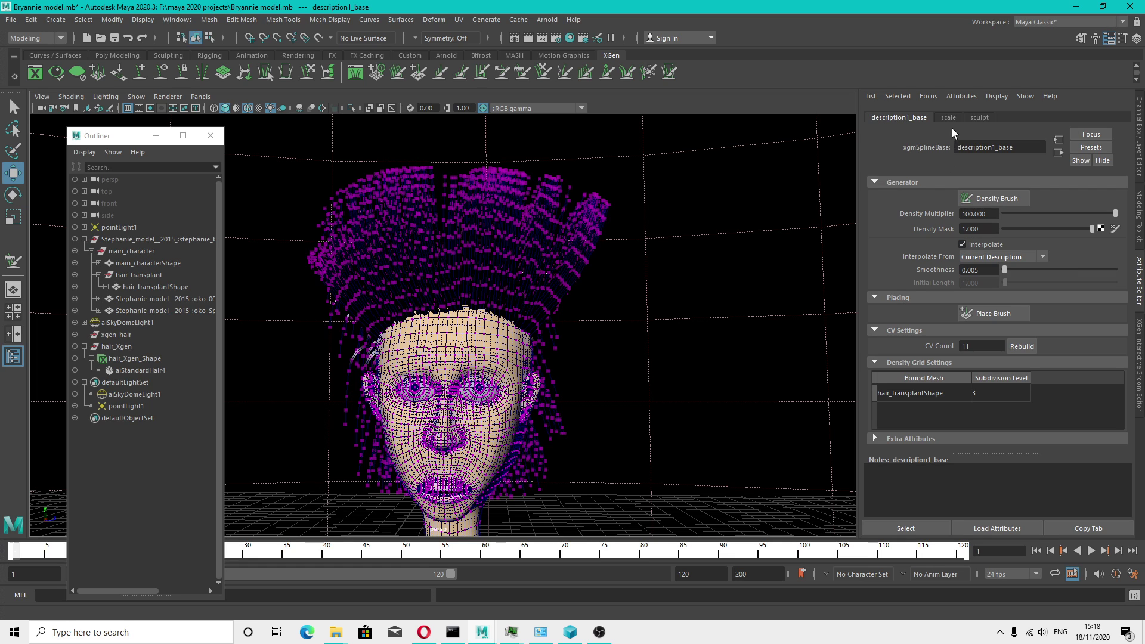
double_click(983, 394)
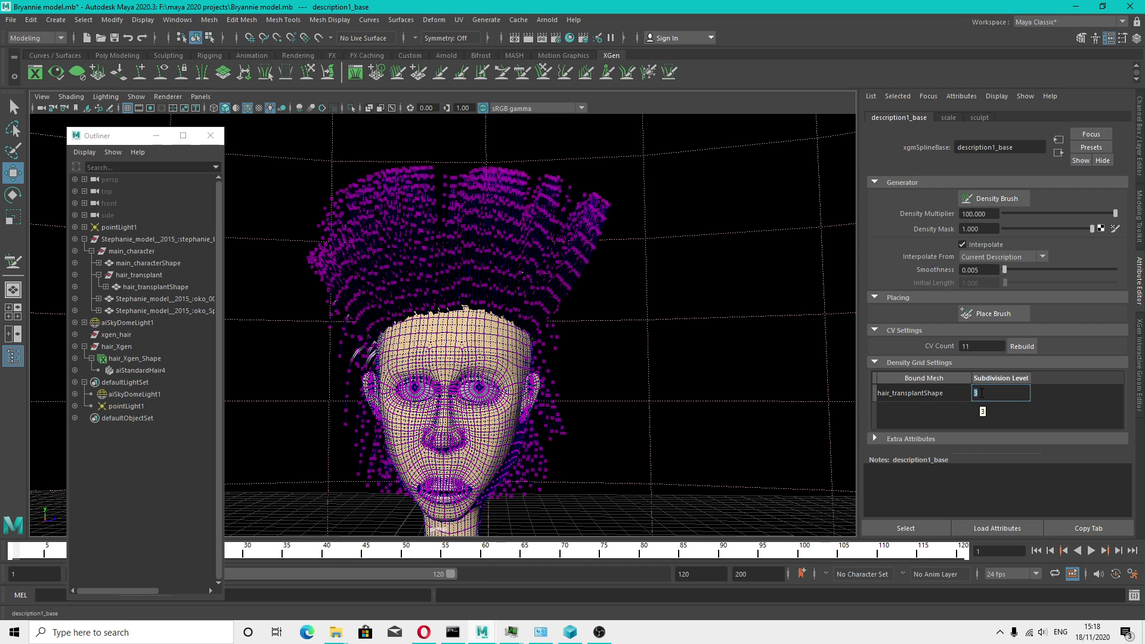
Enable Smooth Mesh Preview on hair_transplantShape, turn off the global subdivision method, and set separate preview and render division levels of 1
click(144, 288)
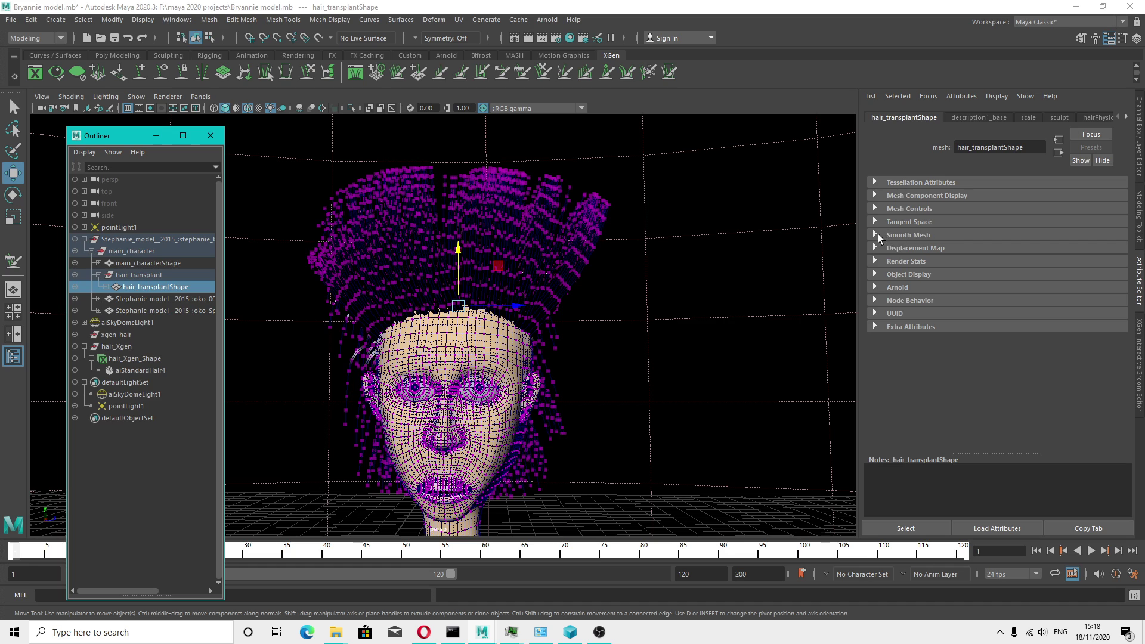
click(879, 235)
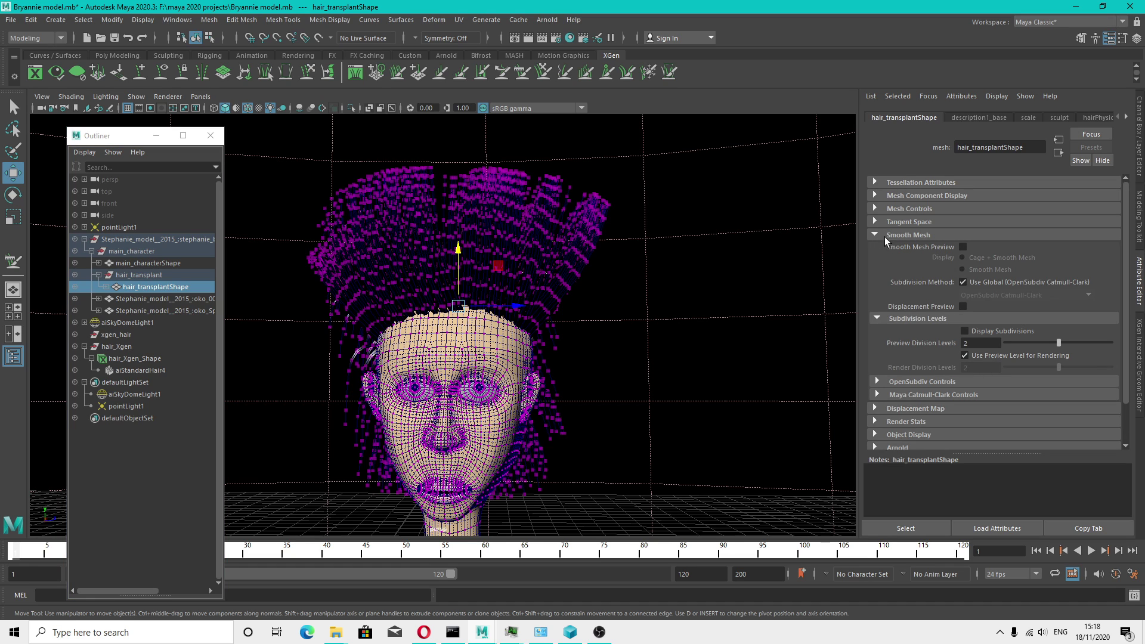
click(965, 355)
click(963, 308)
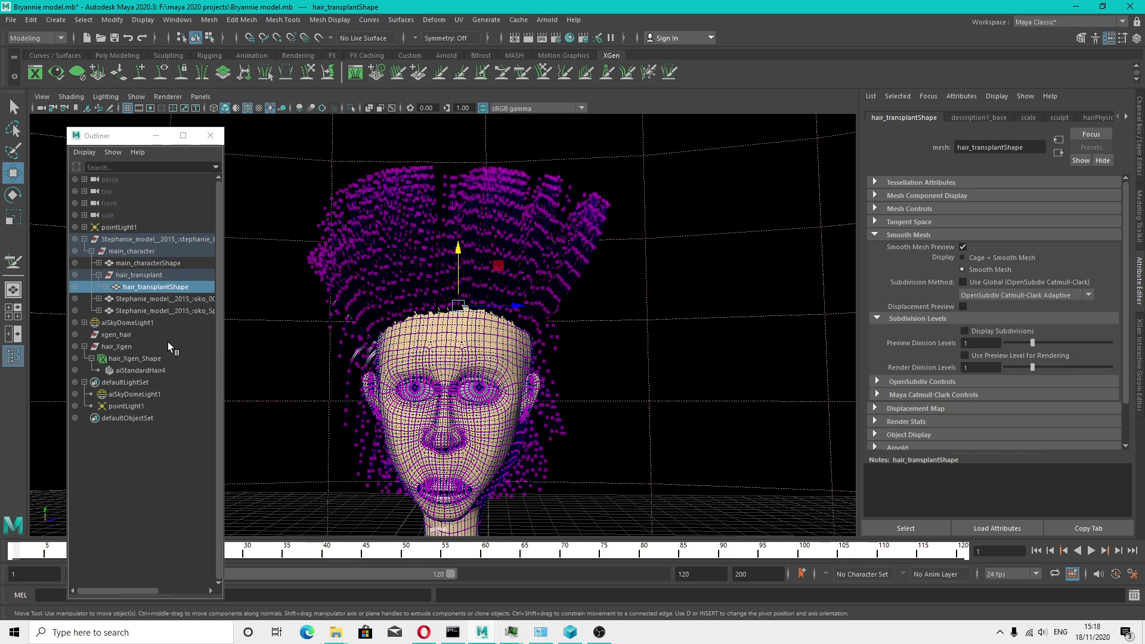
Set the hair_Xgen_Shape density grid's Subdivision Level for hair_transplantShape to 2 and save the scene
click(135, 358)
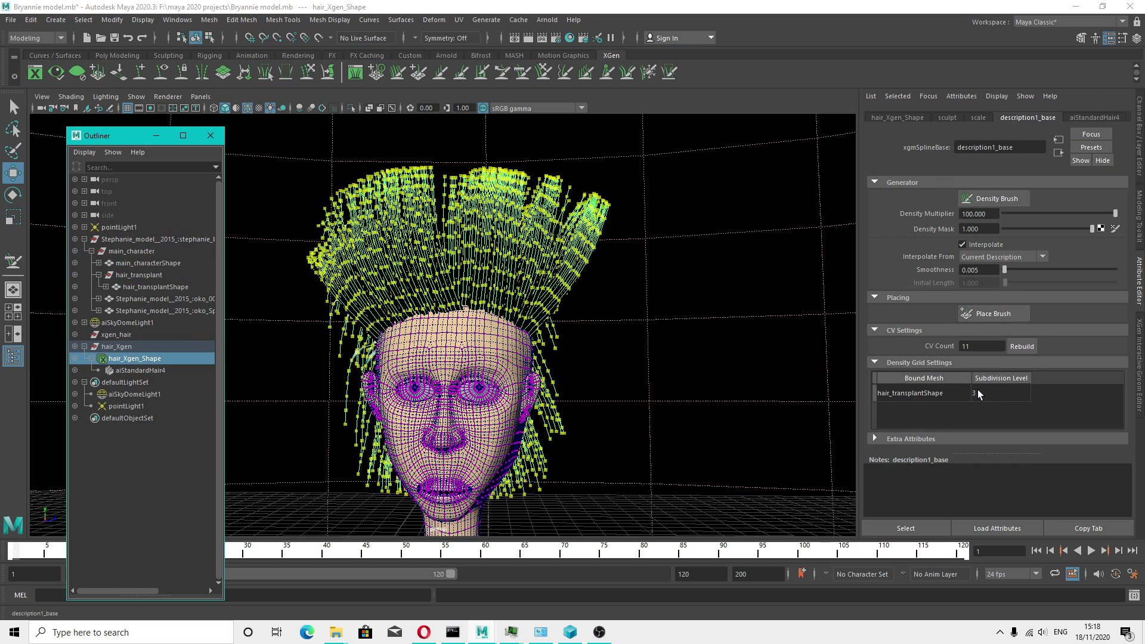
double_click(1001, 393)
text(2)
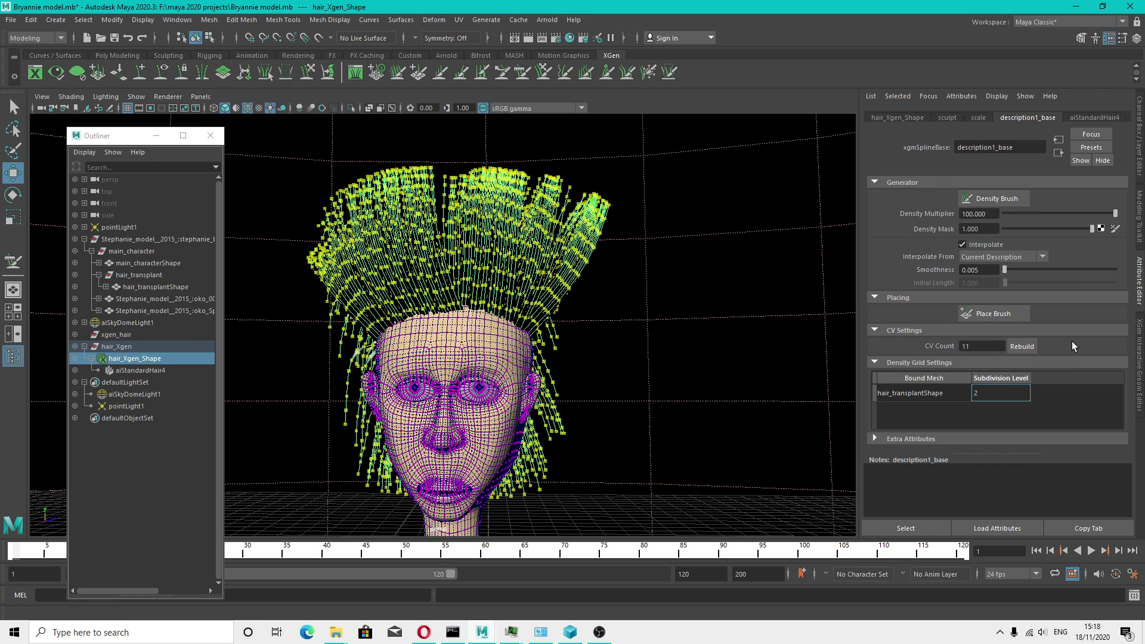
click(1052, 419)
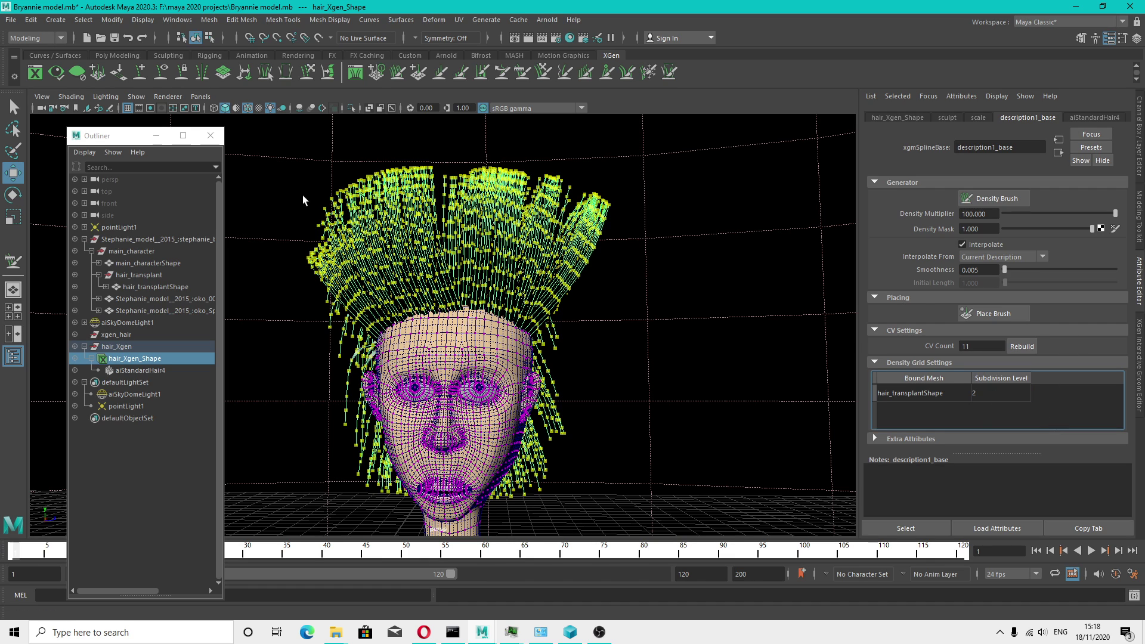
click(114, 37)
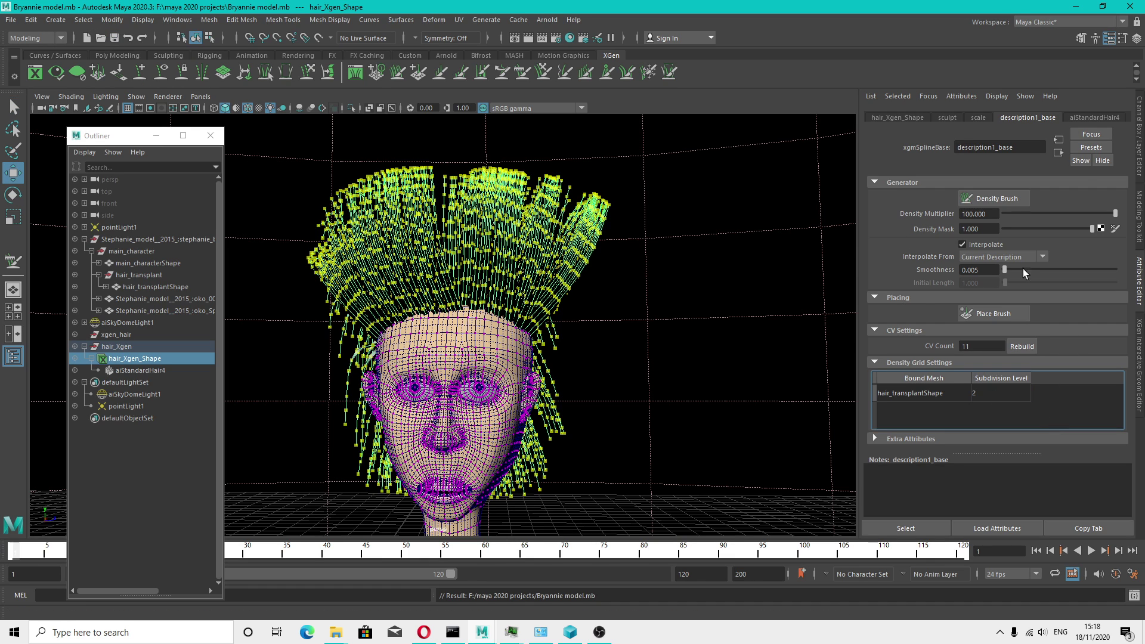
Reduce the Width Scale of hair_Xgen_Shape to 0.008 and leave Show Mesh Voxels off
click(893, 118)
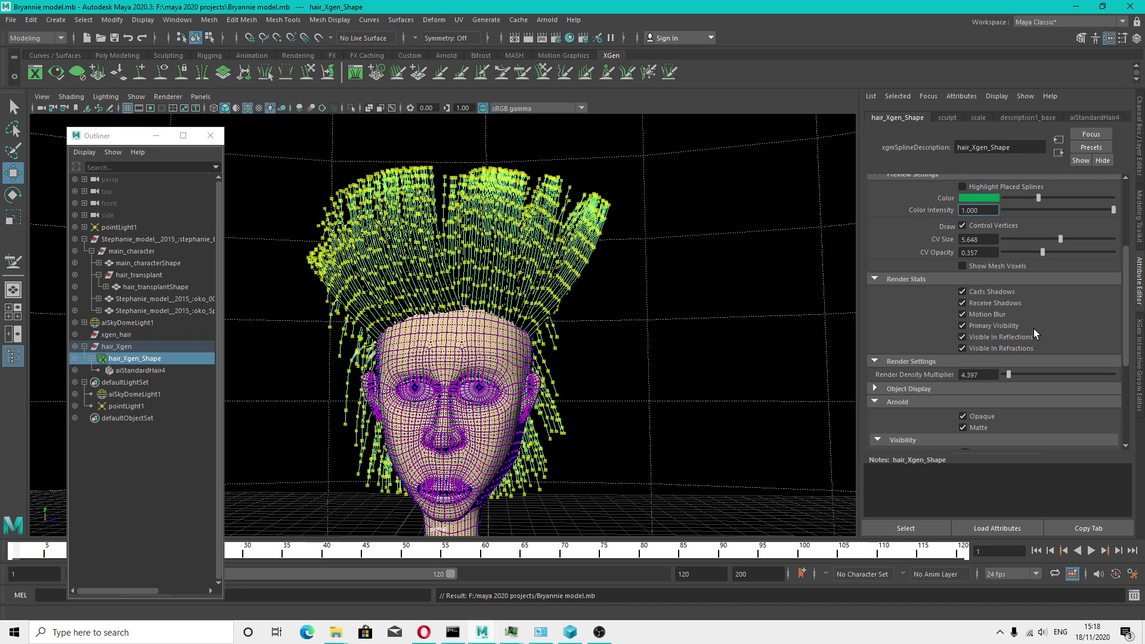
scroll(1033, 328, up, 5)
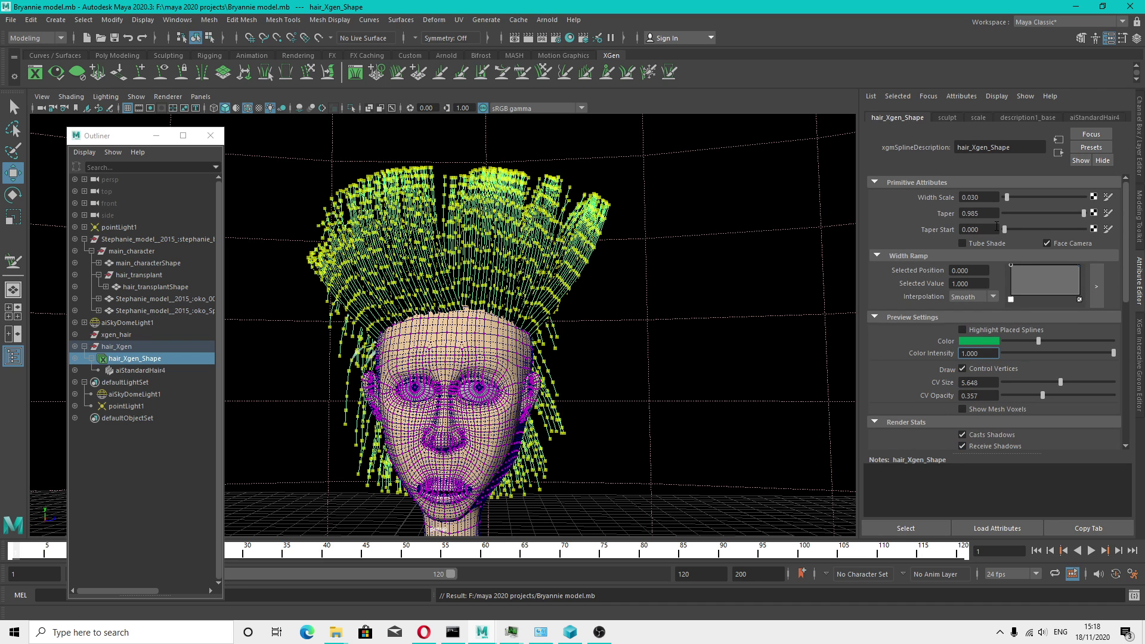
drag(1005, 201, 1006, 201)
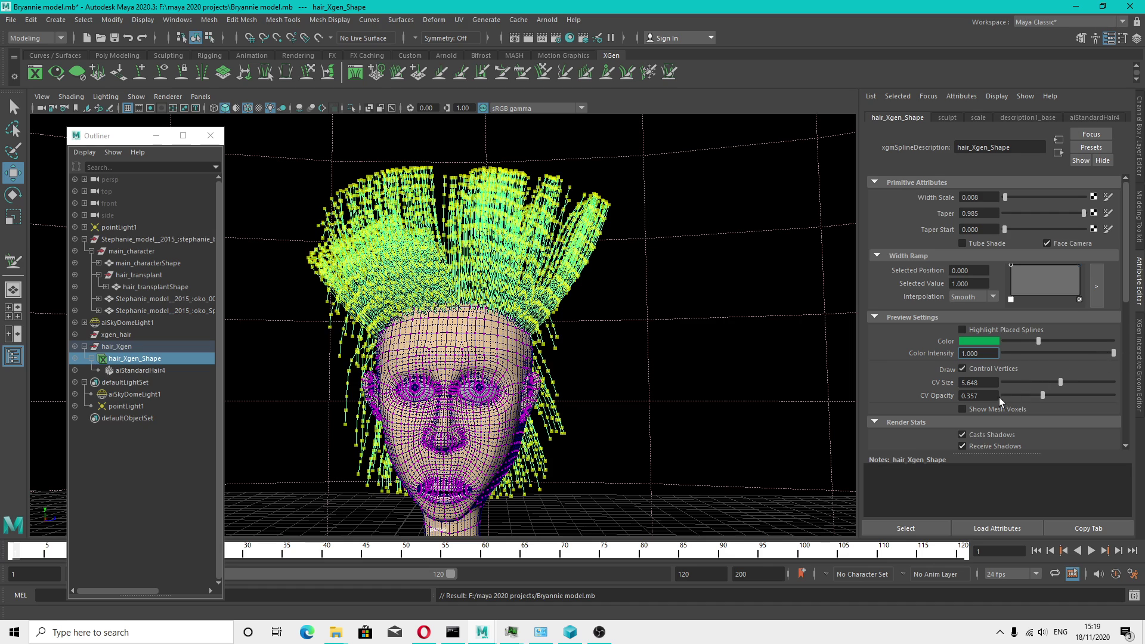
click(962, 409)
Set the Render Density Multiplier of hair_Xgen_Shape to 5.495 and review its Arnold visibility settings
drag(1125, 276, 1122, 334)
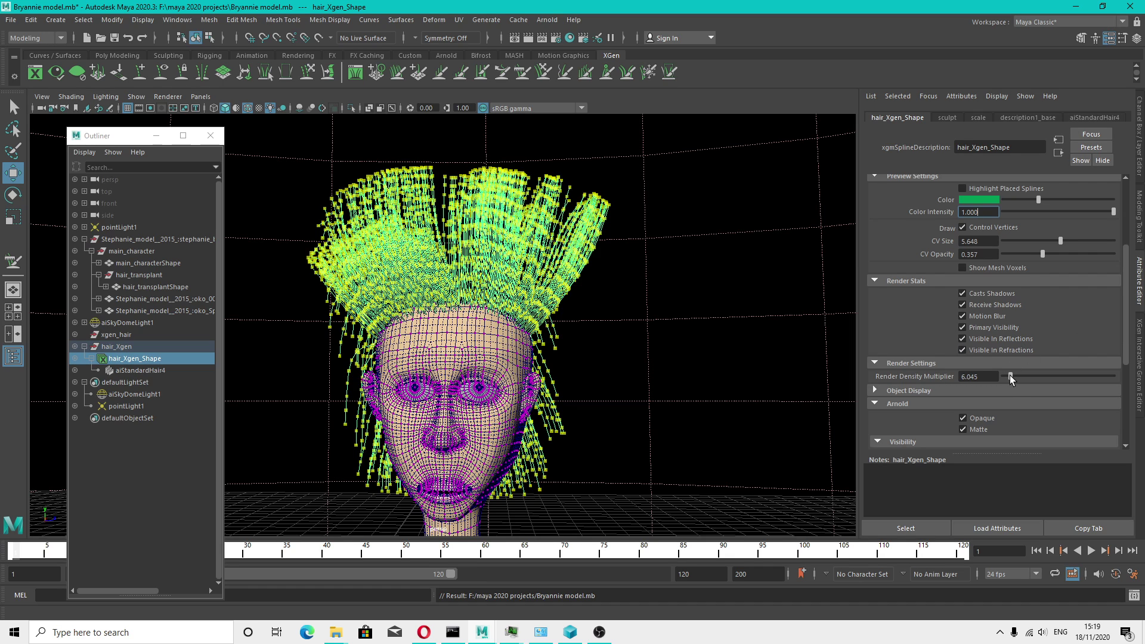
drag(1010, 375, 1009, 374)
scroll(897, 373, down, 5)
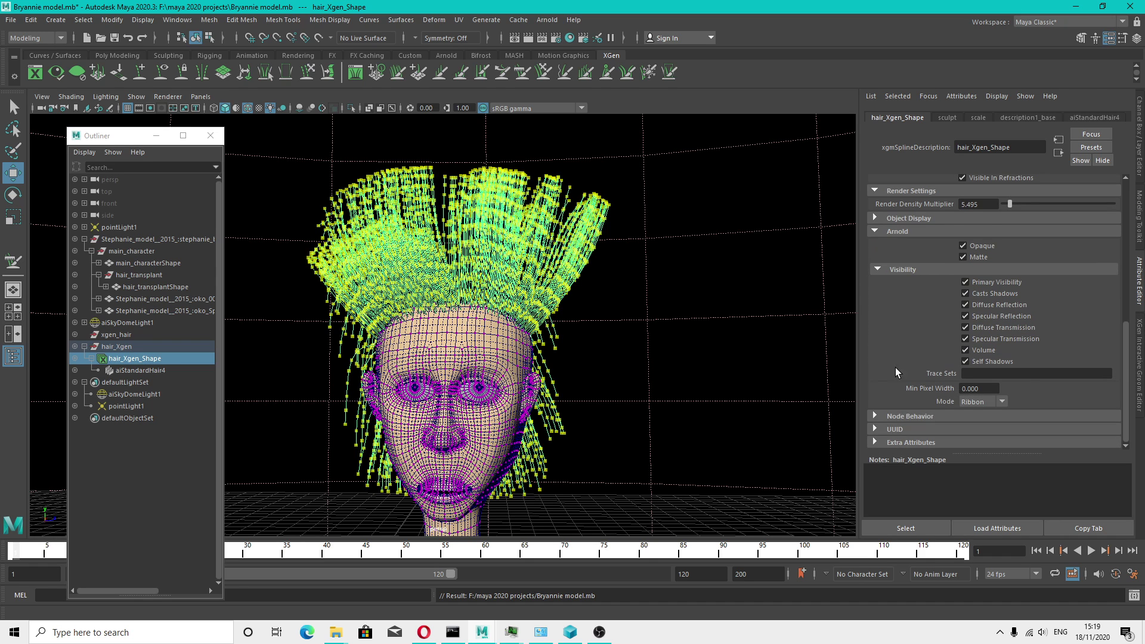
scroll(373, 310, down, 2)
Select aiSkyDomeLight1 and lower the Elevation of its aiPhysicalSky1 to 14.096
alt+drag(663, 368, 698, 355)
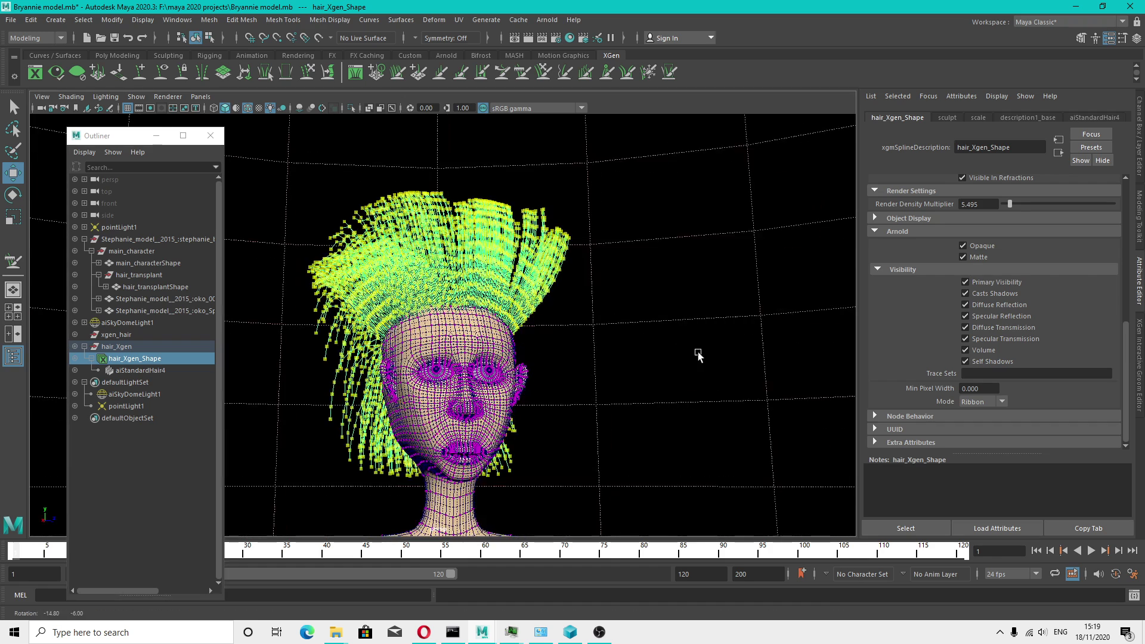
click(678, 302)
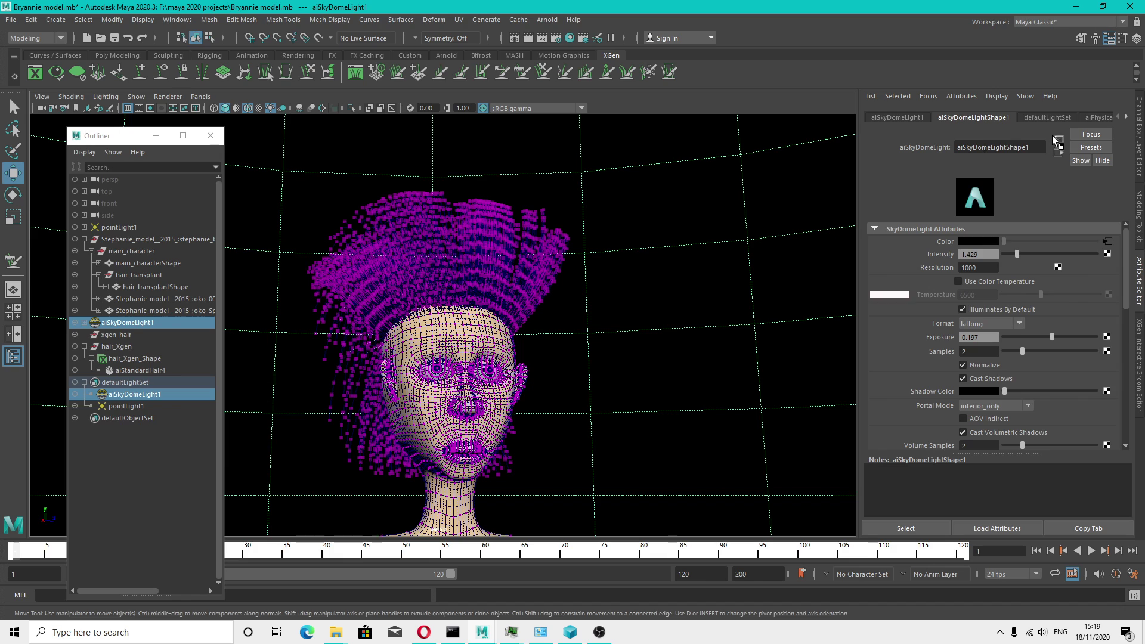
click(1097, 118)
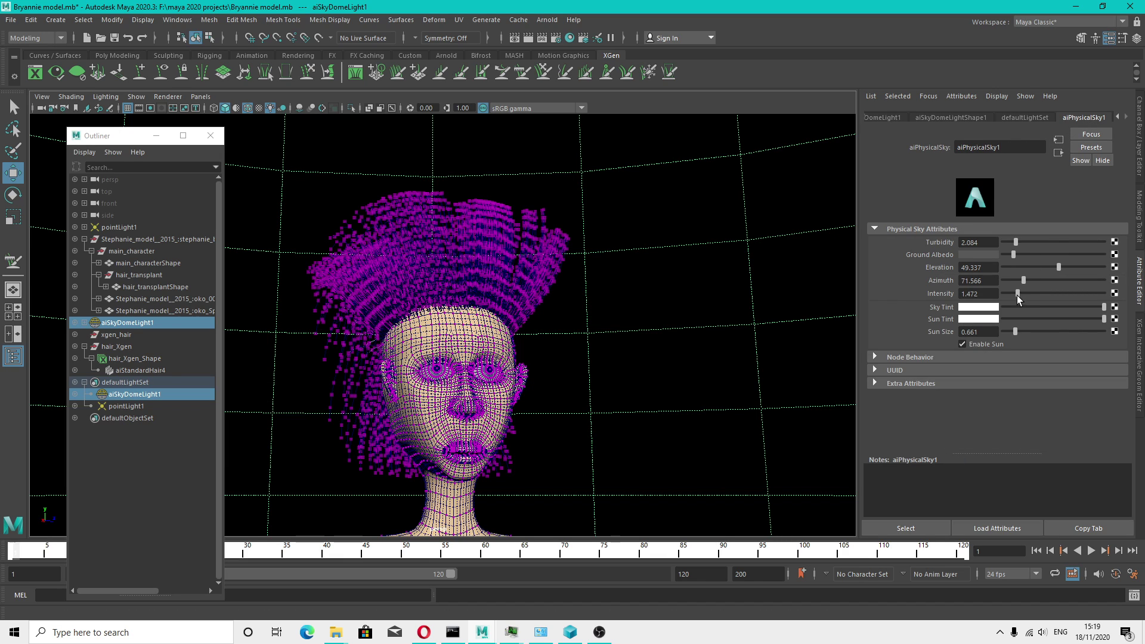
drag(1059, 268, 1020, 270)
alt+drag(545, 292, 715, 294)
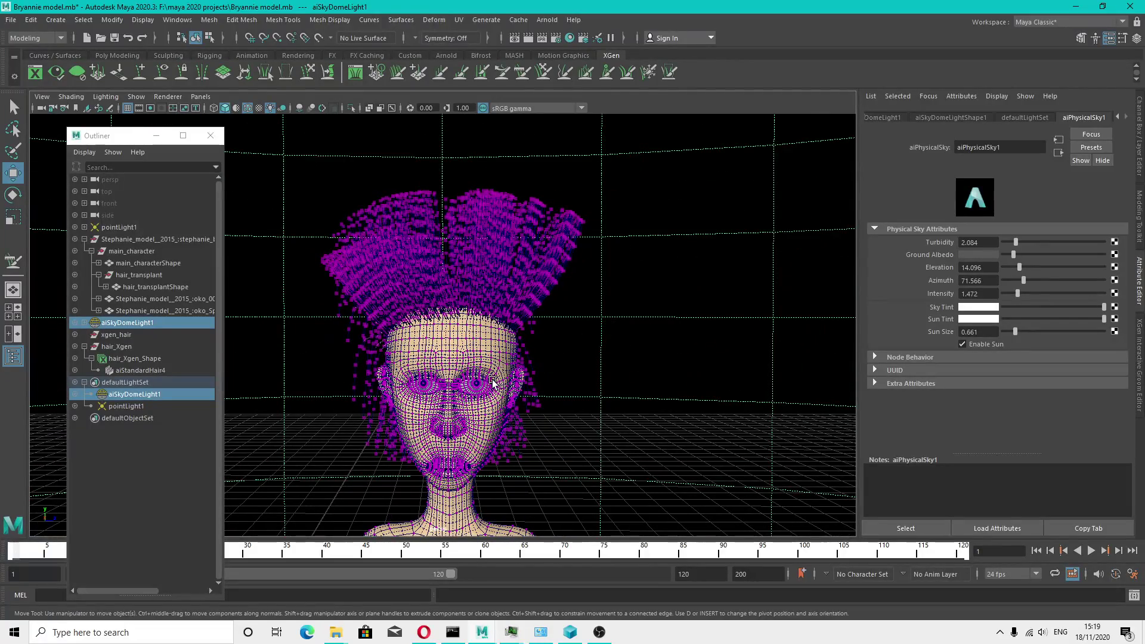
alt+drag(557, 328, 373, 113)
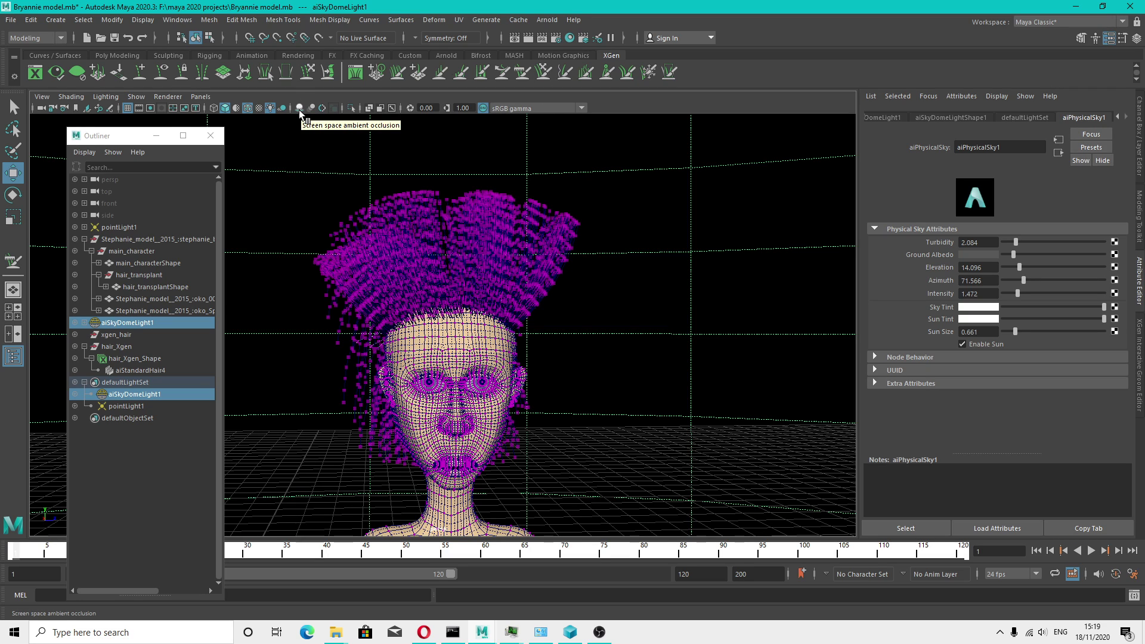
Toggle the viewport shadows, open the Arnold viewport renderer, and start a live IPR session of the head
click(283, 110)
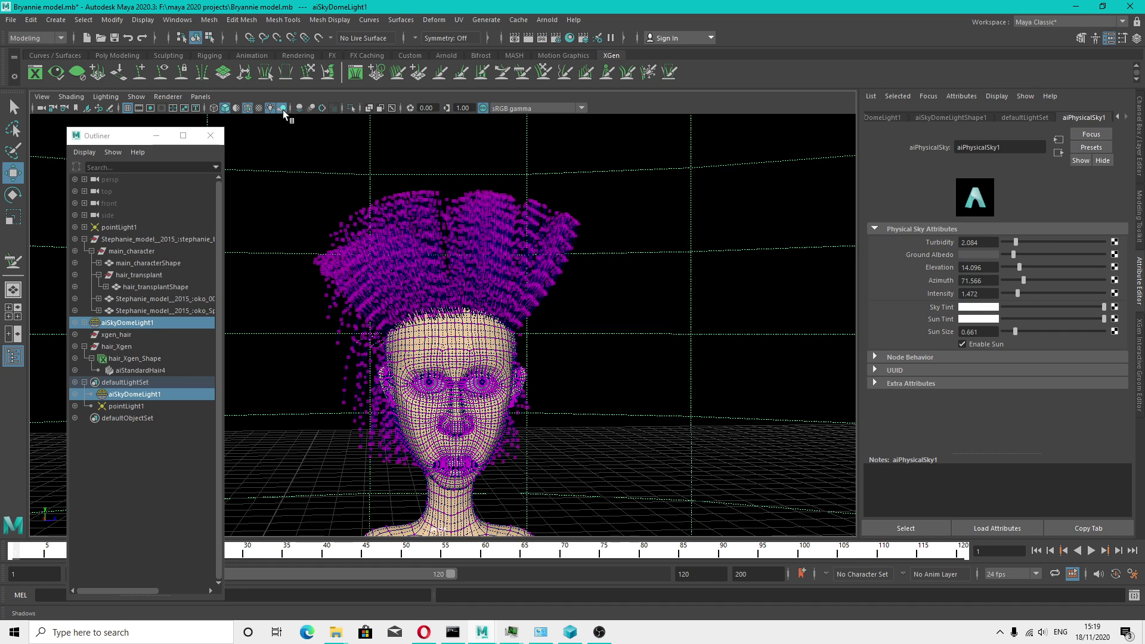
click(283, 109)
click(200, 96)
mouse_move(167, 96)
click(197, 130)
click(269, 141)
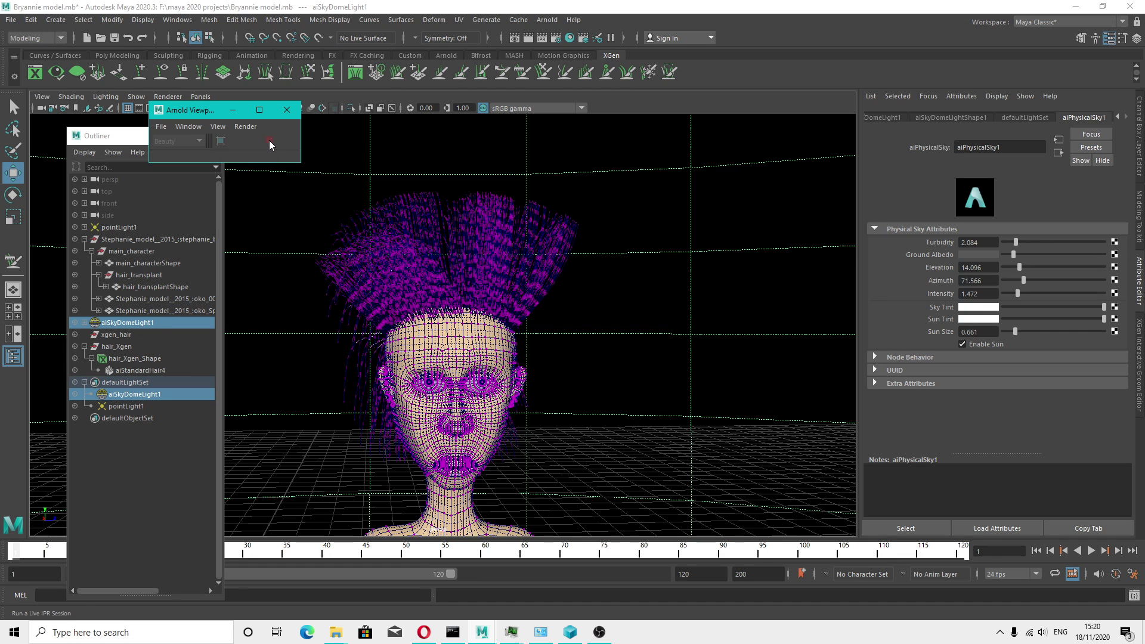
key(q)
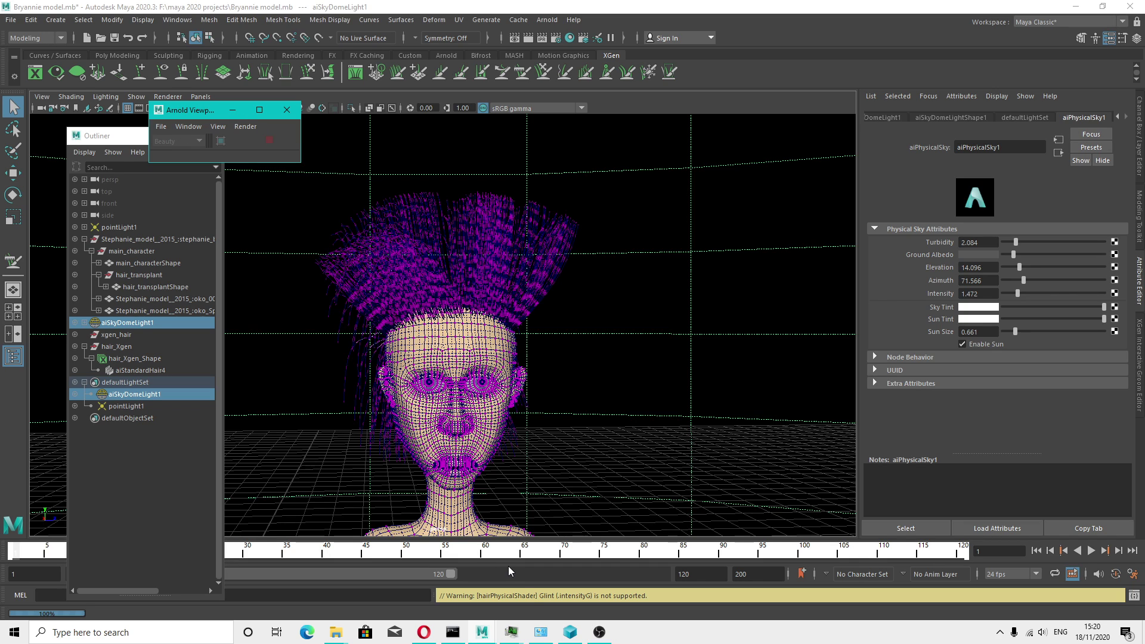
Switch to Process Hacker and terminate the maya.exe process
click(599, 632)
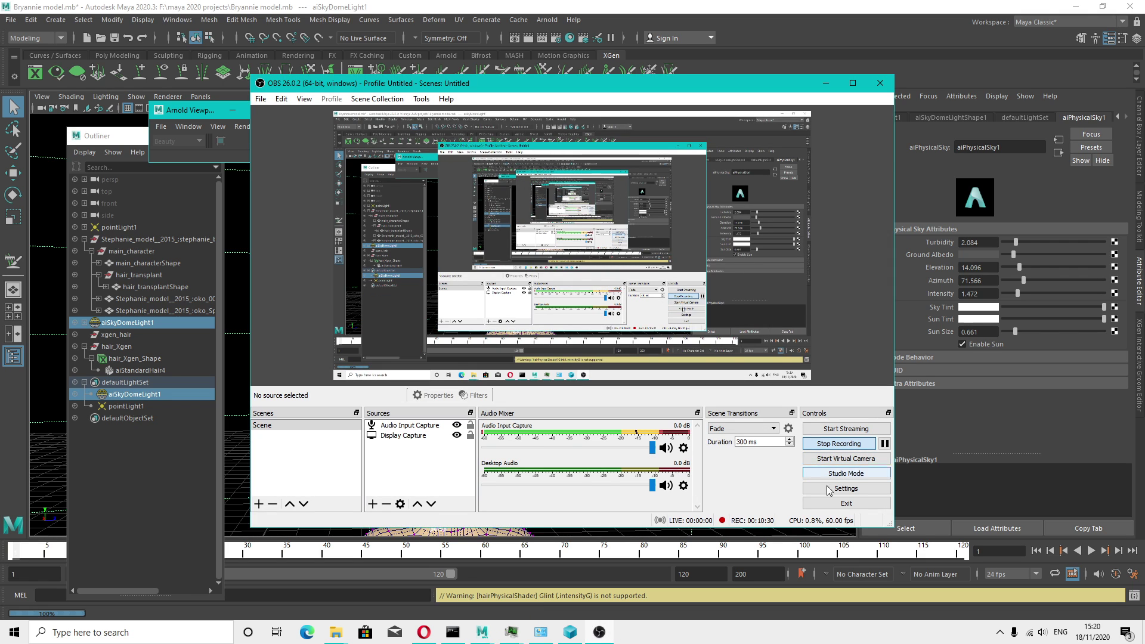
right_click(689, 641)
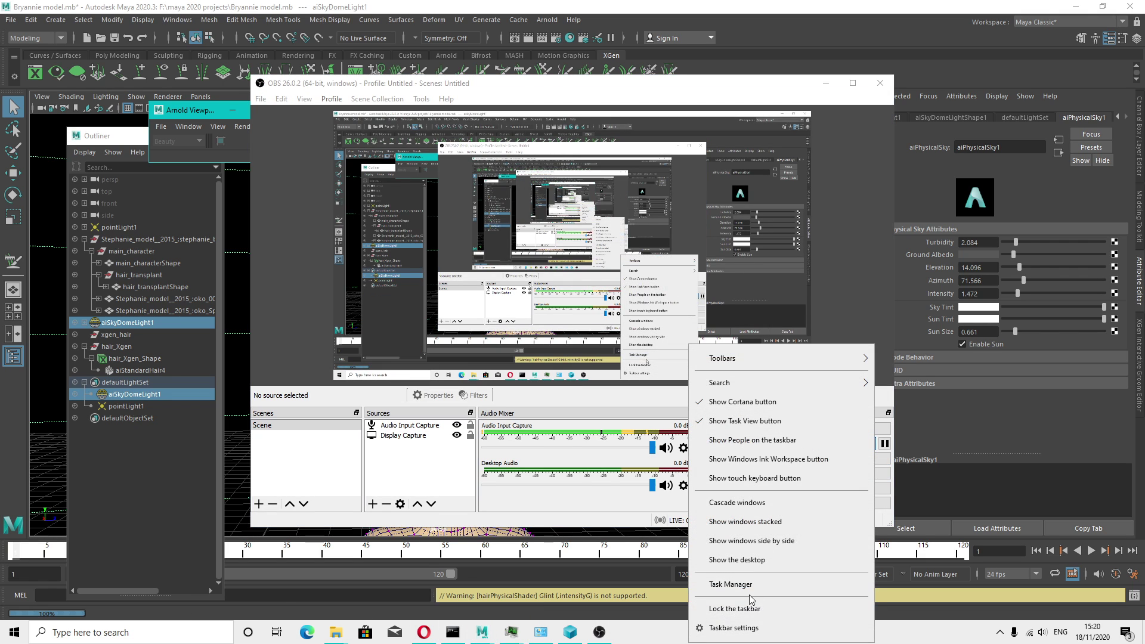
click(740, 583)
scroll(583, 367, down, 5)
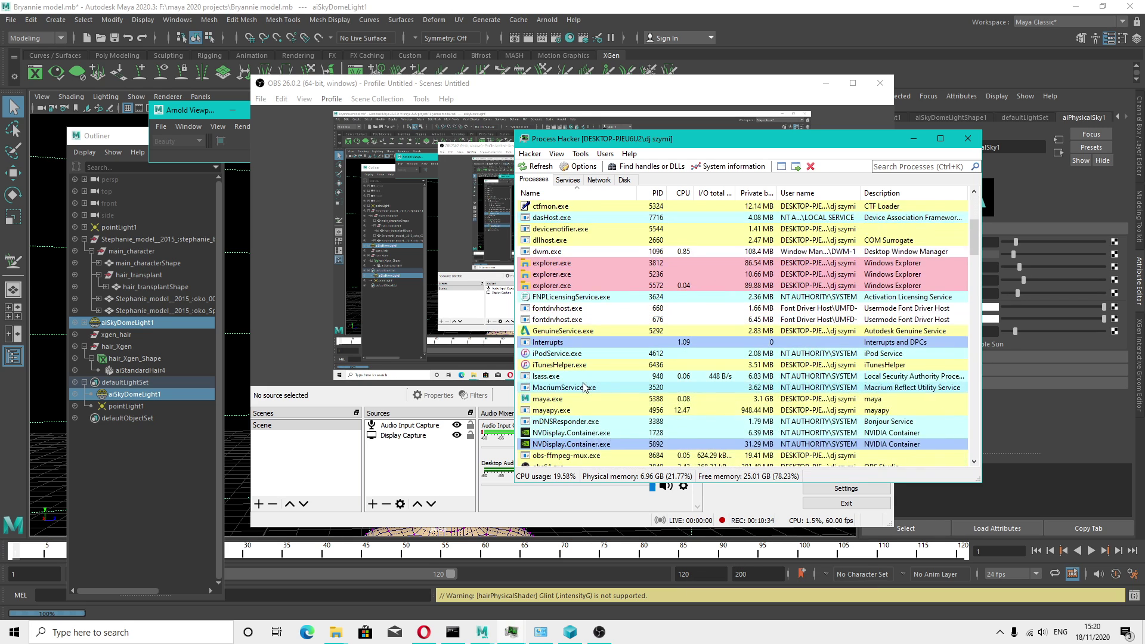
right_click(557, 444)
click(605, 141)
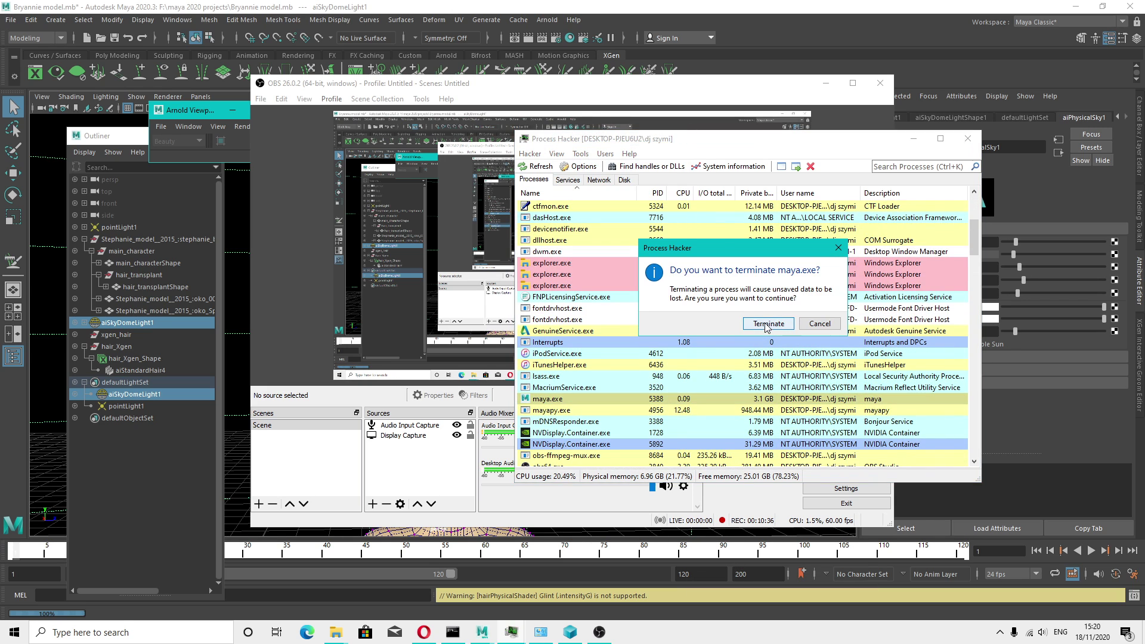
click(768, 325)
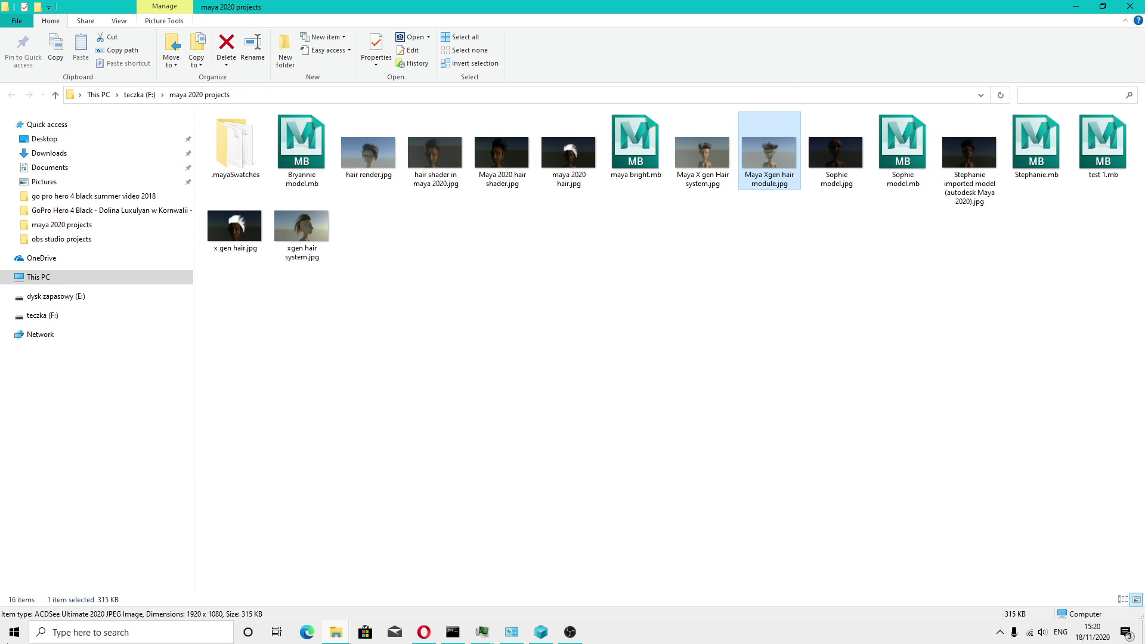
Search the installed programs for maya and launch Maya 2020
click(14, 633)
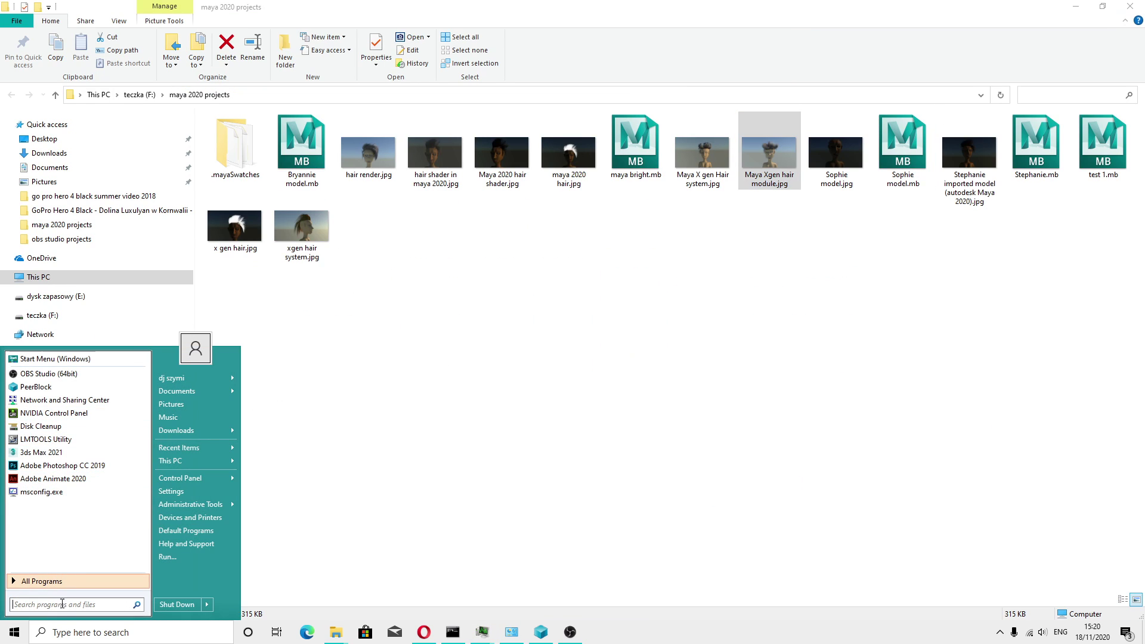
text(maya)
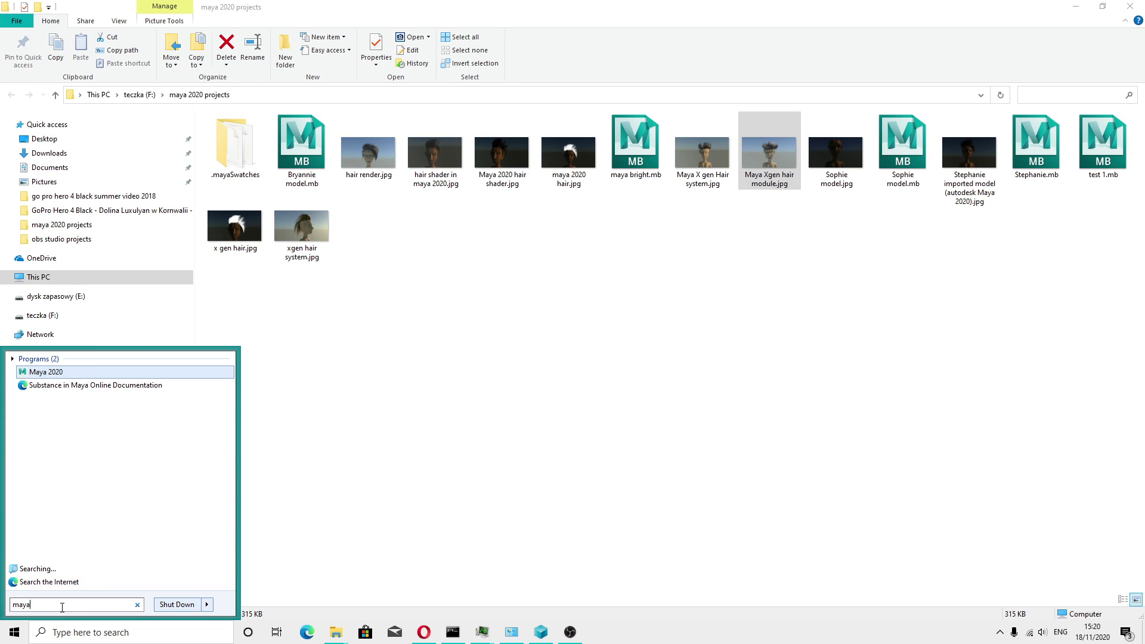
click(73, 372)
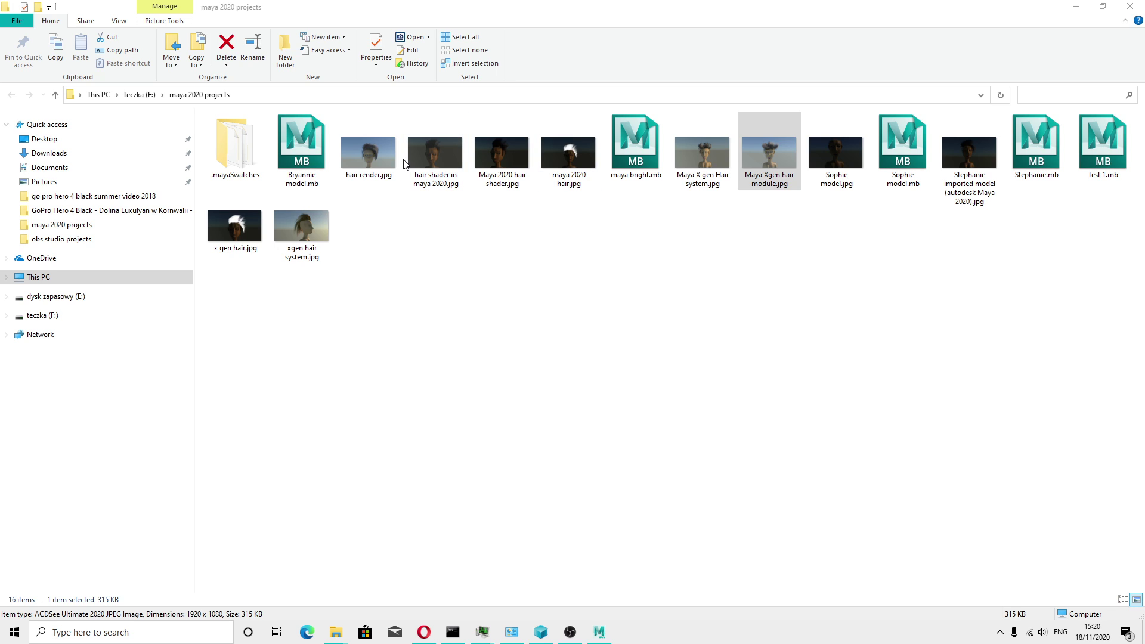
View the saved images hair render.jpg and Maya X gen Hair system.jpg in the image viewer and close them again
click(376, 158)
double_click(375, 158)
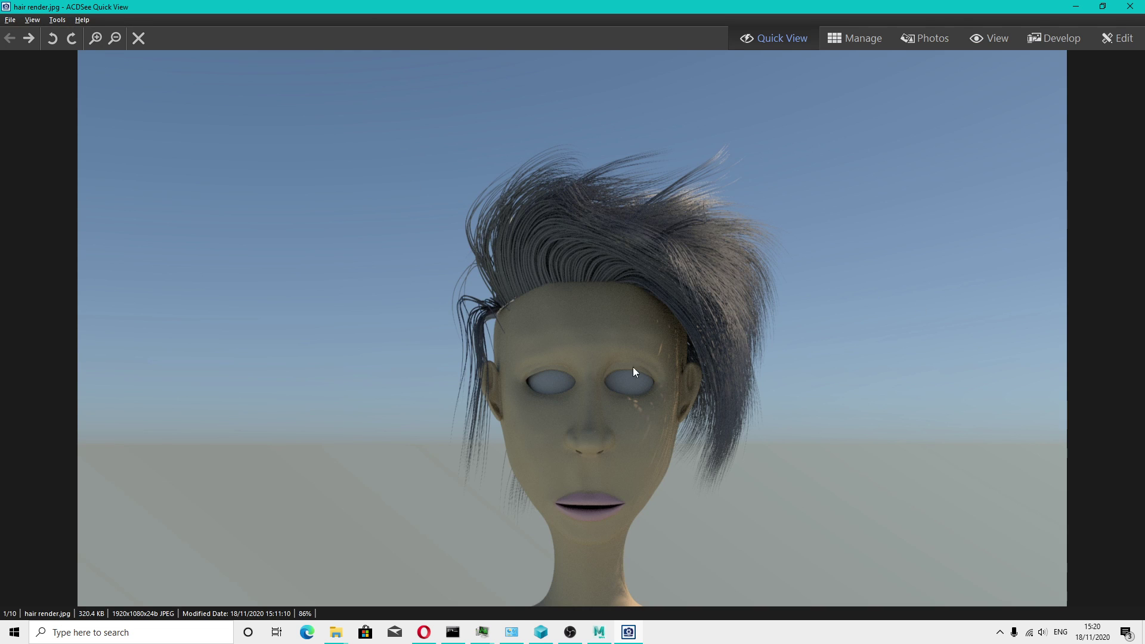
click(1131, 6)
double_click(709, 156)
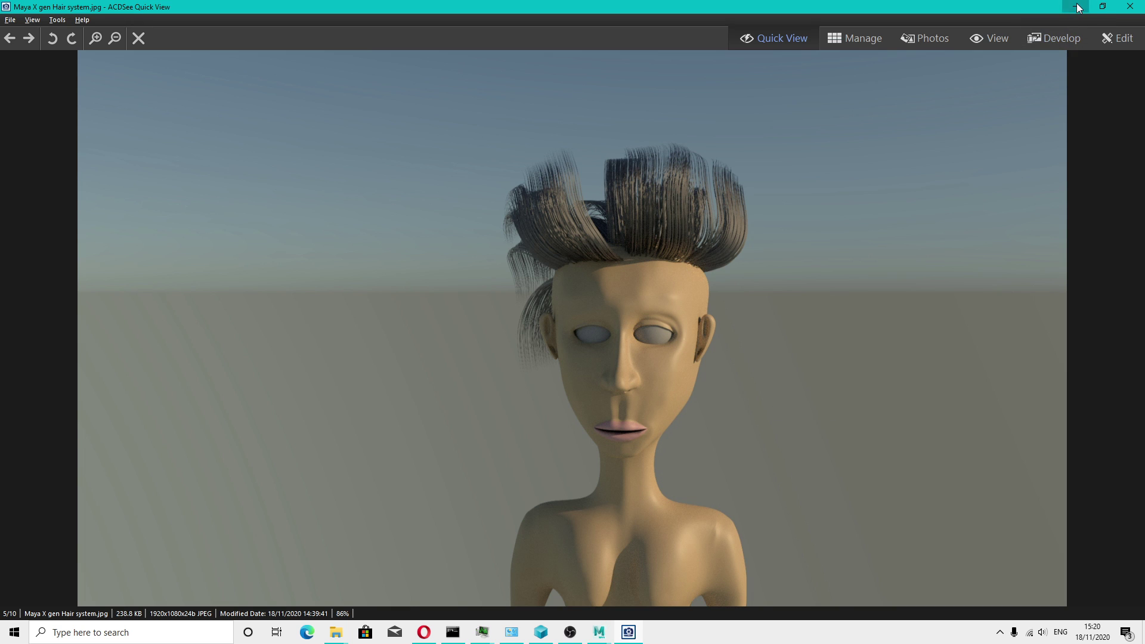
click(1130, 6)
Switch to the new Maya session and check the maya.exe process in Process Hacker
mouse_move(599, 632)
click(650, 605)
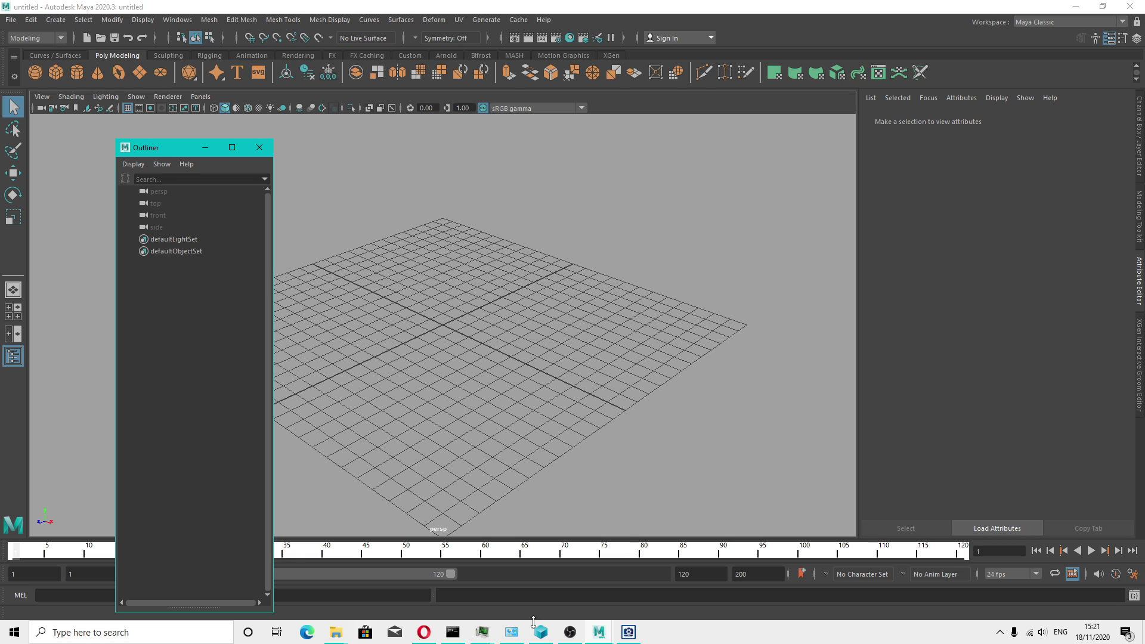
right_click(669, 637)
click(716, 572)
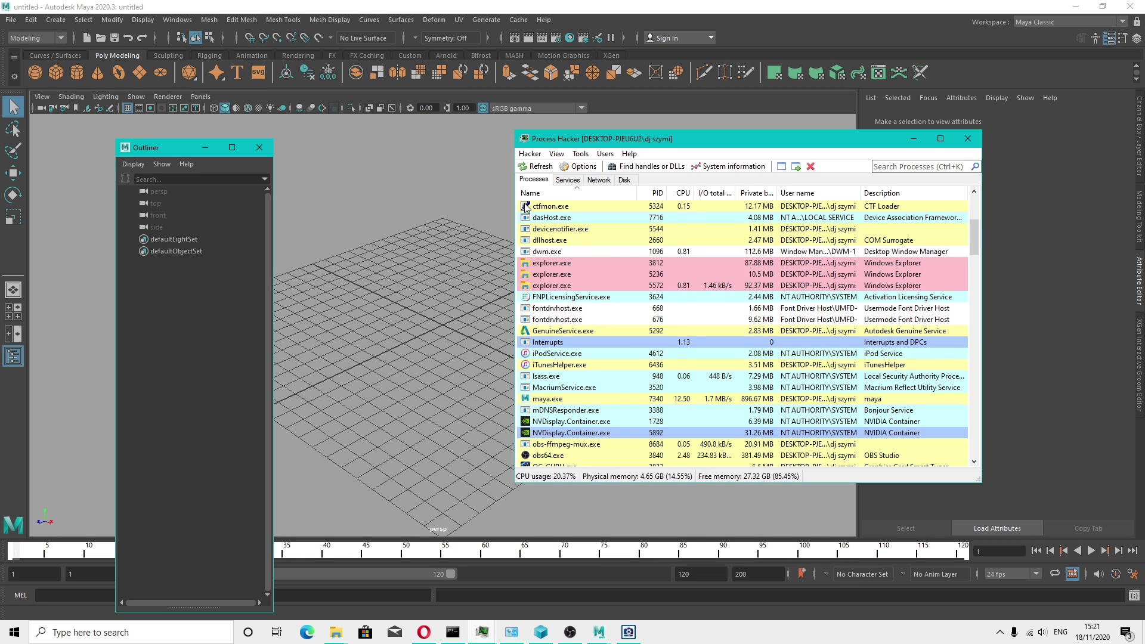
click(344, 236)
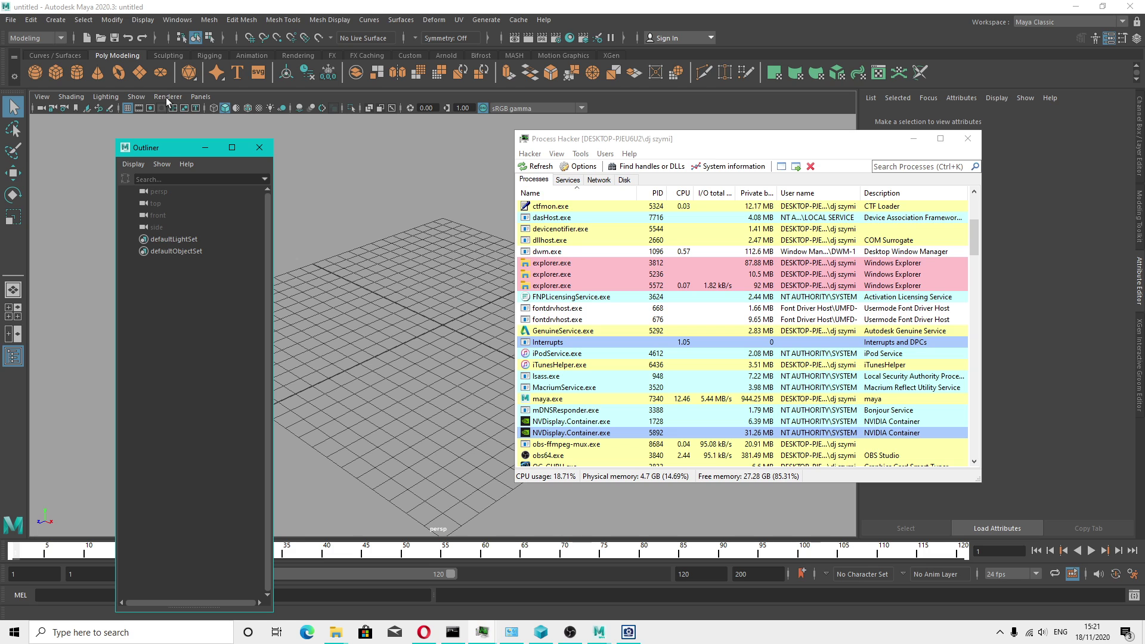
scroll(561, 305, down, 3)
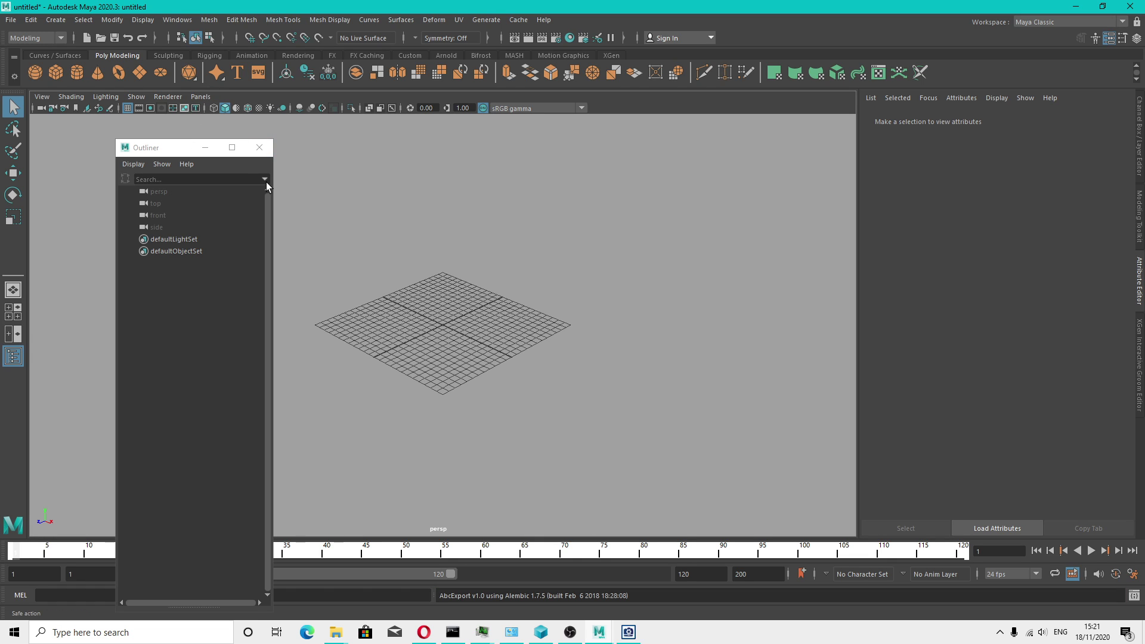
click(168, 96)
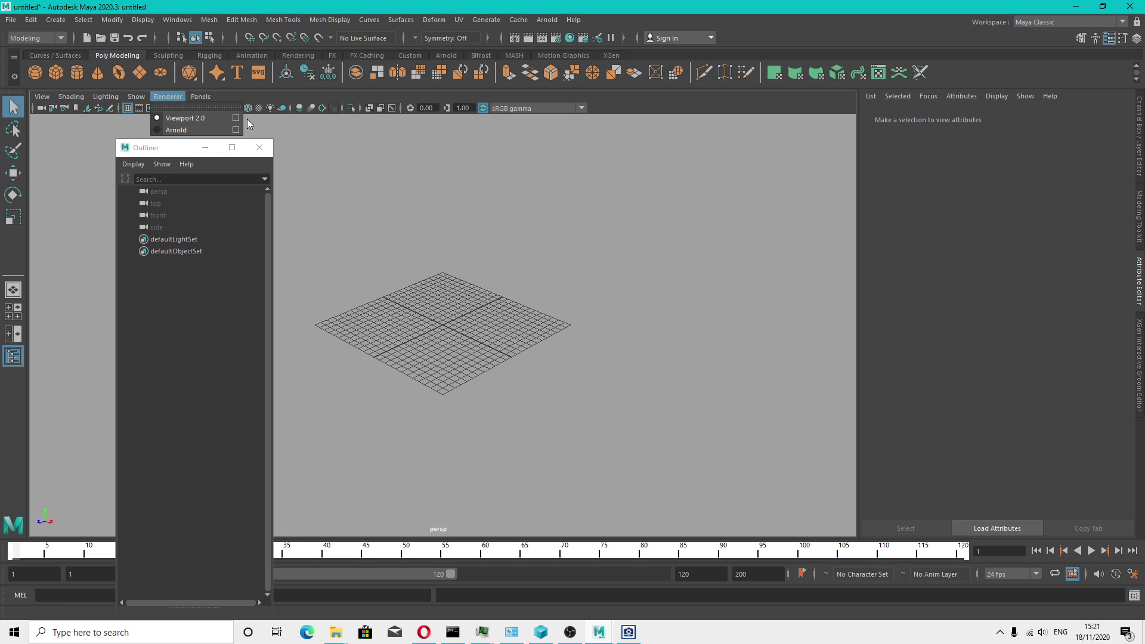
click(420, 289)
scroll(433, 338, up, 4)
scroll(434, 342, up, 3)
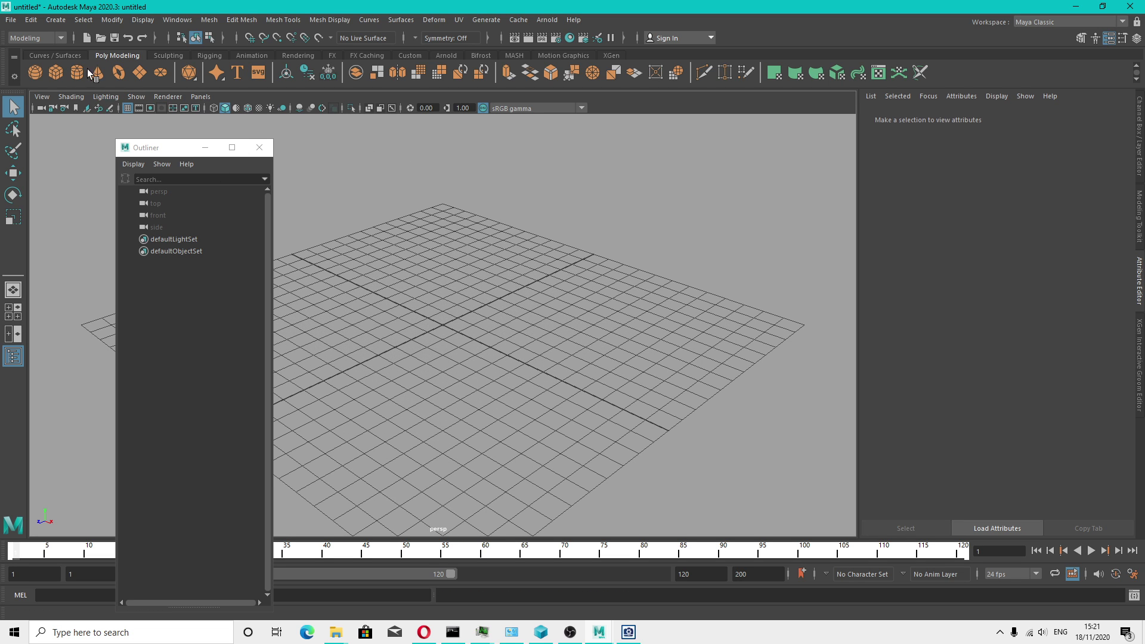
Open the scene Bryannie model.mb from the folder F:\maya 2020 projects
click(11, 20)
click(37, 53)
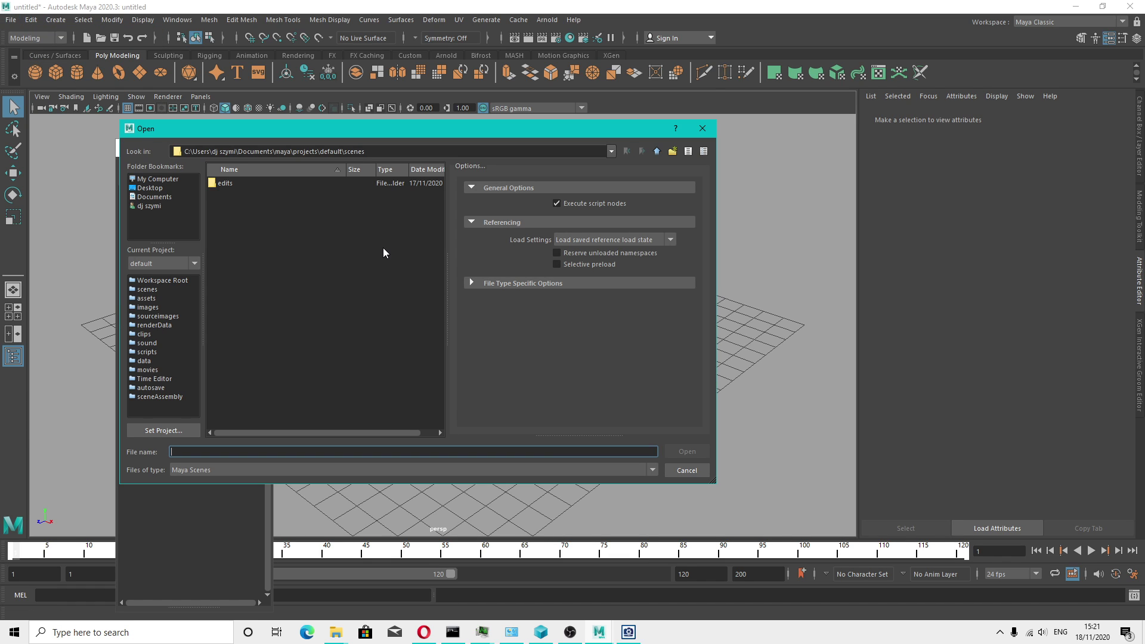
click(157, 180)
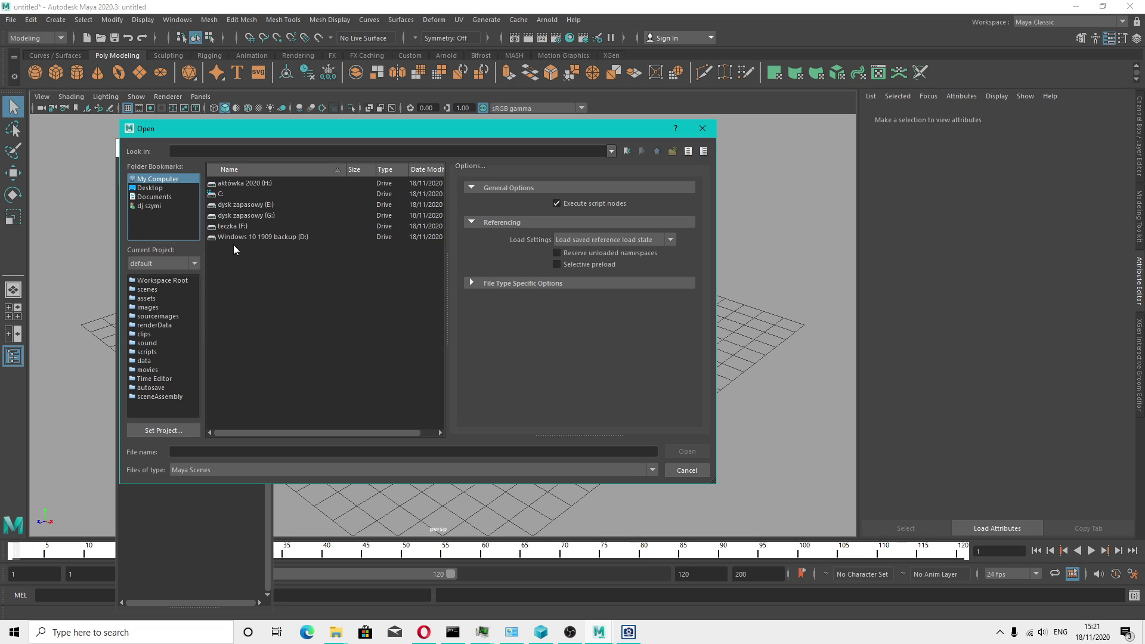
double_click(233, 227)
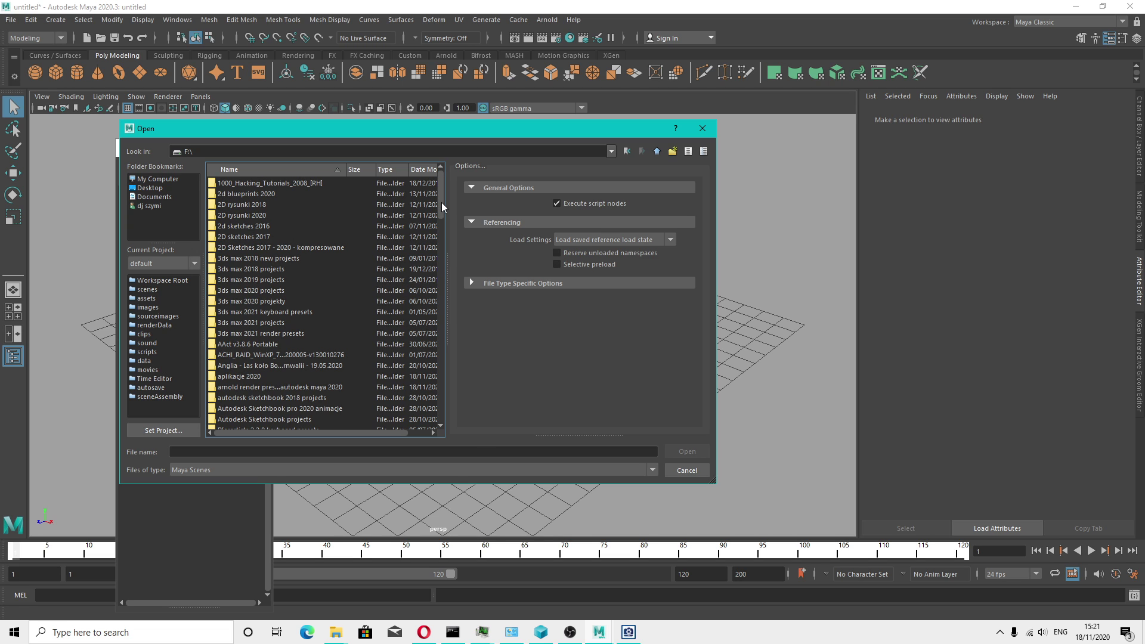
drag(441, 202, 424, 303)
scroll(263, 374, down, 8)
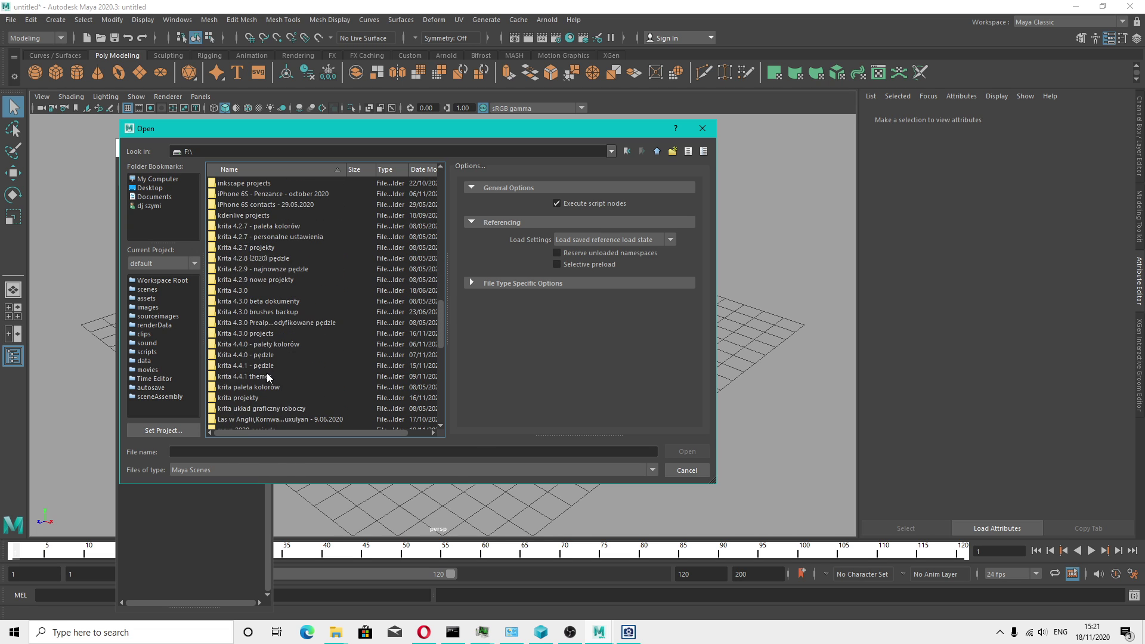
double_click(268, 302)
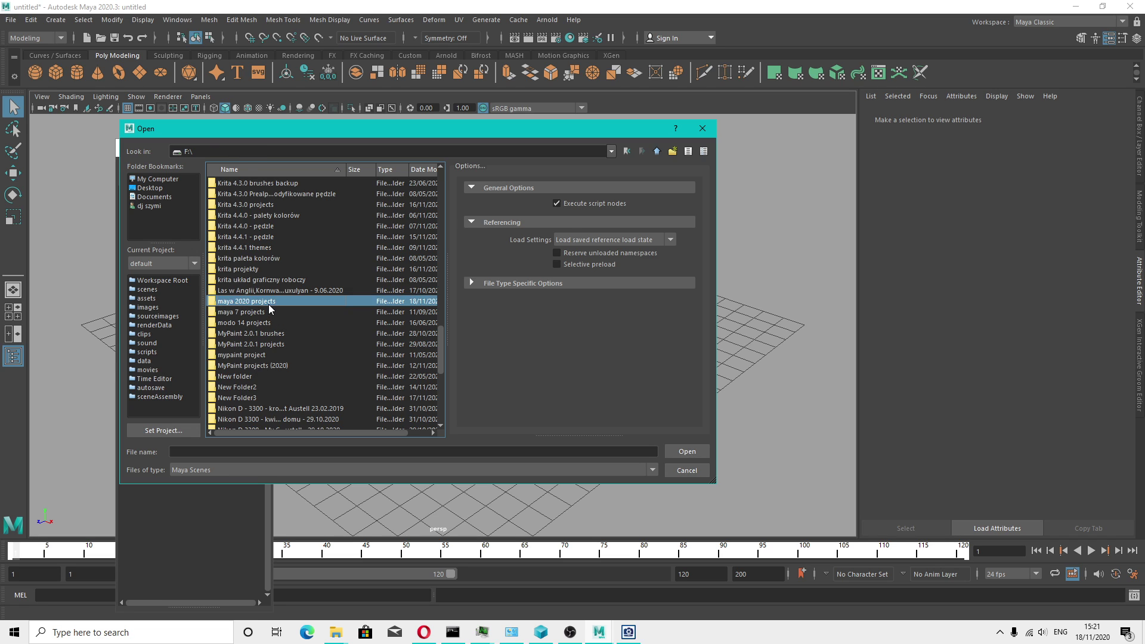
click(263, 196)
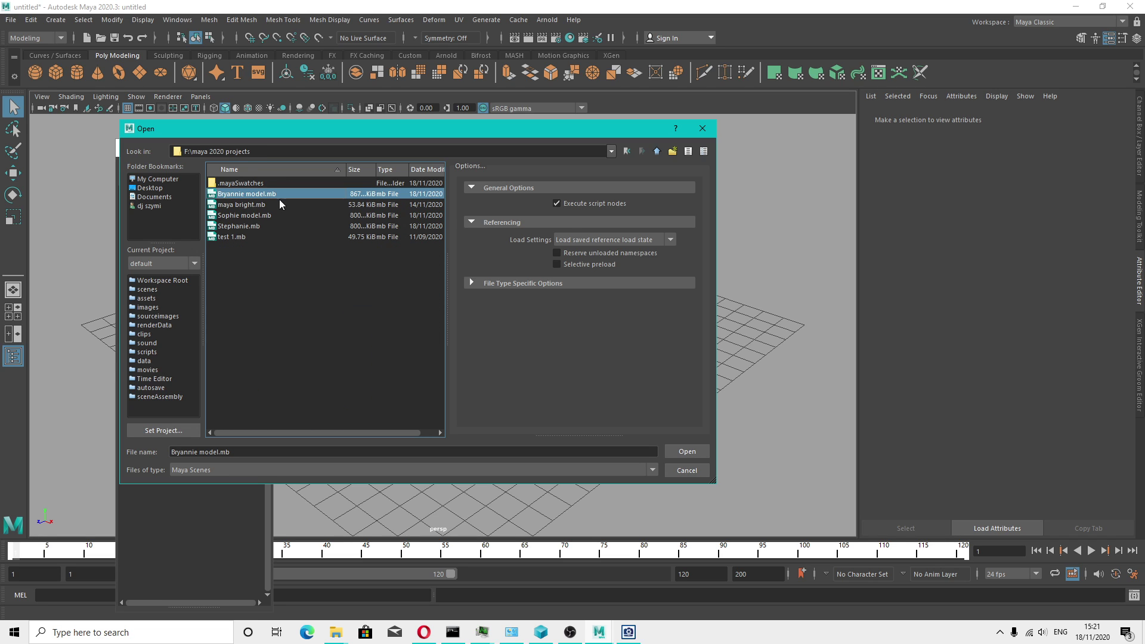
click(686, 451)
click(573, 323)
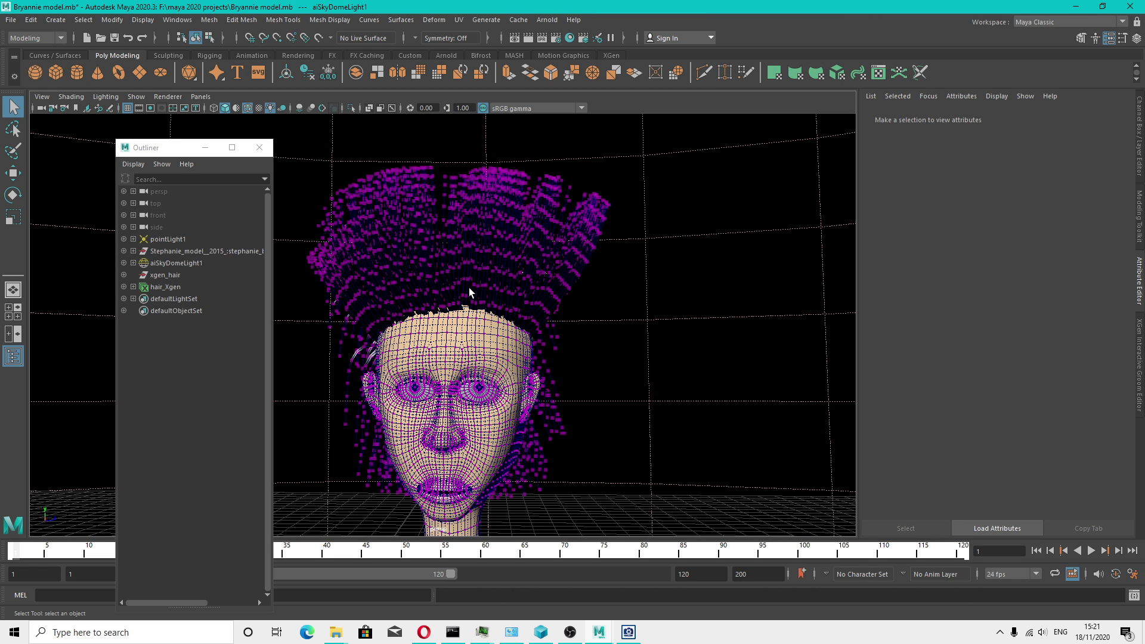
Select hair_Xgen and reduce its Width Scale to 0.015
click(415, 308)
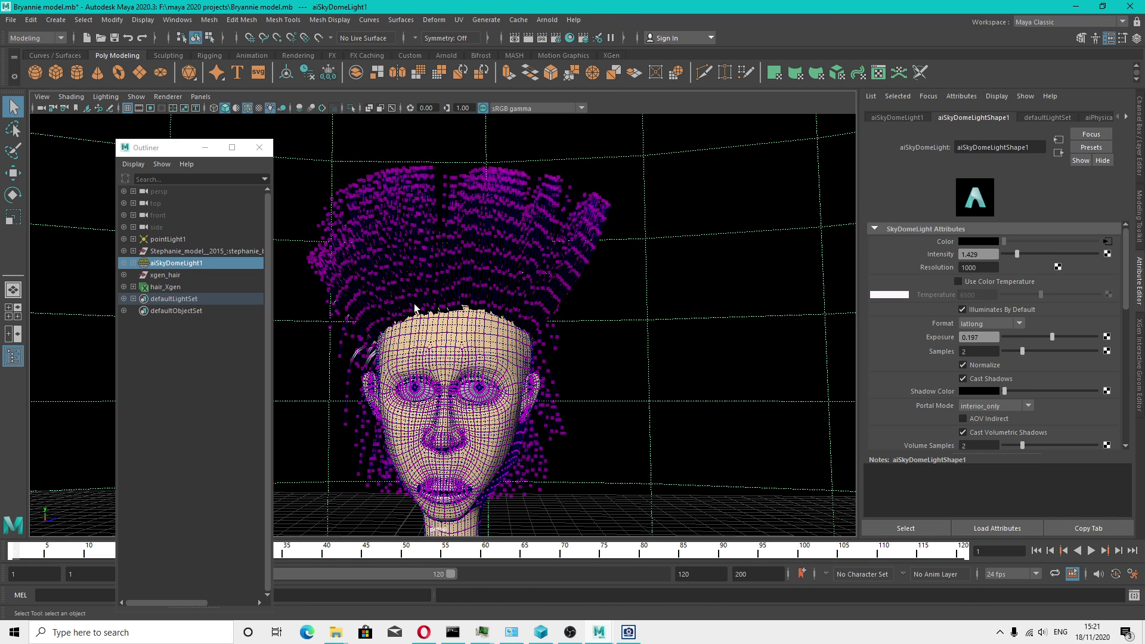
click(421, 359)
click(398, 292)
click(164, 285)
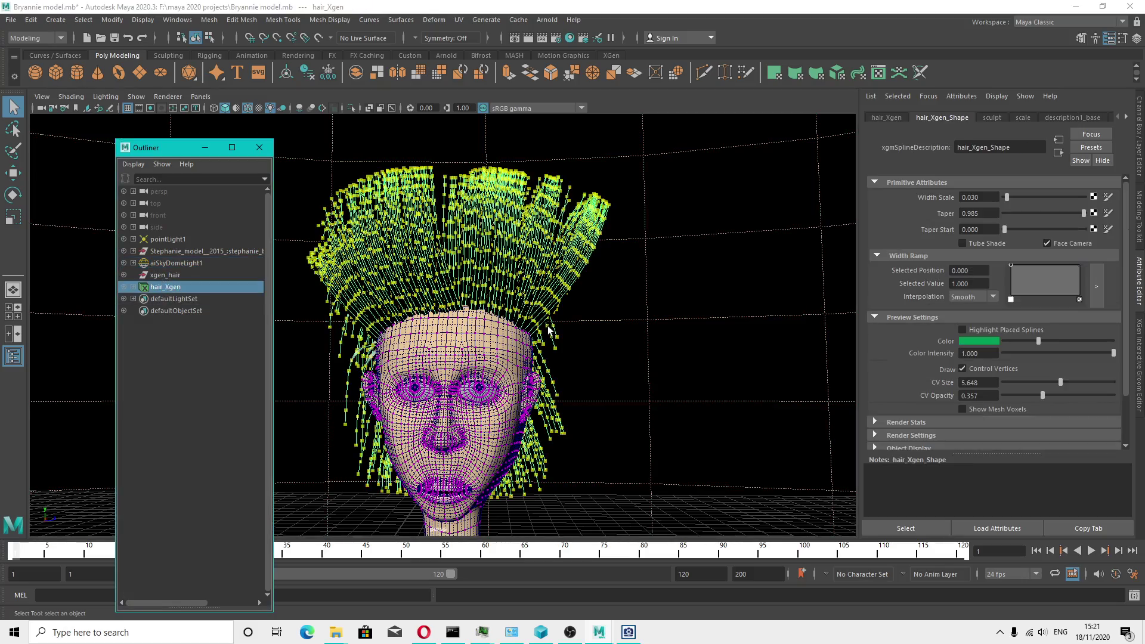
alt+drag(547, 351, 677, 362)
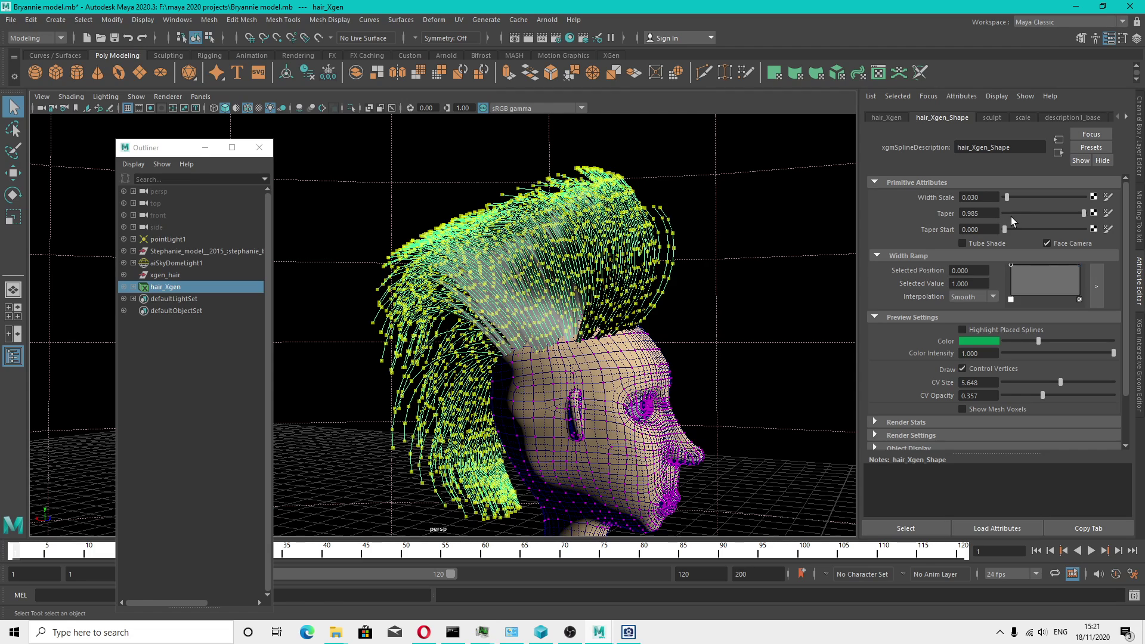
drag(1007, 194, 1004, 195)
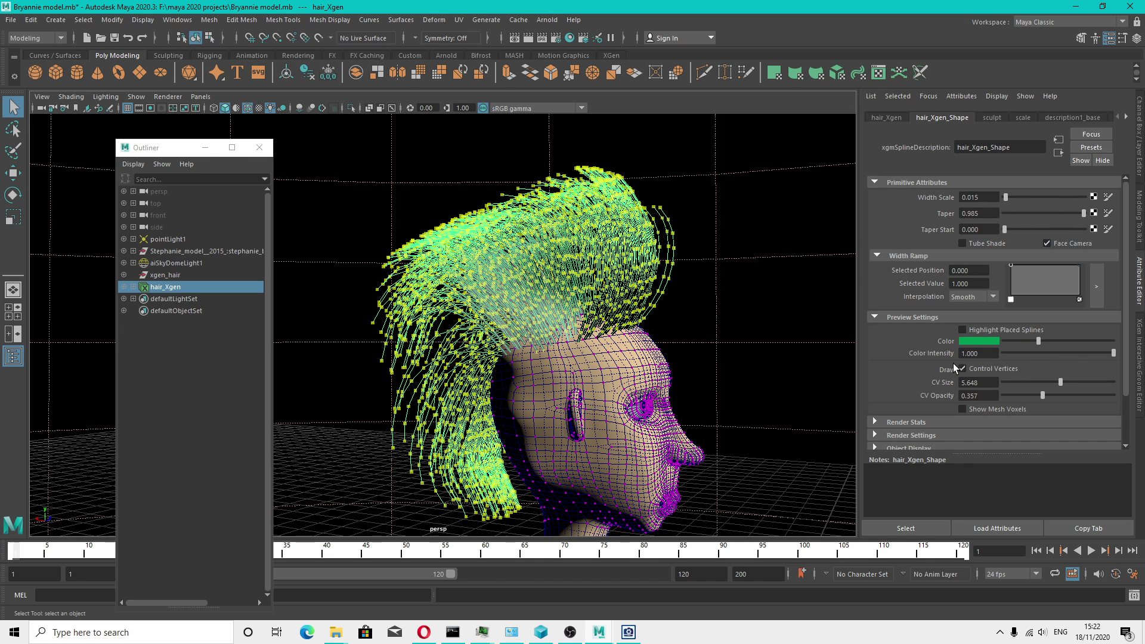
Examine the density and CV settings of the description1_base node in the hair_Xgen groom
click(133, 287)
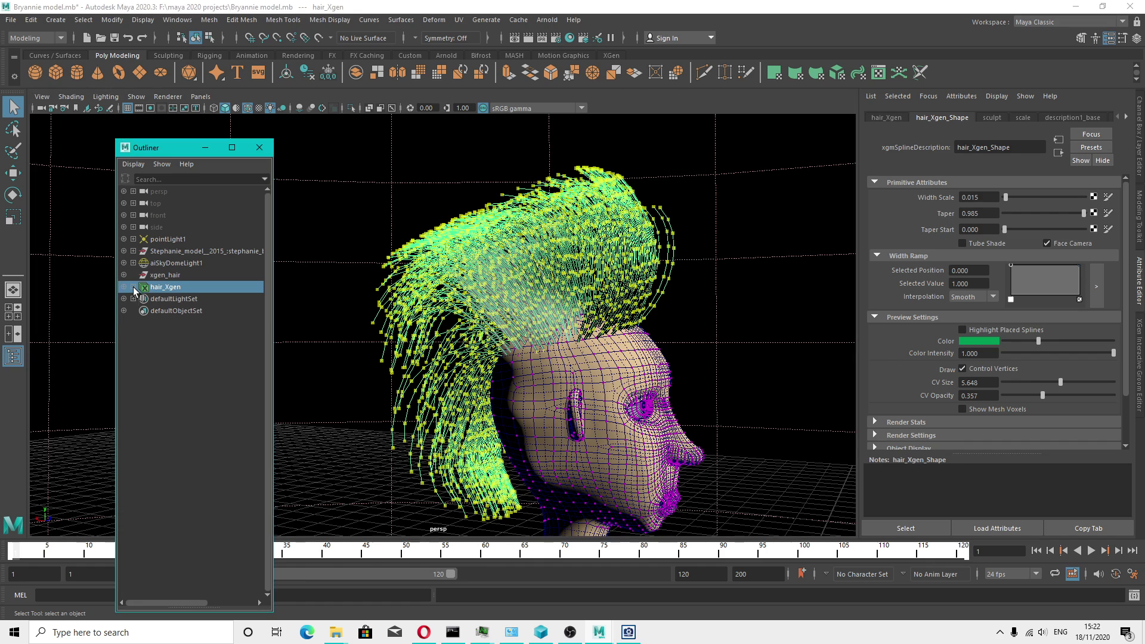
click(163, 299)
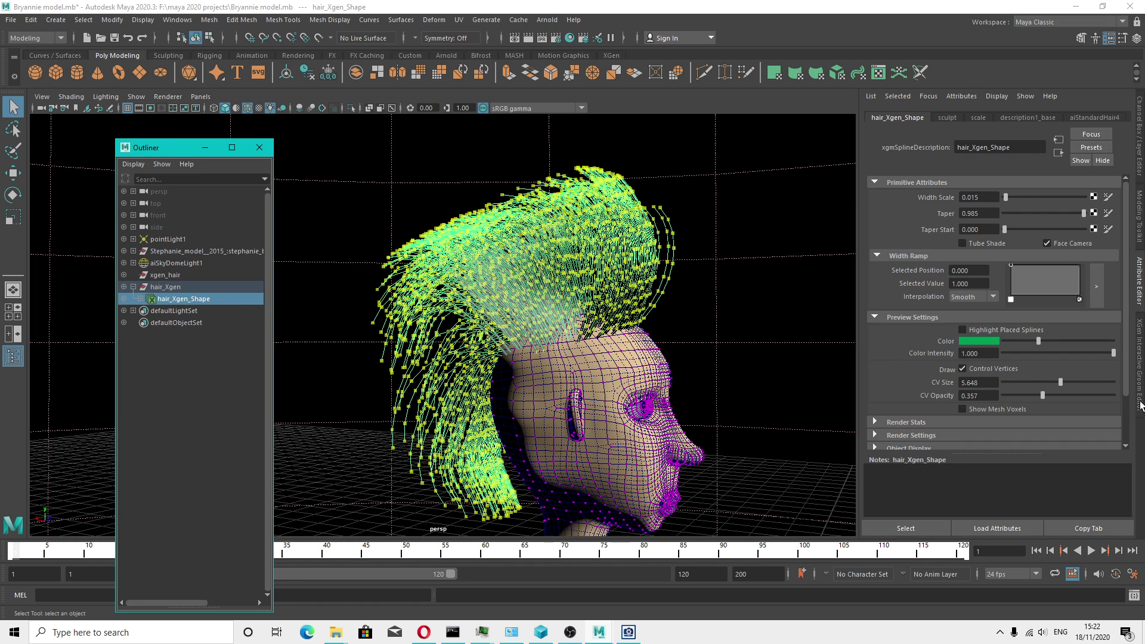
click(1140, 361)
click(895, 150)
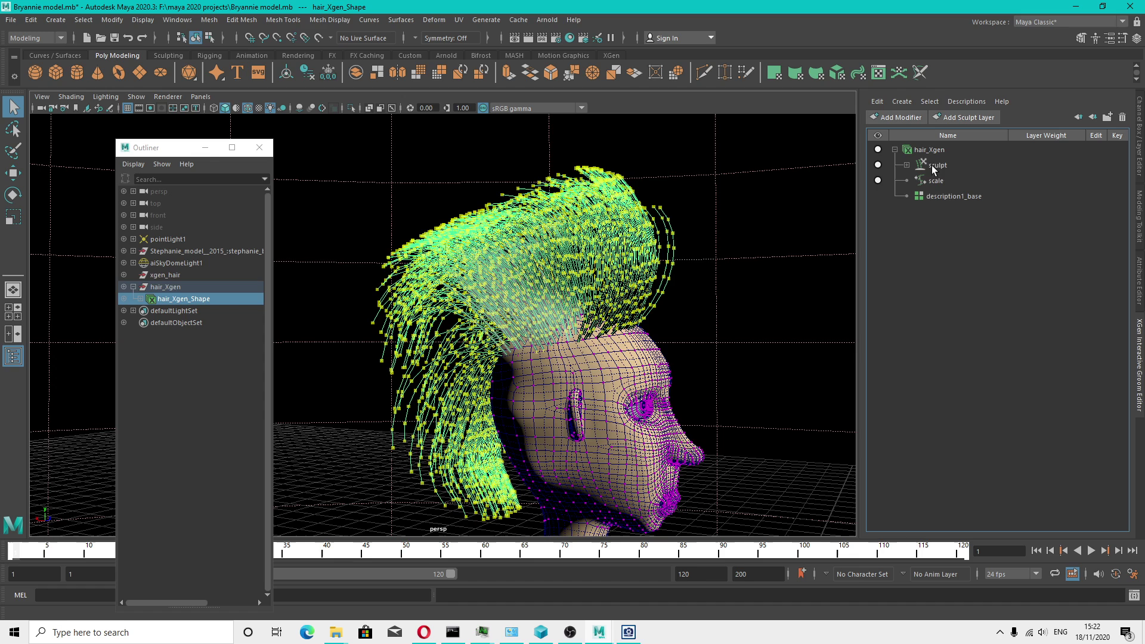
click(942, 199)
click(1140, 299)
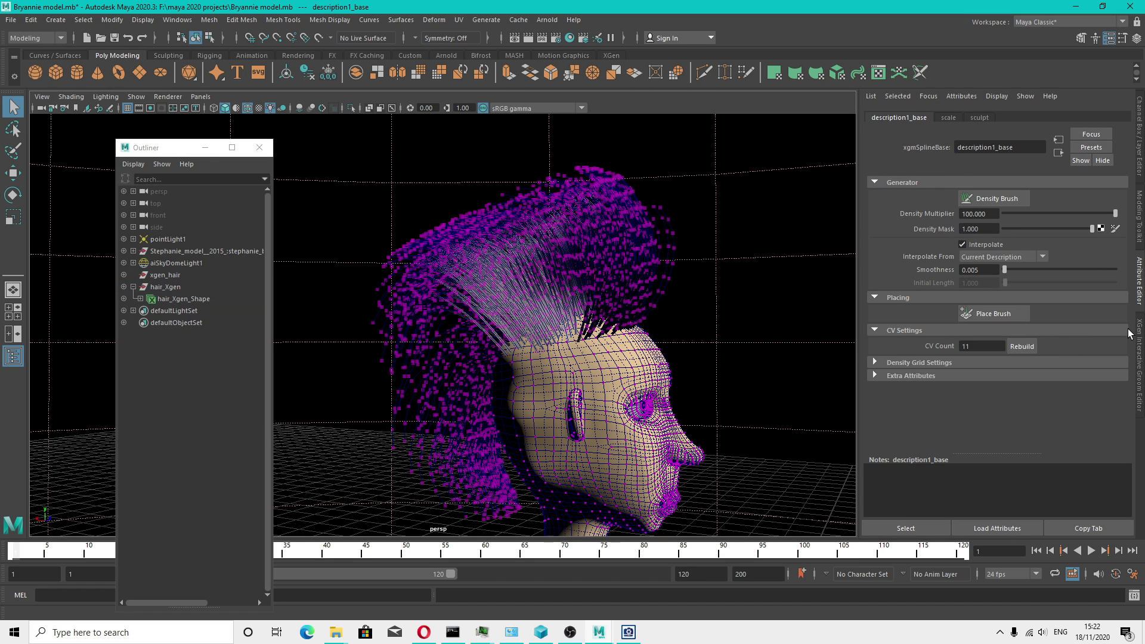
Reselect the hair_Xgen description and raise its Render Density Multiplier to 5.495
click(1141, 343)
click(935, 154)
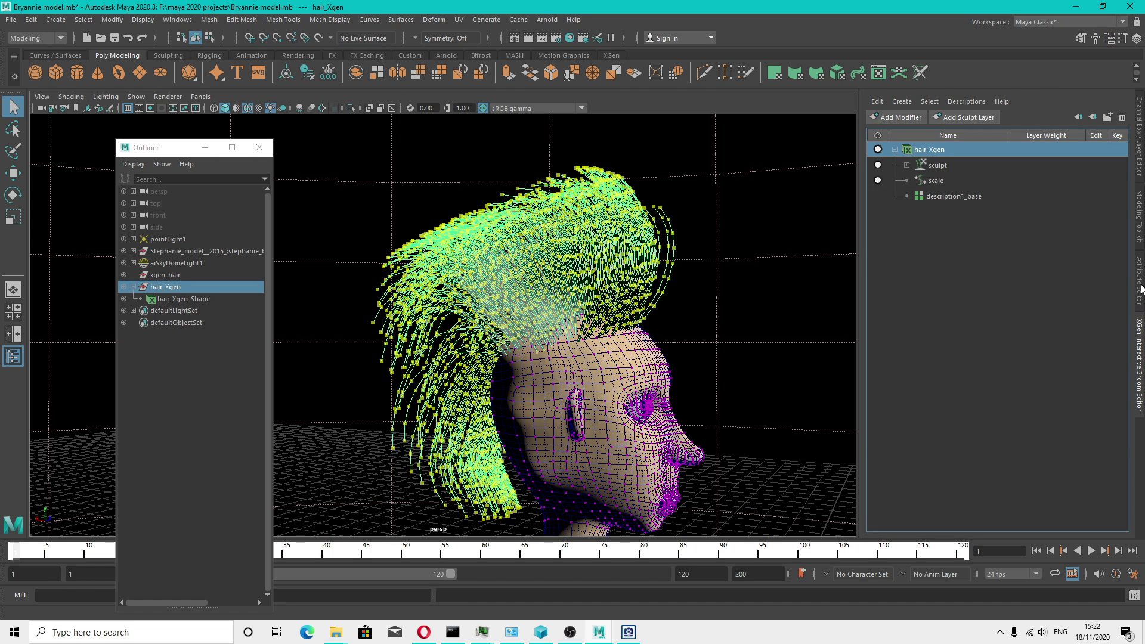
click(1141, 290)
scroll(1052, 405, down, 1)
scroll(1000, 405, down, 1)
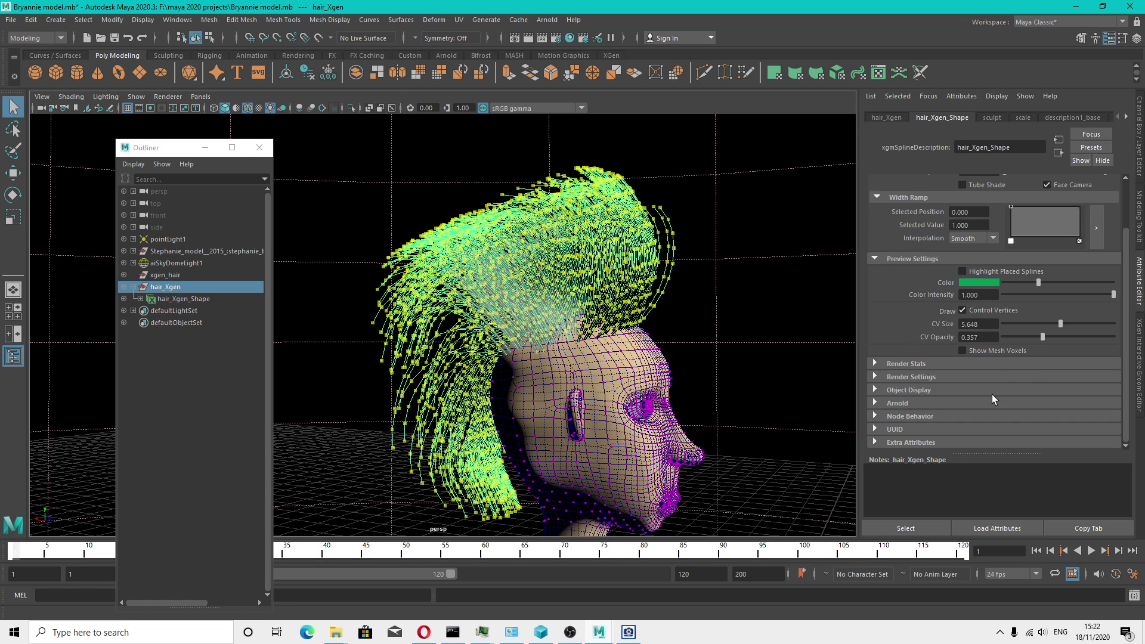
click(878, 378)
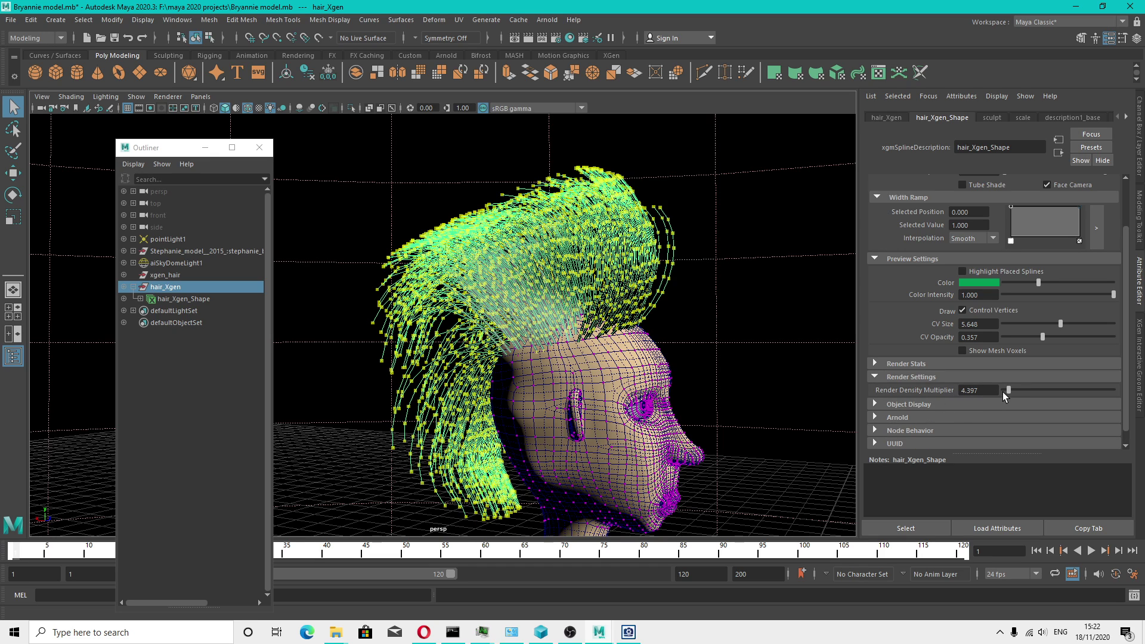
drag(1009, 392, 1012, 391)
scroll(1017, 337, up, 1)
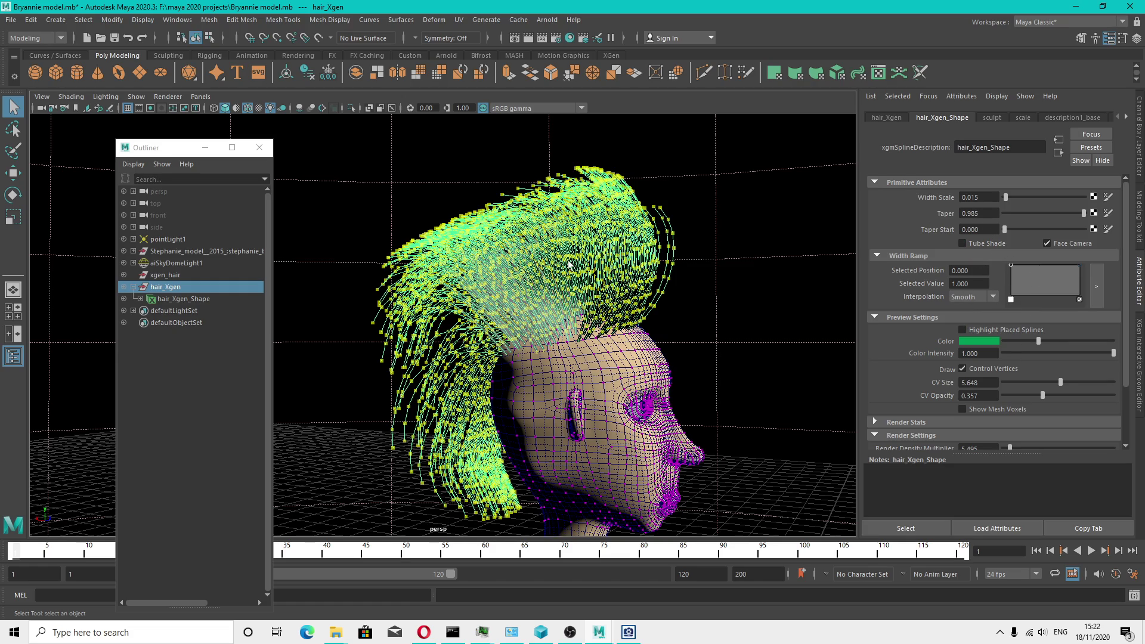
Save the scene and raise the IOR of the aiStandardHair4 shader to 4.481
alt+drag(571, 264, 477, 268)
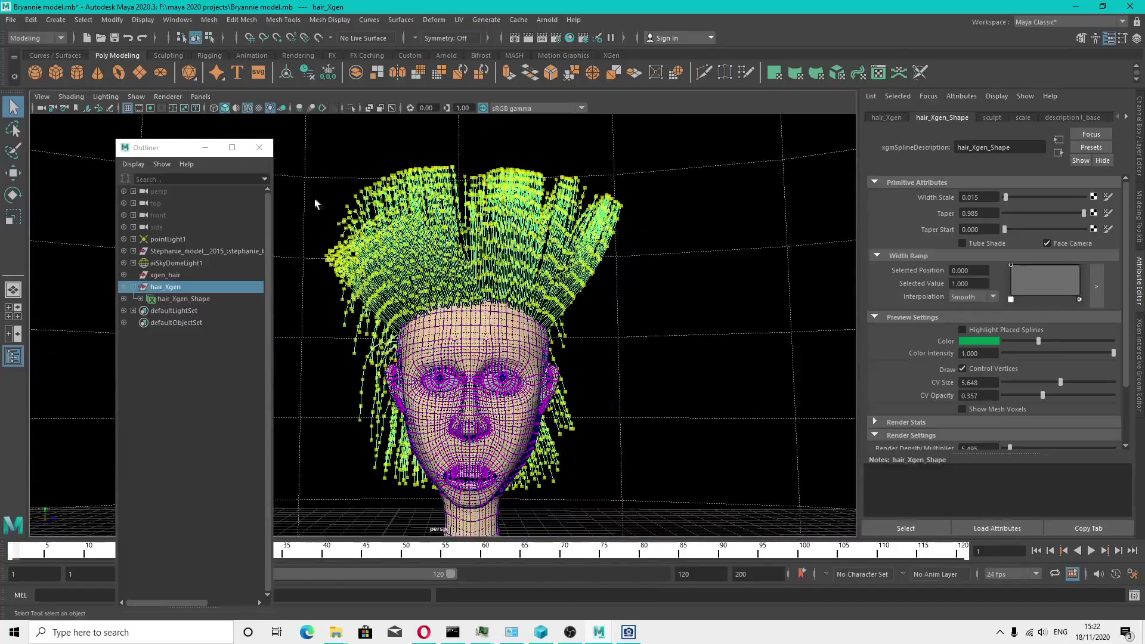
click(112, 38)
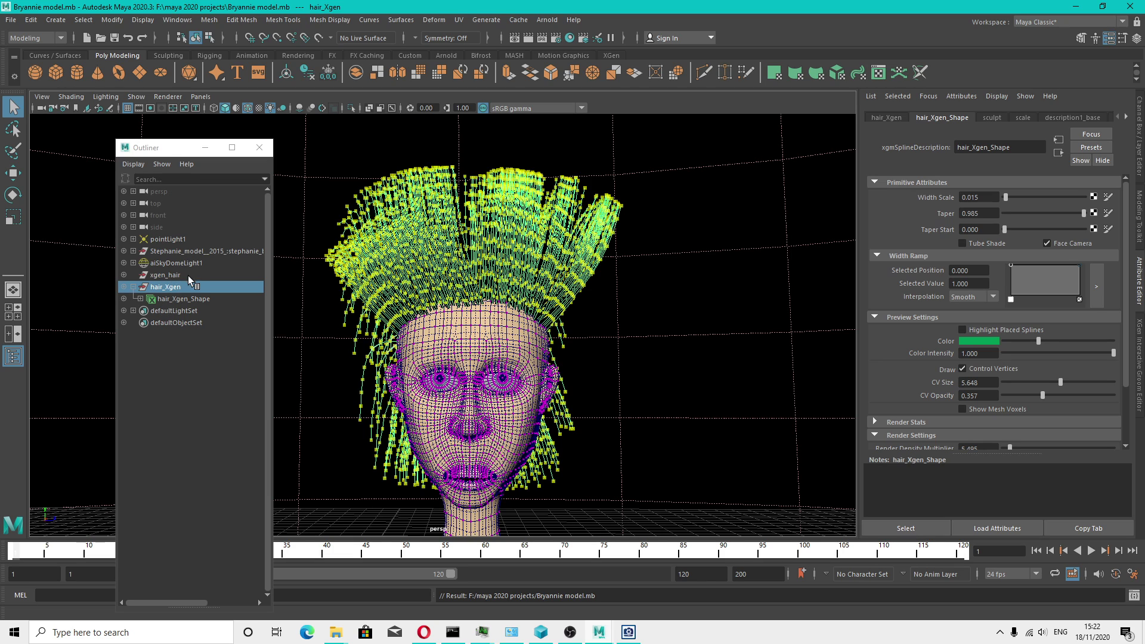
click(140, 299)
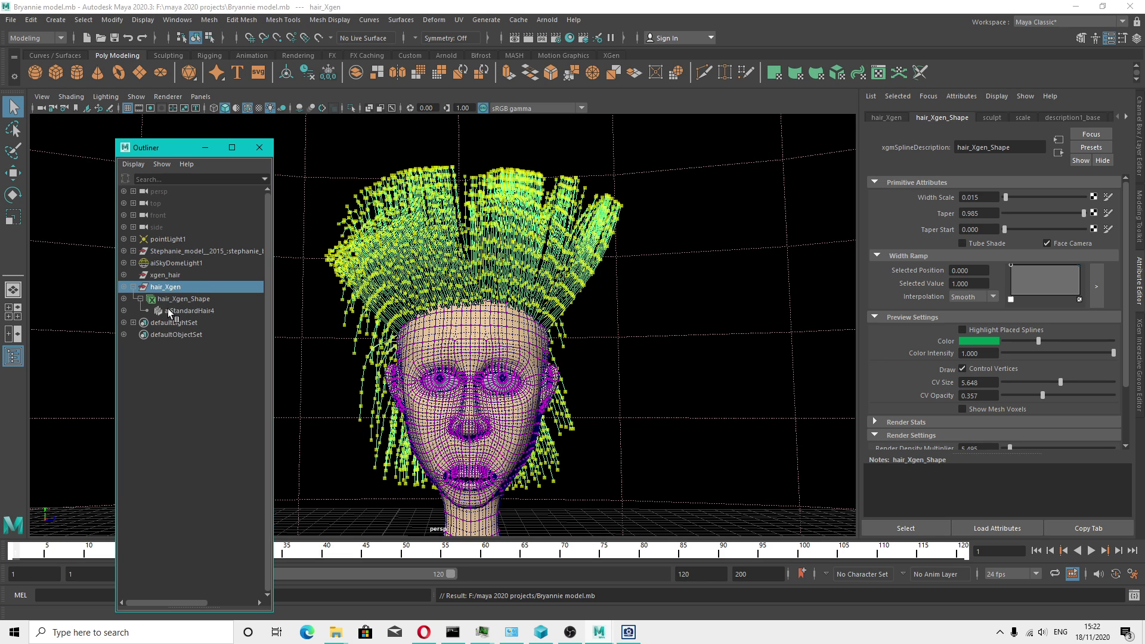
click(185, 311)
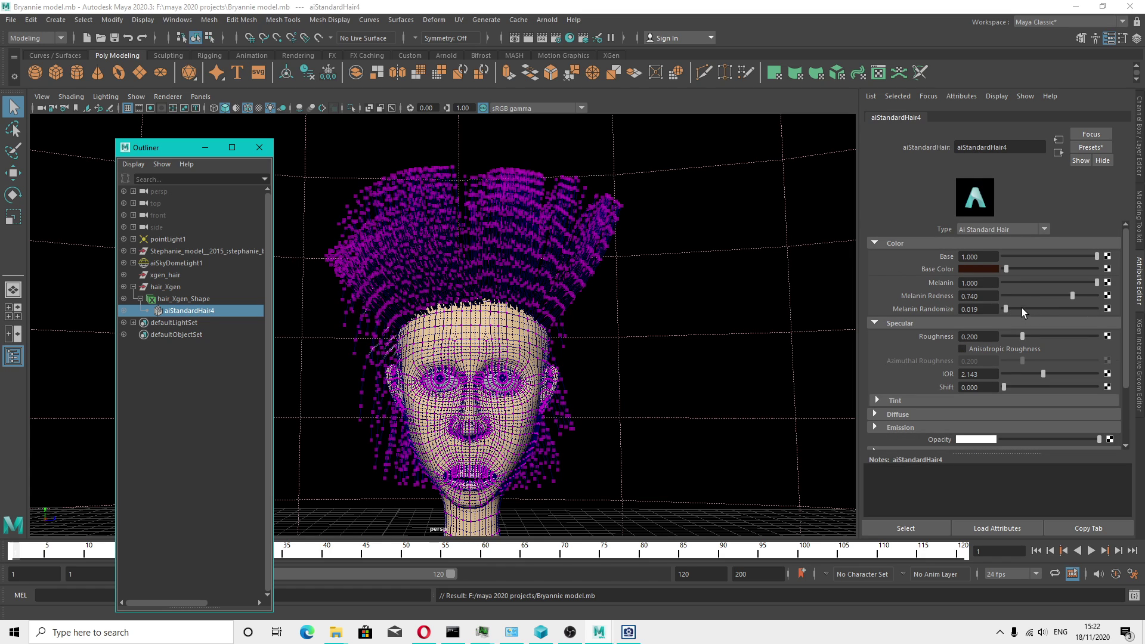
drag(1044, 374, 1047, 374)
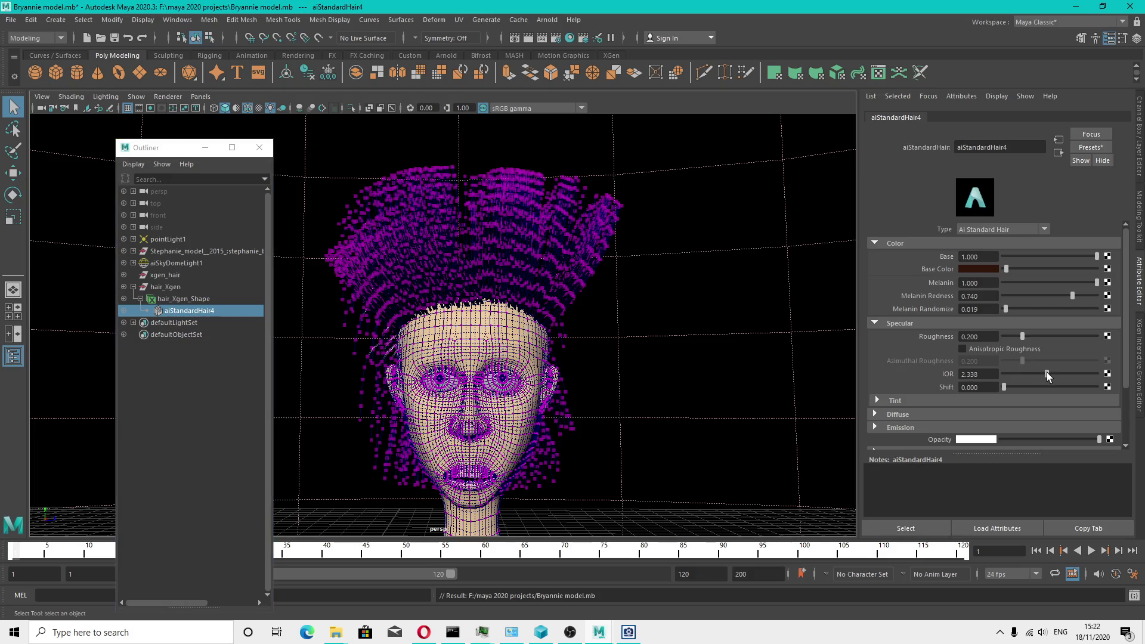
alt+drag(793, 301, 613, 320)
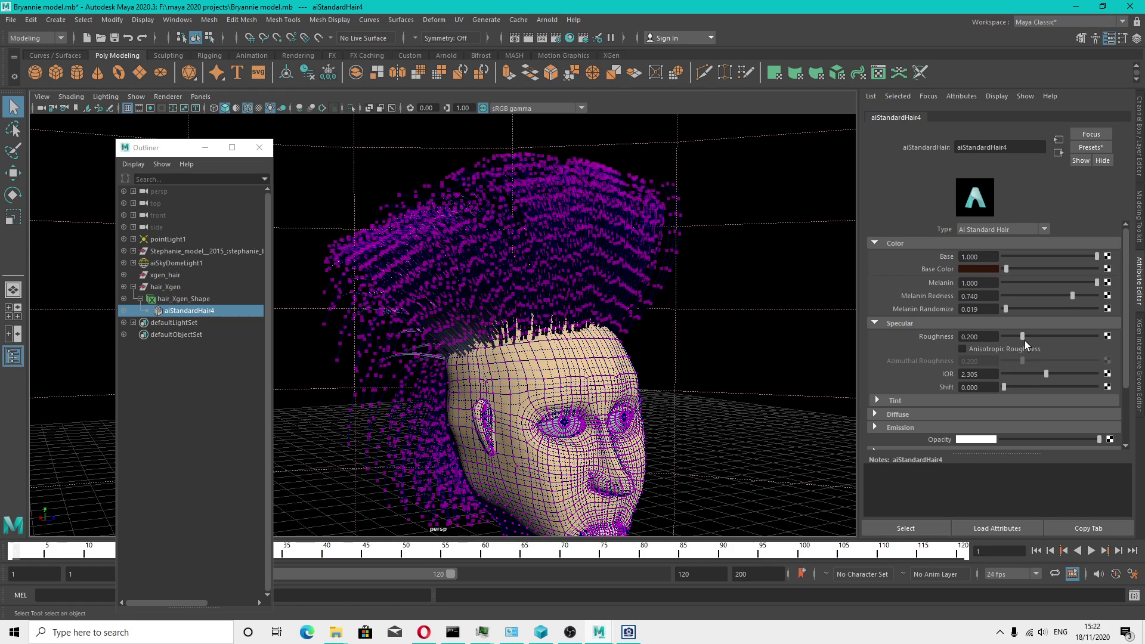
drag(1047, 374, 1099, 374)
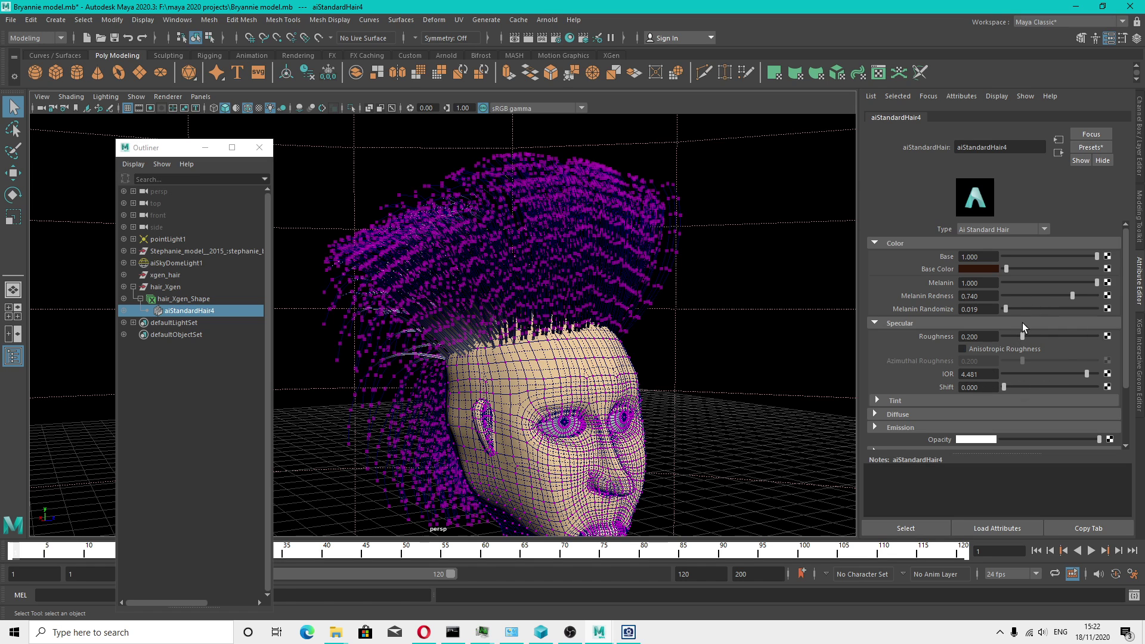
Set the specular Roughness of aiStandardHair4 to 0.591 and save the scene
mouse_move(1022, 336)
mouse_down()
mouse_move(1093, 335)
mouse_move(1057, 336)
mouse_up()
alt+drag(519, 297, 570, 297)
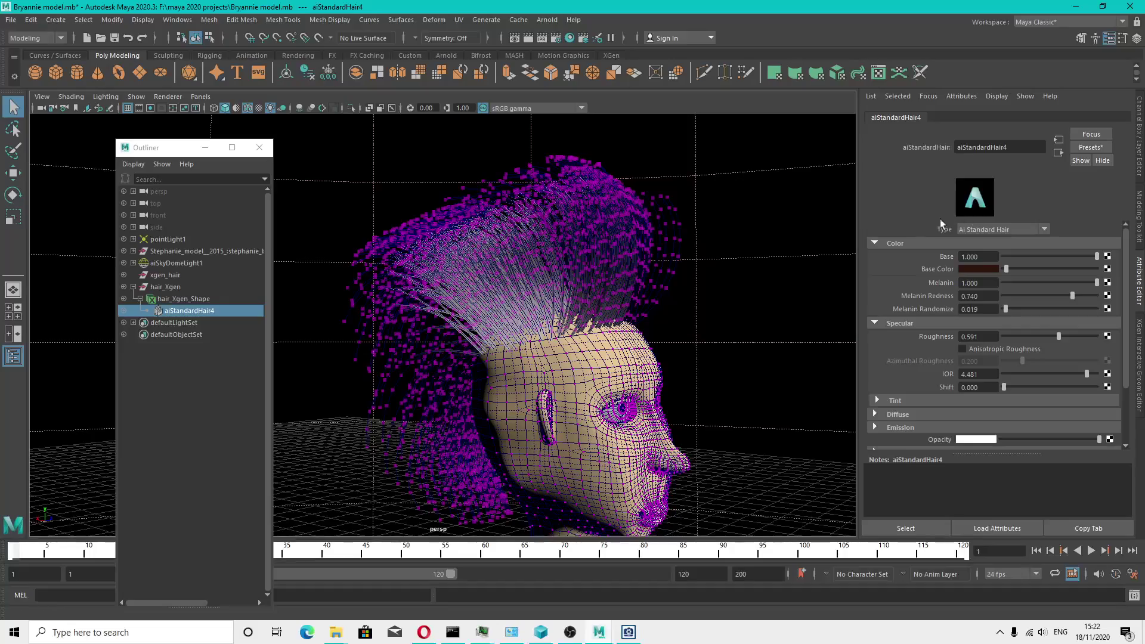
click(114, 38)
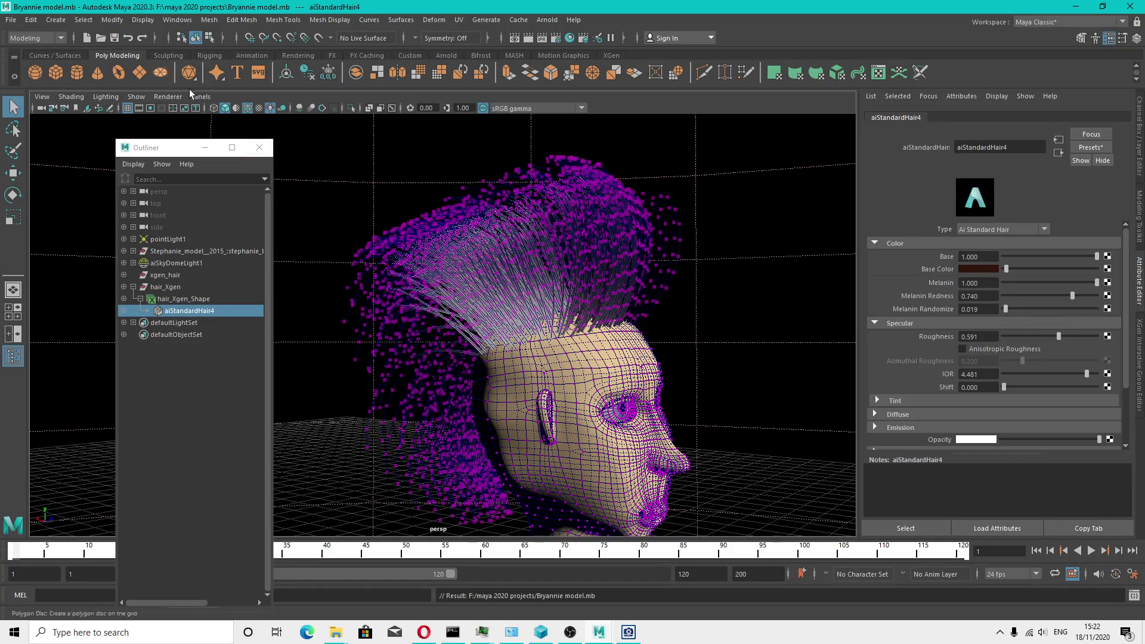
Set the smooth mesh Preview Division Levels of the hair_transplant mesh under main_character to 2
alt+drag(725, 352, 602, 379)
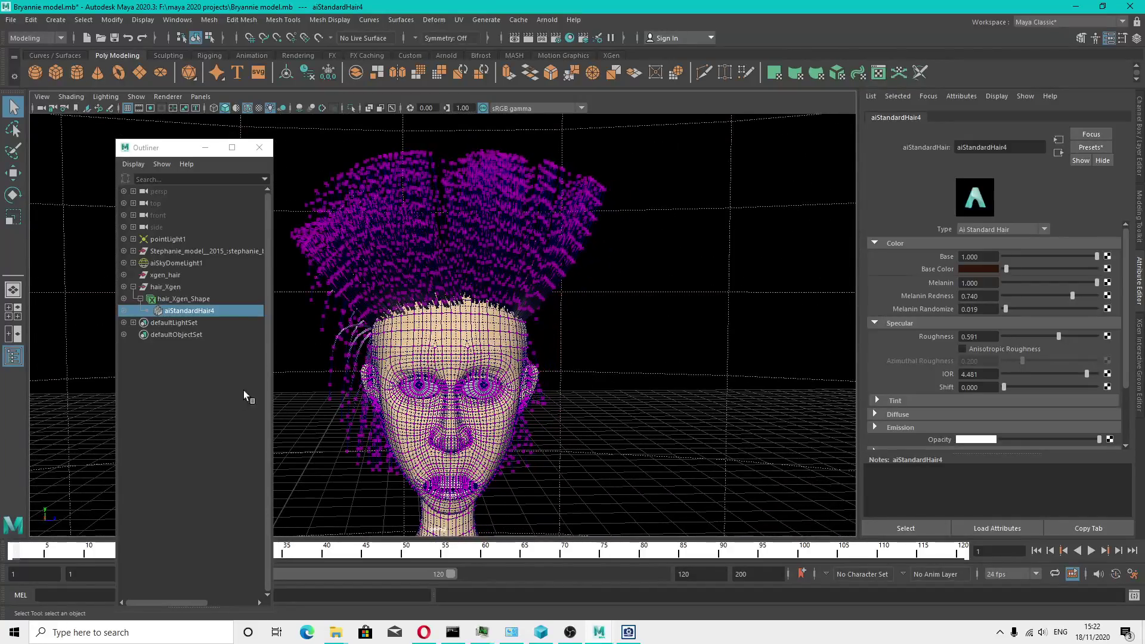
click(134, 250)
click(172, 263)
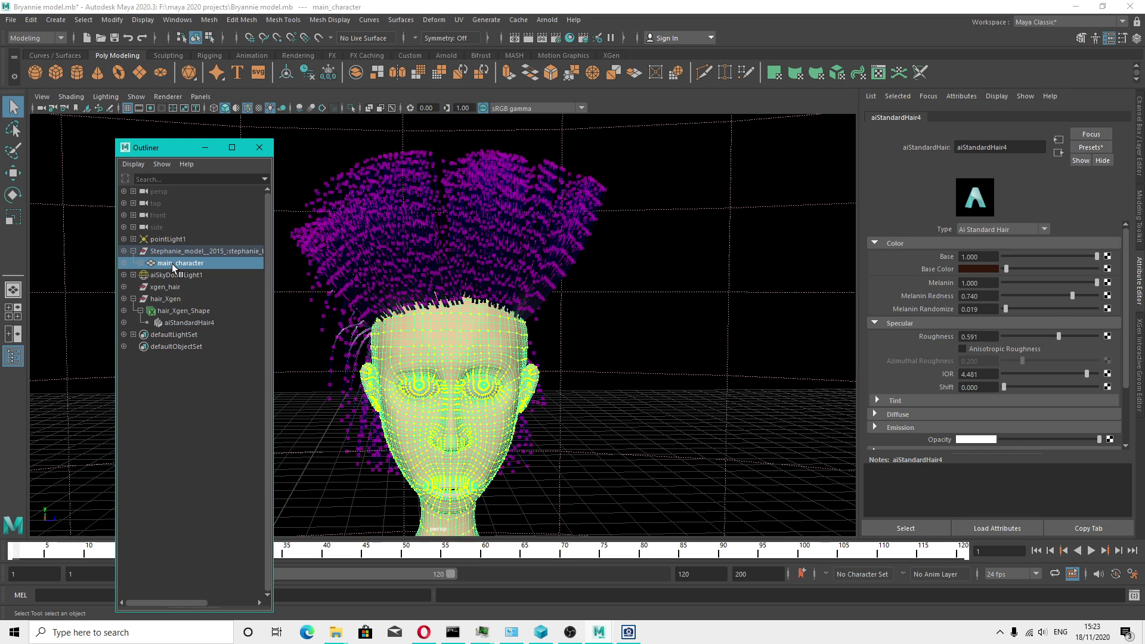
click(140, 263)
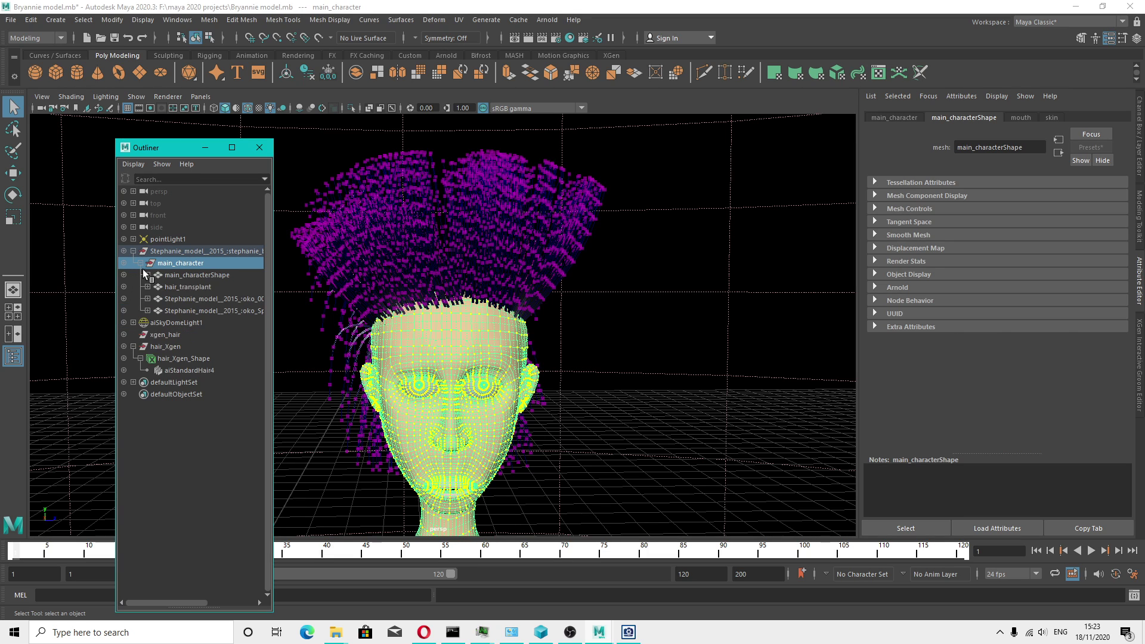
click(189, 288)
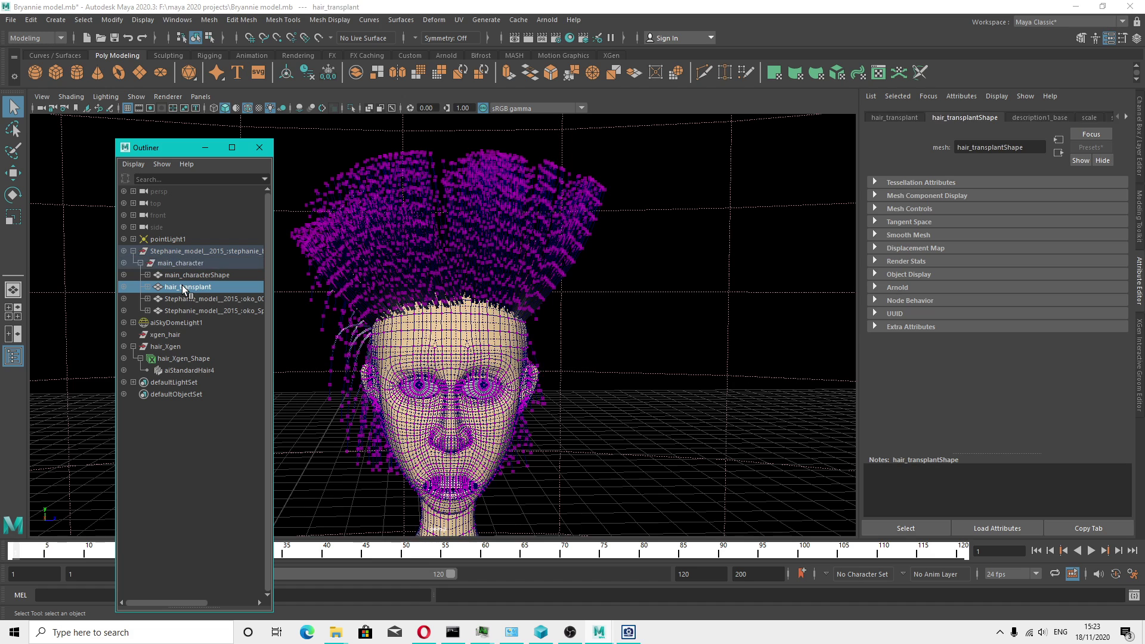
click(875, 235)
click(975, 344)
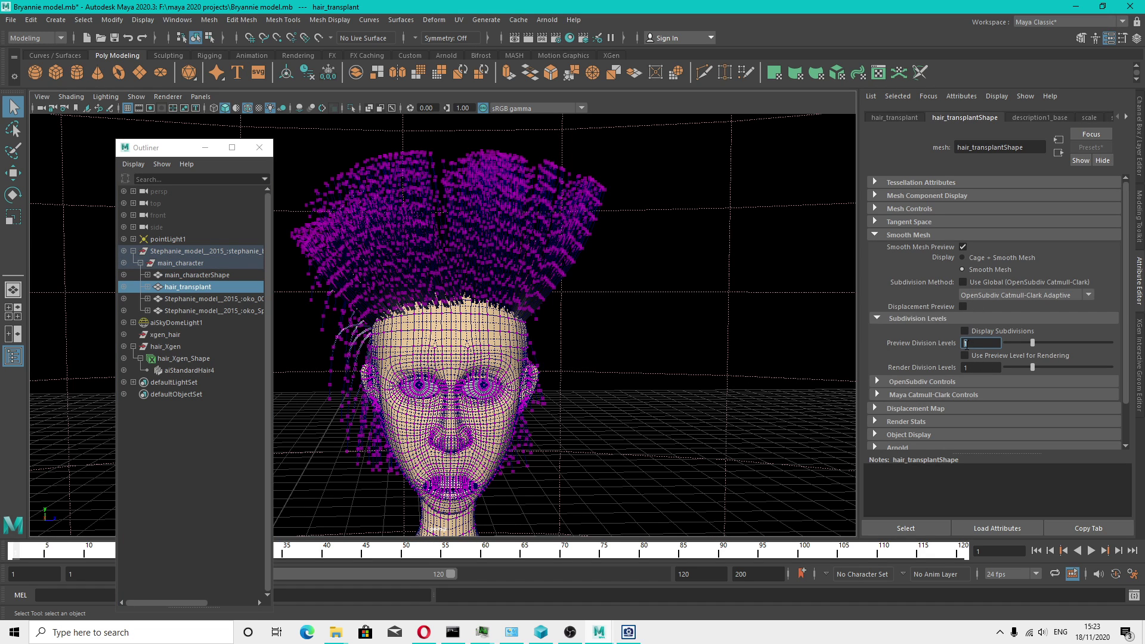
text(2)
key(Return)
Show the density grid settings of hair_Xgen's description1_base node and save the scene
click(174, 358)
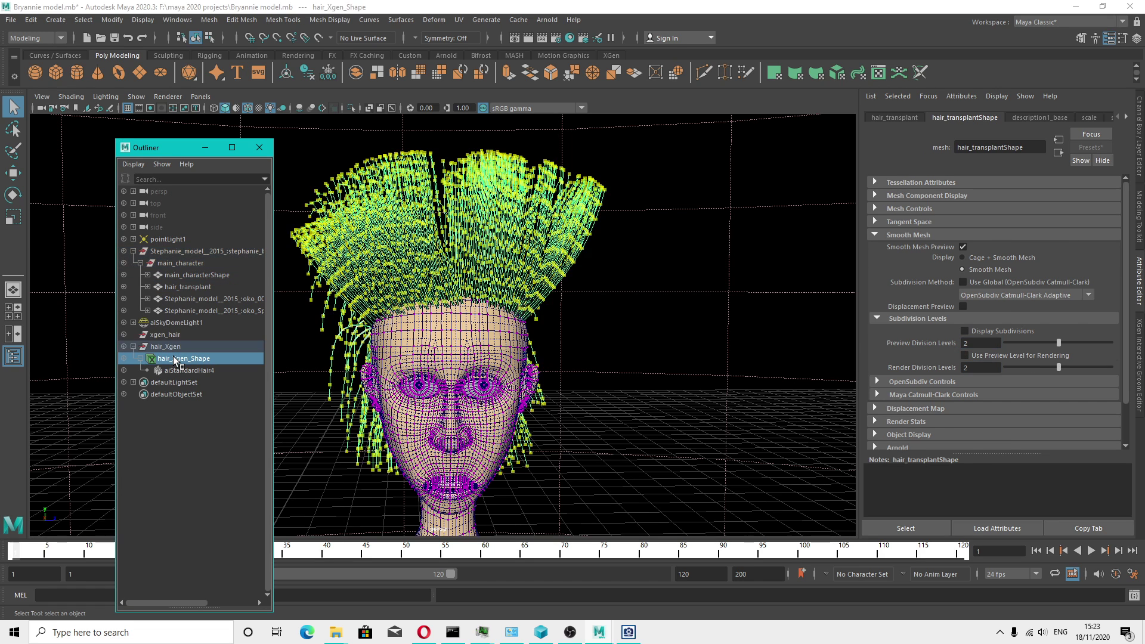
scroll(1017, 397, down, 3)
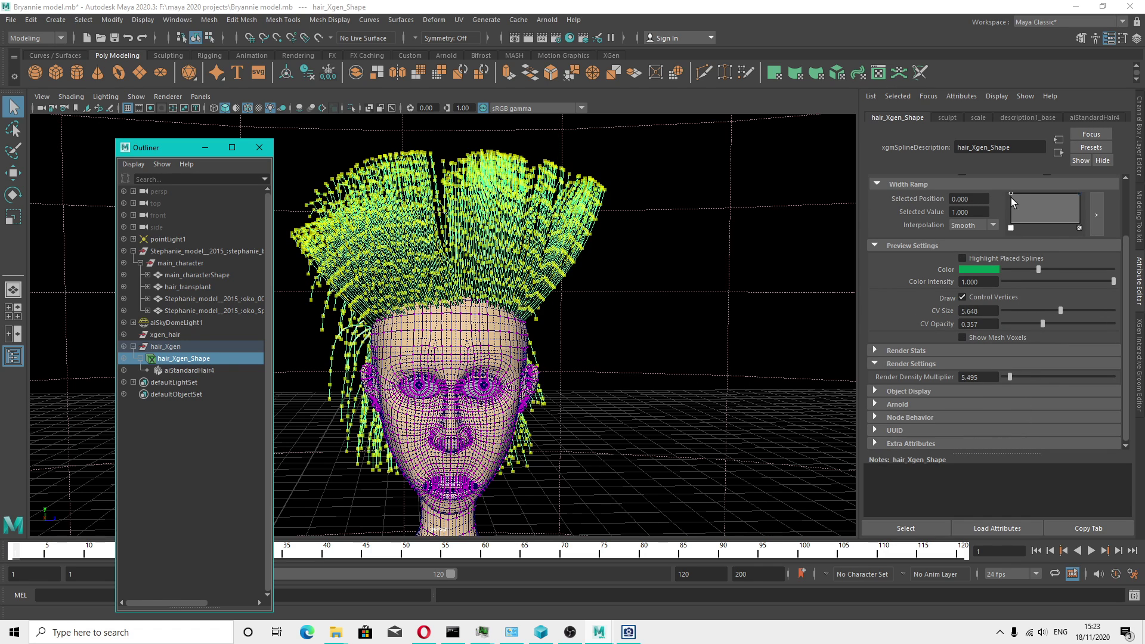
click(1138, 346)
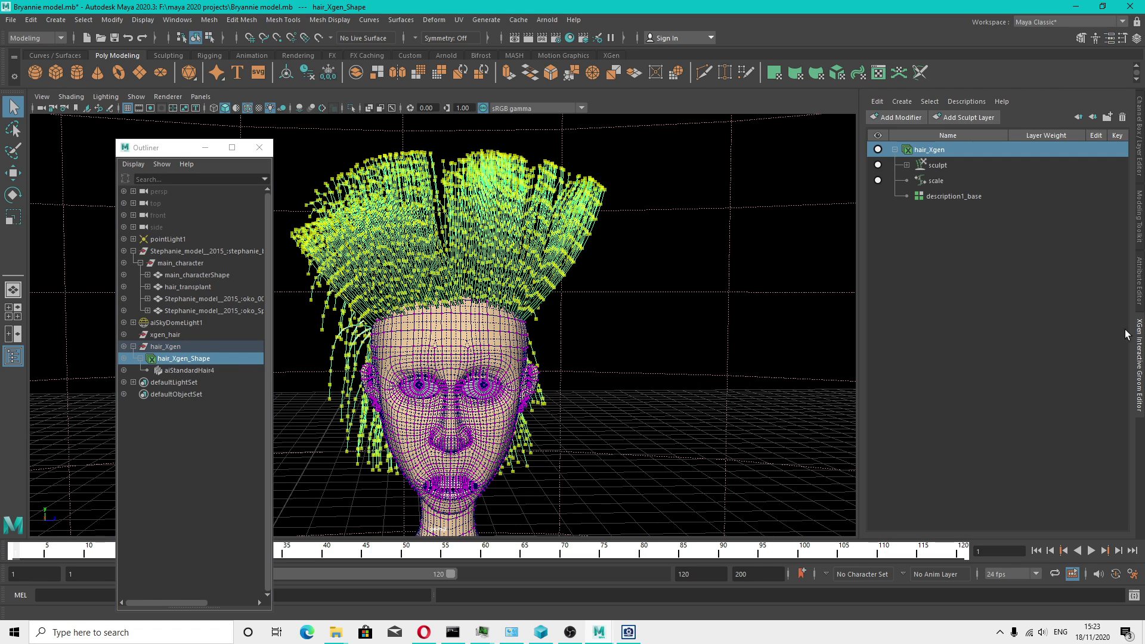
click(949, 197)
click(1140, 298)
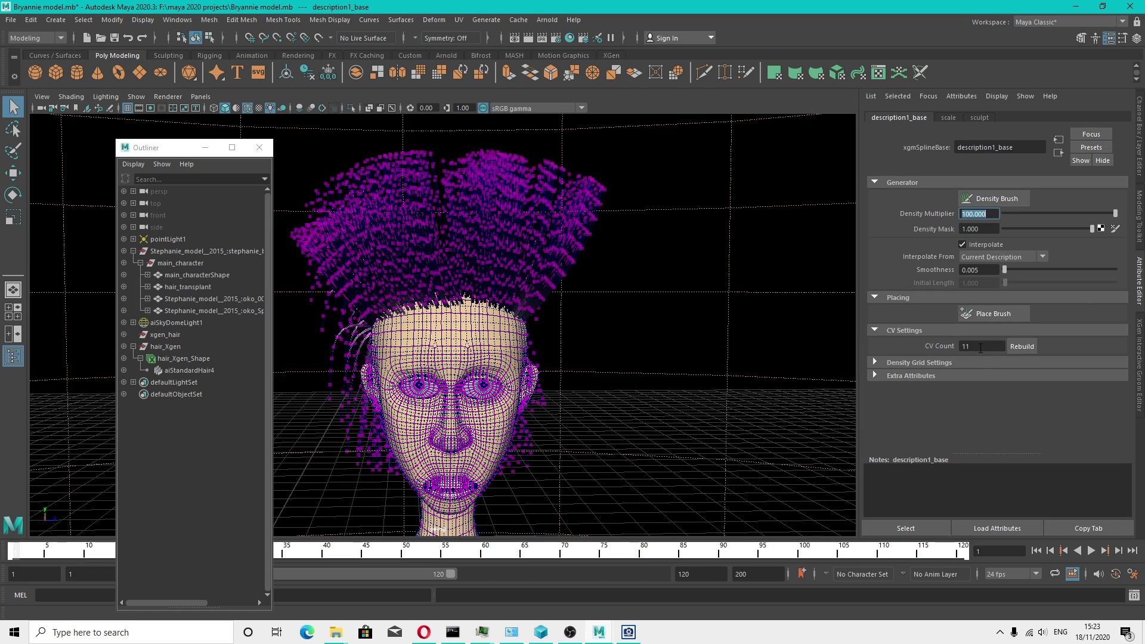
click(882, 364)
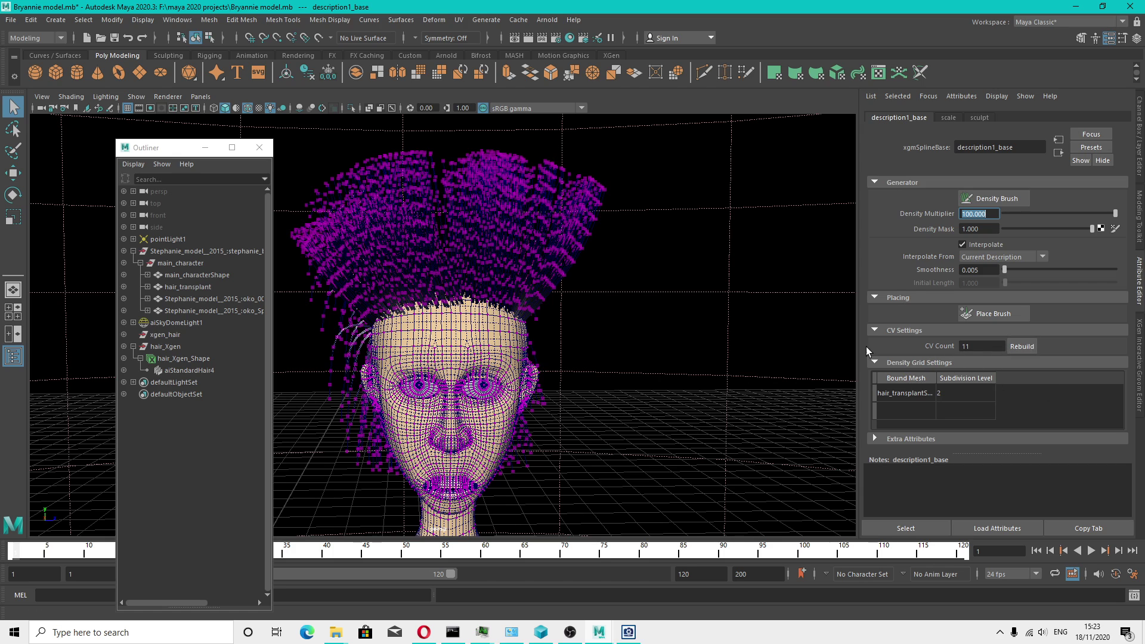
click(114, 38)
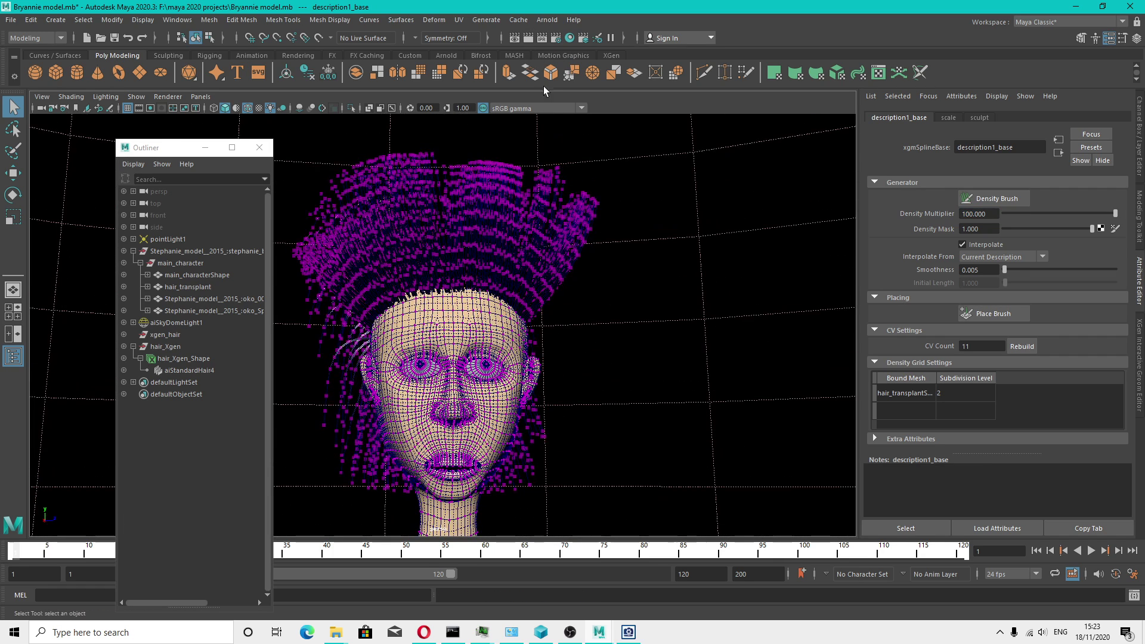
Render the perspective view with Arnold and view the comparison image Maya X gen Hair system.jpg in ACDSee before closing it
click(527, 38)
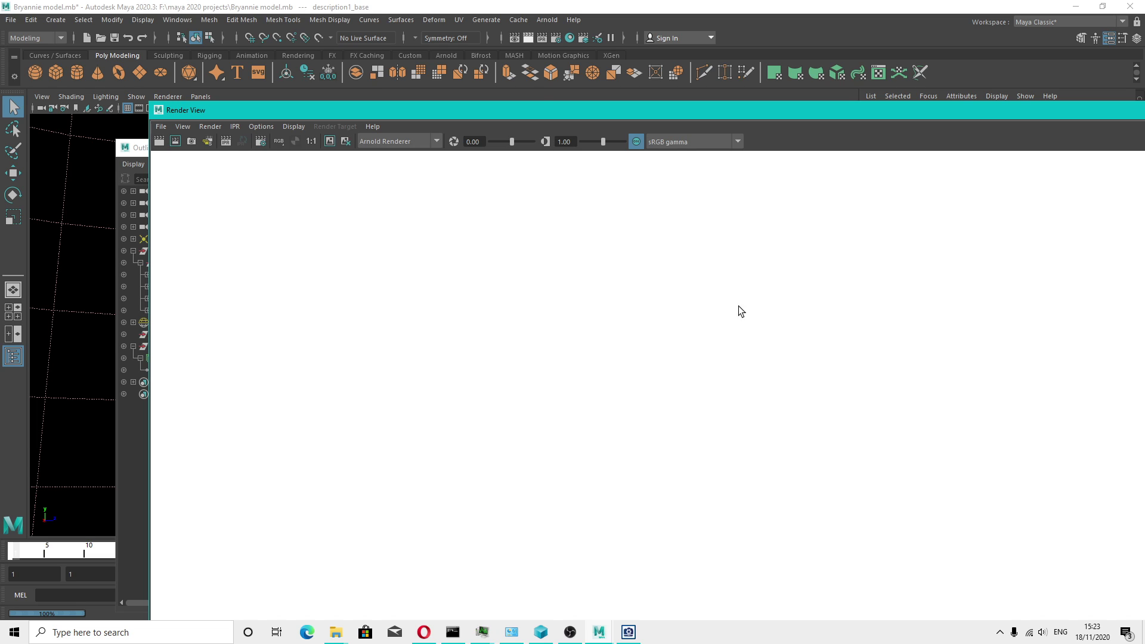
click(631, 634)
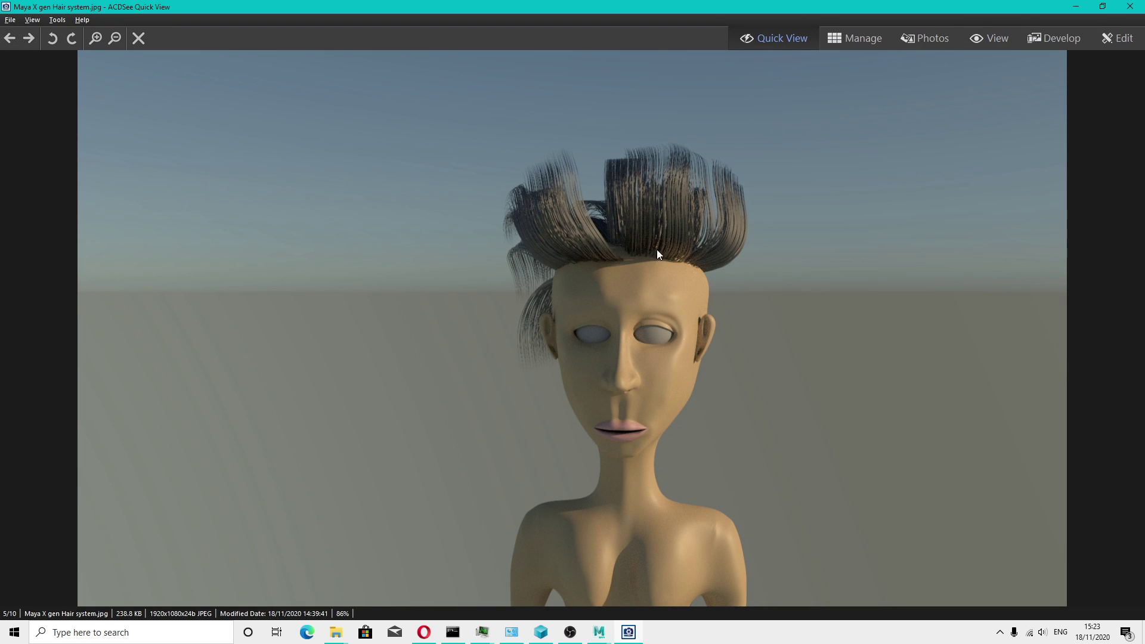
click(1131, 6)
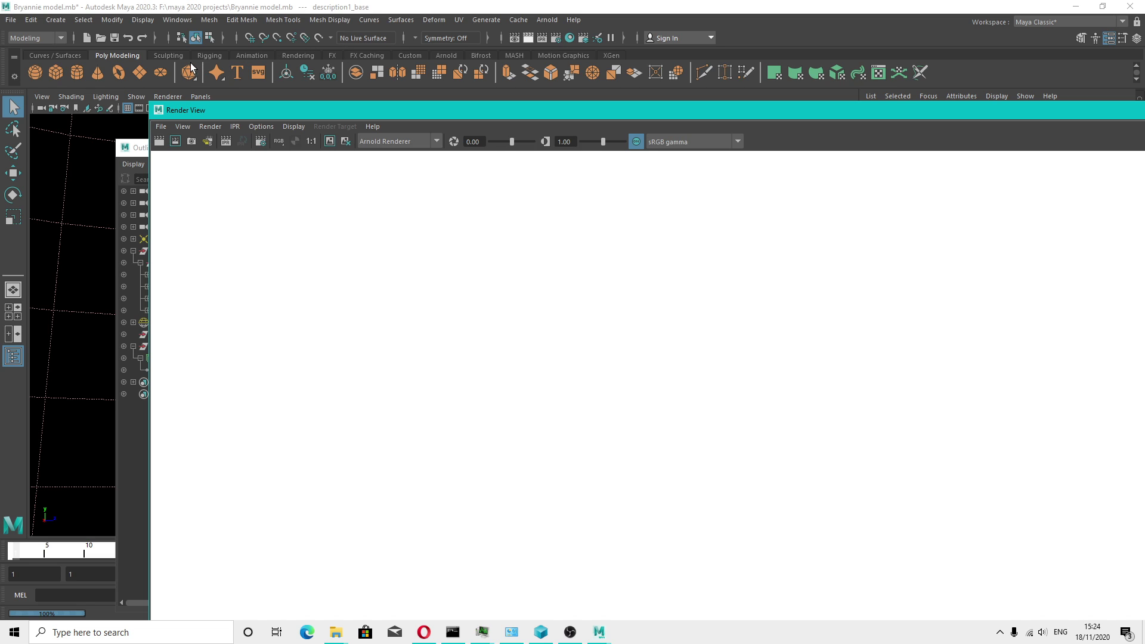
Maximize the finished Arnold render, examine the hair and stray strands, and close the Render View
click(608, 55)
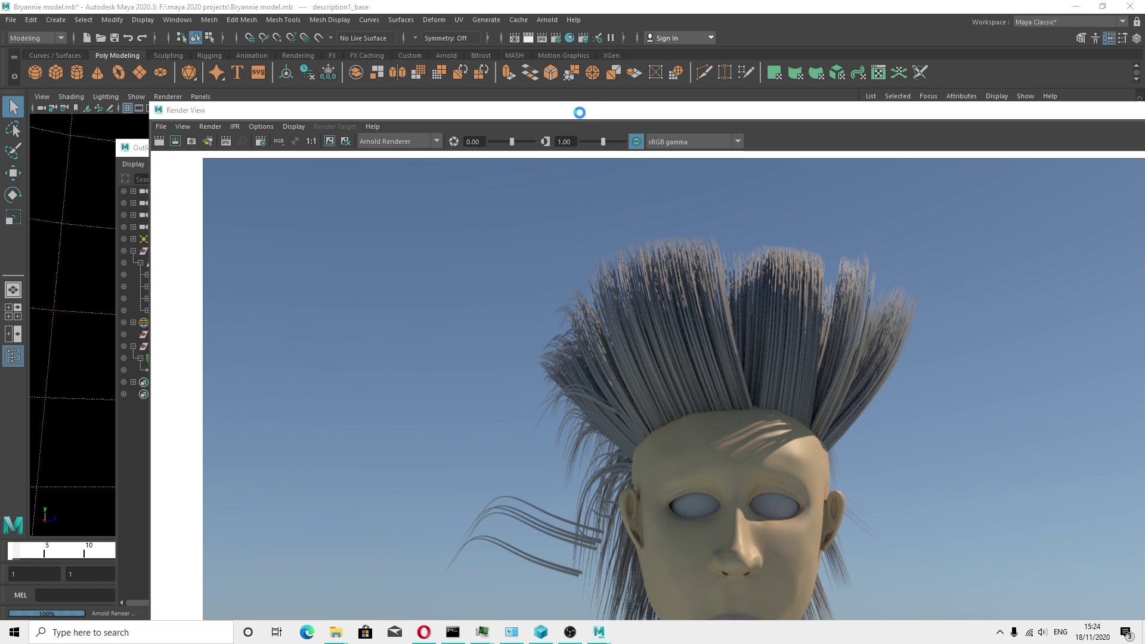
drag(691, 118, 561, 3)
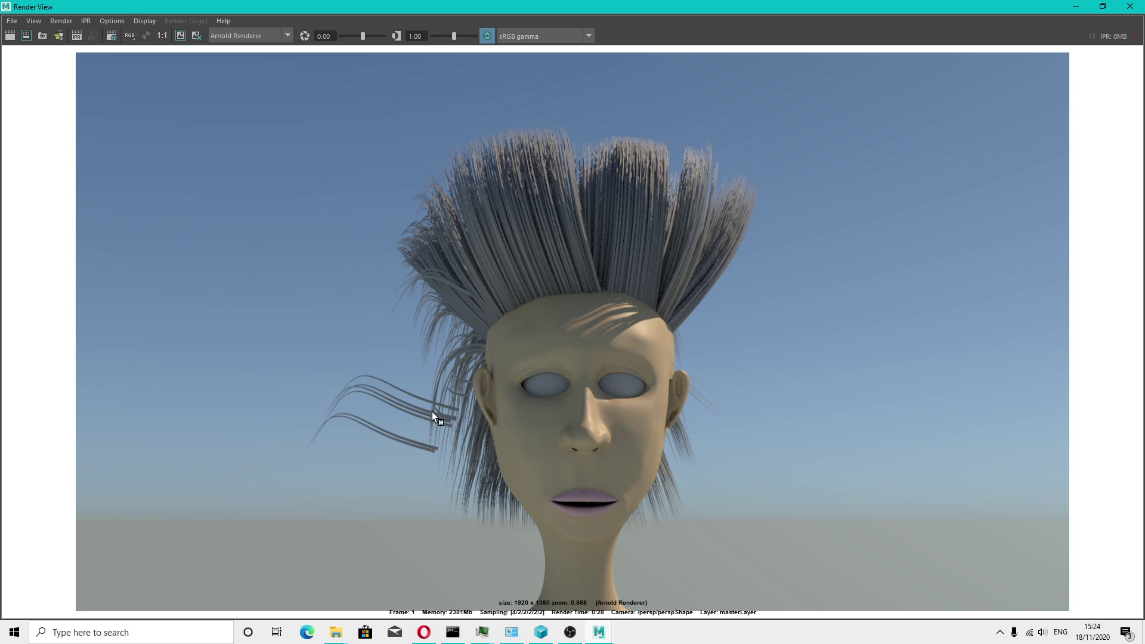
click(1130, 6)
Set the density grid Subdivision Level of the hair_transplant bound mesh in description1_base to 1
scroll(324, 392, up, 2)
scroll(377, 361, down, 3)
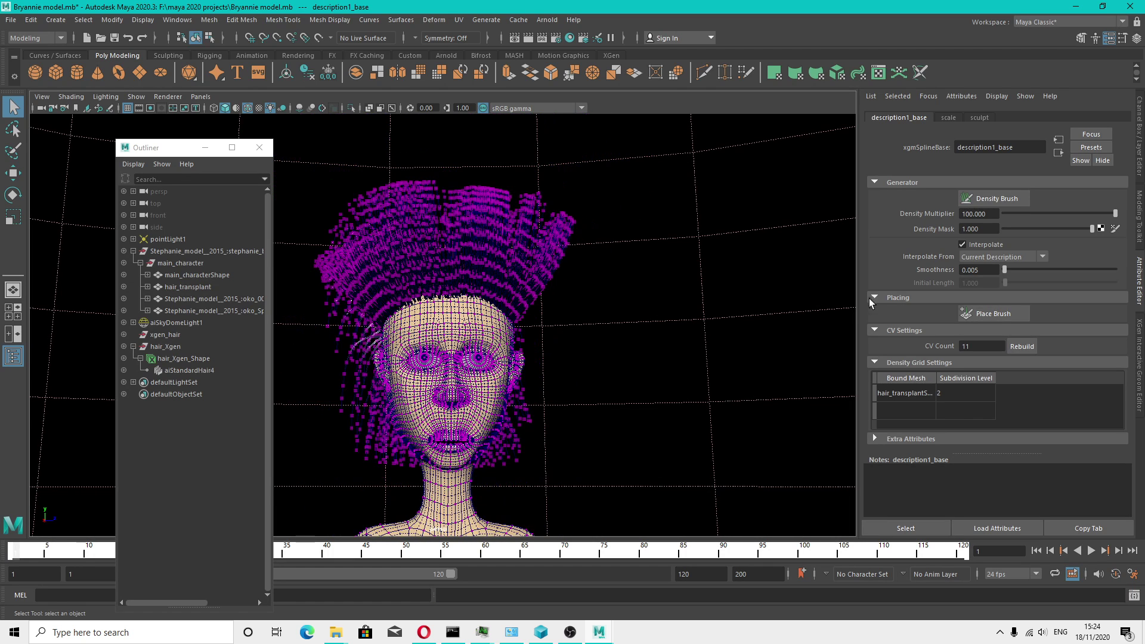
double_click(944, 396)
text(1)
key(Return)
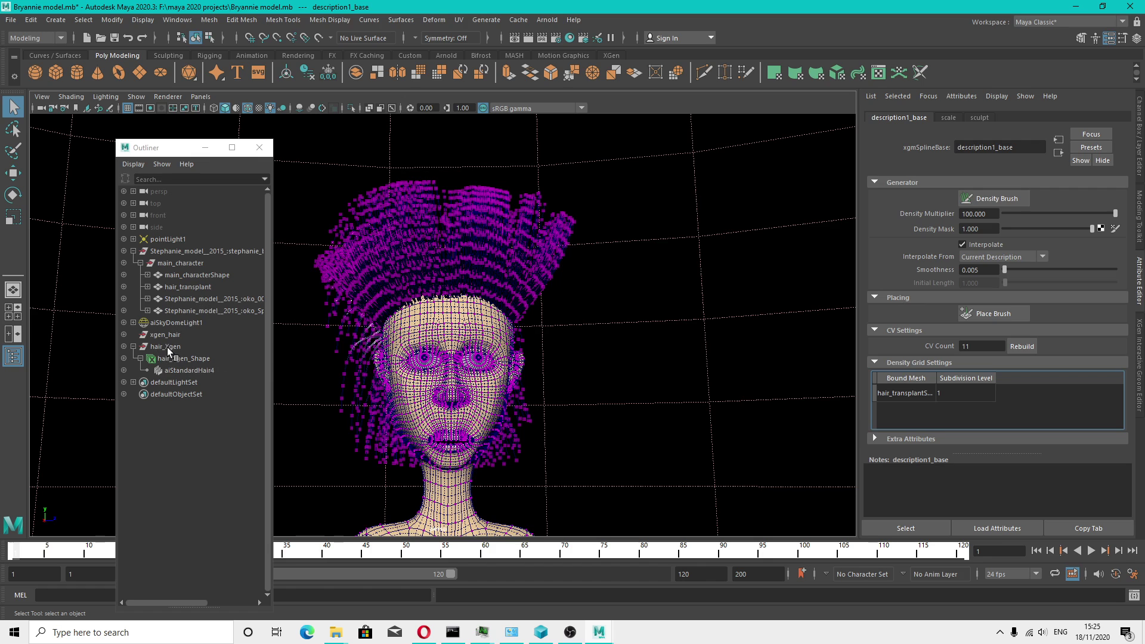
Check the division levels of hair_transplant and recheck the density grid Subdivision Level of description1_base
click(196, 288)
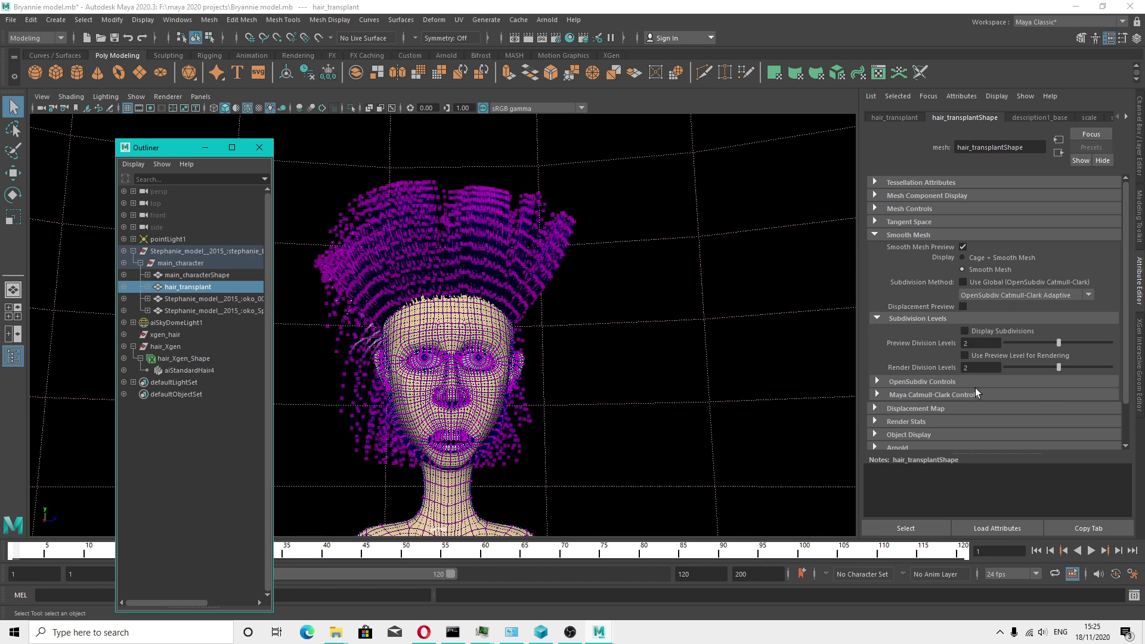
click(169, 360)
click(1135, 395)
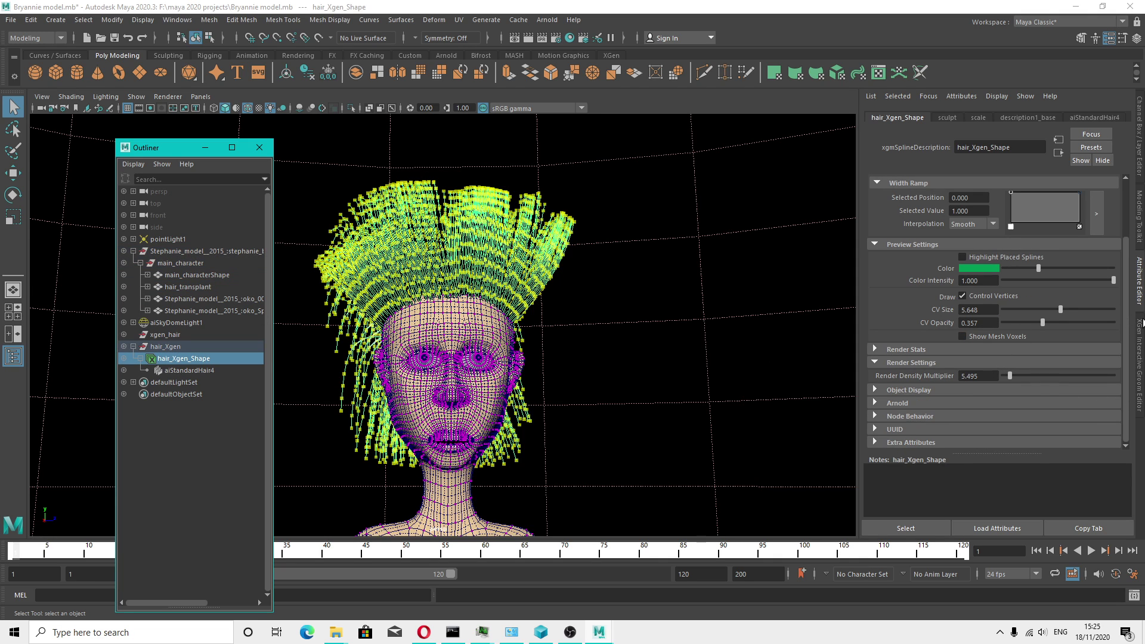
click(955, 196)
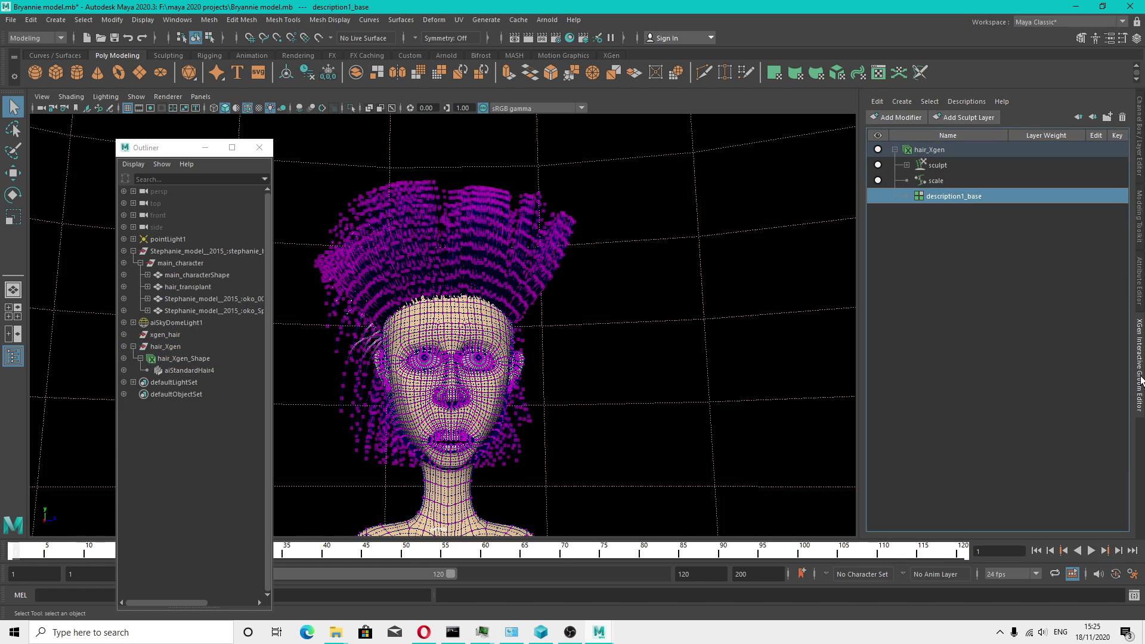
click(1140, 291)
click(957, 393)
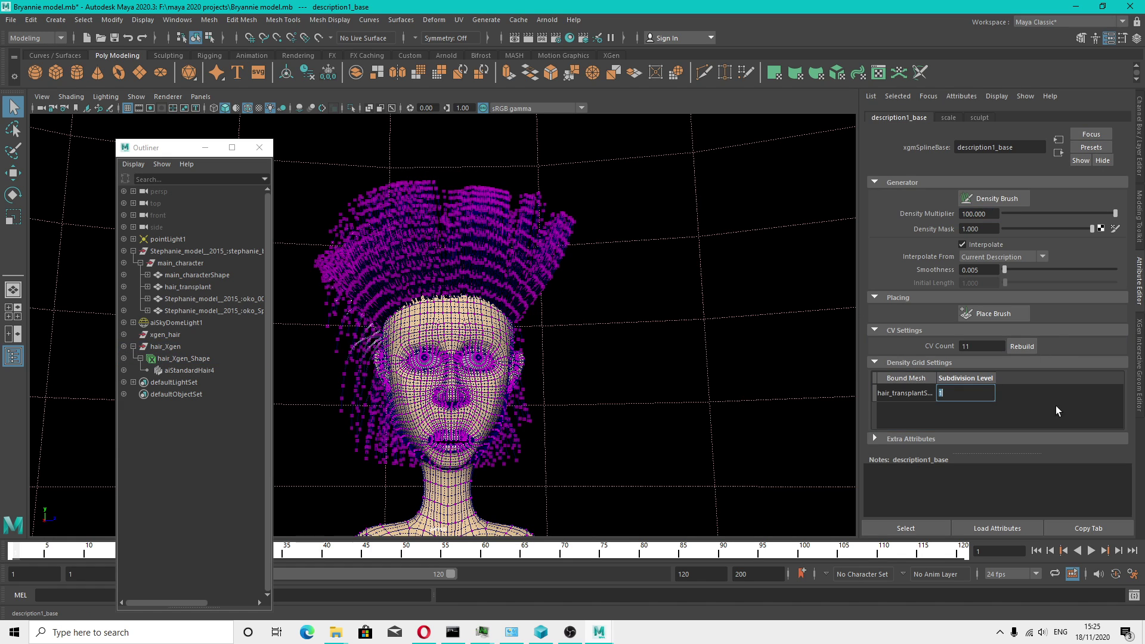
alt+drag(562, 299, 593, 308)
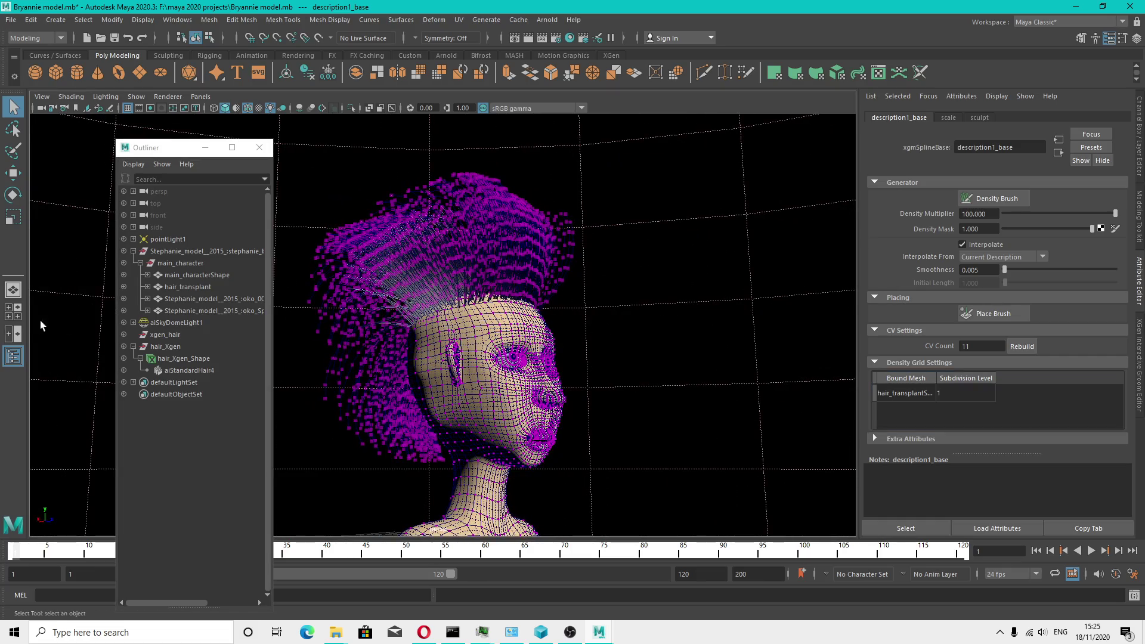
Set the aiPhysicalSky1 of aiSkyDomeLight1 to Turbidity 1.922, Elevation 33.614, Intensity 1.233 and Sun Size 0.690
click(163, 383)
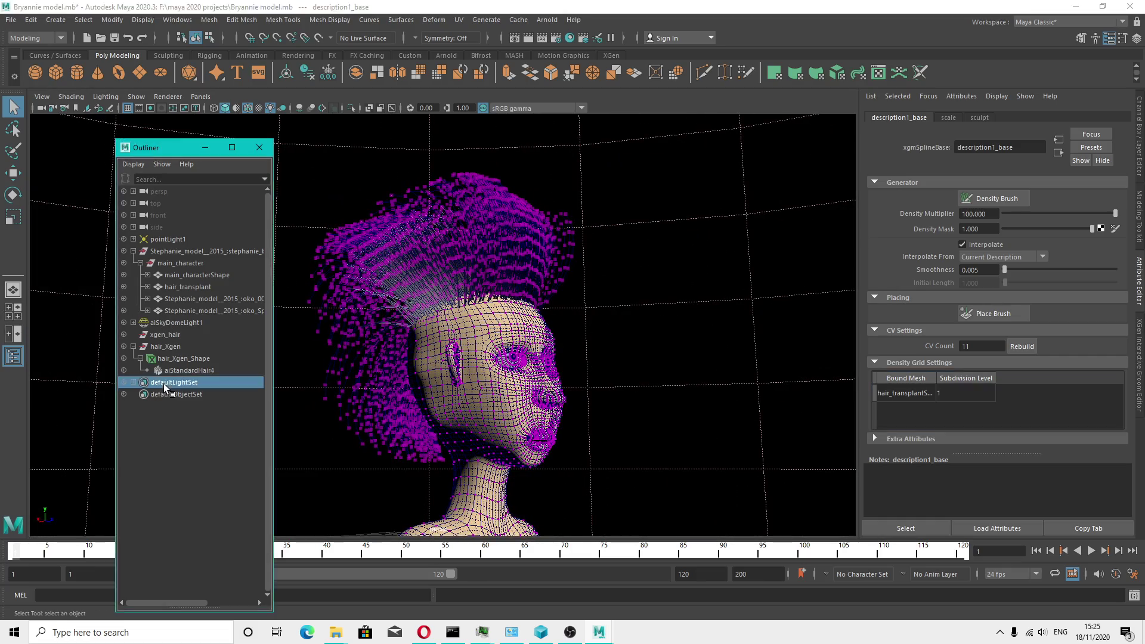
click(134, 383)
click(191, 395)
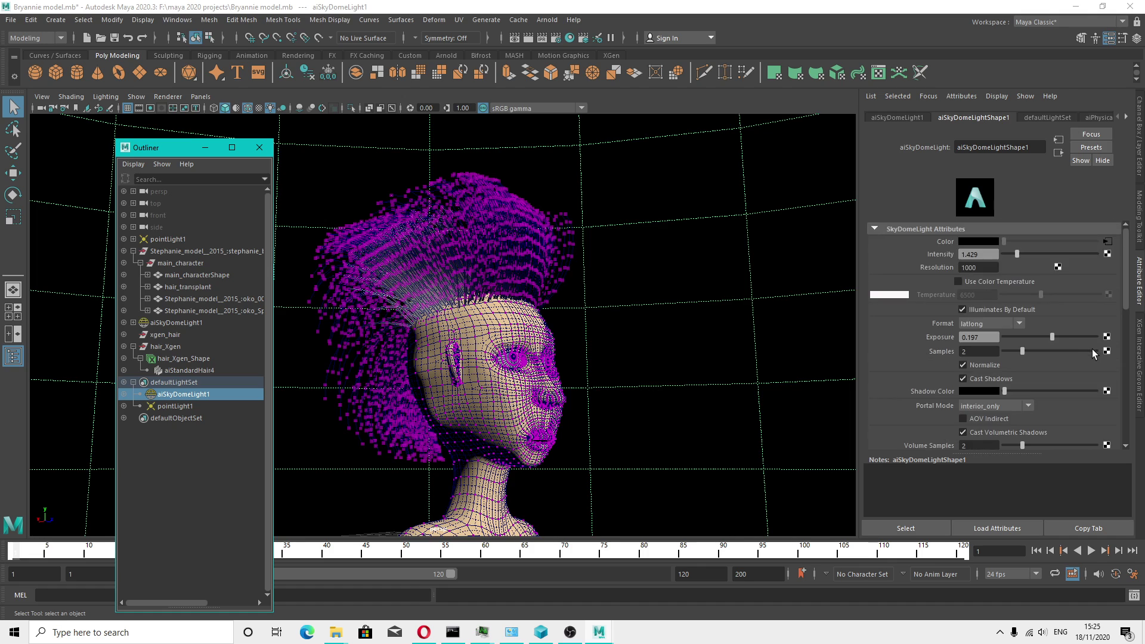
click(1069, 117)
click(1087, 119)
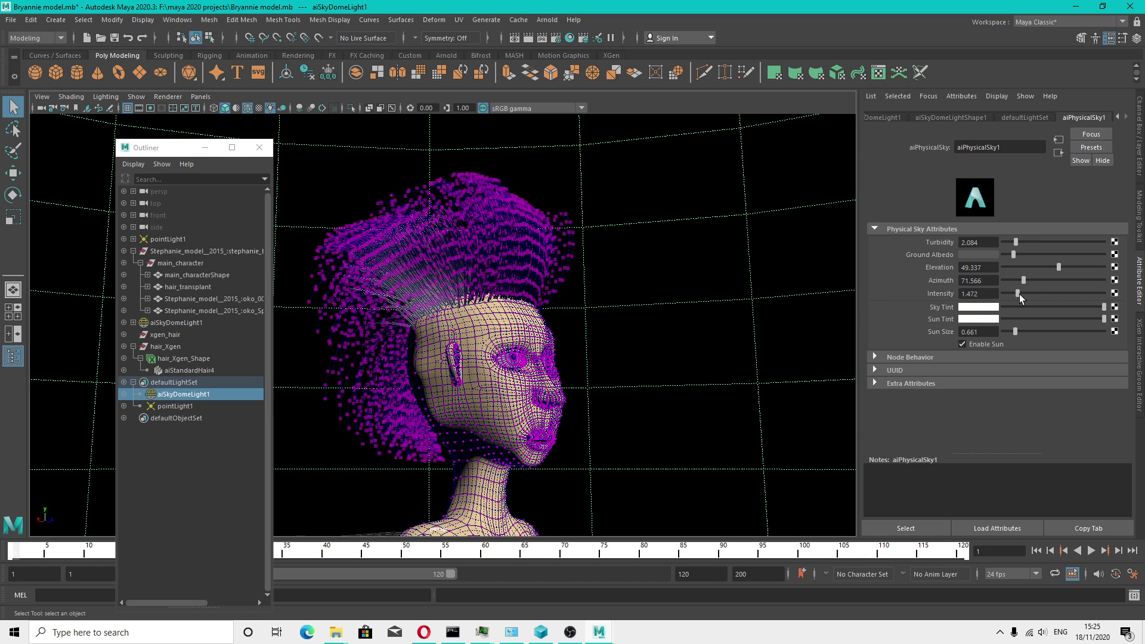
drag(1018, 294, 1015, 295)
drag(1016, 242, 1041, 268)
click(900, 360)
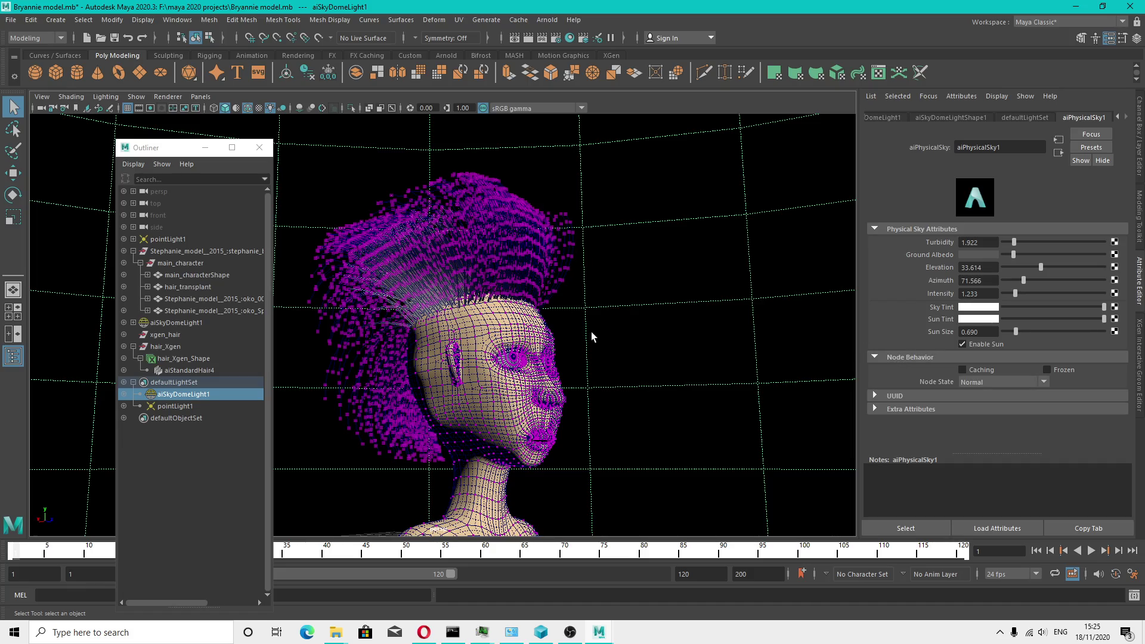
Save the scene and render a three-quarter perspective view of the head with Arnold
alt+drag(593, 338, 608, 373)
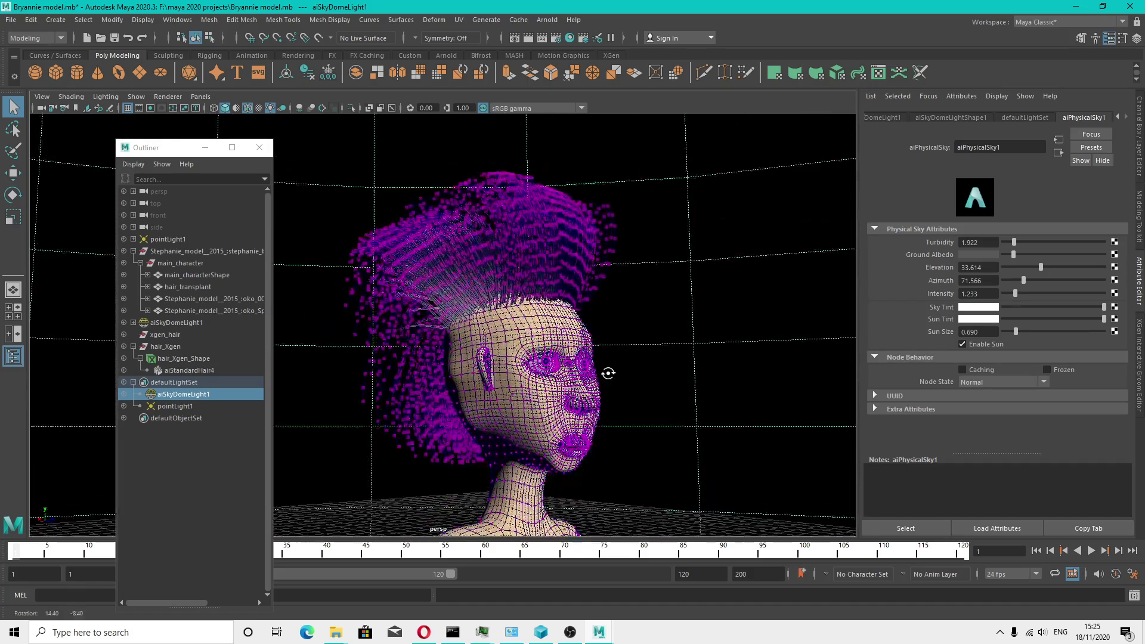
click(114, 37)
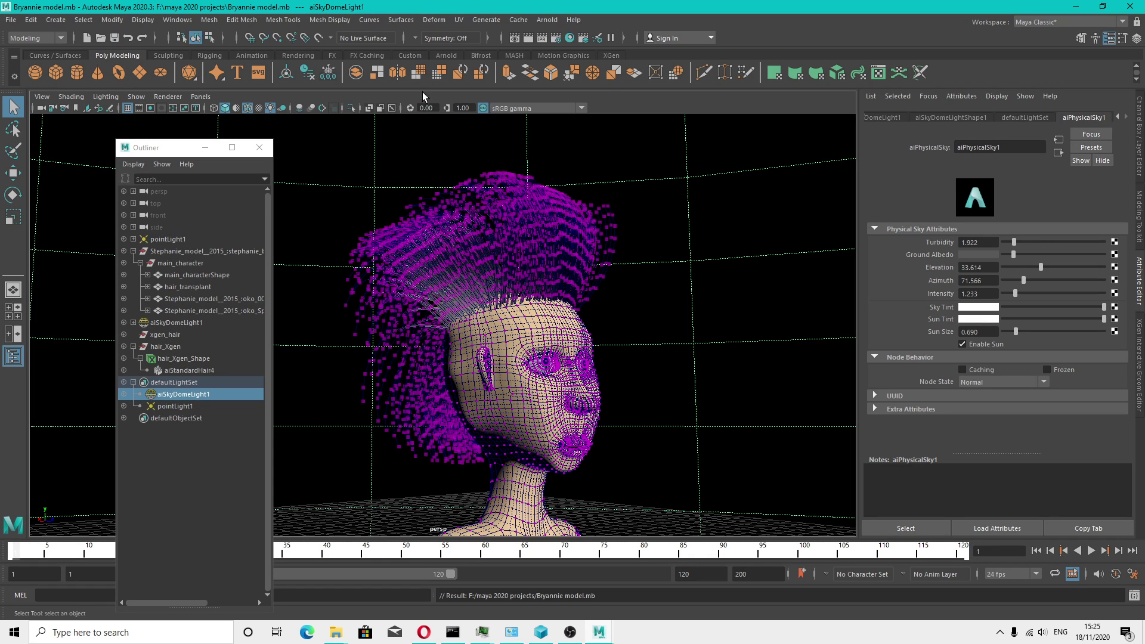
click(531, 38)
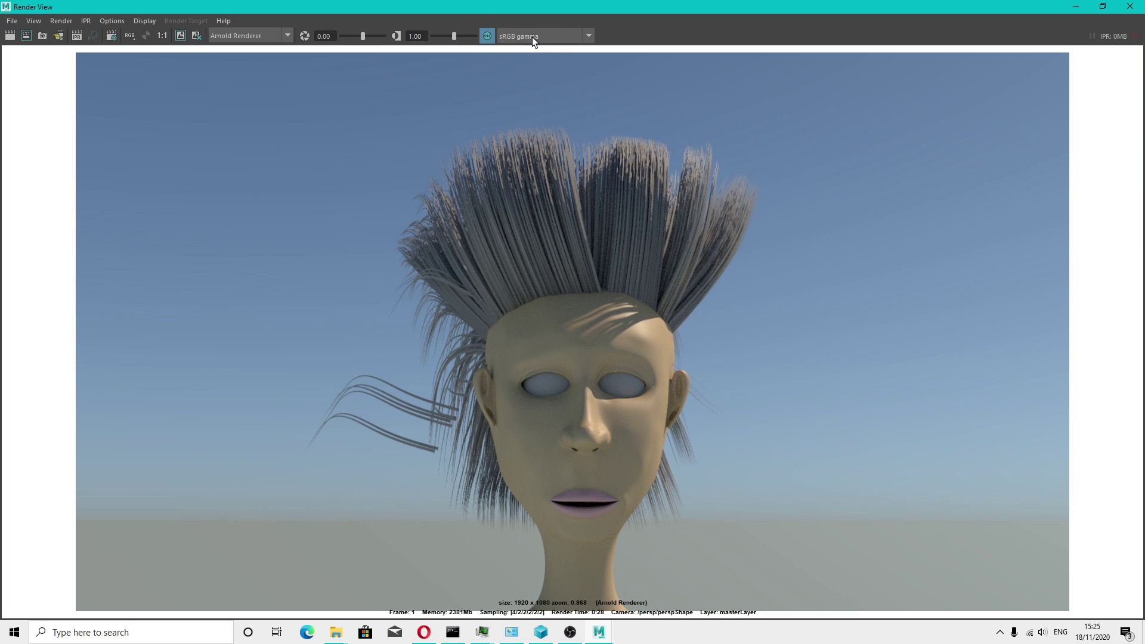
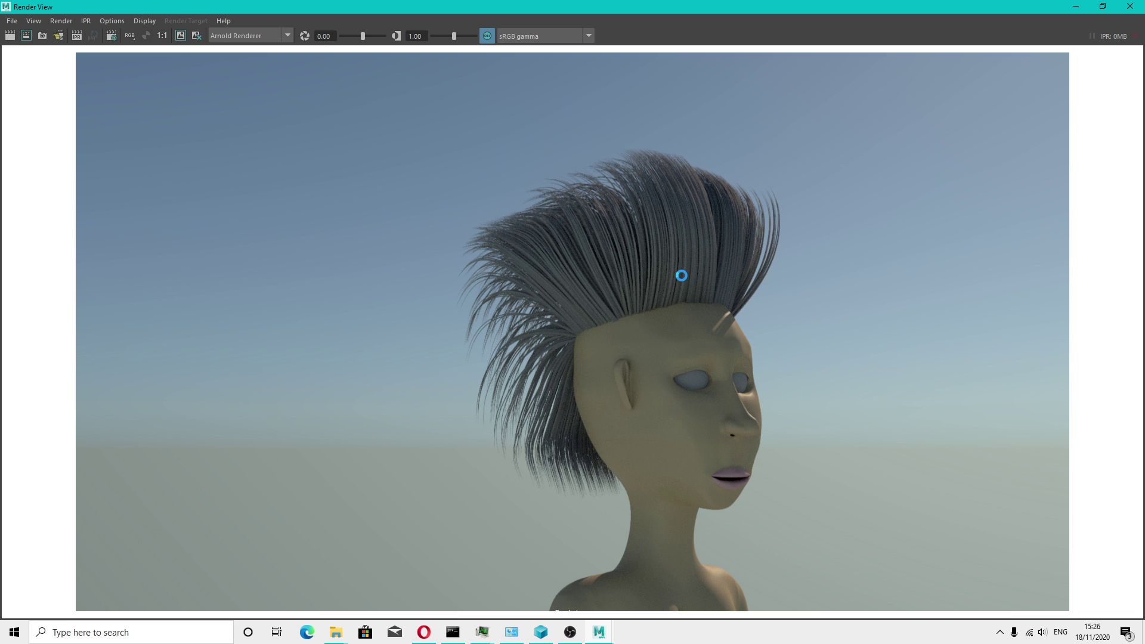
click(570, 633)
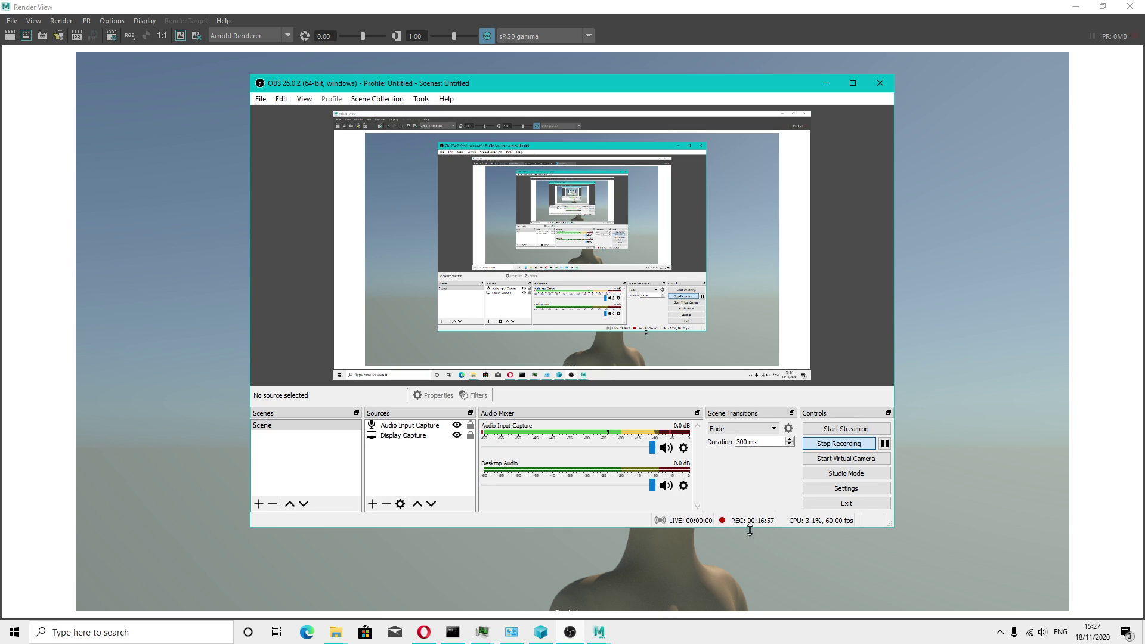
click(825, 83)
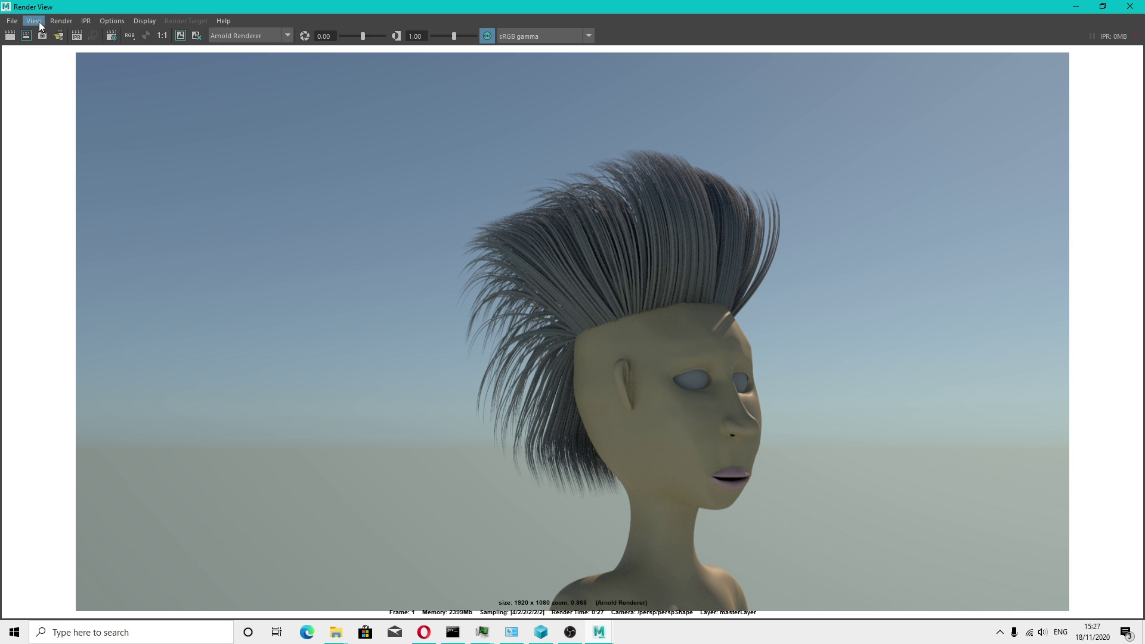
Restore the Render View to a smaller window and open the options for saving the rendered image
double_click(36, 7)
click(34, 26)
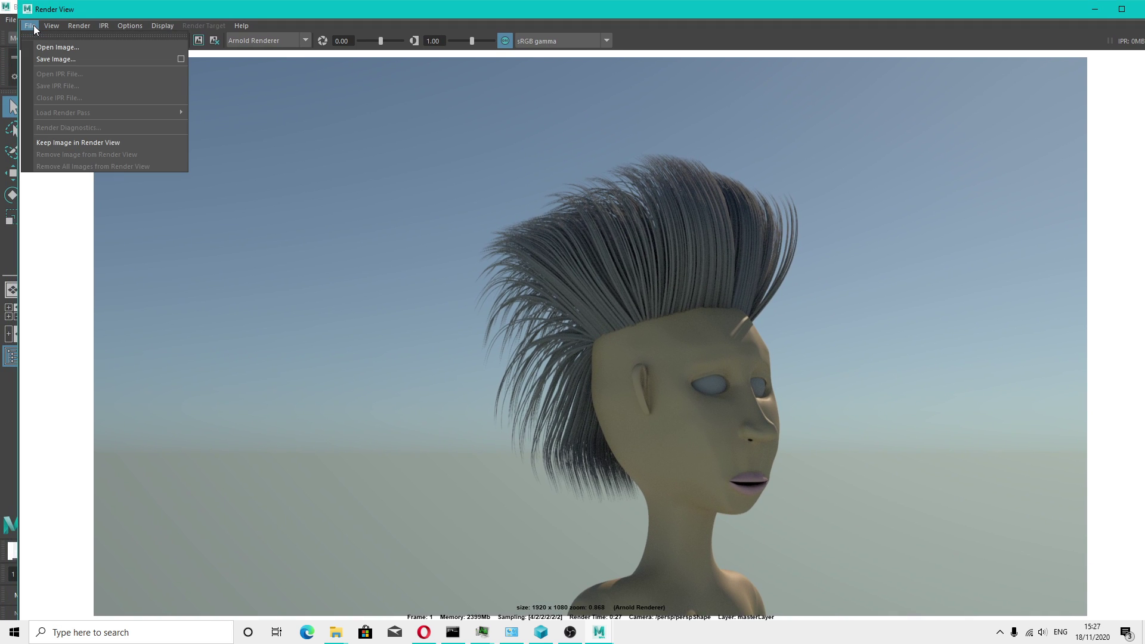
click(180, 59)
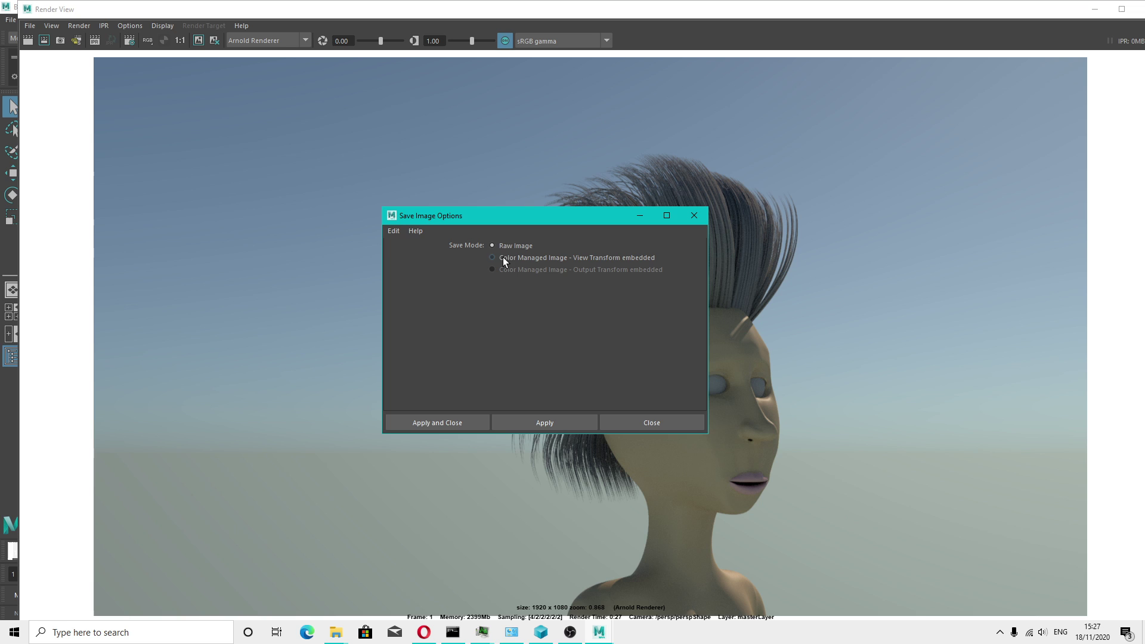
Switch to the maya 2020 projects folder in File Explorer, view Maya 2020 hair shader.jpg in ACDSee, and return to Maya
click(336, 634)
click(554, 596)
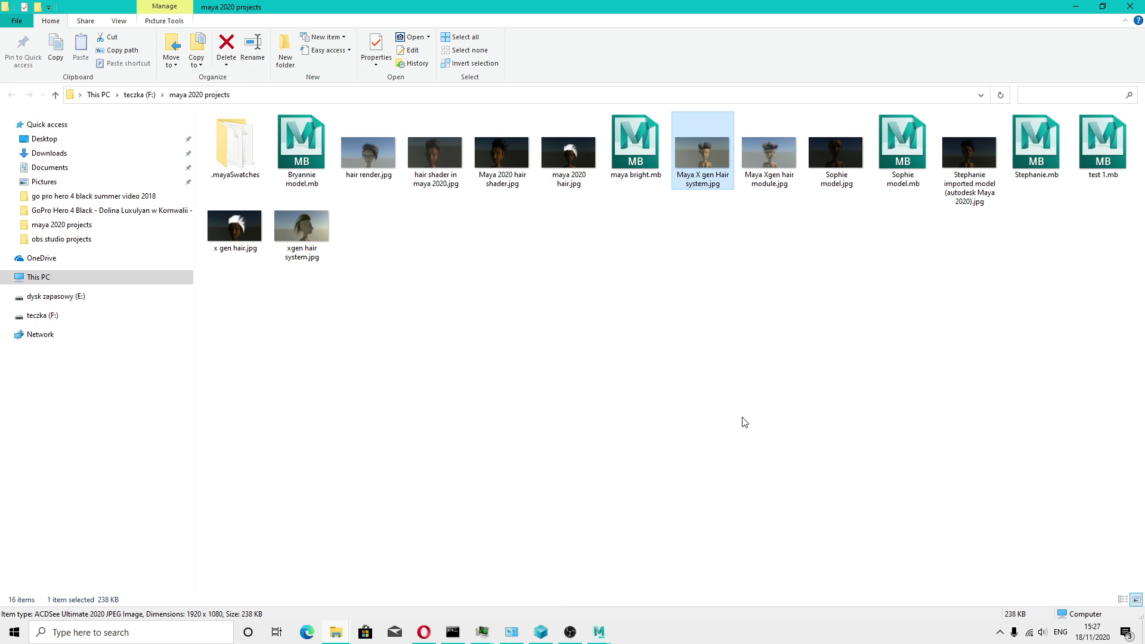
double_click(501, 161)
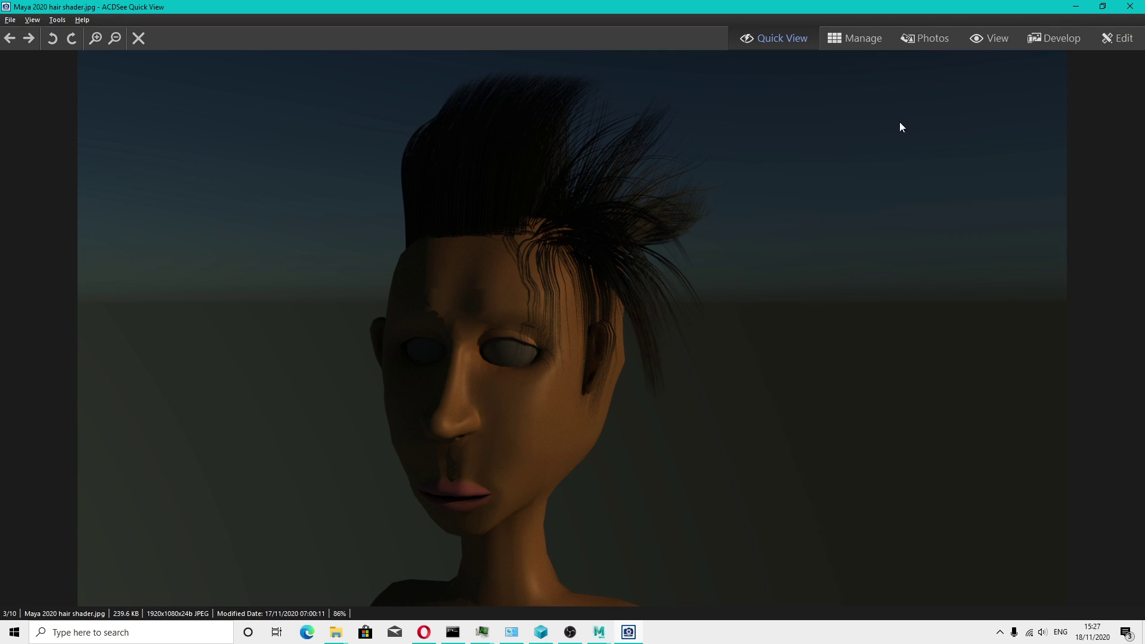
click(1131, 7)
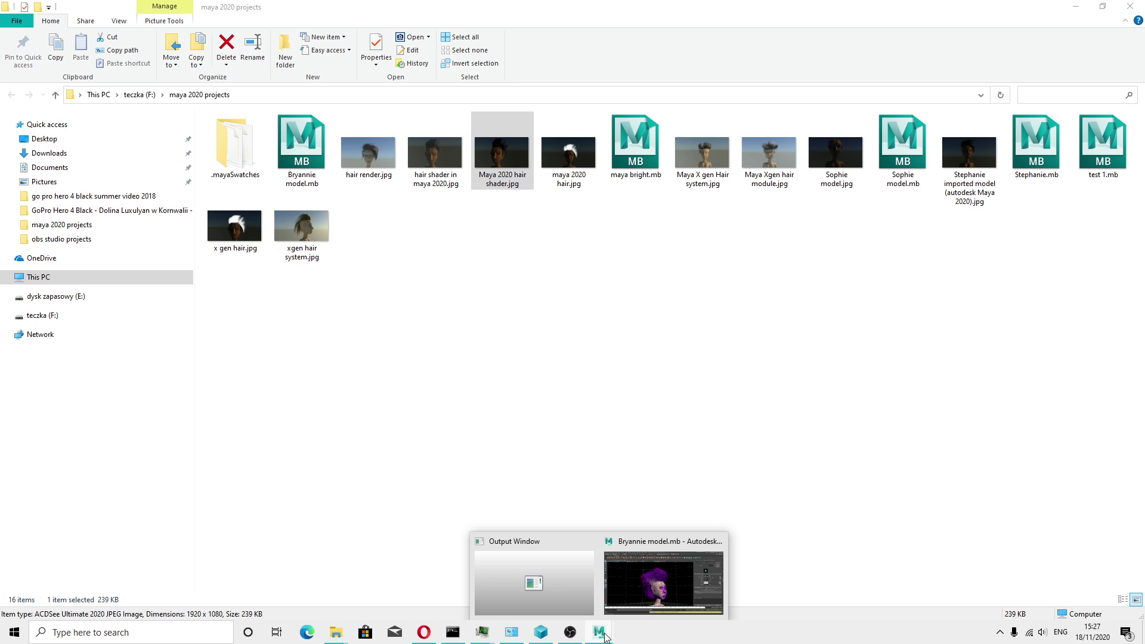
click(352, 575)
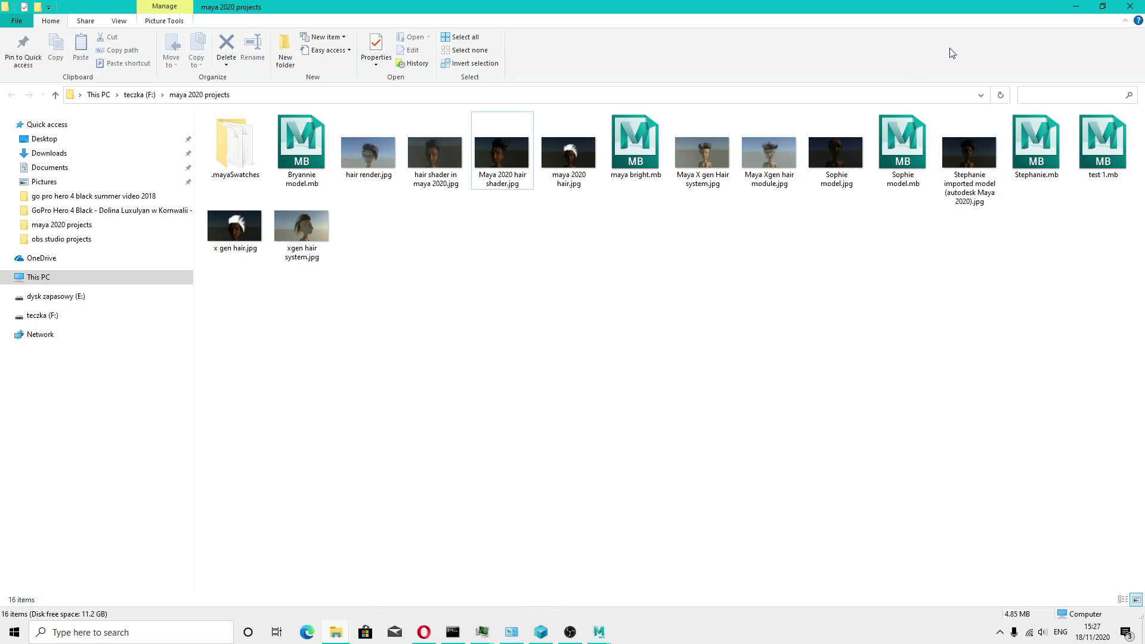
click(1073, 7)
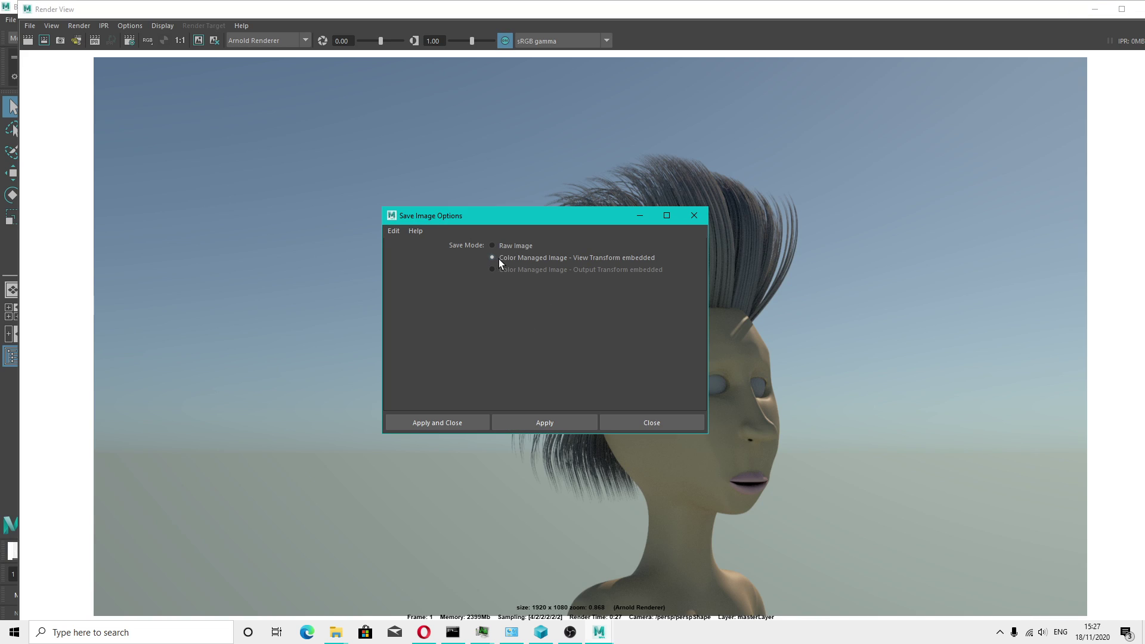
Apply the save mode Color Managed Image - View Transform embedded and choose JPEG as the file type for the render
click(567, 424)
click(650, 424)
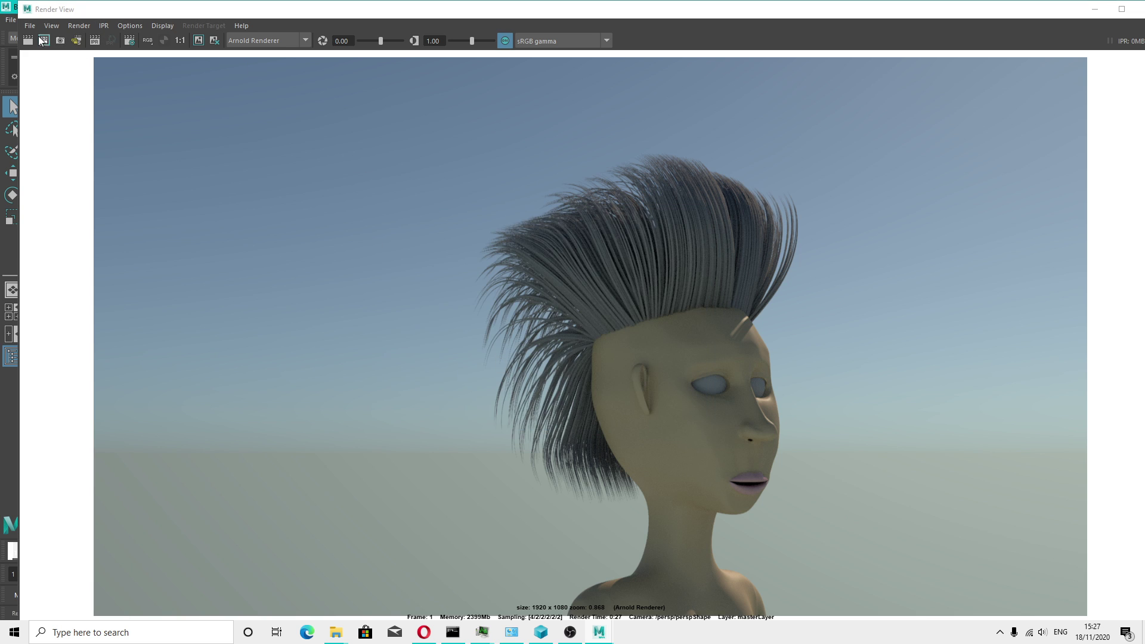
click(29, 25)
click(55, 59)
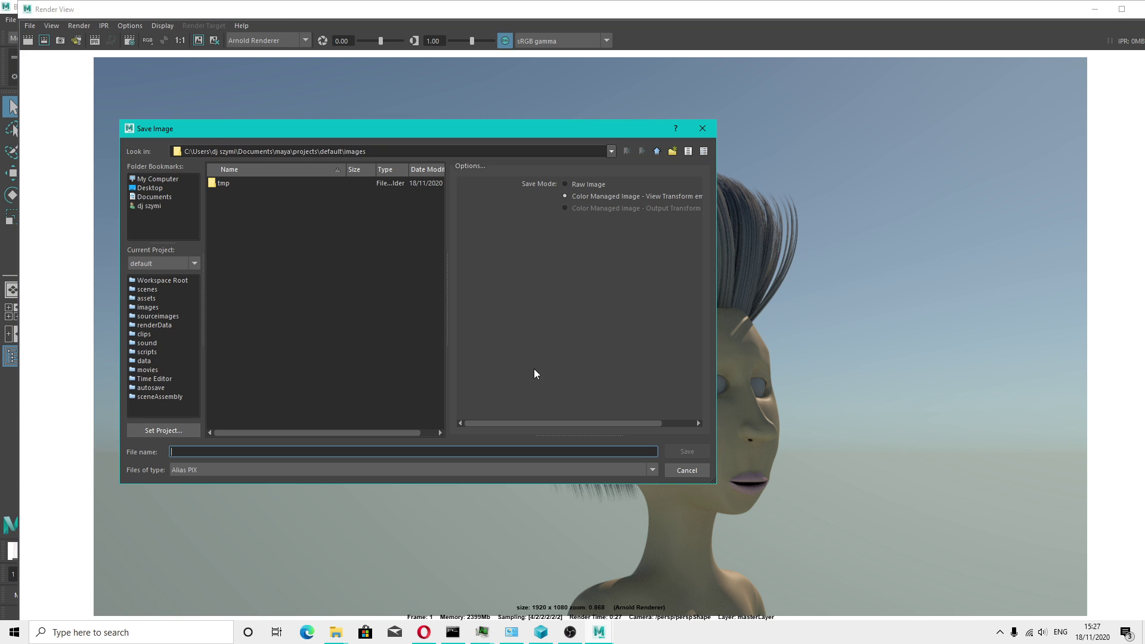
click(210, 471)
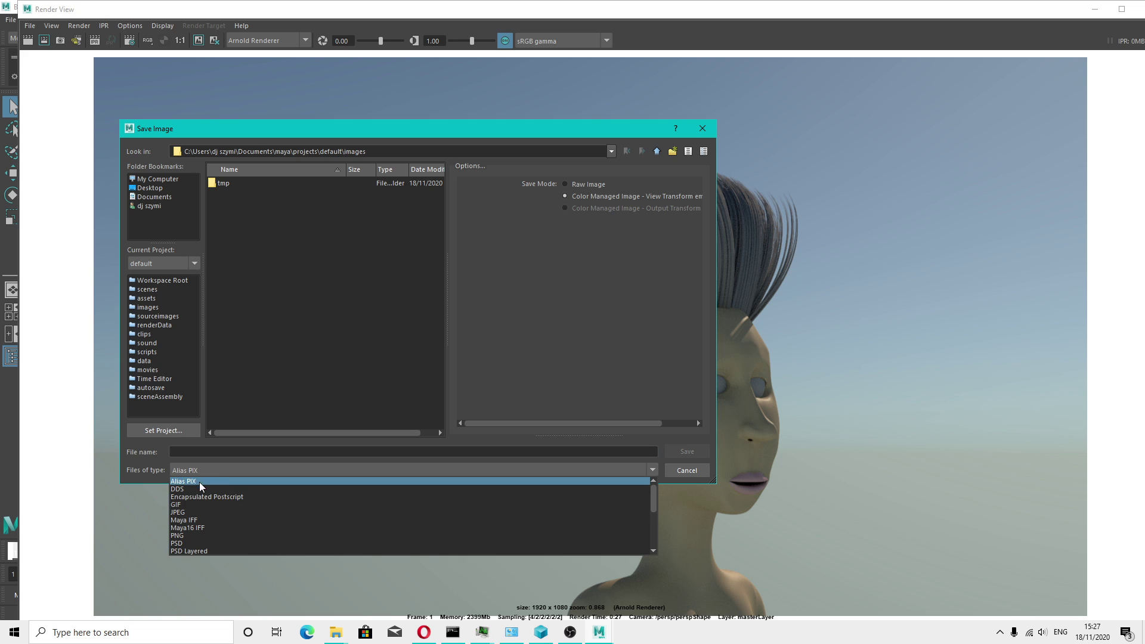
click(191, 514)
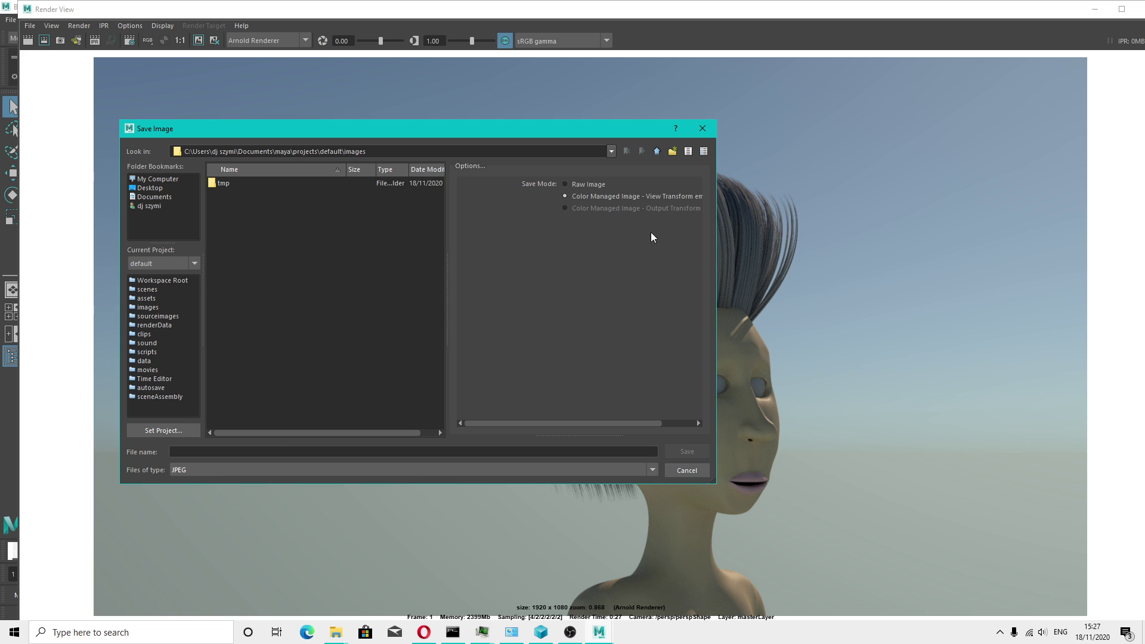
Save the render as "Xgen hair system in Maya 2020" in F:\maya 2020 projects and close the Render View
click(346, 453)
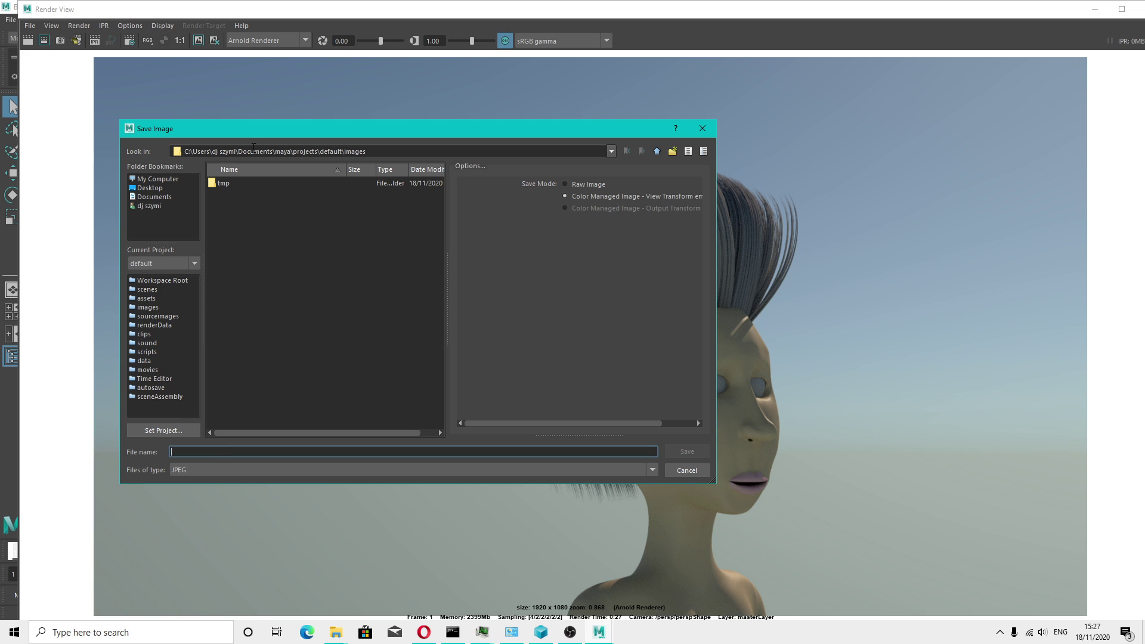
click(149, 187)
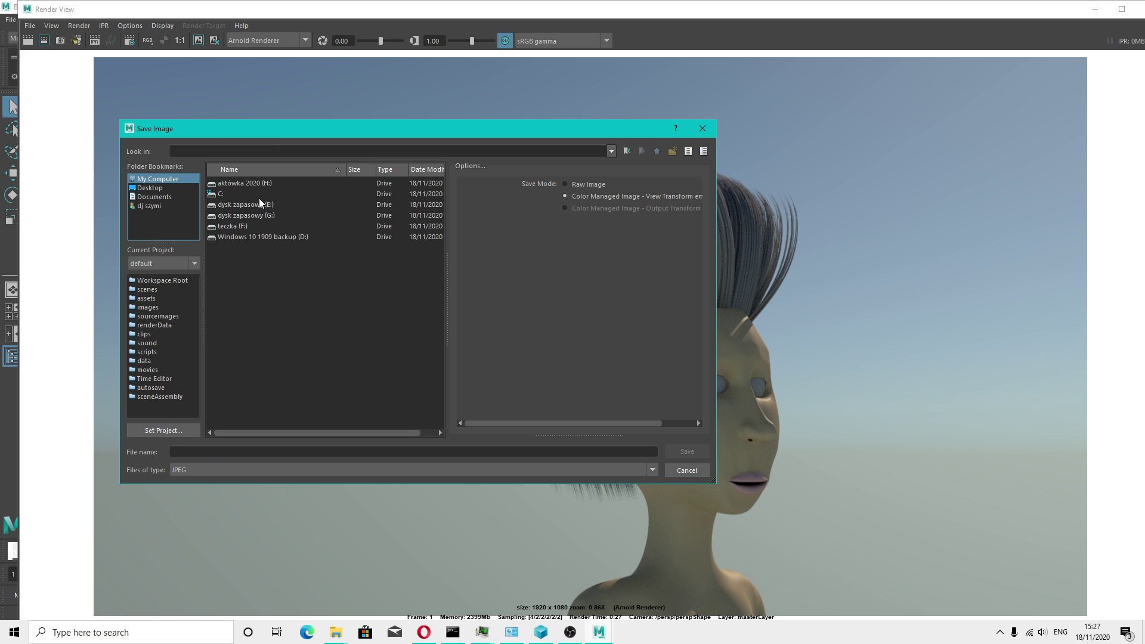
double_click(230, 236)
scroll(263, 286, down, 15)
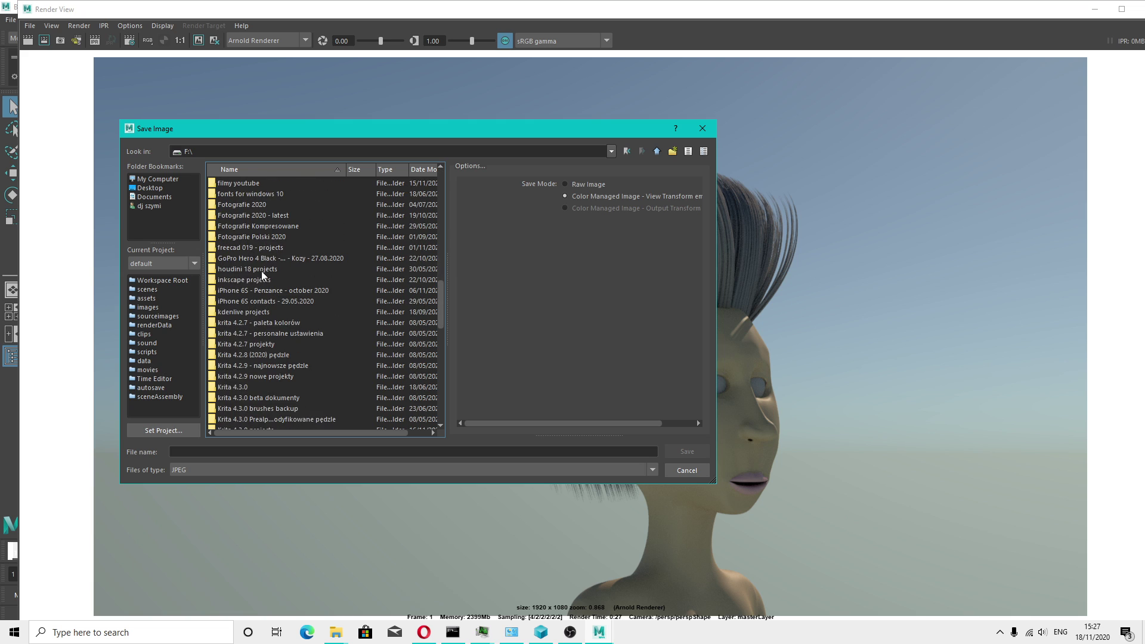
scroll(266, 396, down, 3)
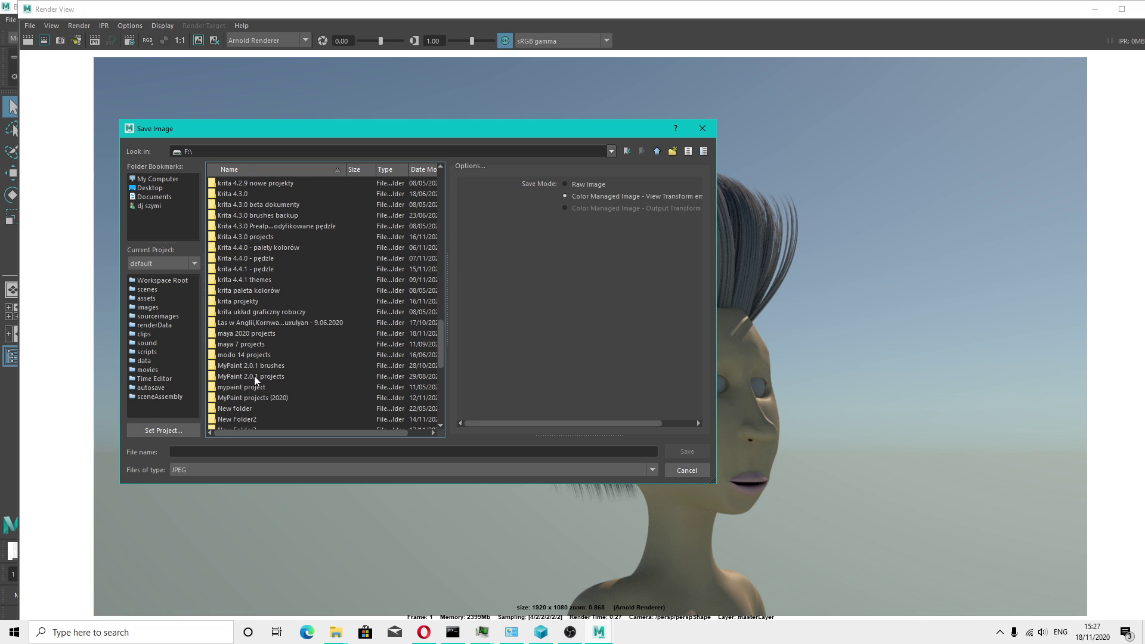
double_click(246, 333)
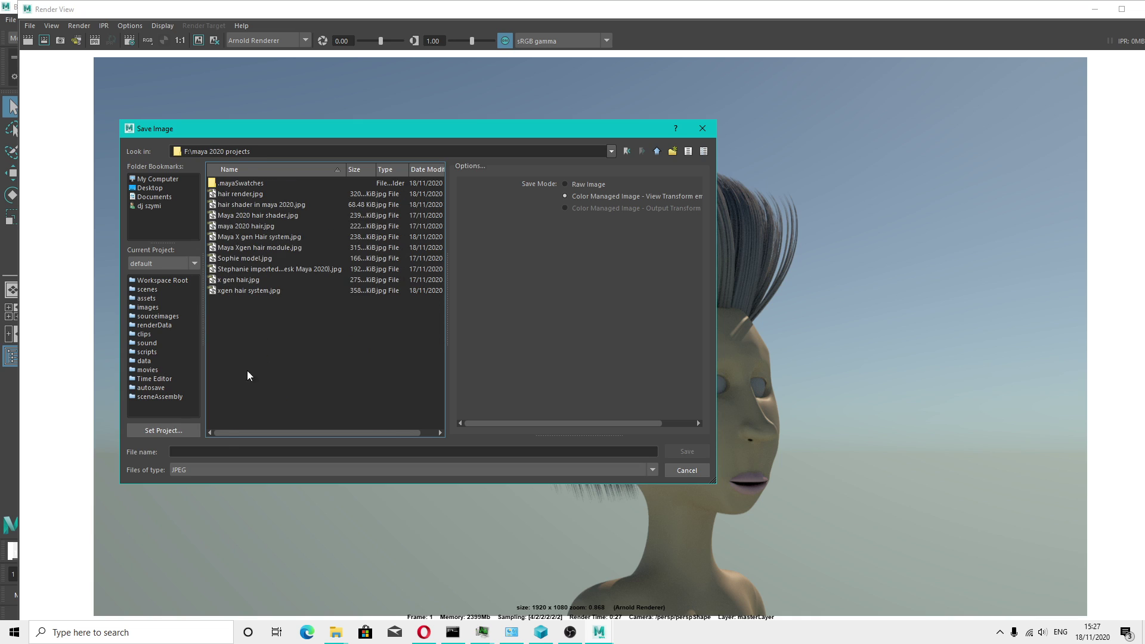
click(222, 451)
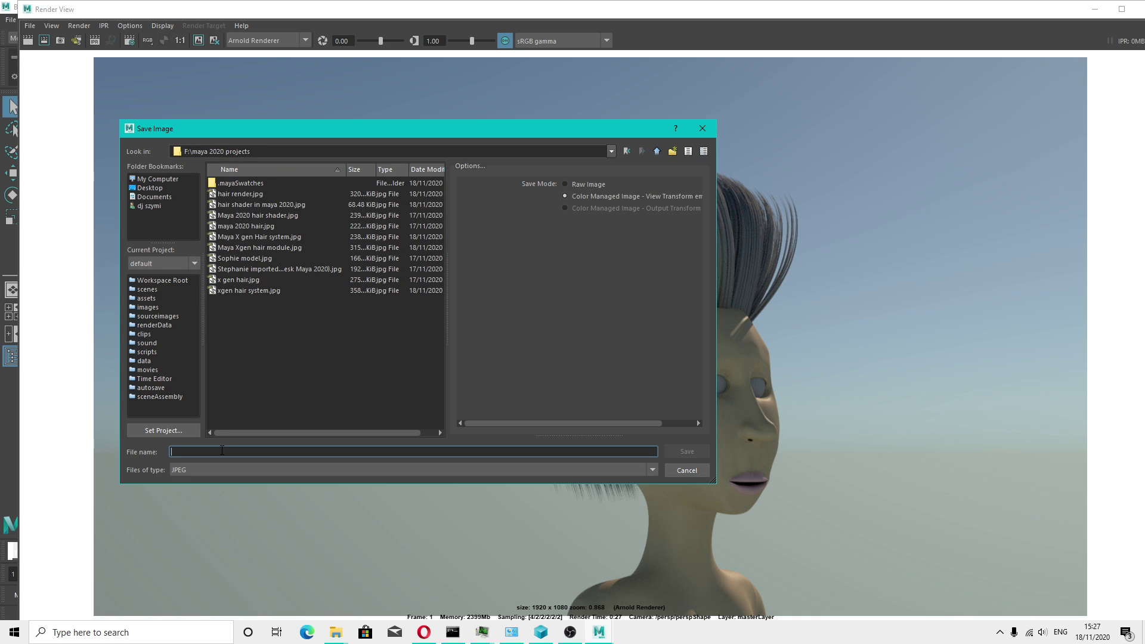
text(Xgen hair system in Maya 2020)
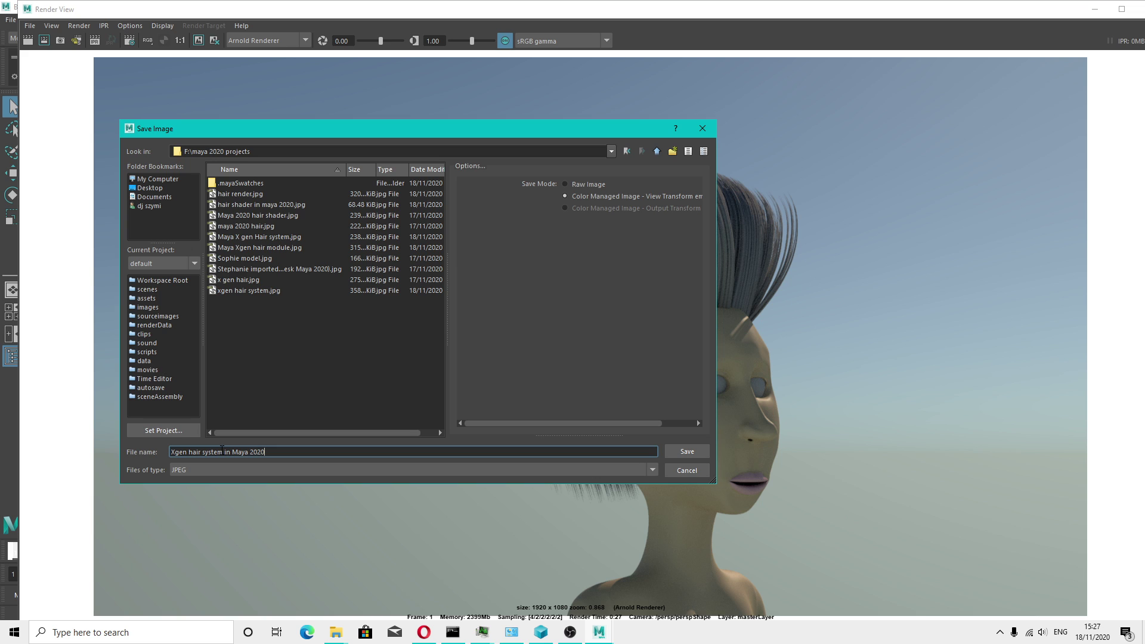
click(697, 453)
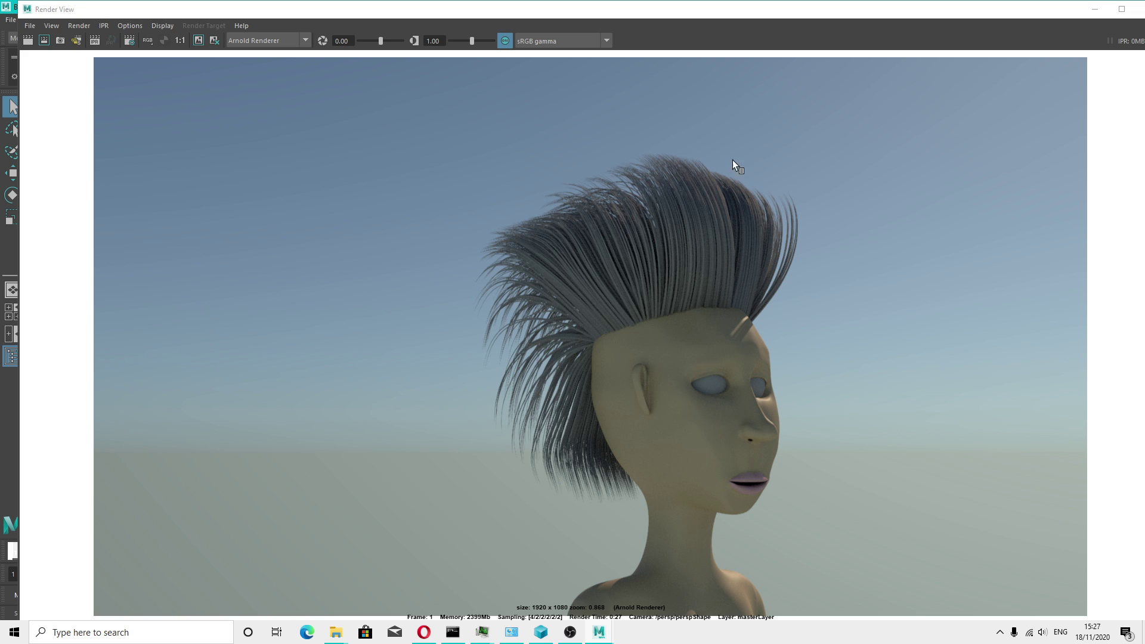
drag(1041, 17, 930, 32)
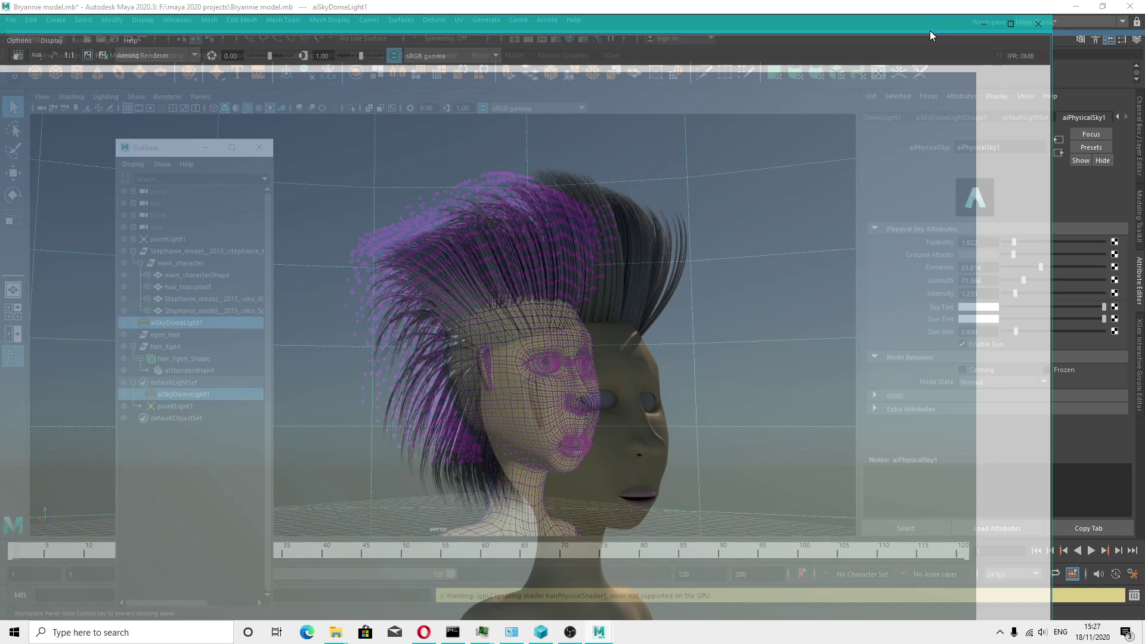
click(1038, 23)
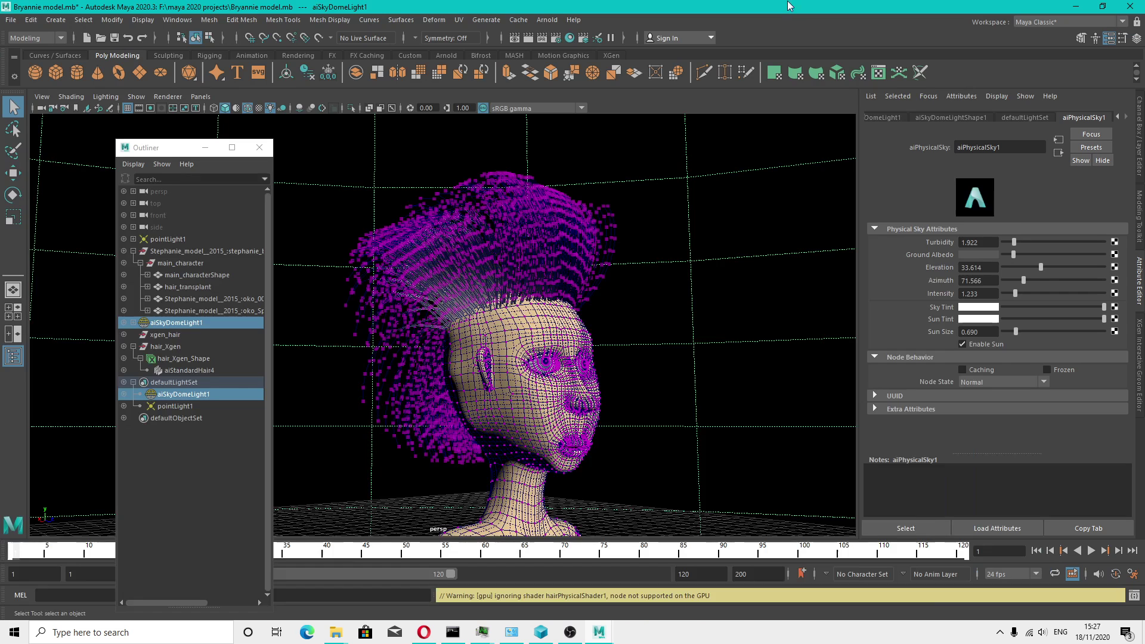
Set the output image format to jpeg in the Render Settings, check the image size, and open the Arnold sampling settings
click(558, 38)
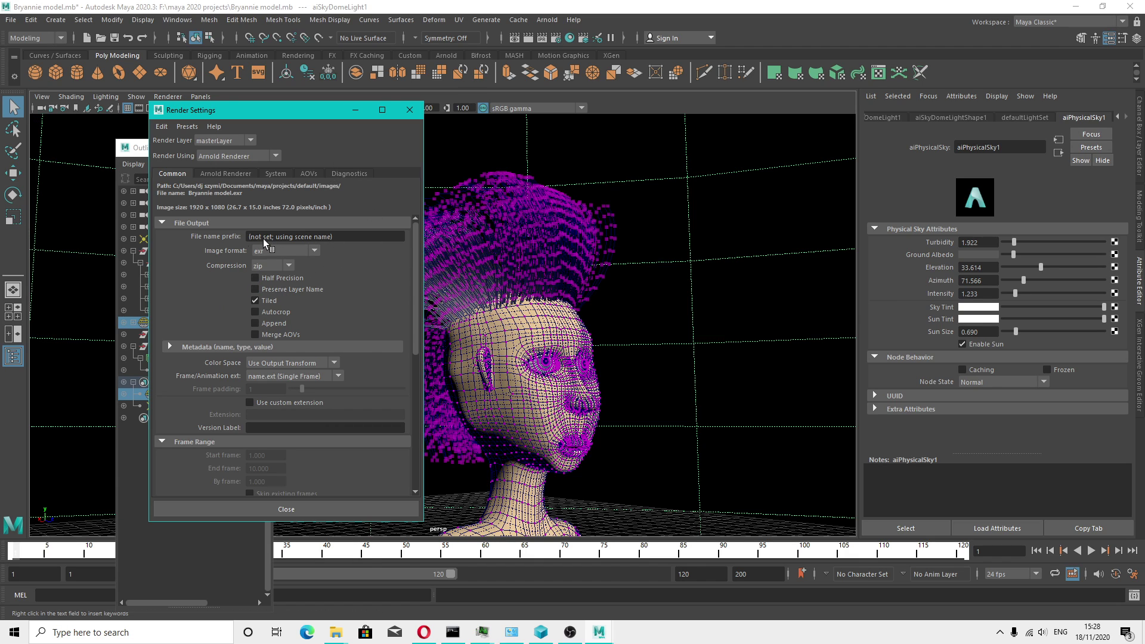
click(312, 250)
click(261, 266)
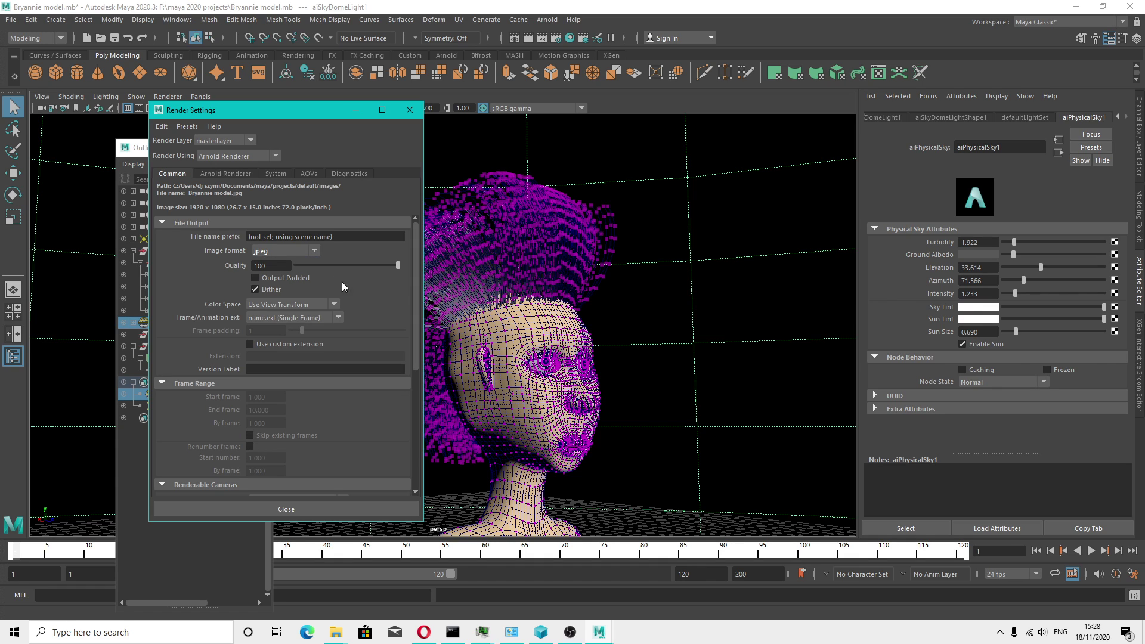
scroll(303, 382, down, 5)
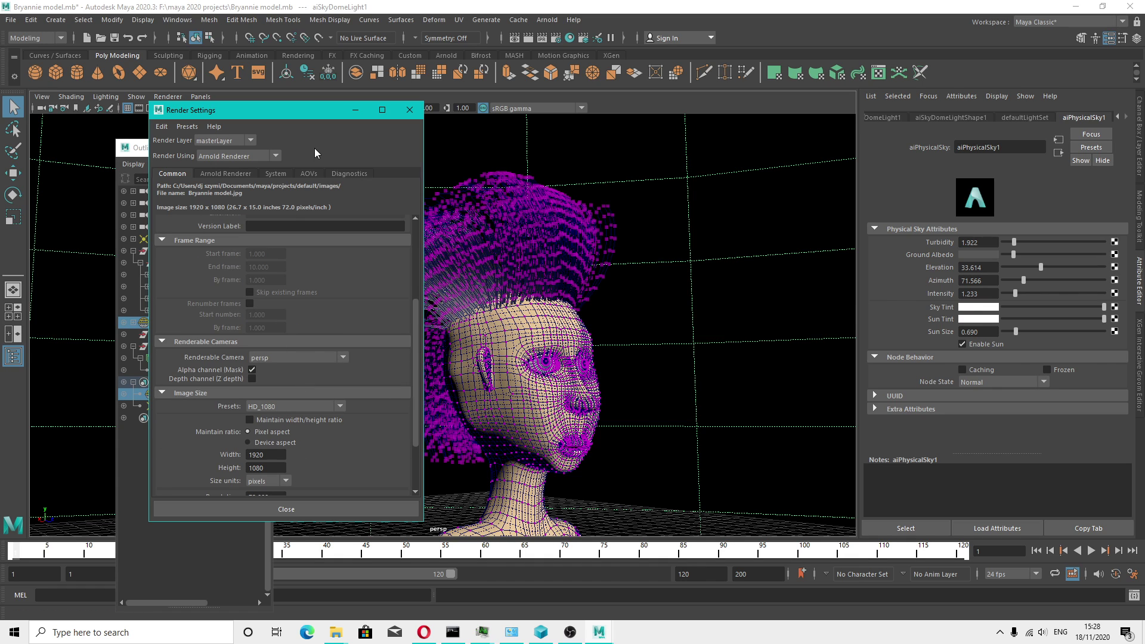
click(226, 174)
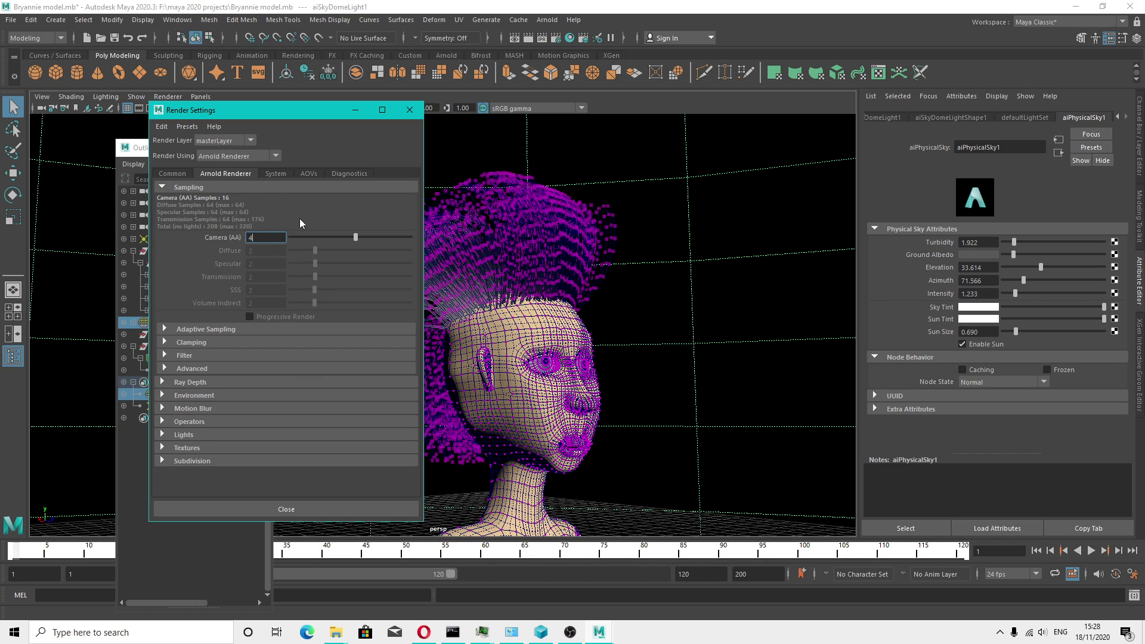
Check the render device settings, view the GPU usage in Process Hacker's system information, and return to Maya's Render Settings
click(277, 174)
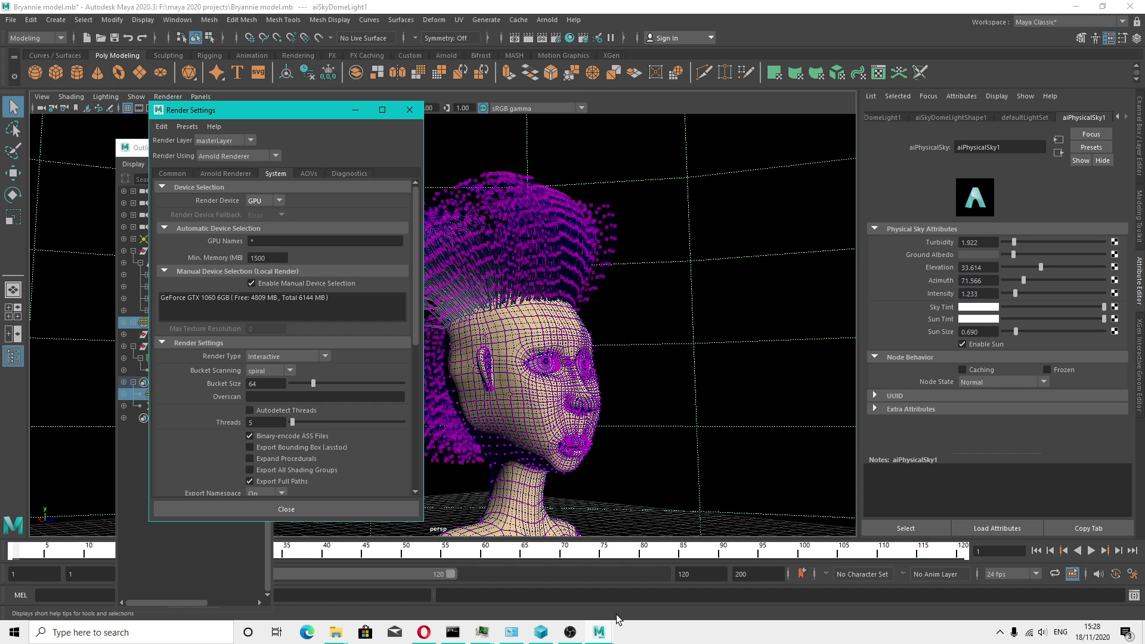
right_click(716, 631)
click(733, 584)
click(744, 172)
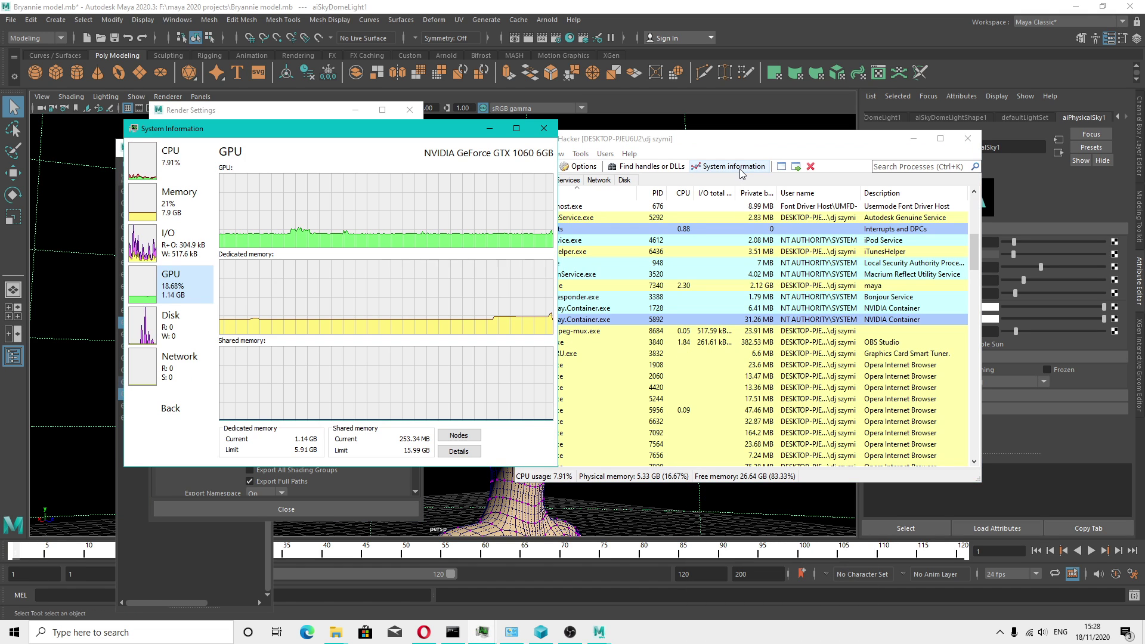
click(563, 133)
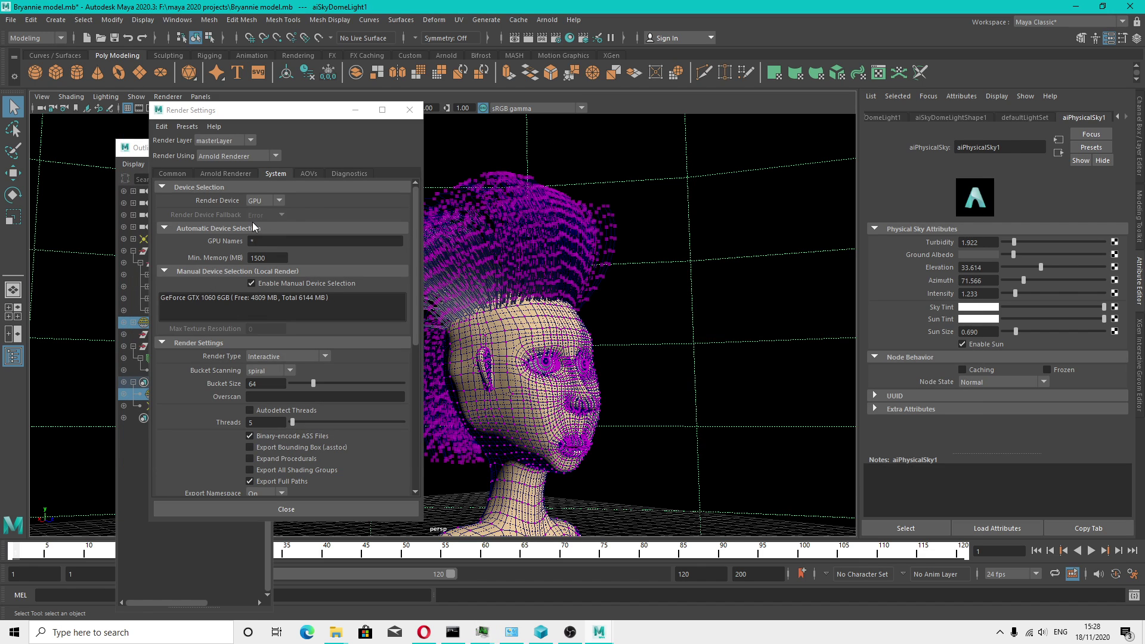
Check the Legacy and Denoiser options for the AOVs and review the system render settings
click(311, 174)
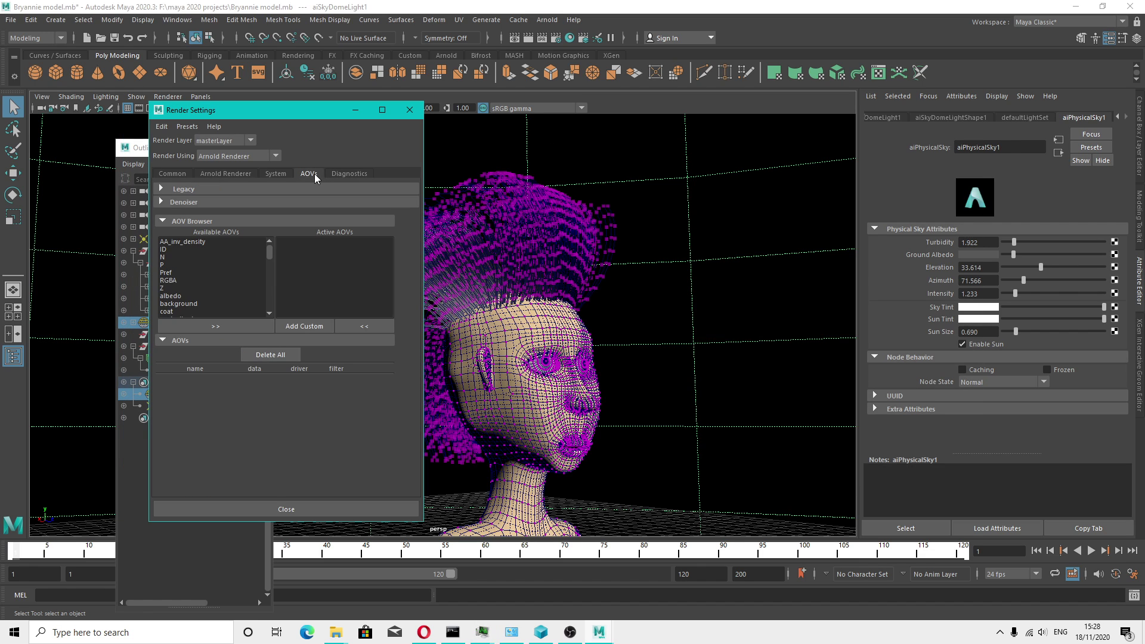
click(171, 189)
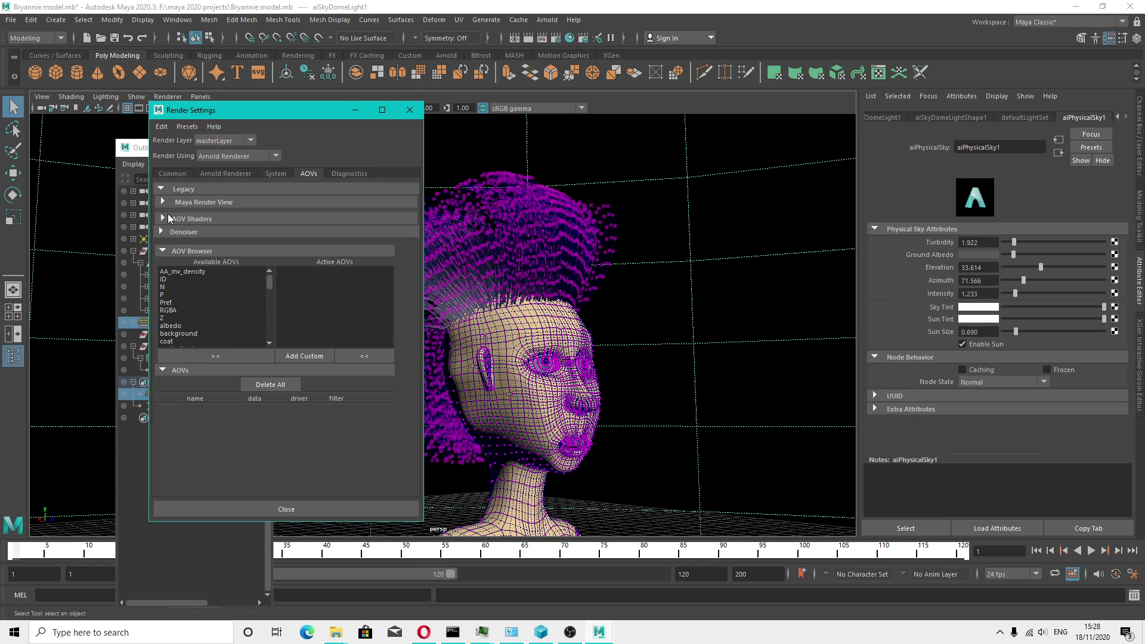
click(161, 232)
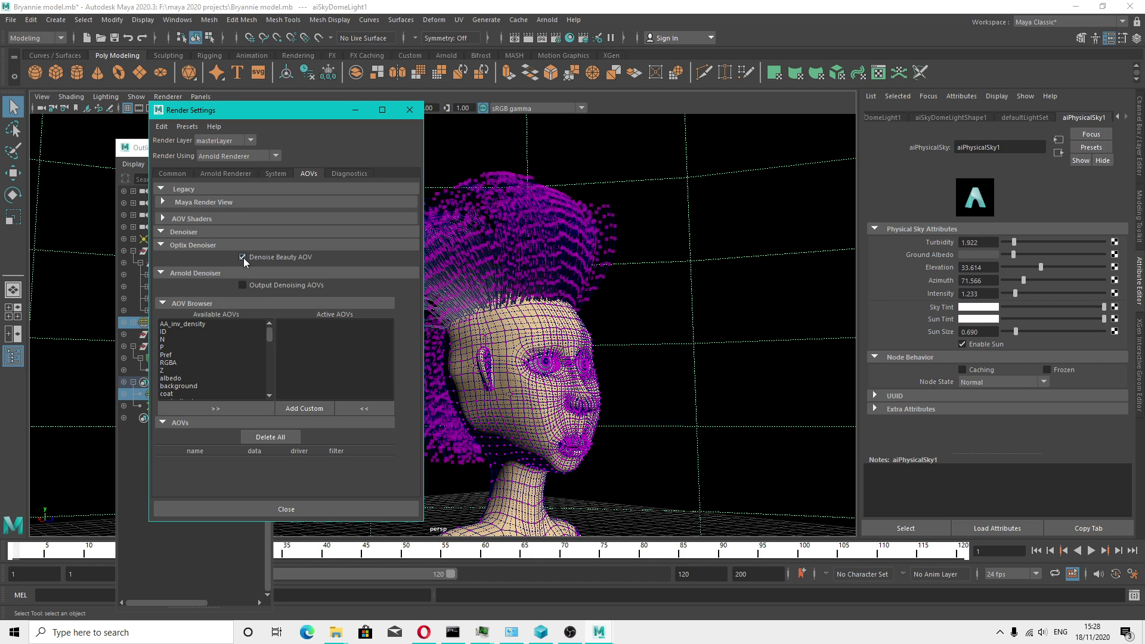
click(275, 175)
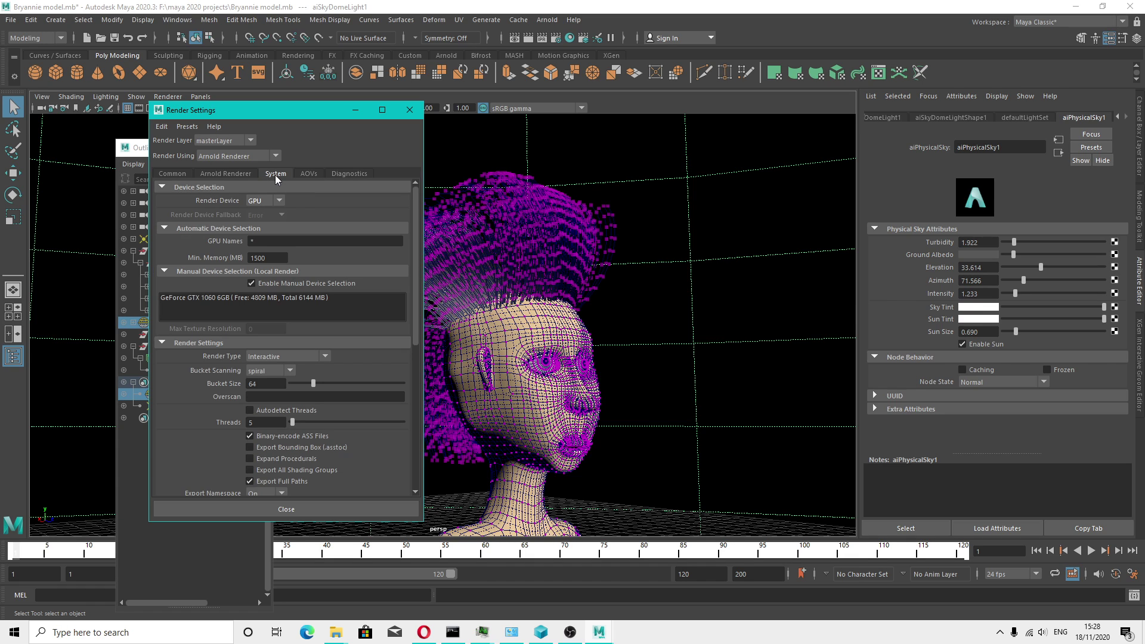
scroll(266, 191, down, 3)
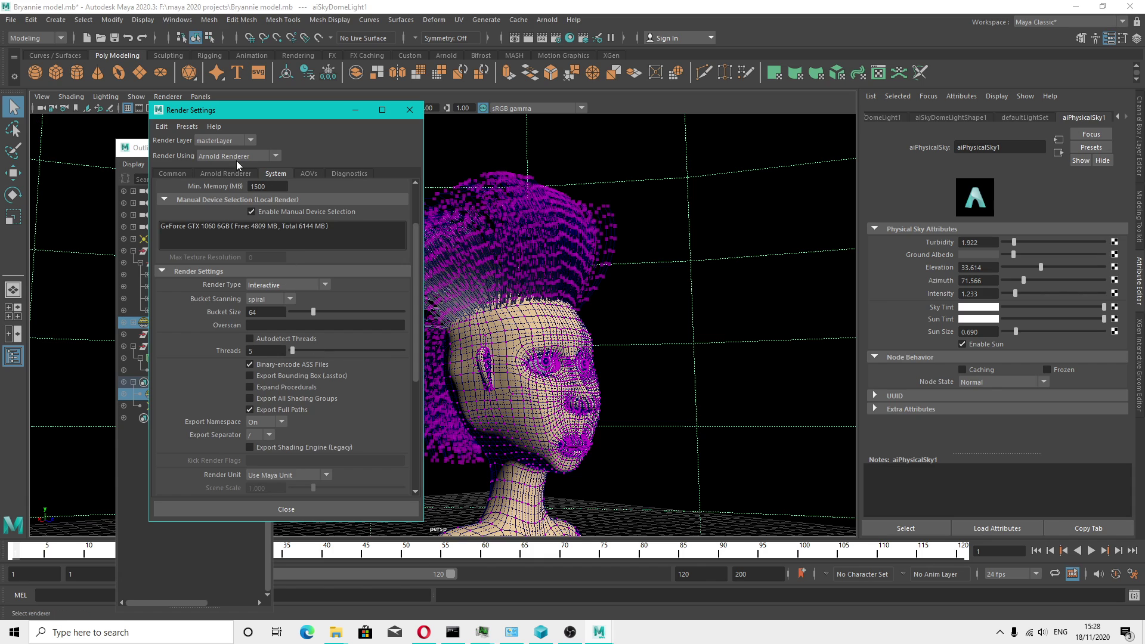
Enable adaptive sampling in the Arnold render settings and check the clamping options
click(226, 174)
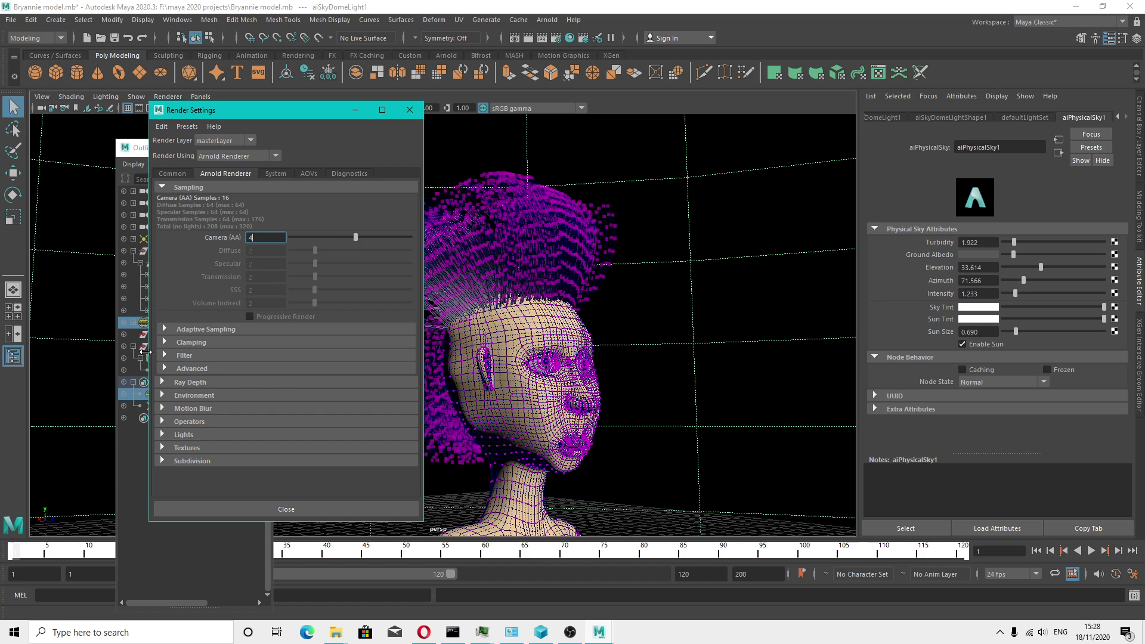
click(165, 330)
click(252, 342)
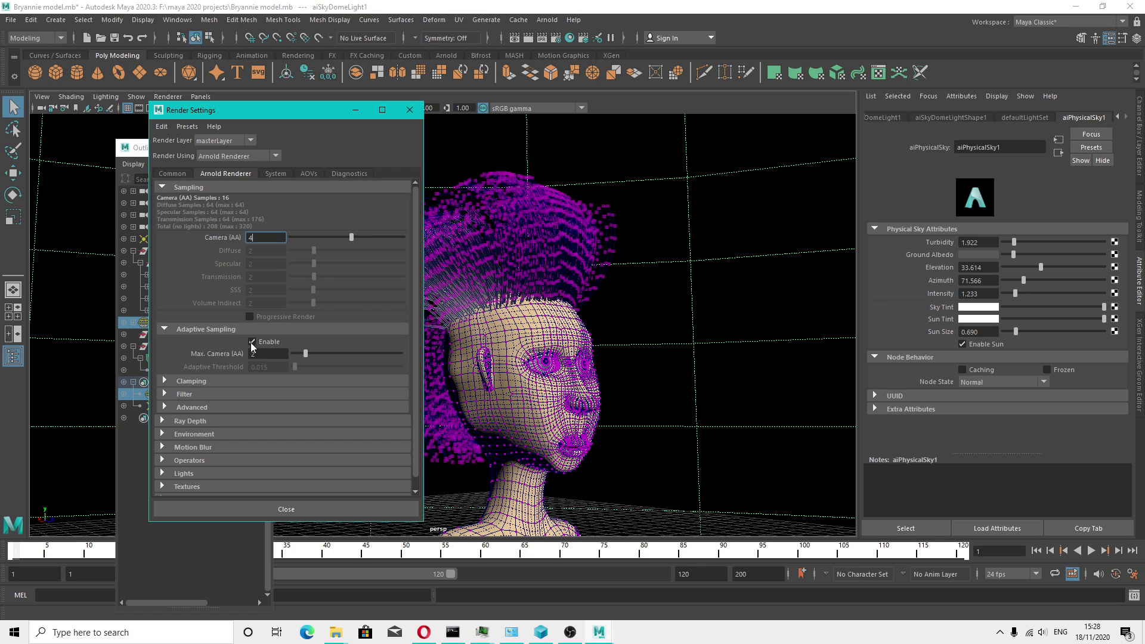
click(165, 381)
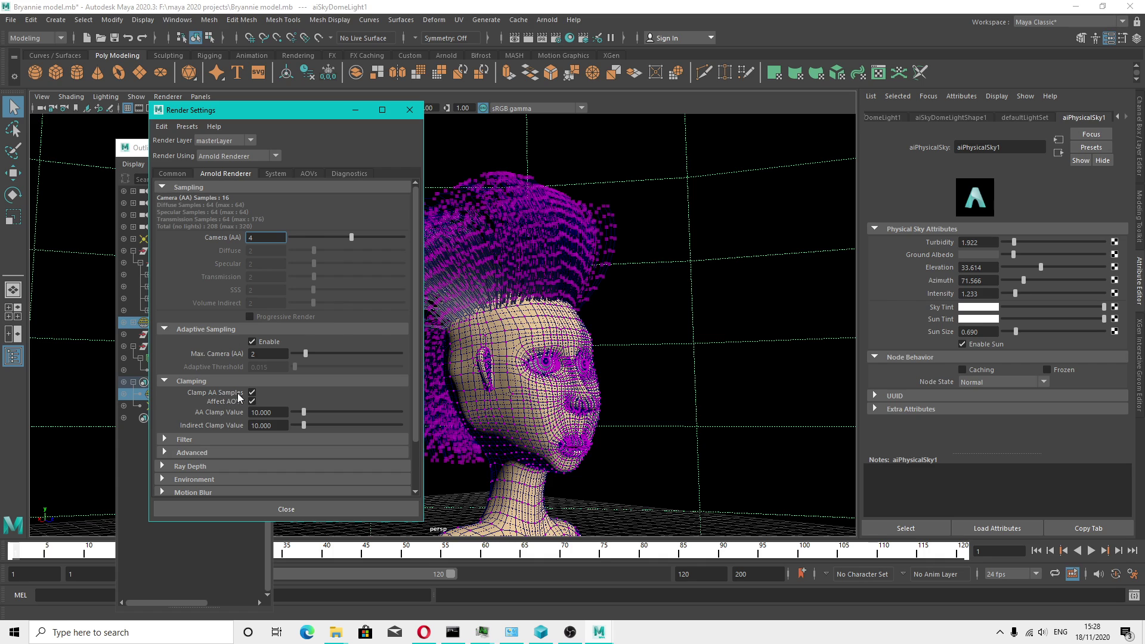
scroll(204, 482, down, 2)
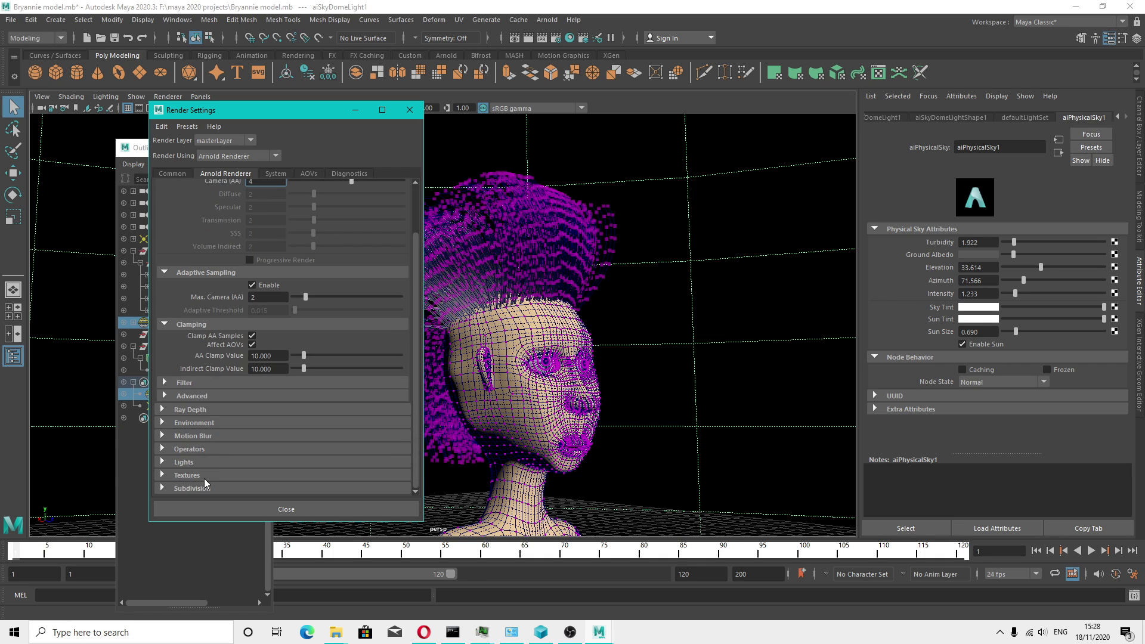
scroll(232, 459, up, 2)
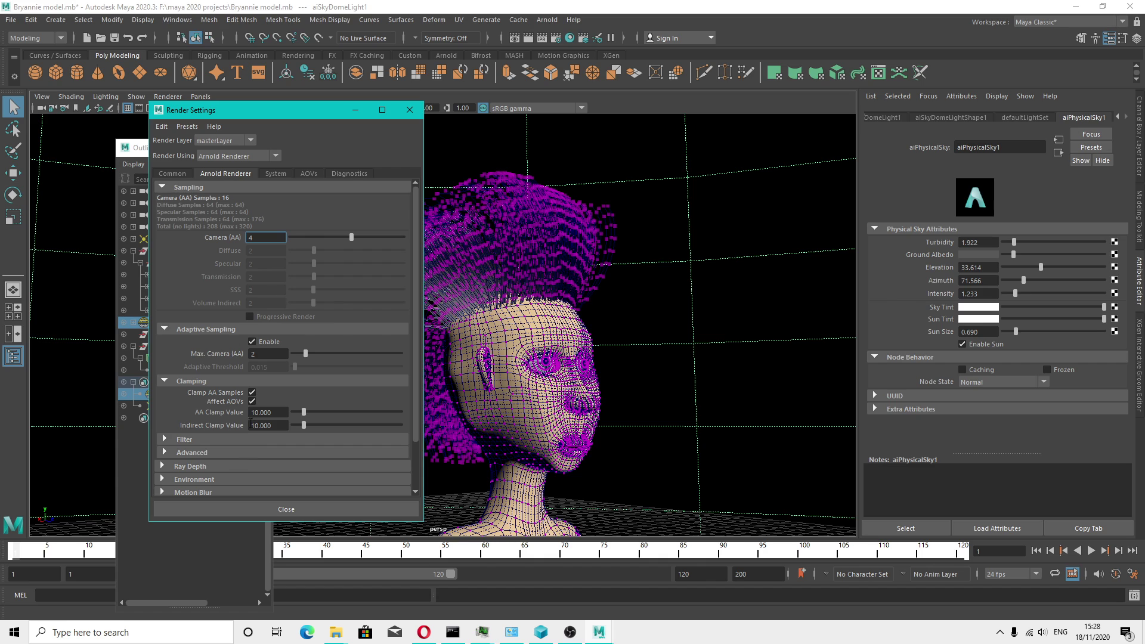
Set Max. Subdivisions to 76 in the Arnold Subdivision settings
scroll(227, 457, down, 2)
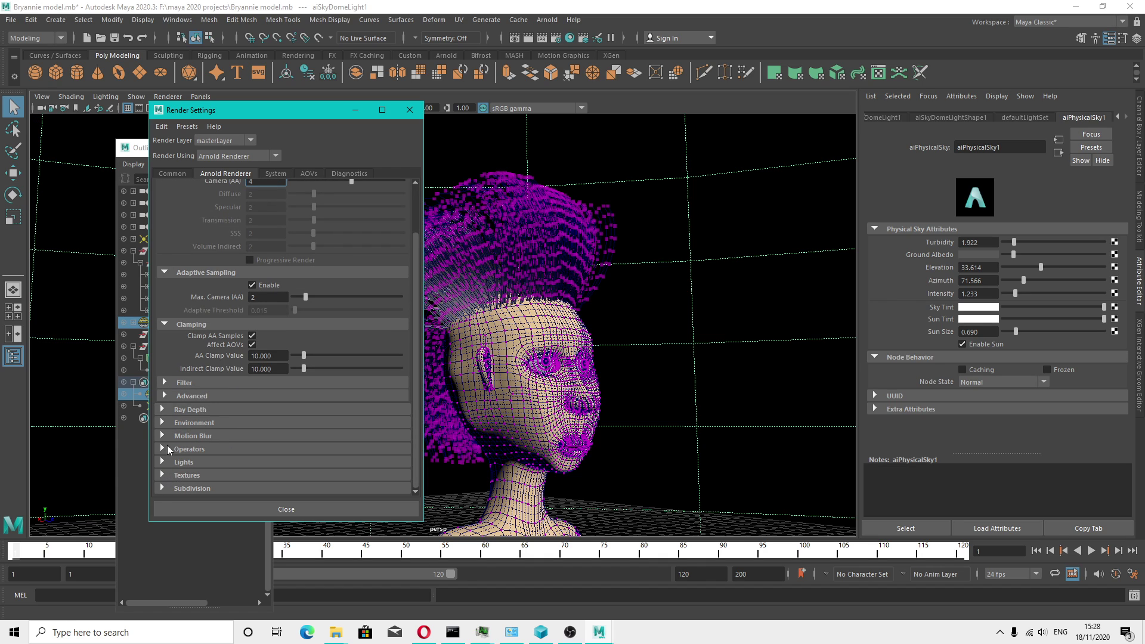
click(162, 488)
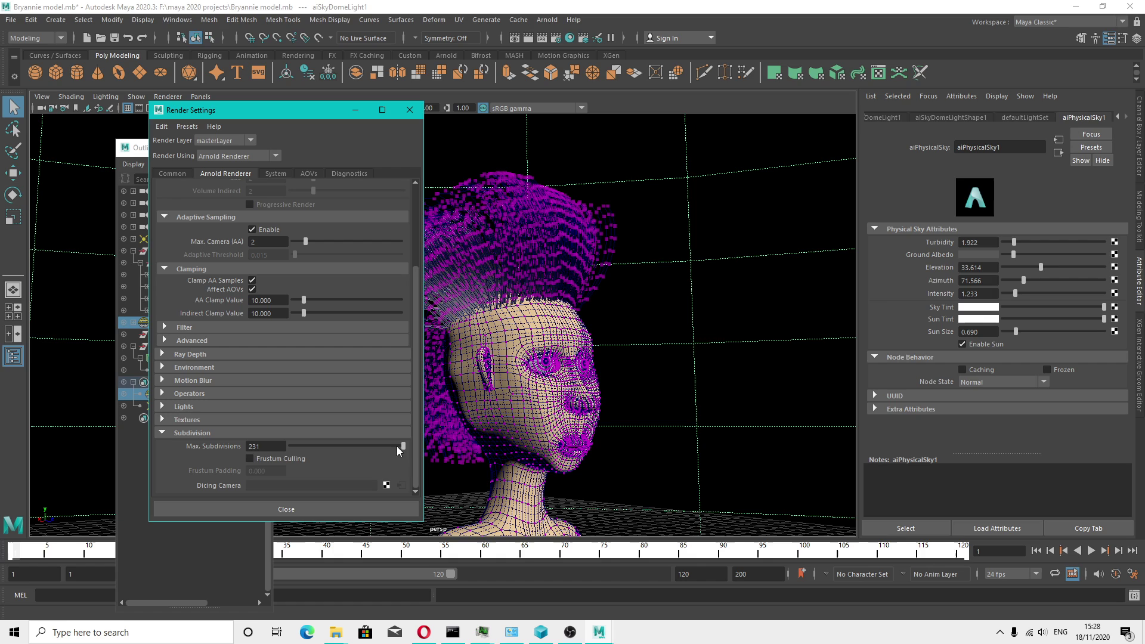
drag(378, 444, 330, 444)
Export the render settings over the existing json preset in the Maya Presets folder, confirming the overwrite
click(187, 126)
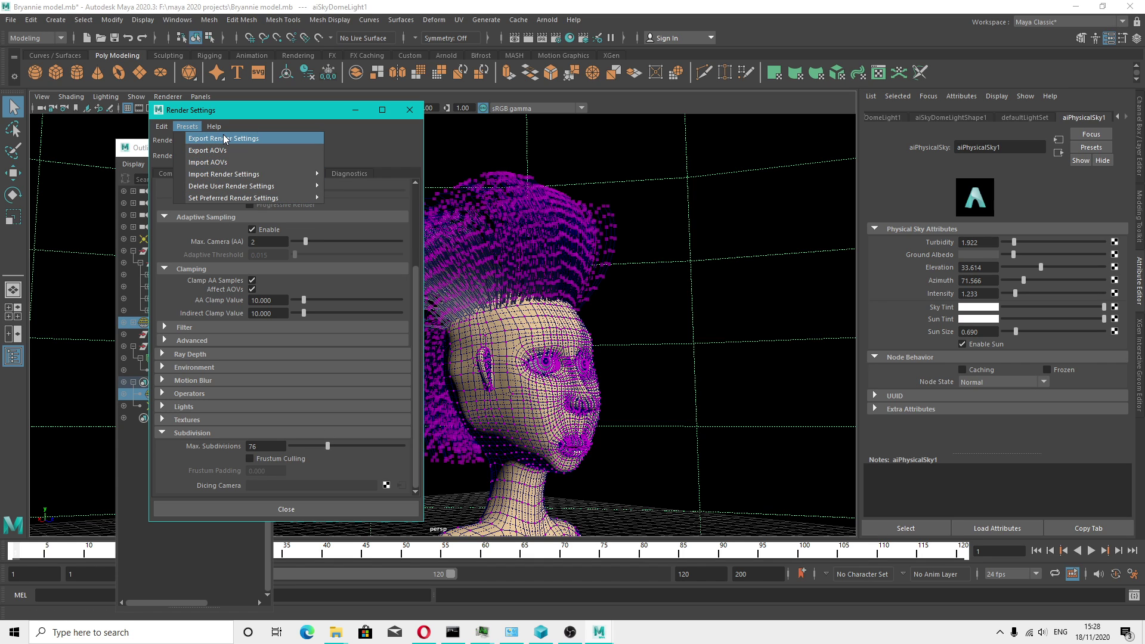
click(225, 139)
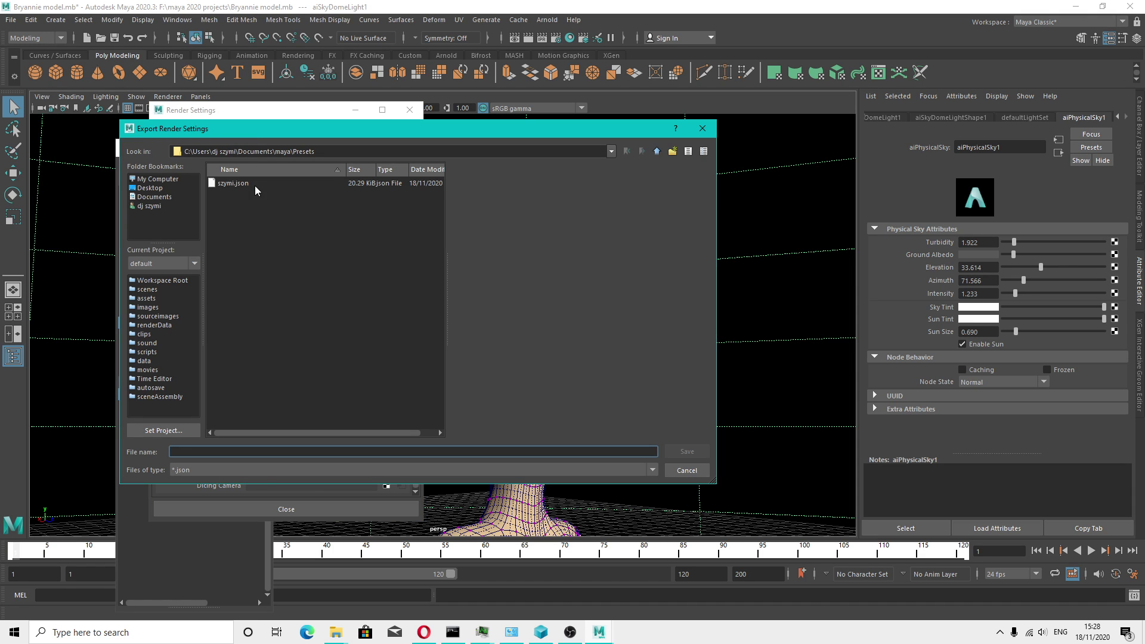
click(256, 184)
click(683, 452)
click(390, 325)
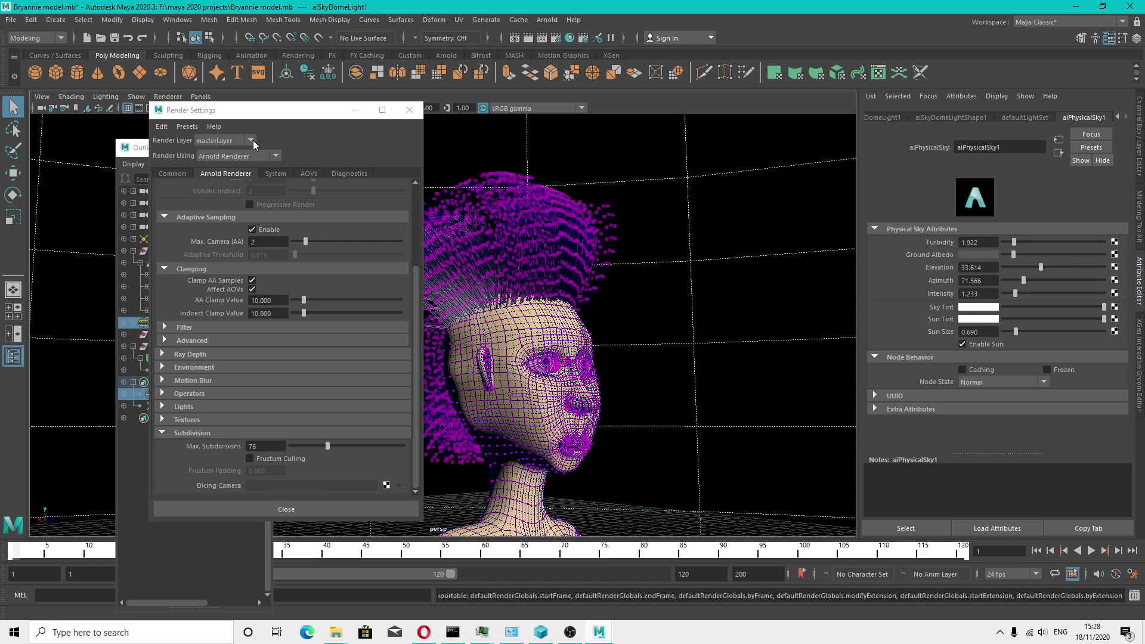
Export the render settings as a new preset named "Arnold fast" in the Maya Presets folder
click(187, 126)
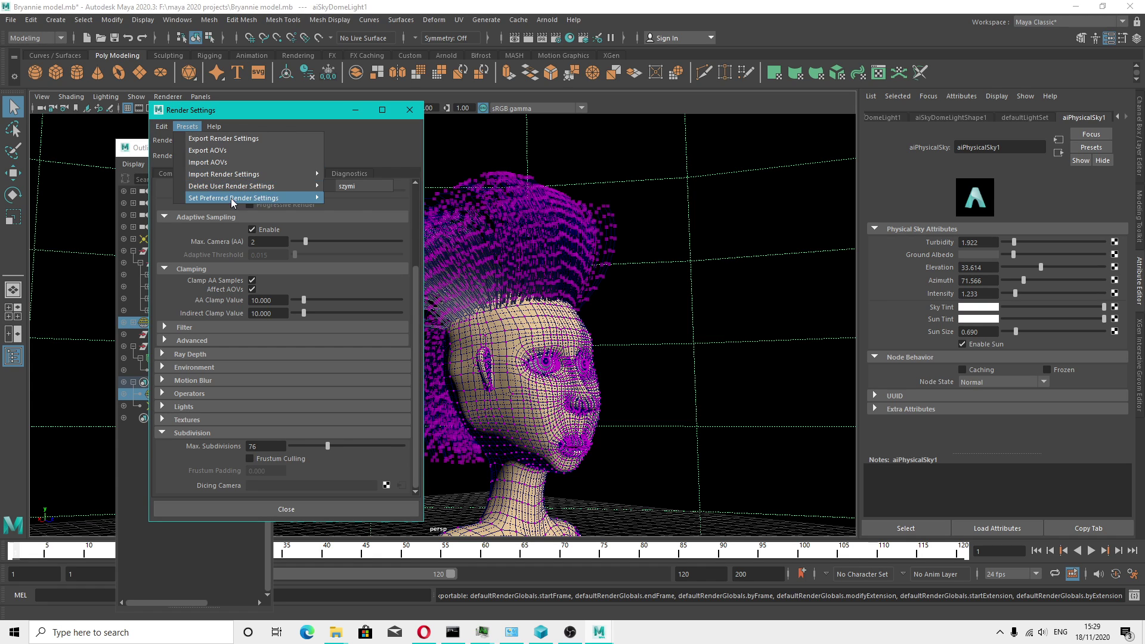
click(248, 138)
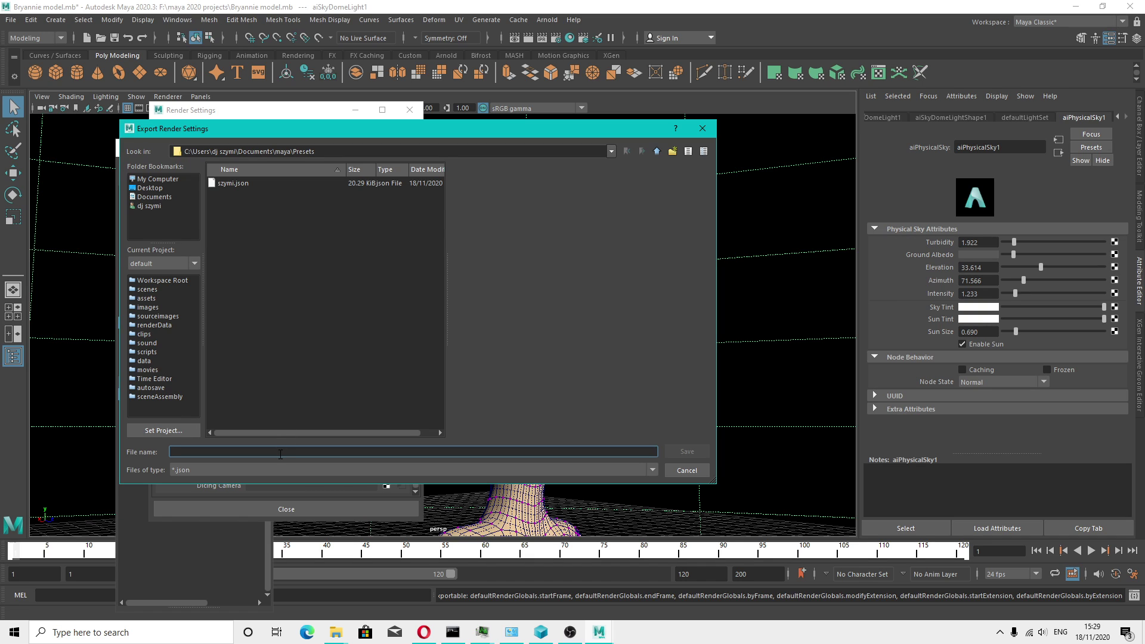
text(Arnold fast)
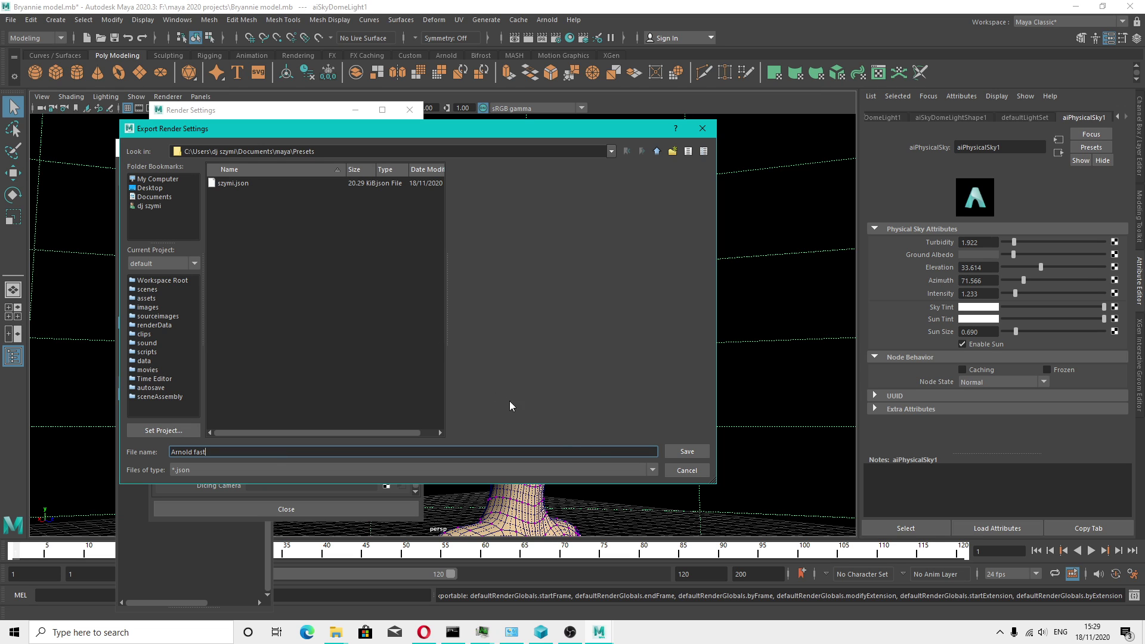
click(687, 451)
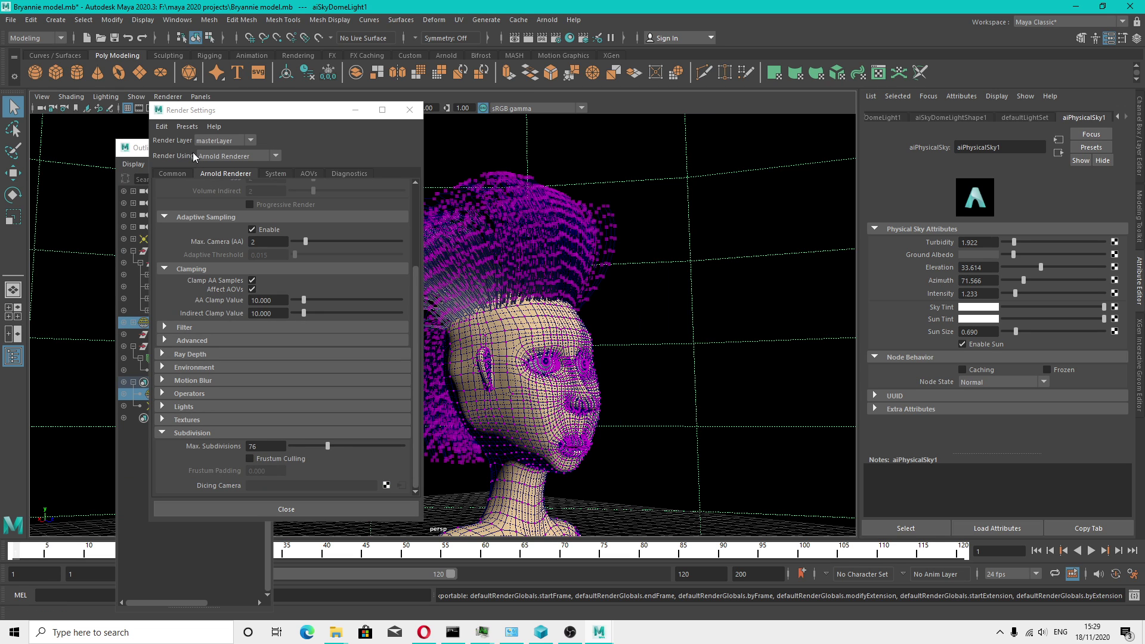
Export the render settings as "Arnold fast" to the arnold render presets - autodesk maya 2020 folder on drive F
click(186, 129)
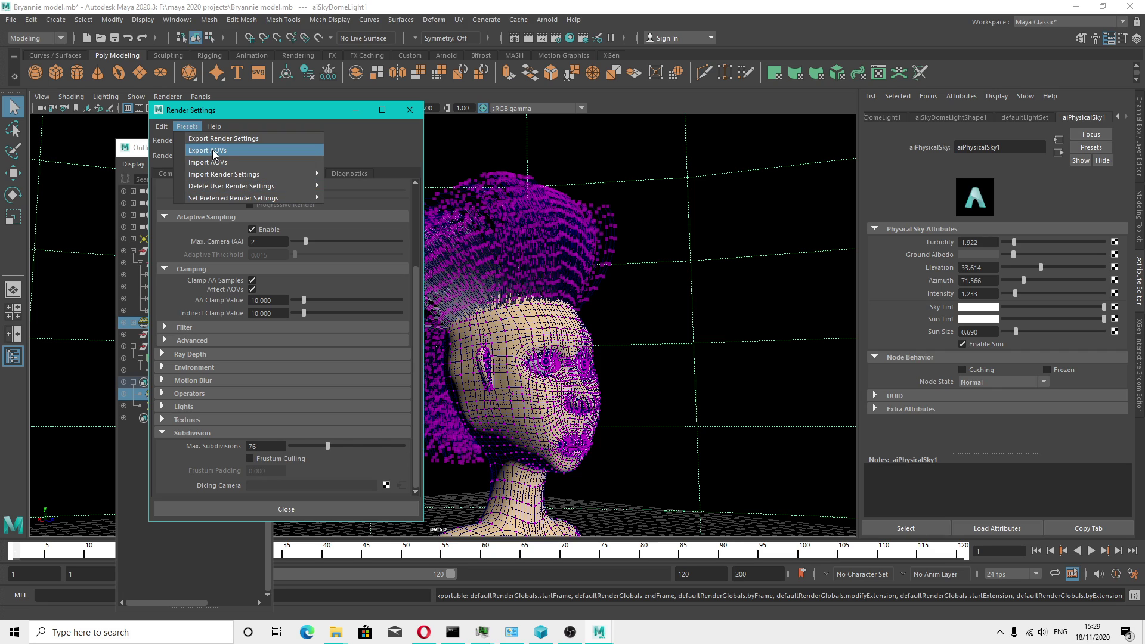
click(226, 141)
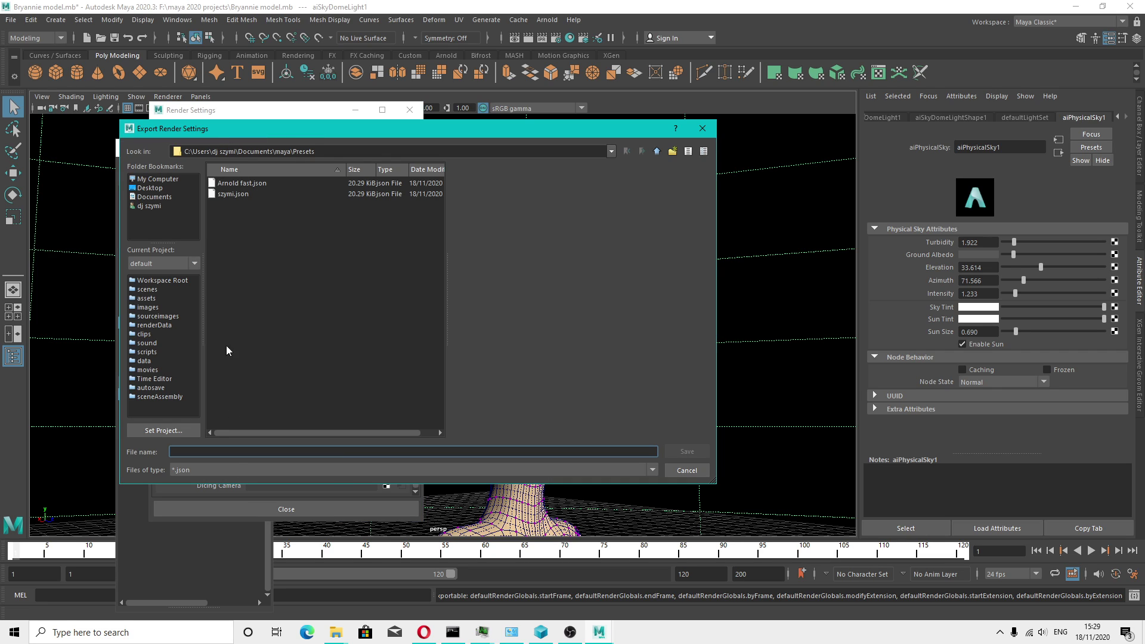
click(150, 180)
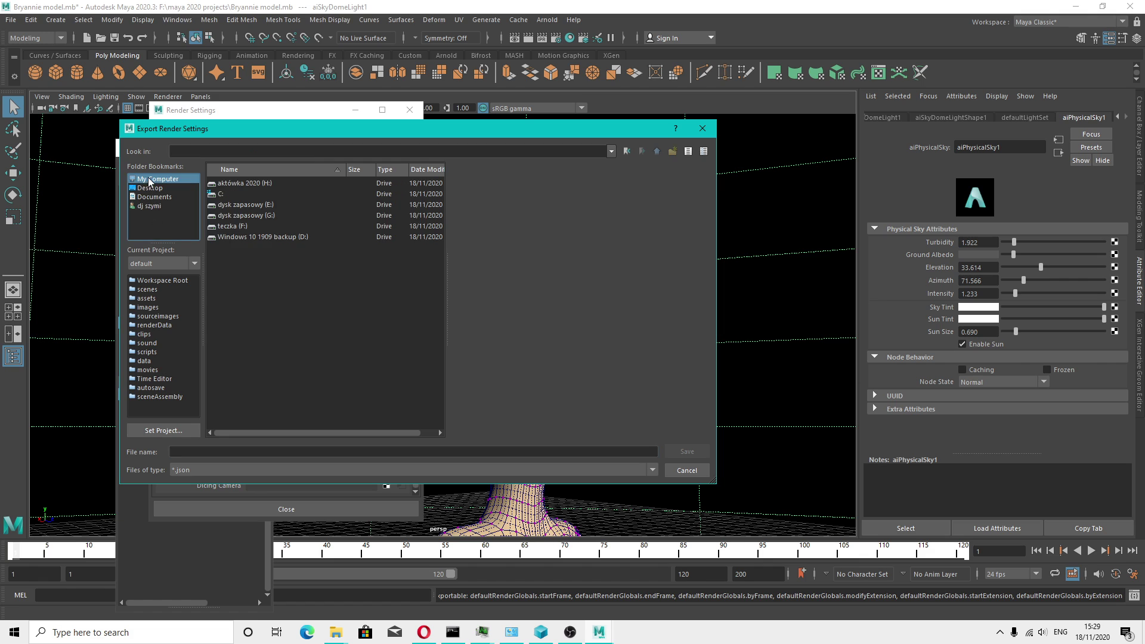
double_click(229, 227)
scroll(311, 221, down, 5)
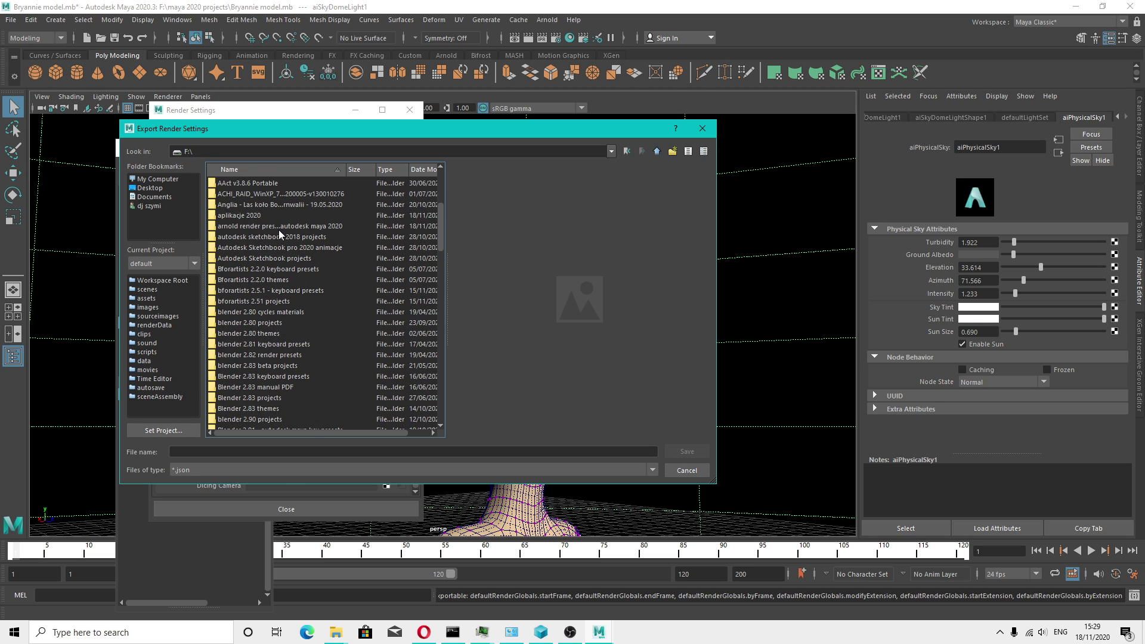
double_click(282, 228)
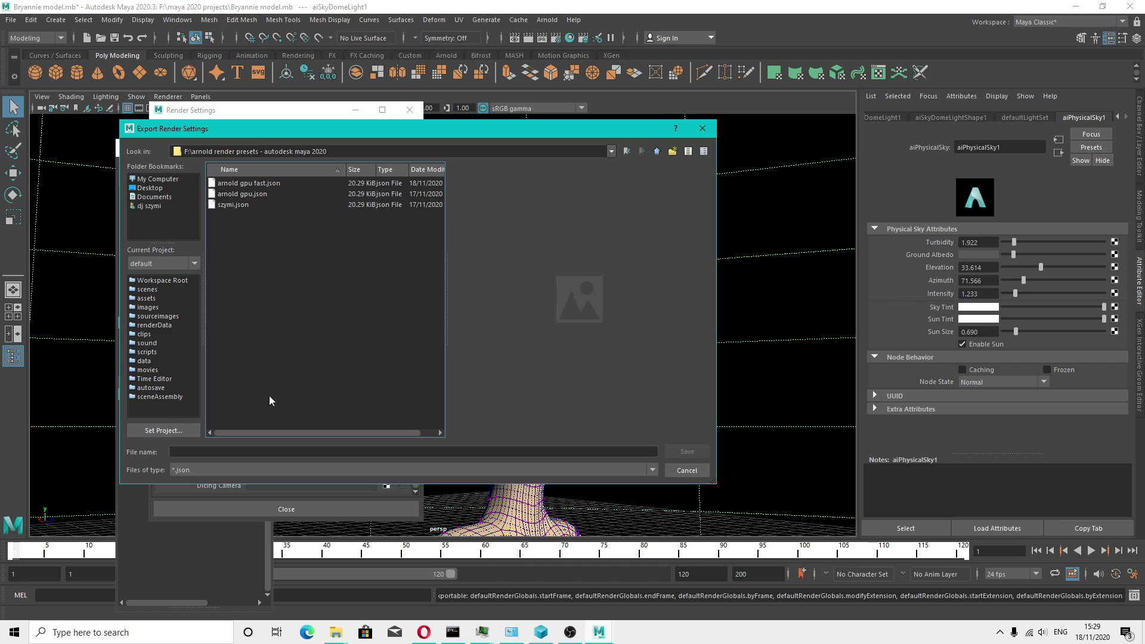
click(212, 453)
text(Arn)
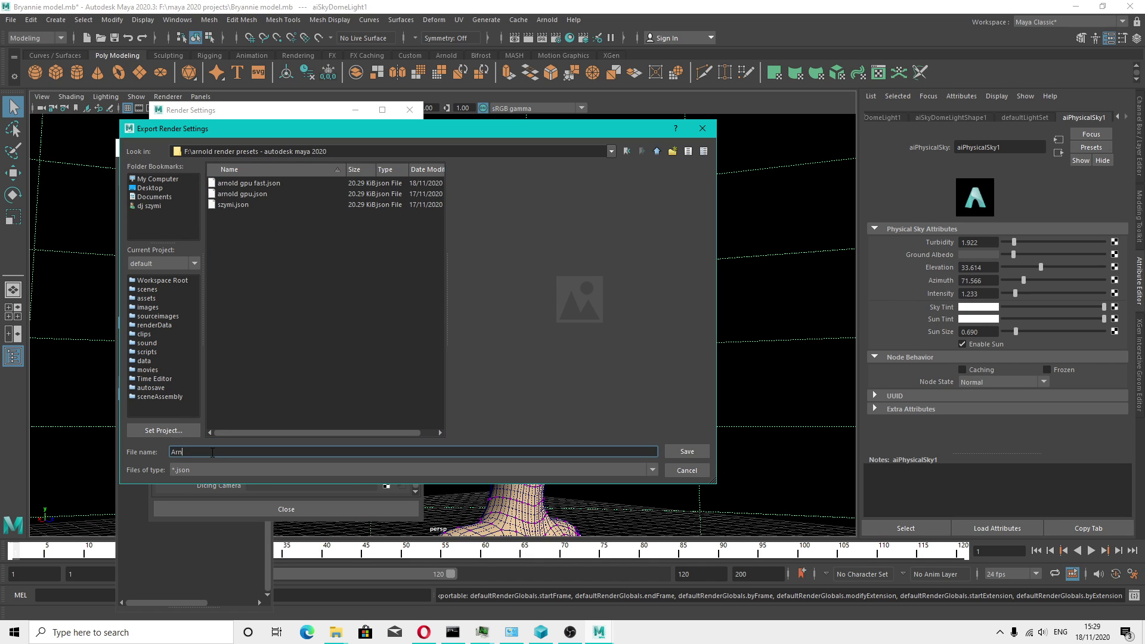
text(old fast)
click(671, 456)
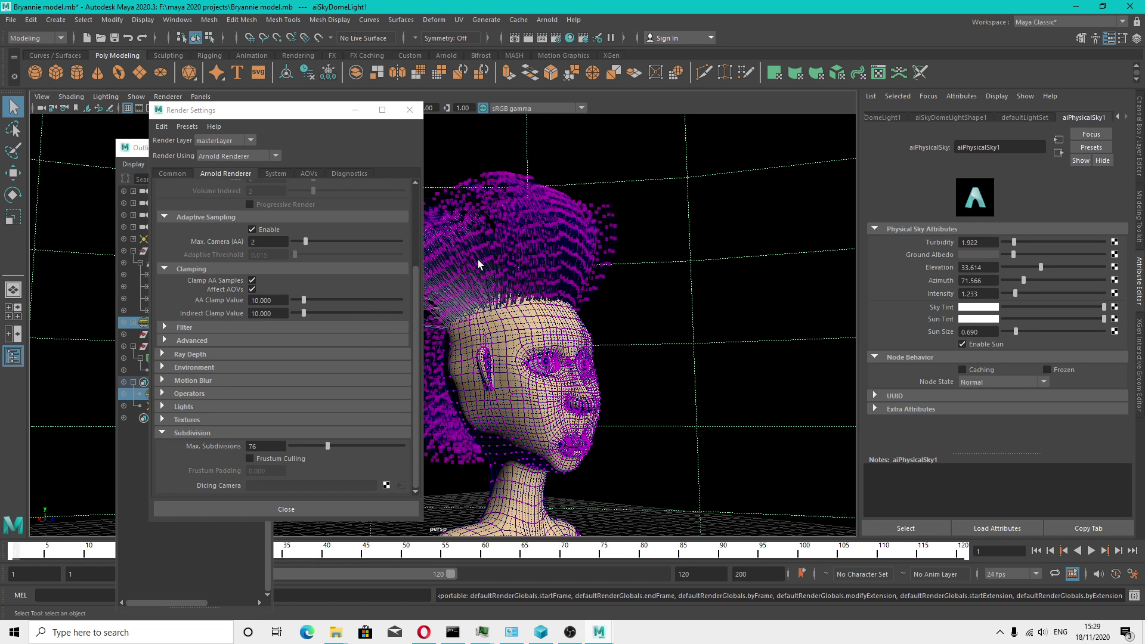
Close the Render Settings, adjust the Render Density Multiplier of hair_Xgen_Shape, and render the current view with Arnold
click(409, 110)
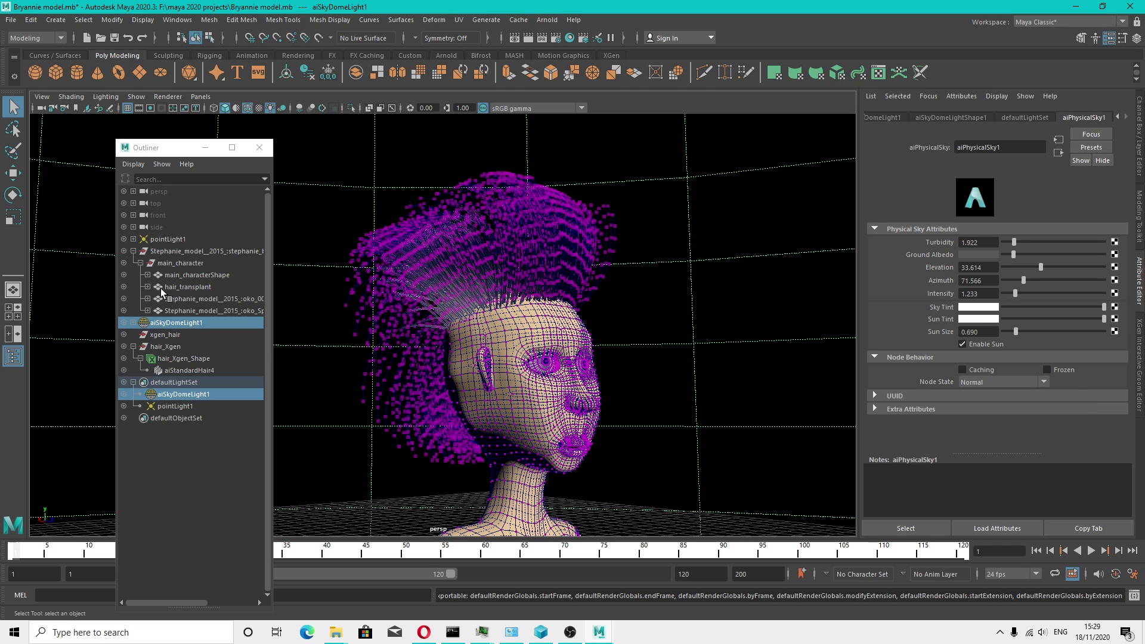
click(182, 358)
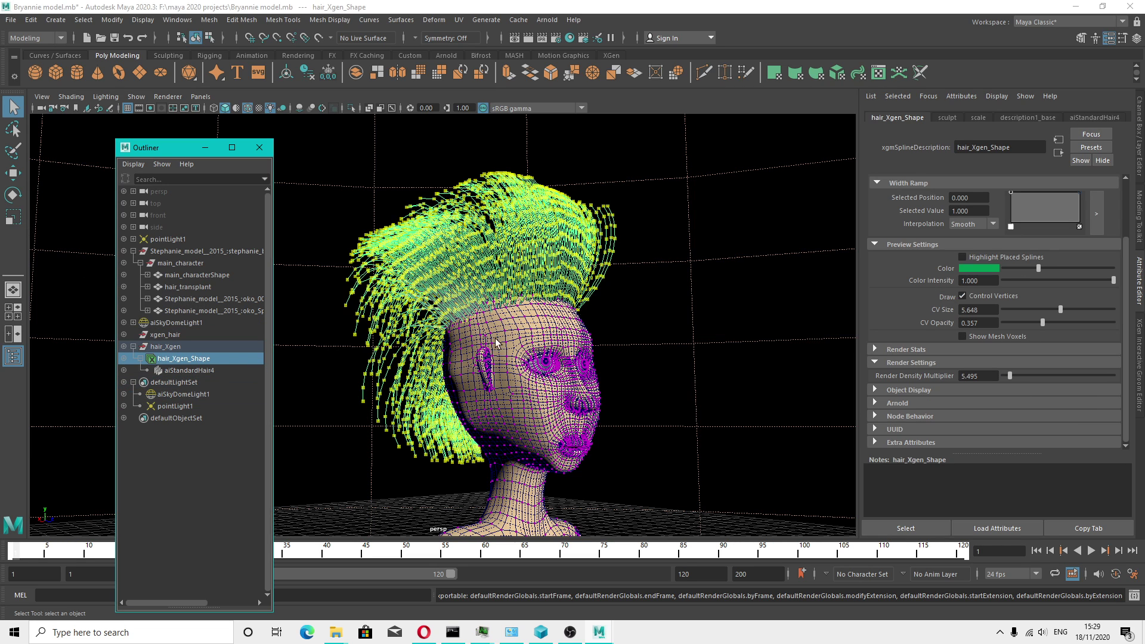
click(1010, 376)
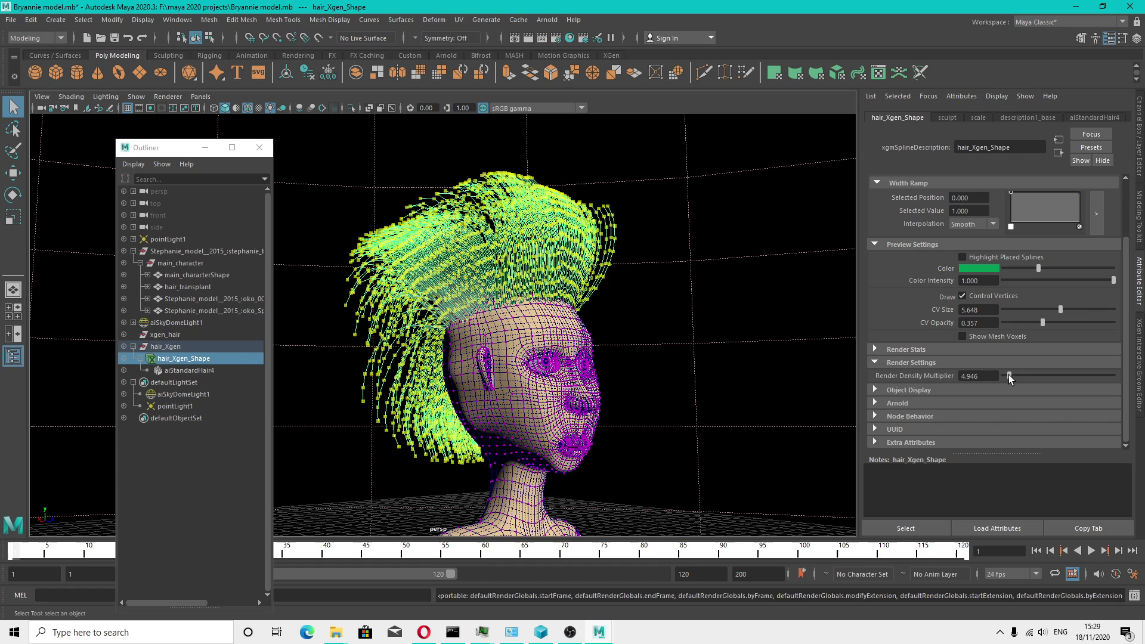
drag(1010, 376, 1011, 376)
click(529, 38)
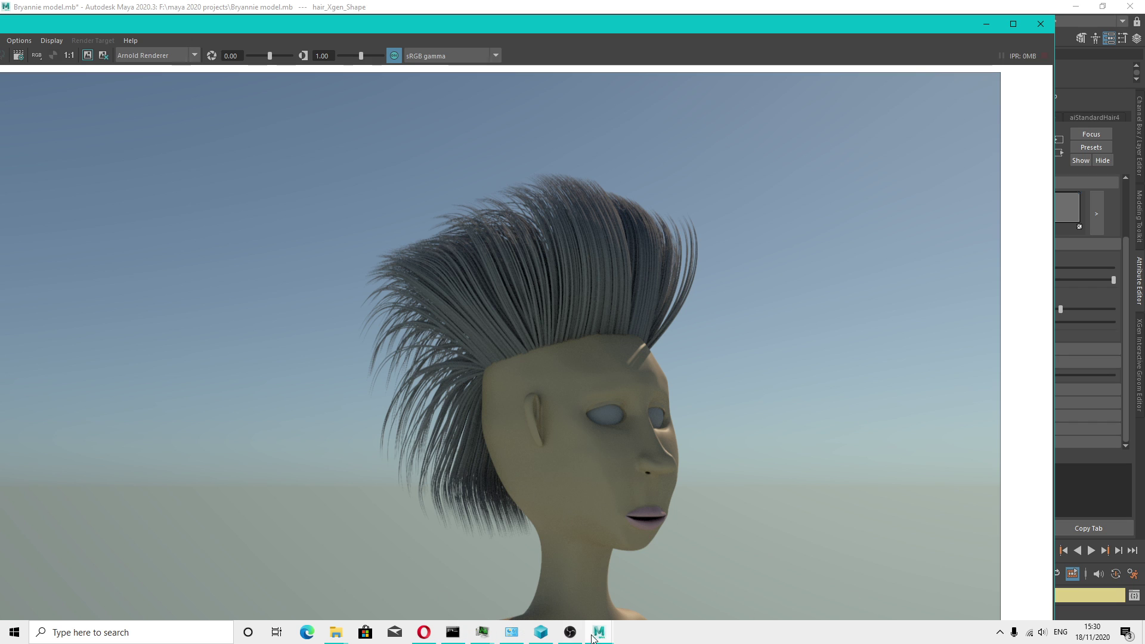
click(573, 637)
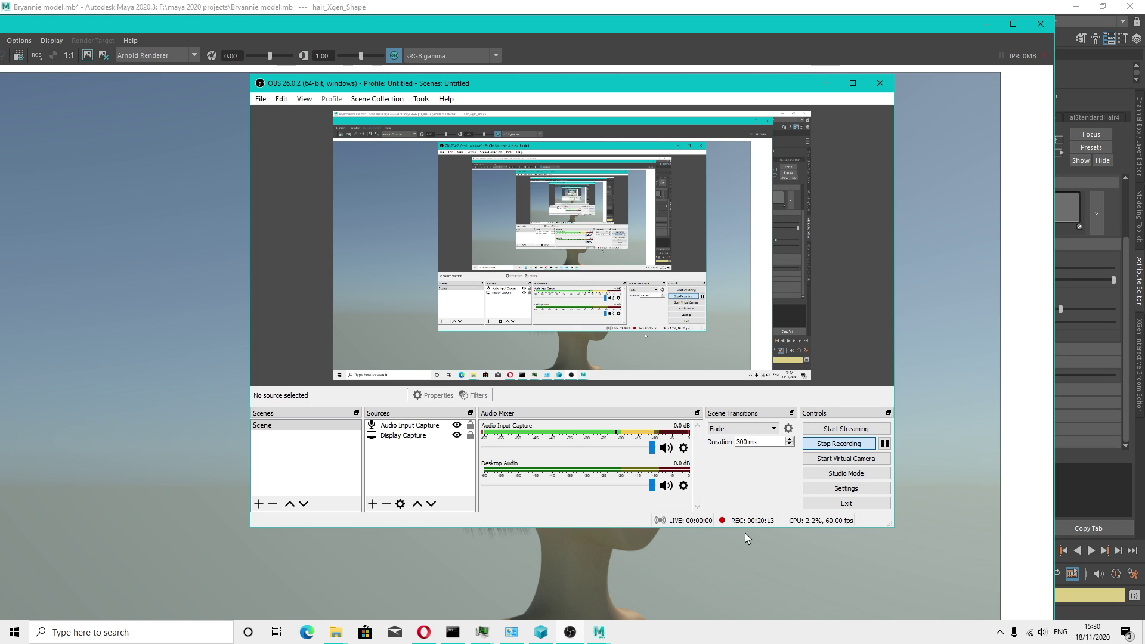
click(826, 83)
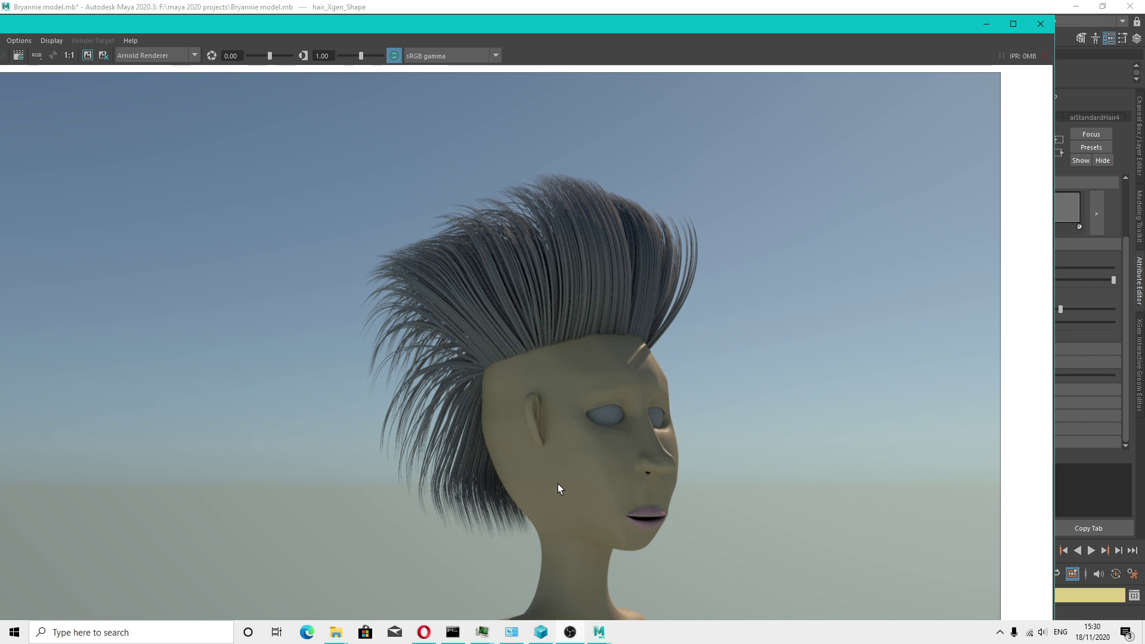
Look over the existing render images in the maya 2020 projects folder on drive F
mouse_move(334, 639)
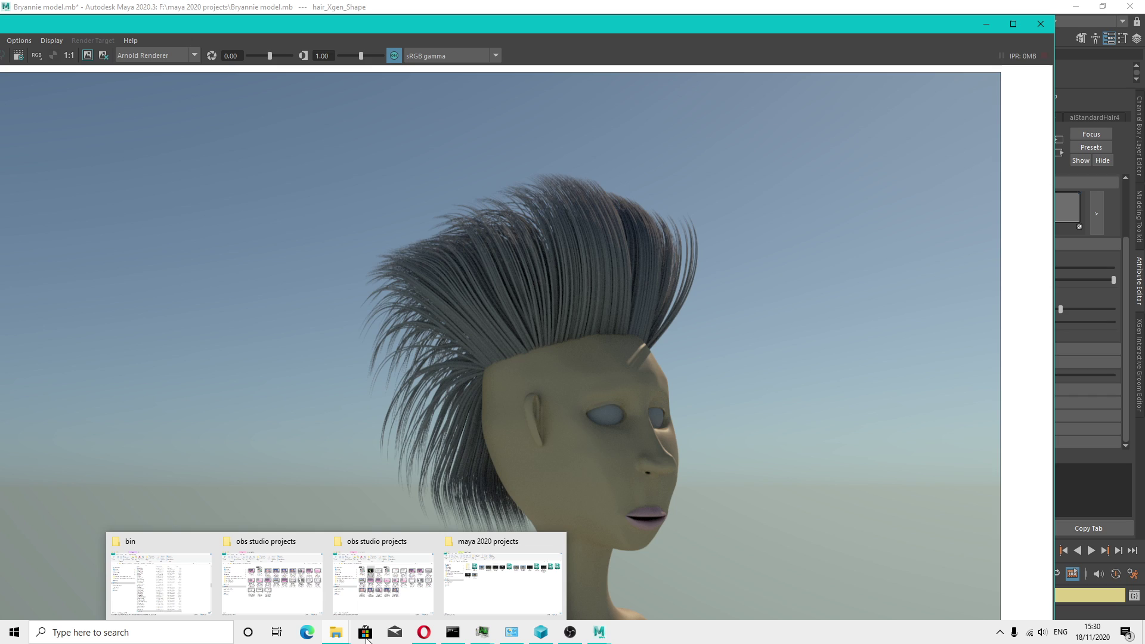
click(491, 607)
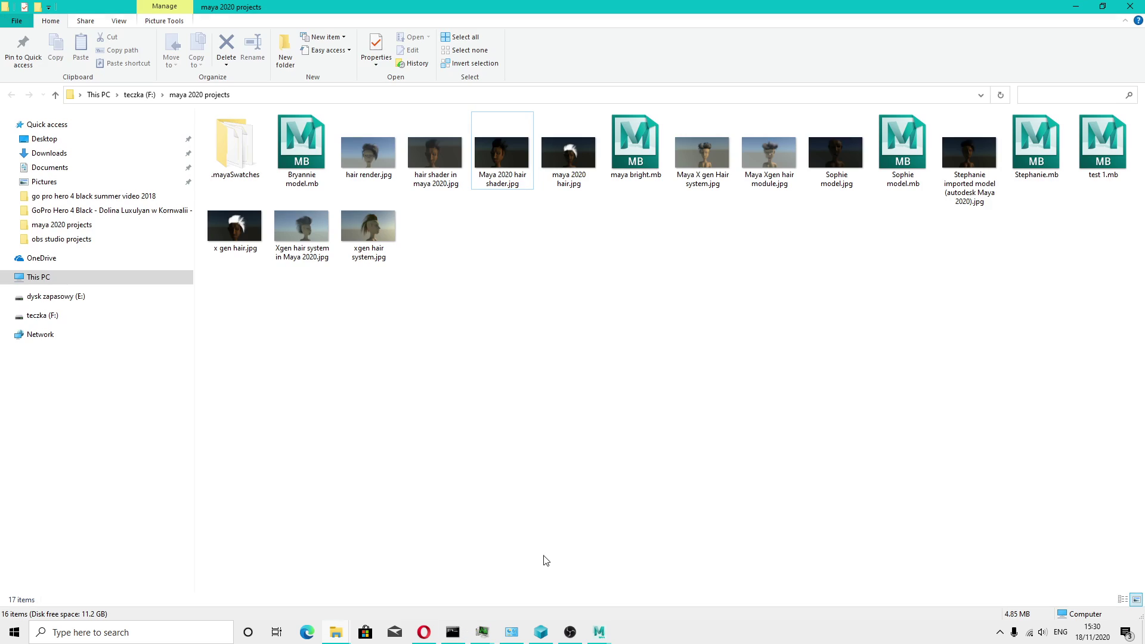
click(1076, 6)
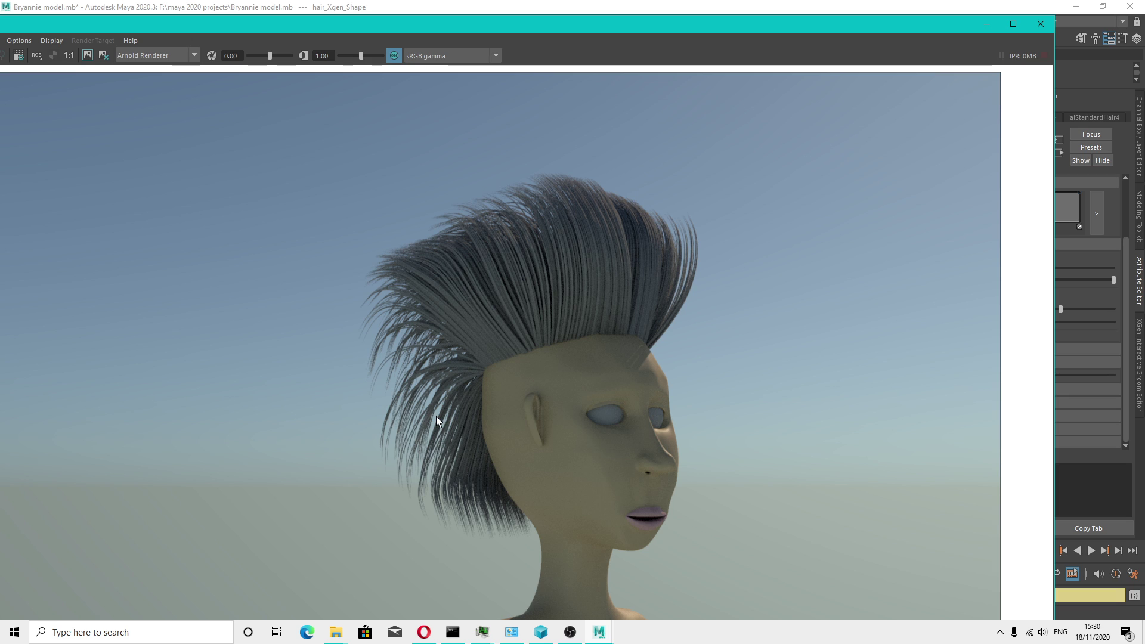
Move the Render View window fully into reach and apply the save mode Color Managed Image - View Transform embedded
drag(523, 27, 586, 28)
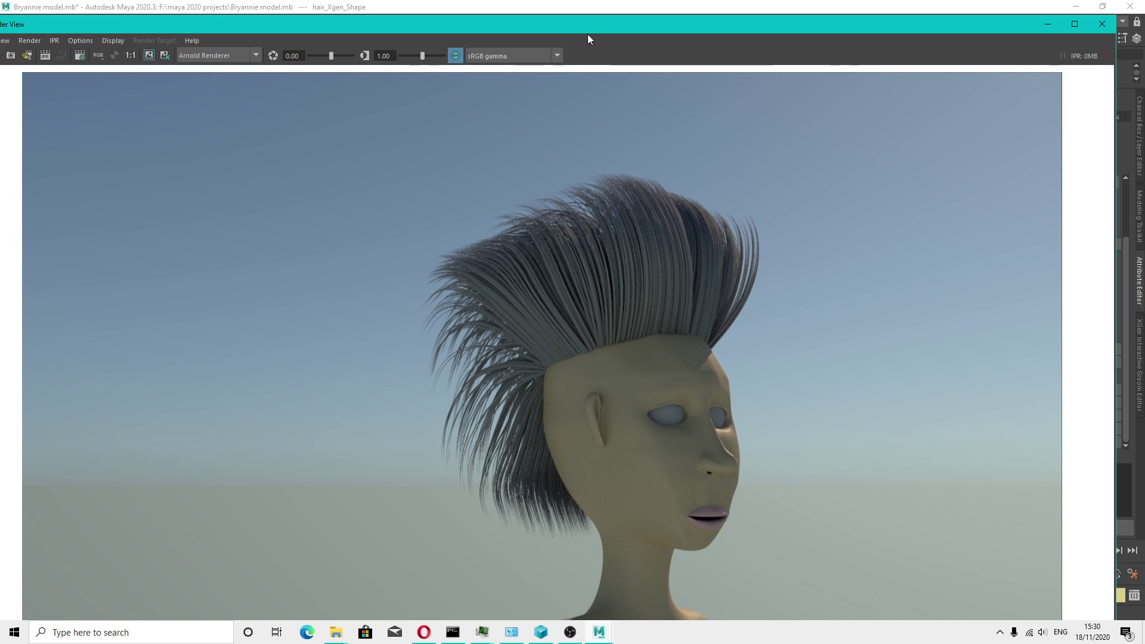
drag(374, 23, 424, 23)
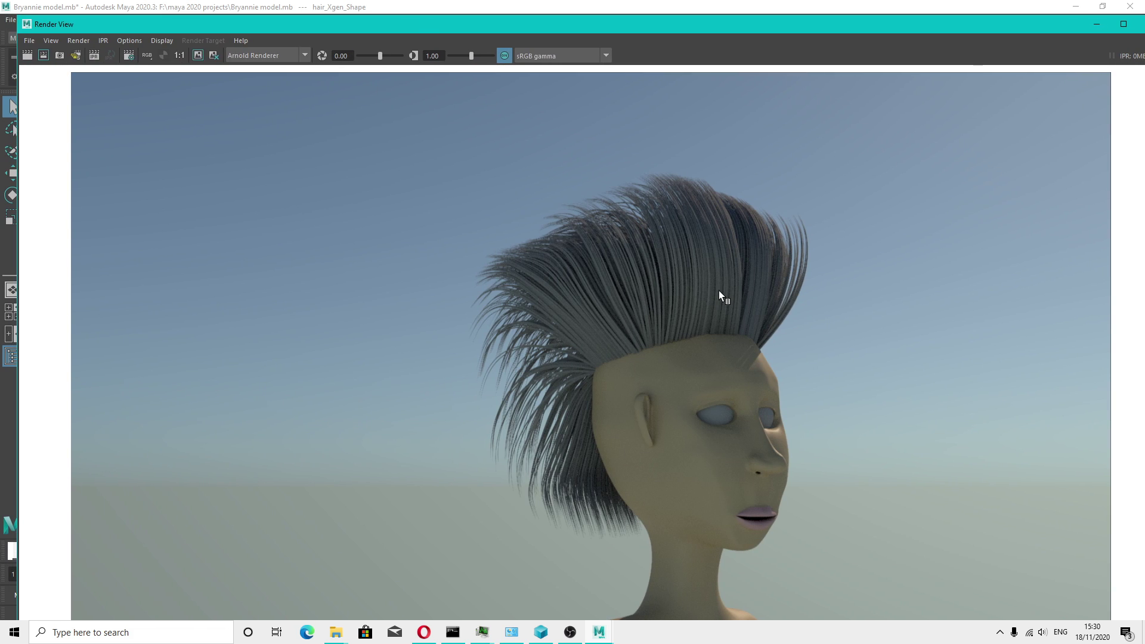
click(31, 40)
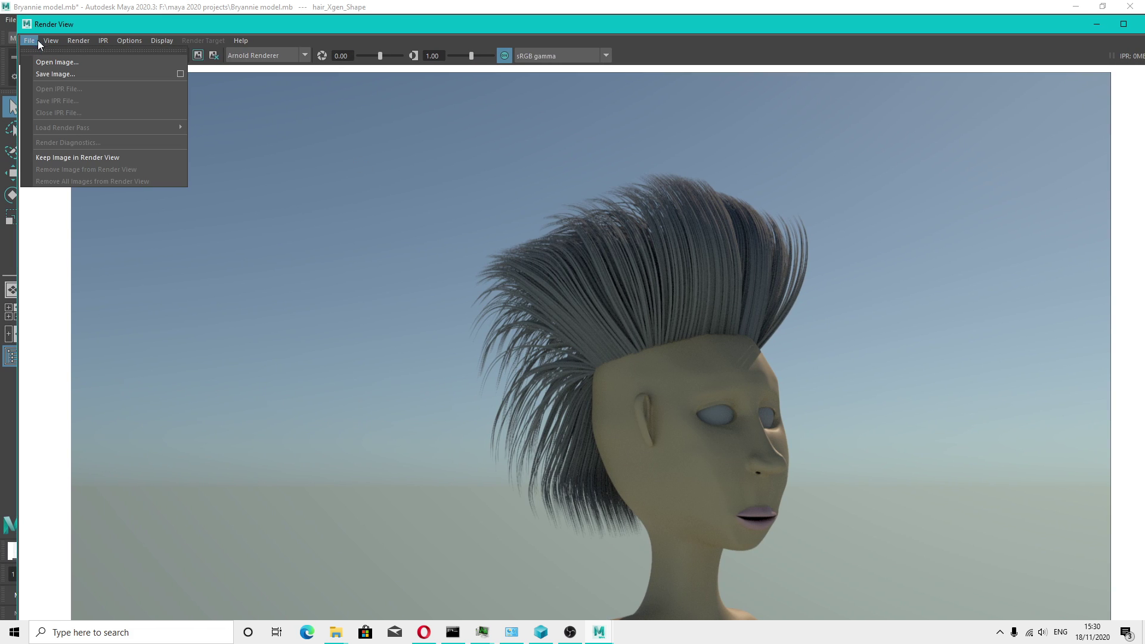
click(181, 75)
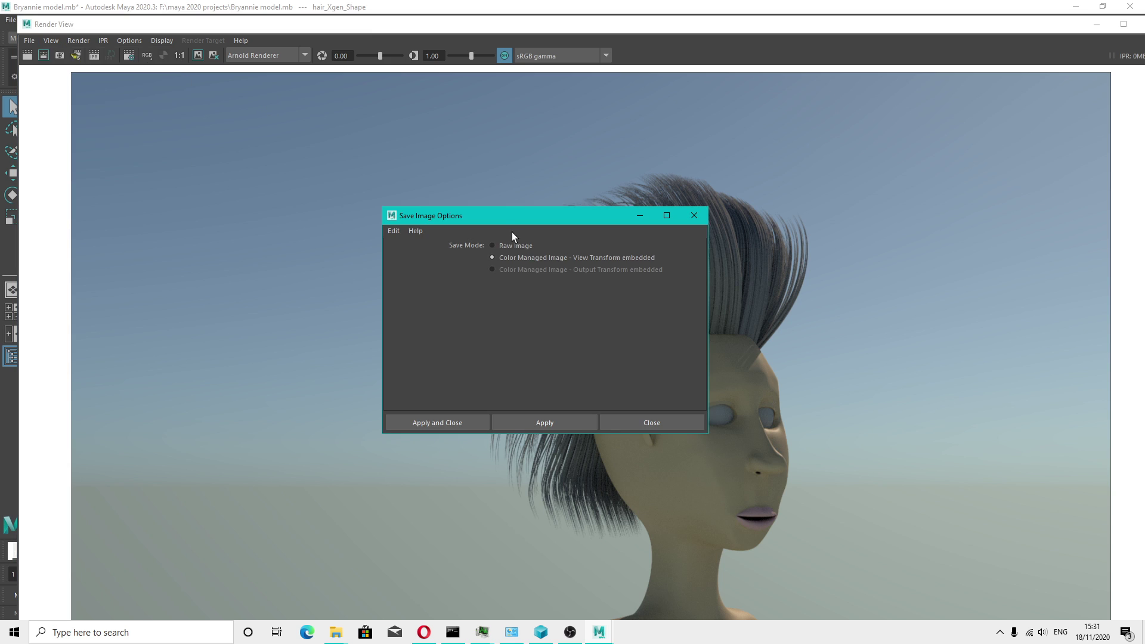
click(568, 423)
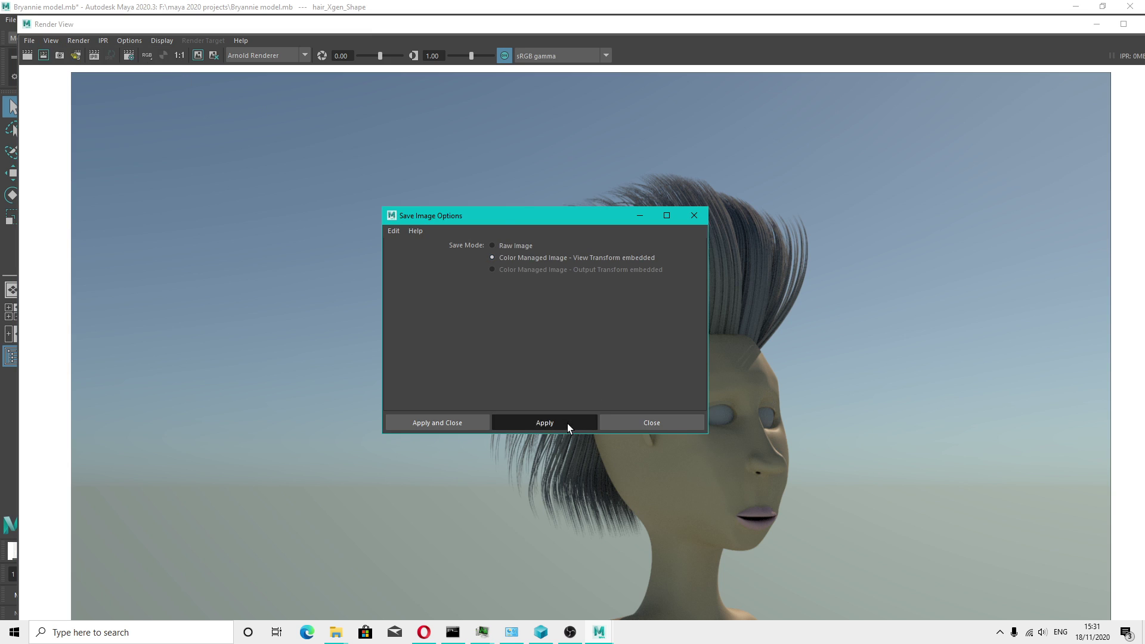
click(667, 421)
Save the rendered image as JPEG over x gen hair.jpg in F:\maya 2020 projects, replacing the existing file
click(37, 42)
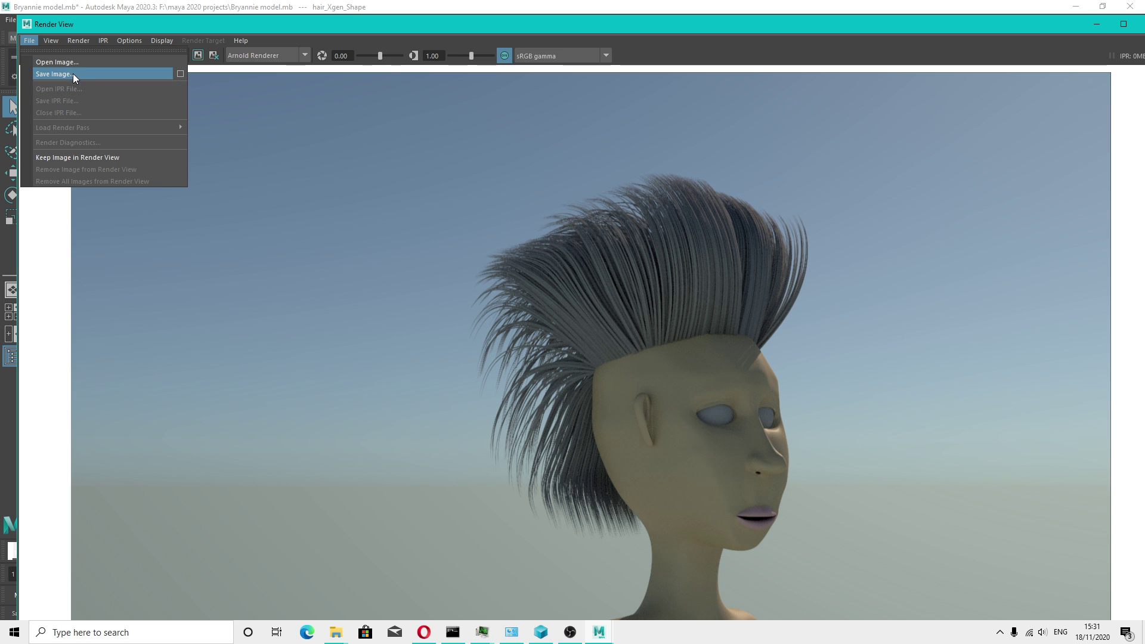
click(53, 74)
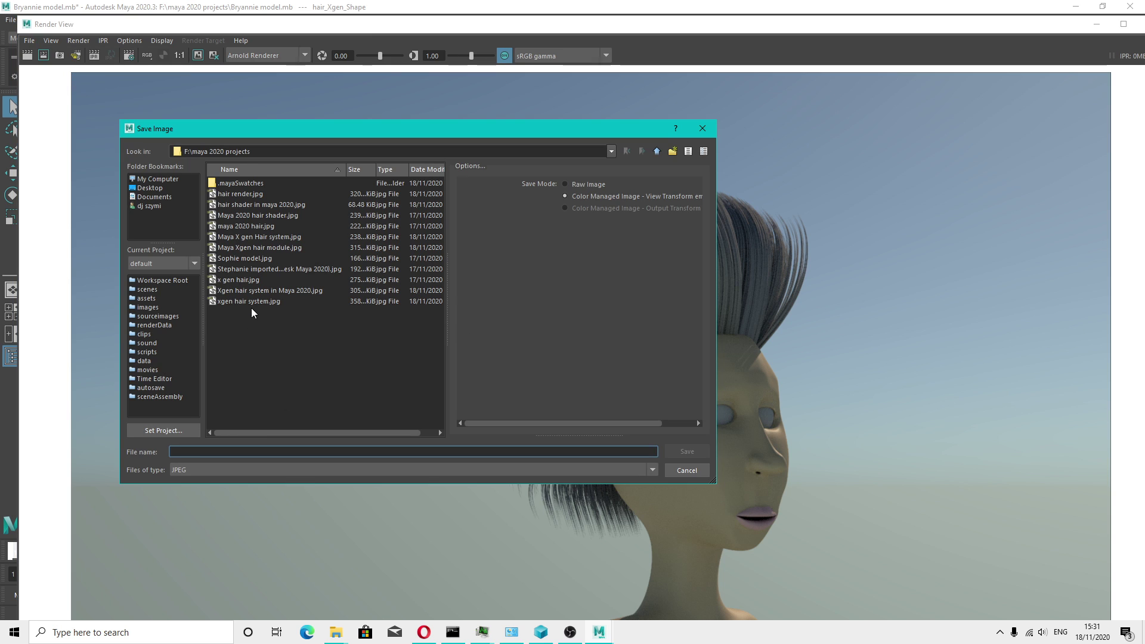
click(245, 280)
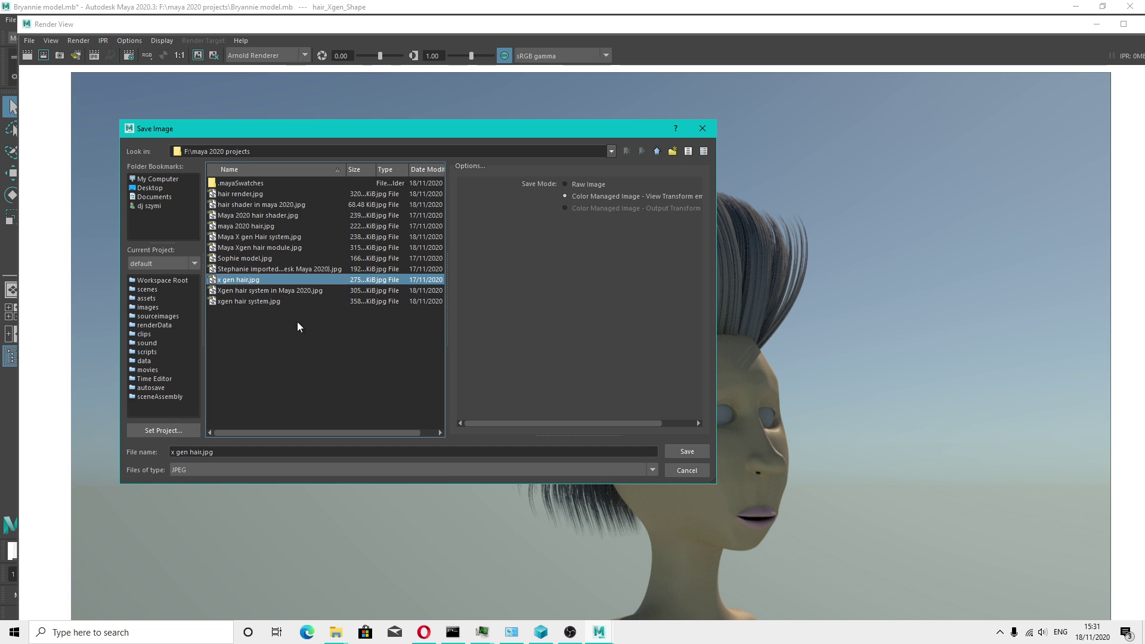
click(691, 451)
click(393, 326)
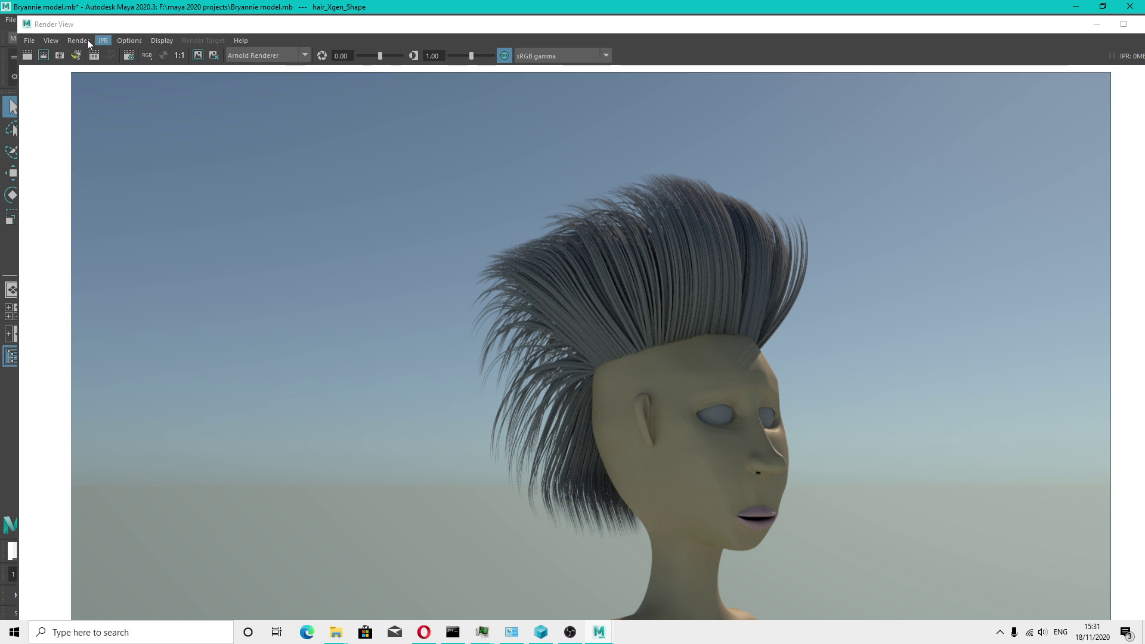
Save the same render over hair render.jpg in F:\maya 2020 projects, replacing the existing file
click(30, 42)
click(75, 74)
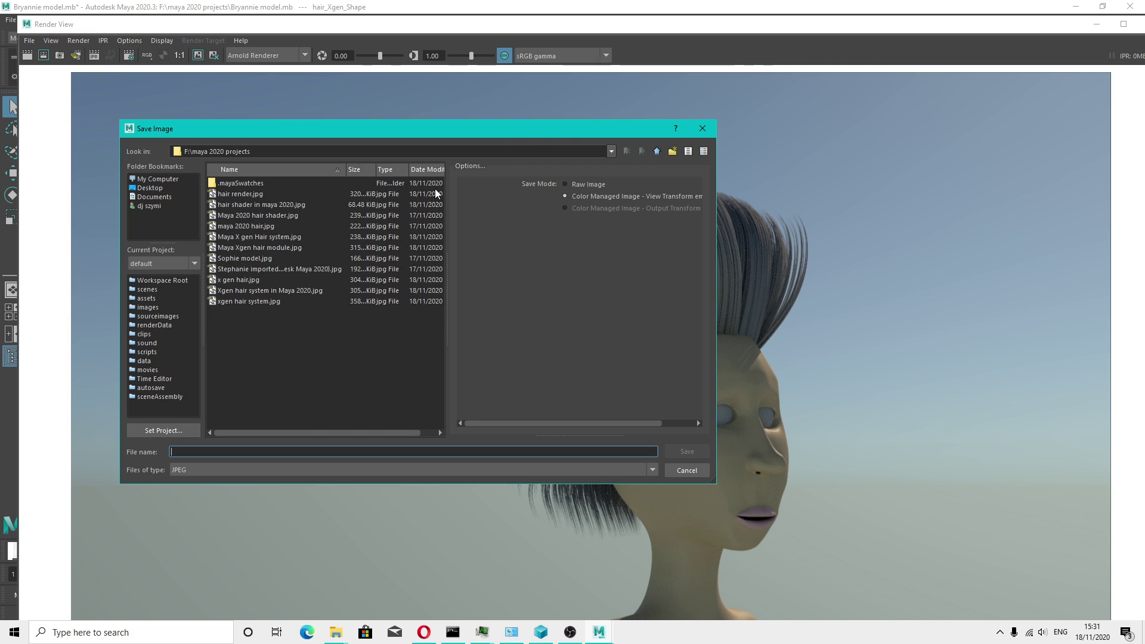
click(240, 194)
click(687, 451)
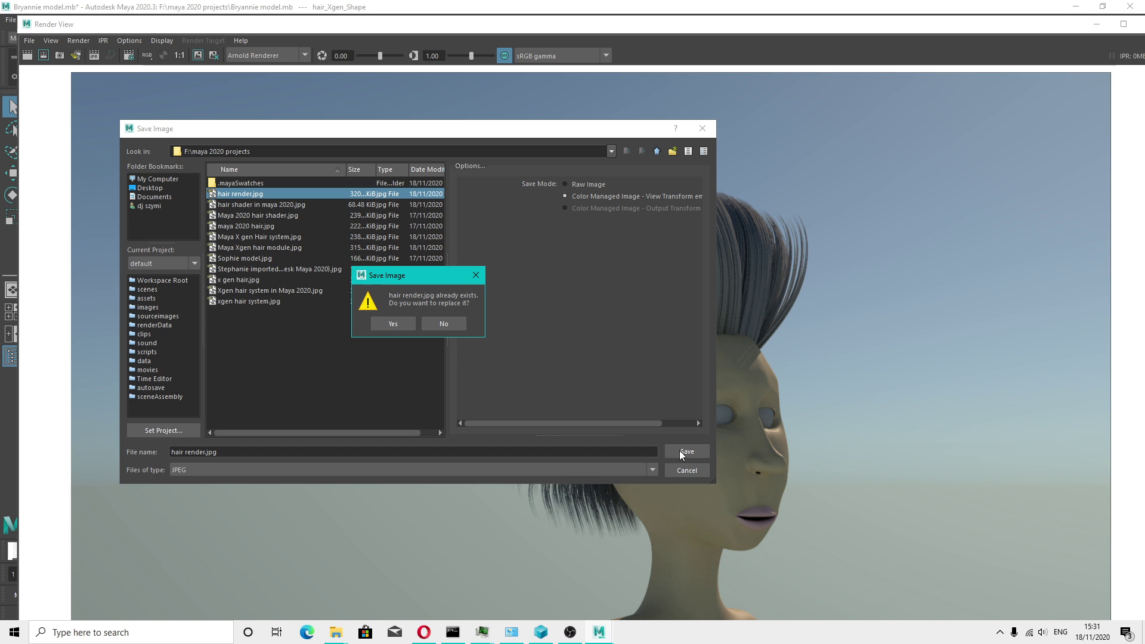
click(371, 319)
Open hair render.jpg from the maya 2020 projects folder to check the saved image, close it and return to Maya
drag(1052, 27, 927, 44)
mouse_move(336, 631)
click(519, 594)
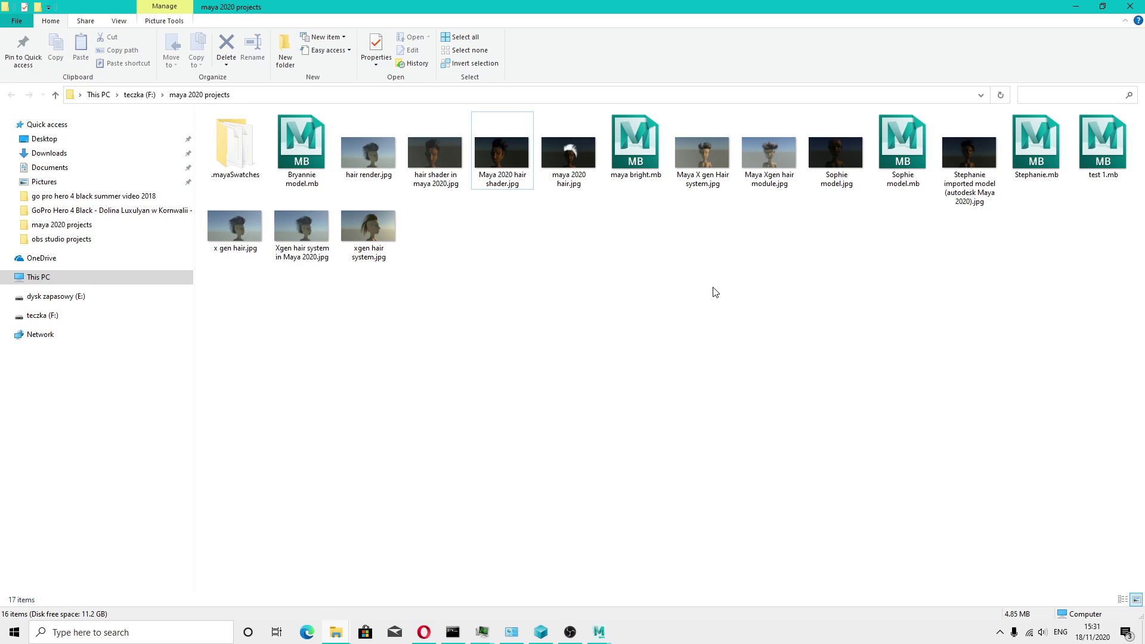
double_click(373, 176)
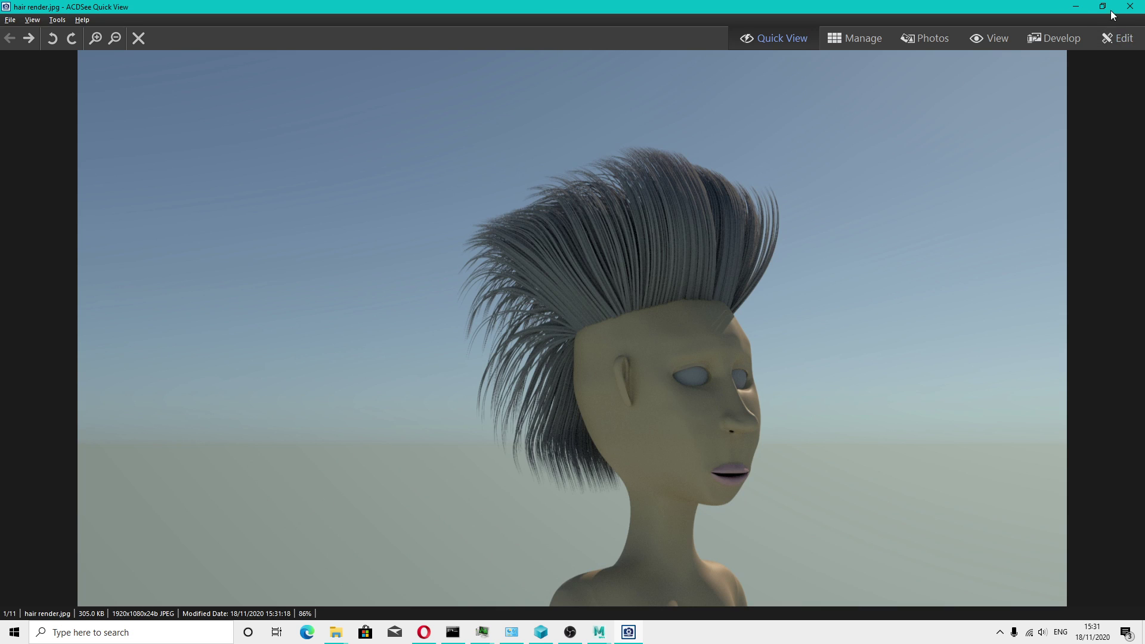
click(1130, 7)
key(alt+Tab)
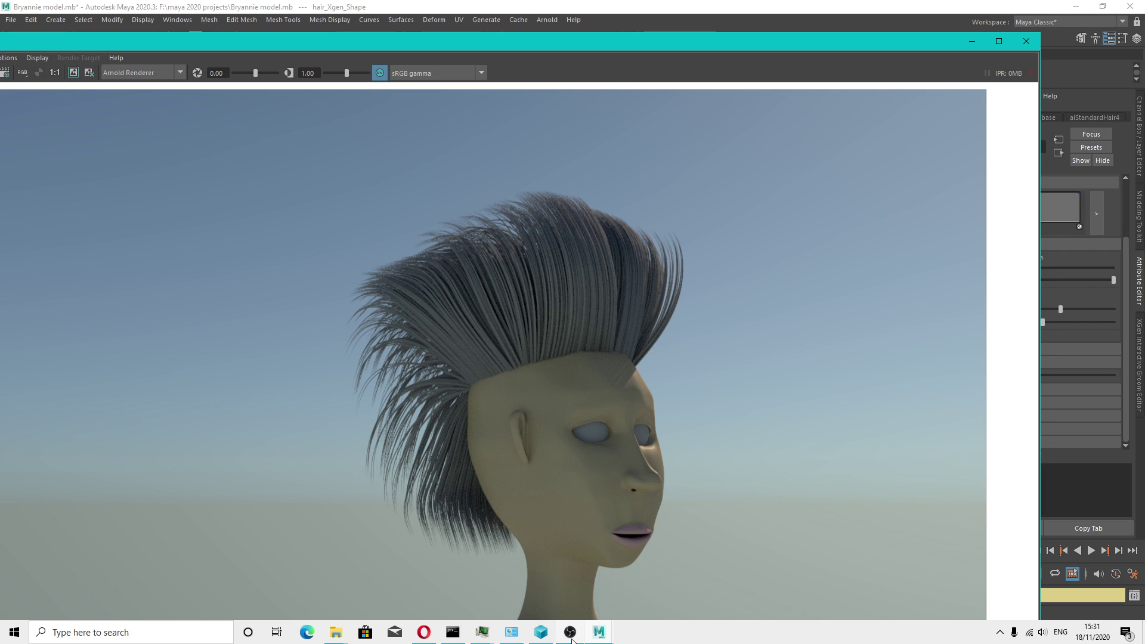
scroll(595, 432, up, 5)
scroll(610, 444, down, 4)
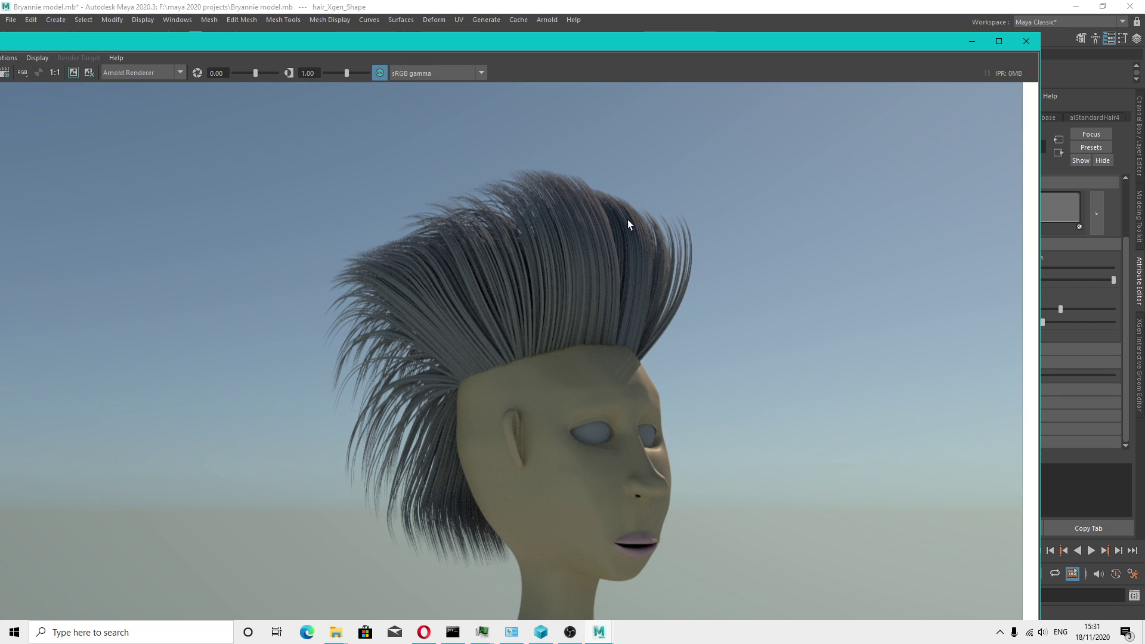
click(571, 631)
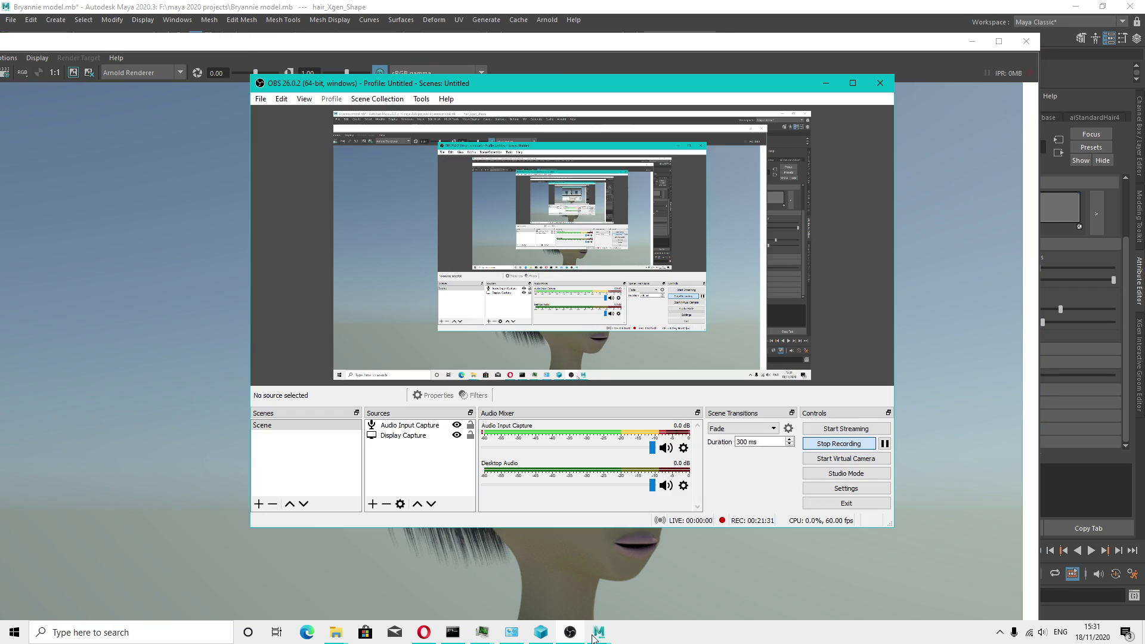